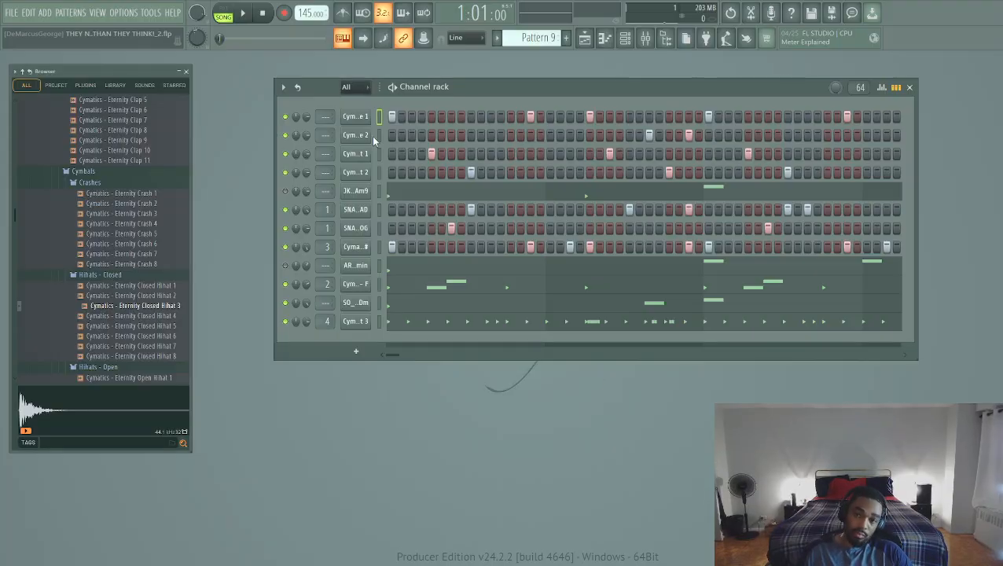
Play back the loaded song, and start a new empty project
key(space)
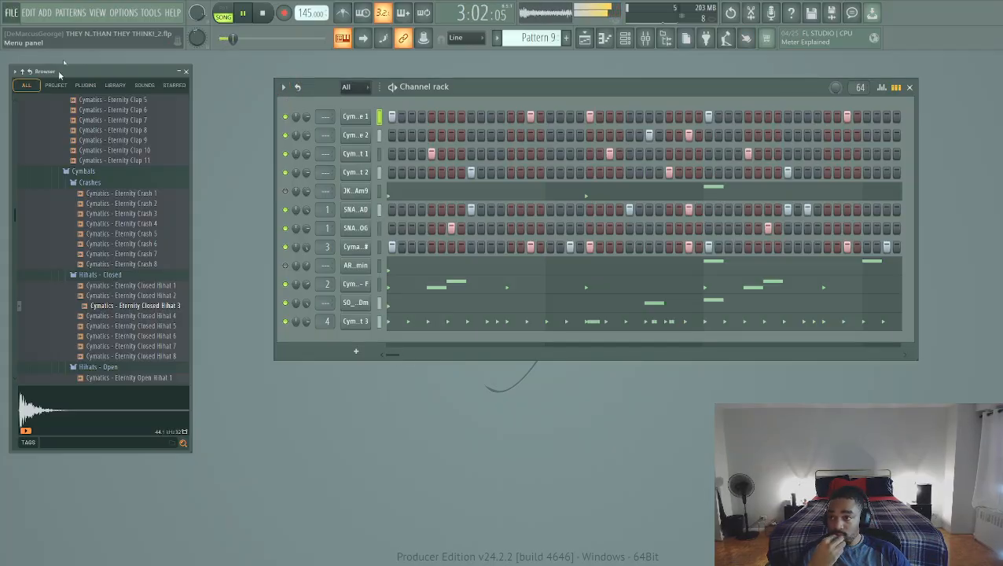
key(ctrl+n)
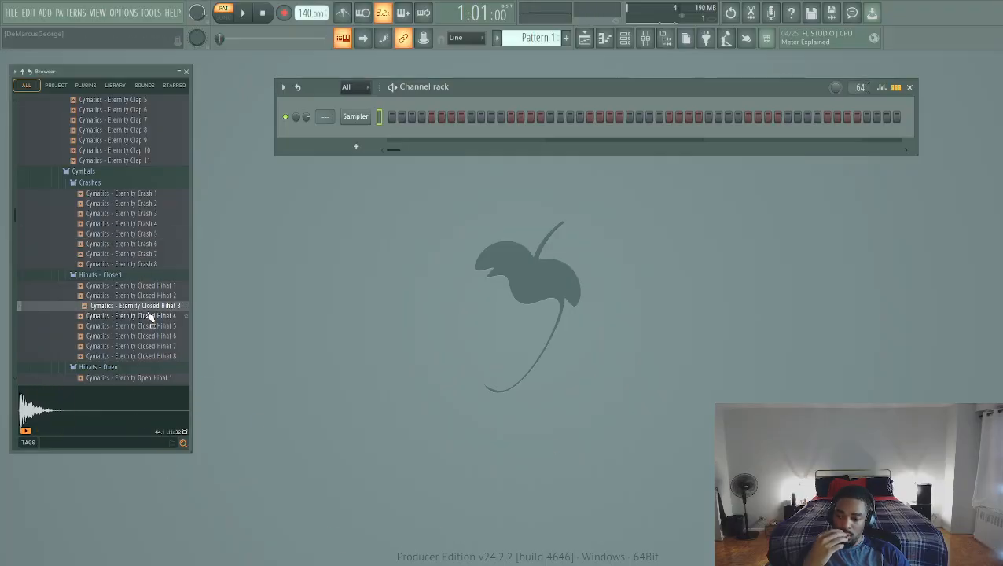
Audition the Cymatics Eternity Crash samples 3 to 6 in the browser
click(148, 215)
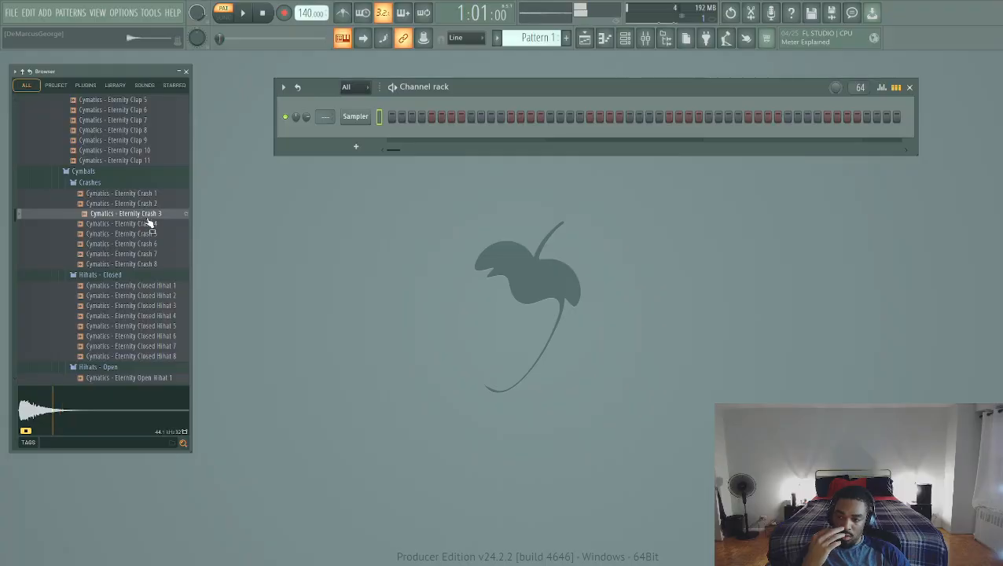
click(151, 224)
click(153, 235)
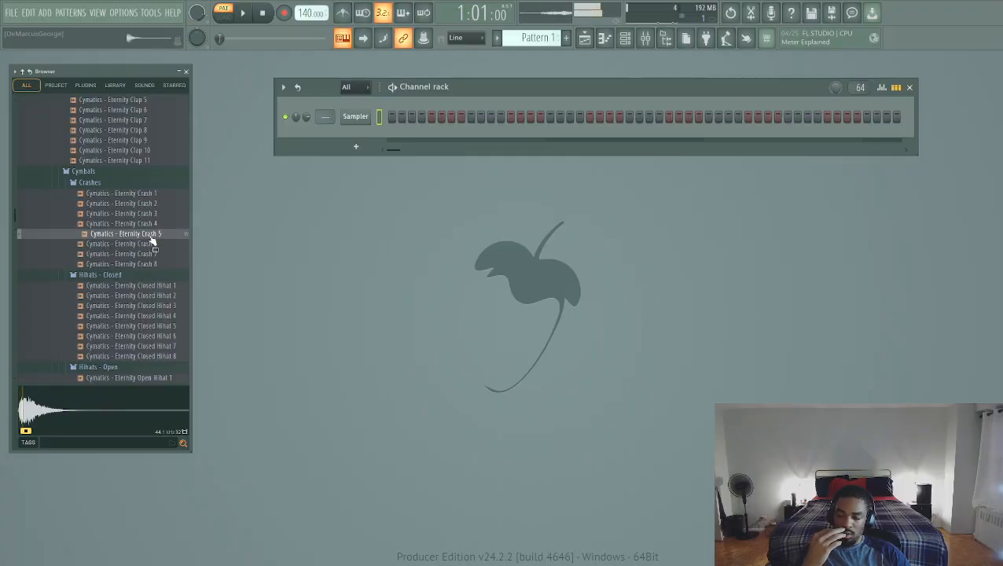
click(152, 245)
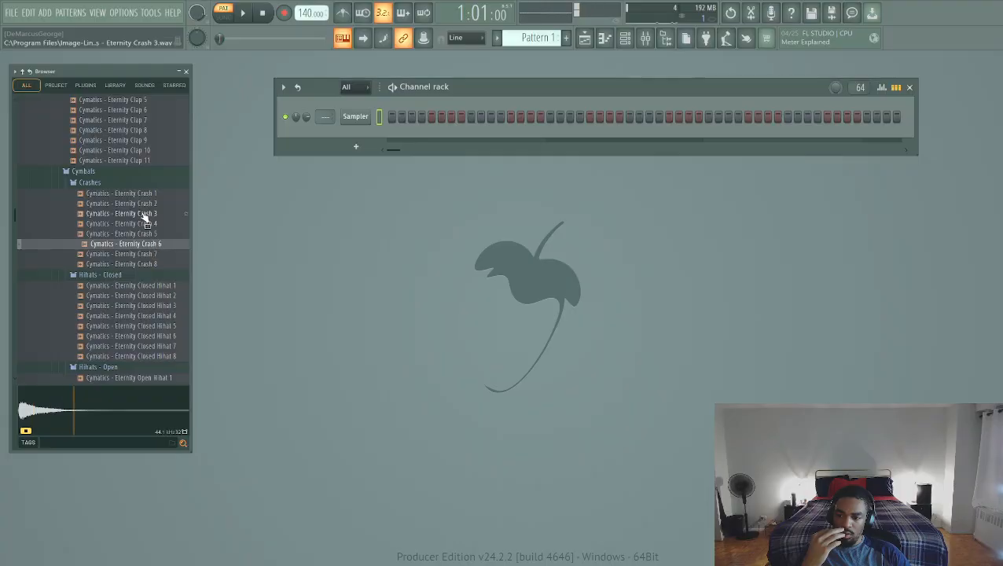
click(144, 215)
click(148, 224)
click(147, 234)
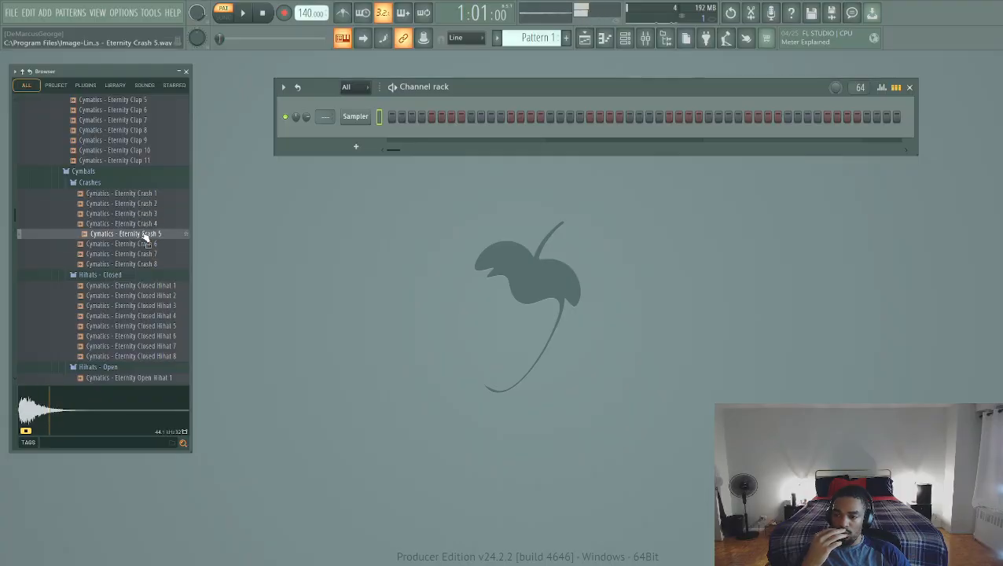
click(149, 245)
Load Eternity Crash 6 in place of the default Sampler, and add Crash 3, Crash 4 and Crash 5 as channels below it
drag(149, 244, 356, 118)
click(150, 217)
drag(150, 217, 357, 134)
drag(144, 233, 305, 220)
drag(333, 184, 333, 183)
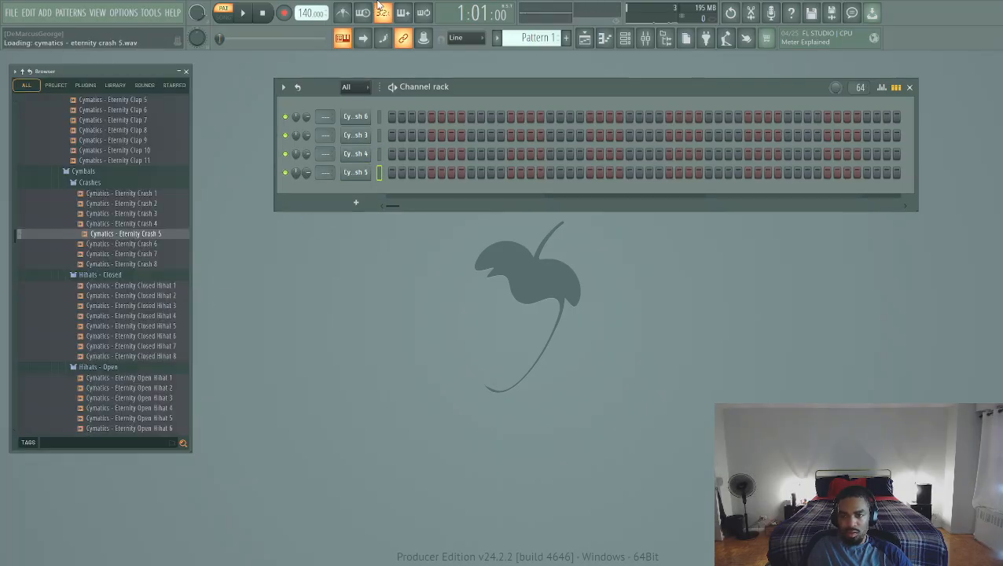
Turn on the metronome, start playback, and place Crash 6 hits at steps 1, 7 and 13
key(space)
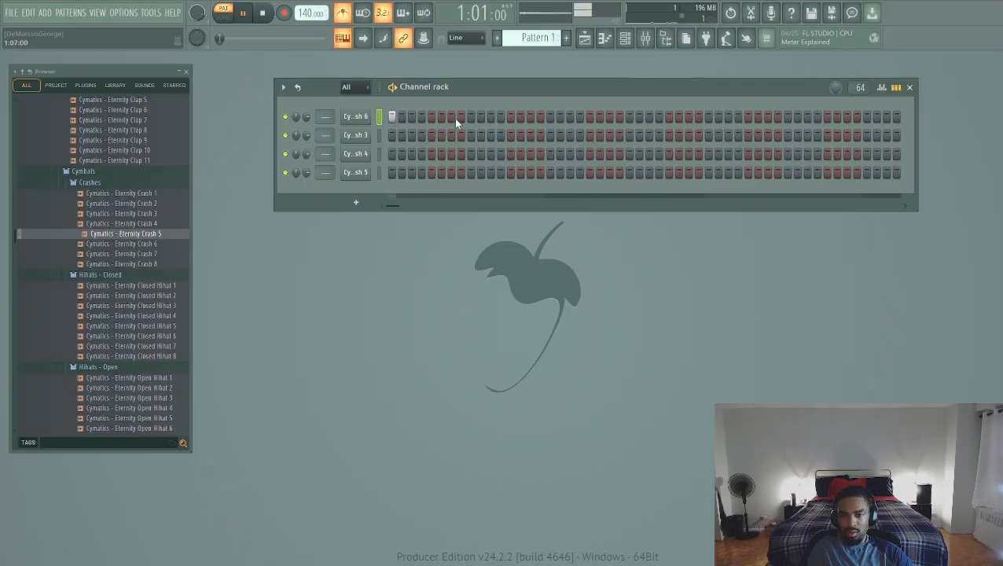
click(451, 117)
click(509, 116)
Place a Crash 3 hit at step 21, a Crash 4 hit at step 27 and a Crash 5 hit at step 31
click(598, 135)
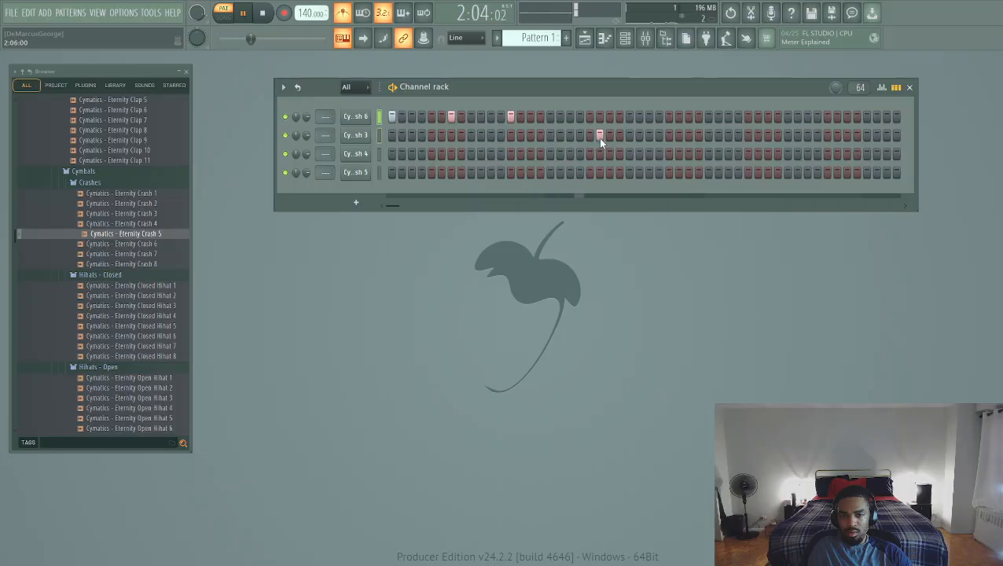
click(599, 135)
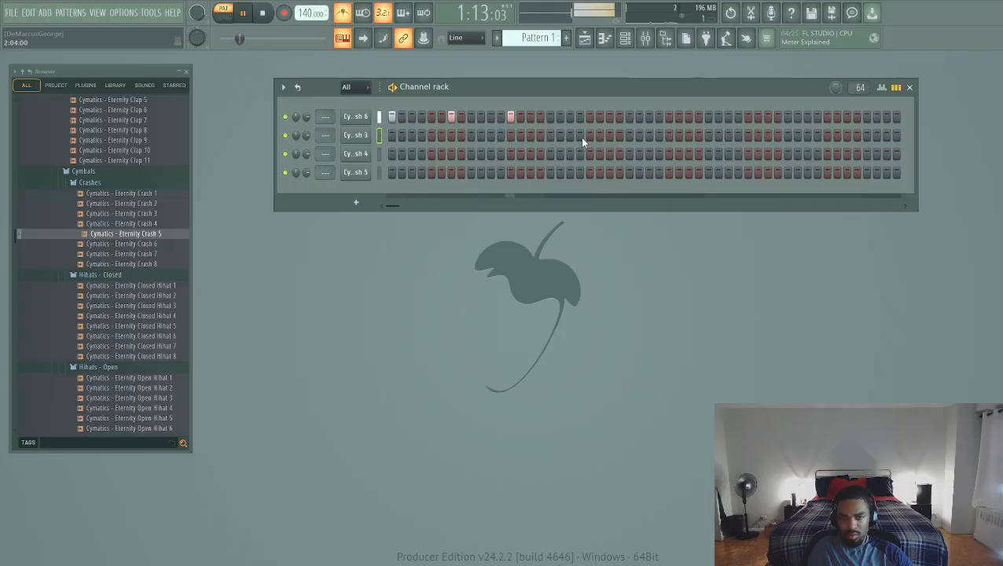
click(588, 137)
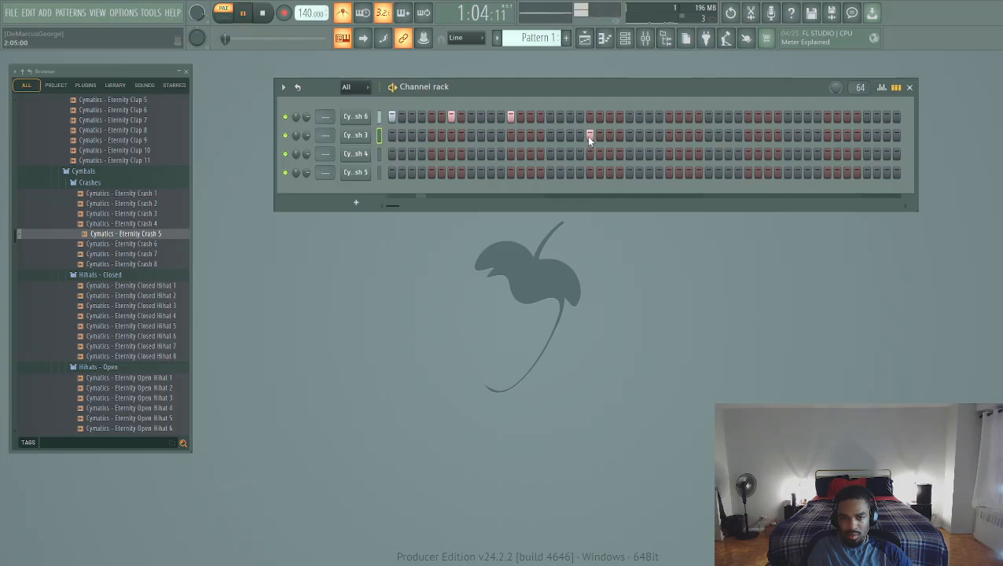
click(649, 154)
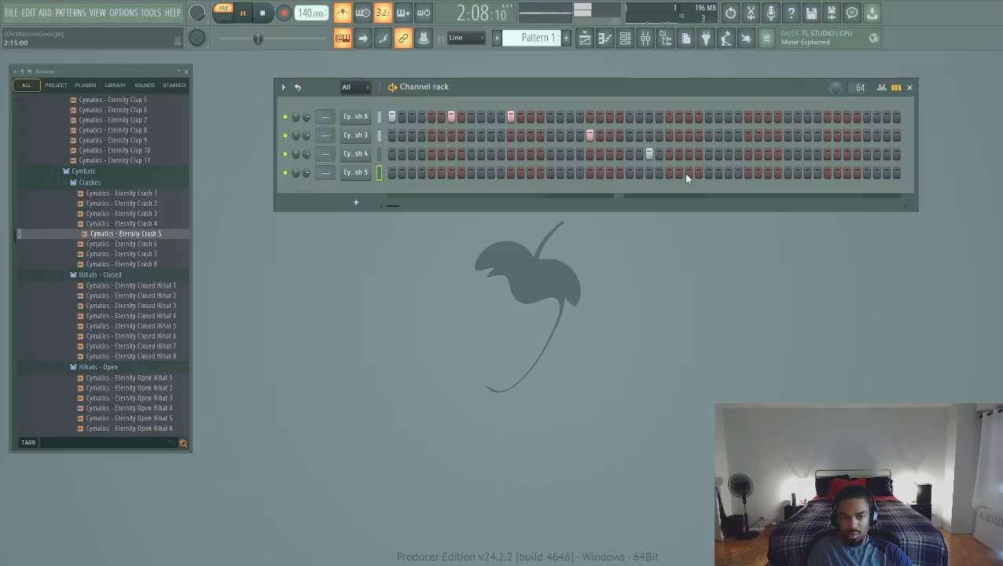
click(688, 173)
key(space)
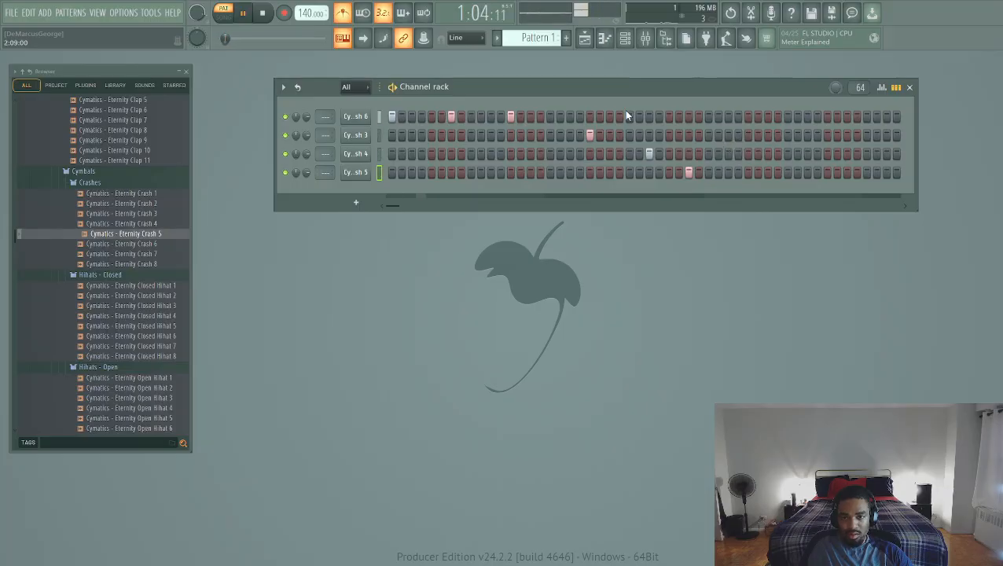
Place Crash 6 hits at steps 33 and 39, replaying the loop to check the rhythm
click(767, 118)
key(space)
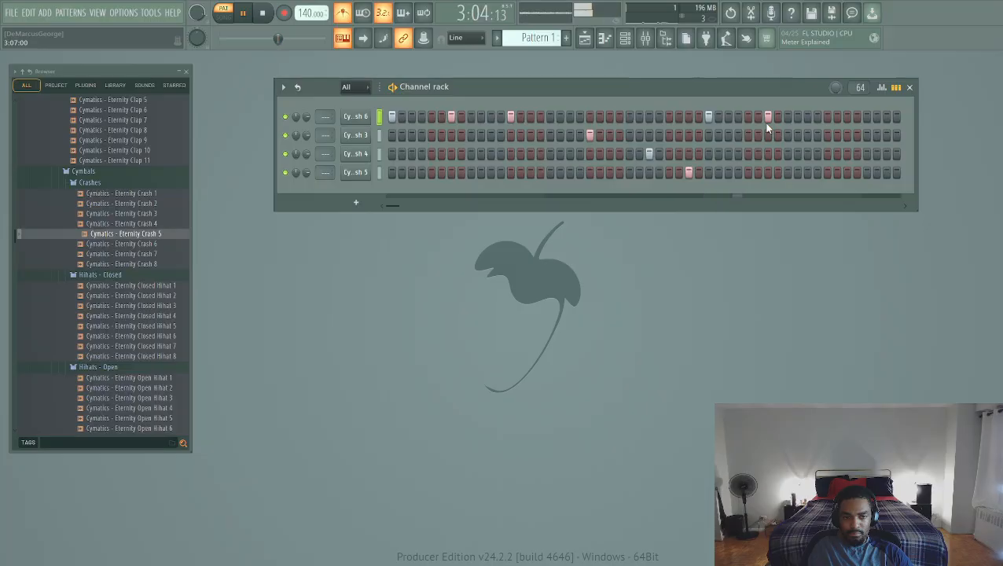
key(space)
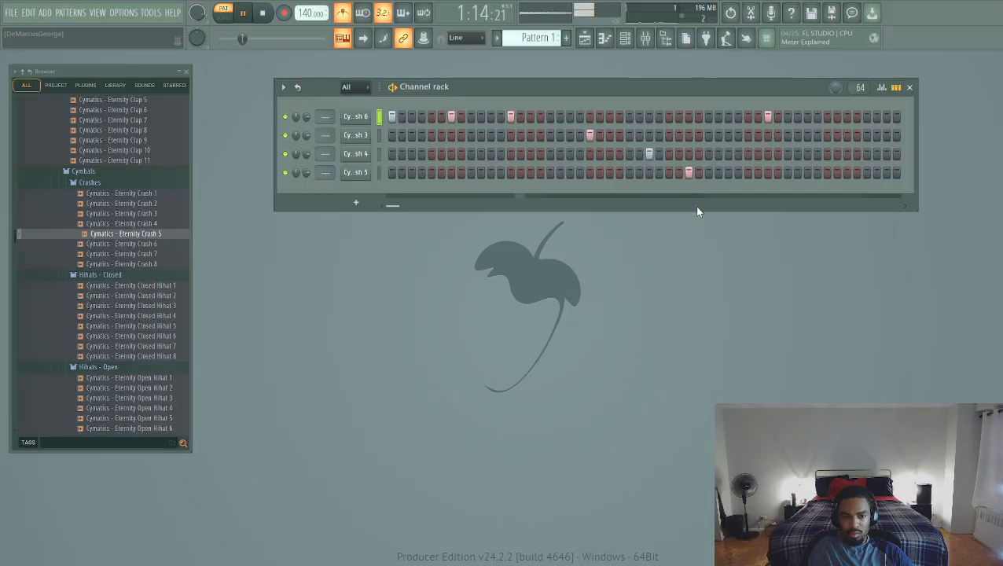
click(707, 115)
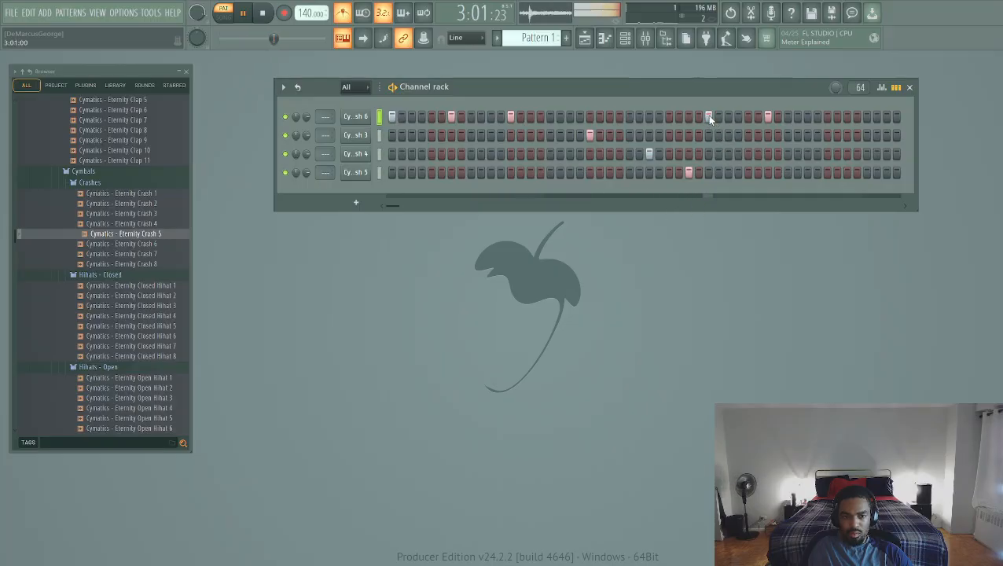
key(space)
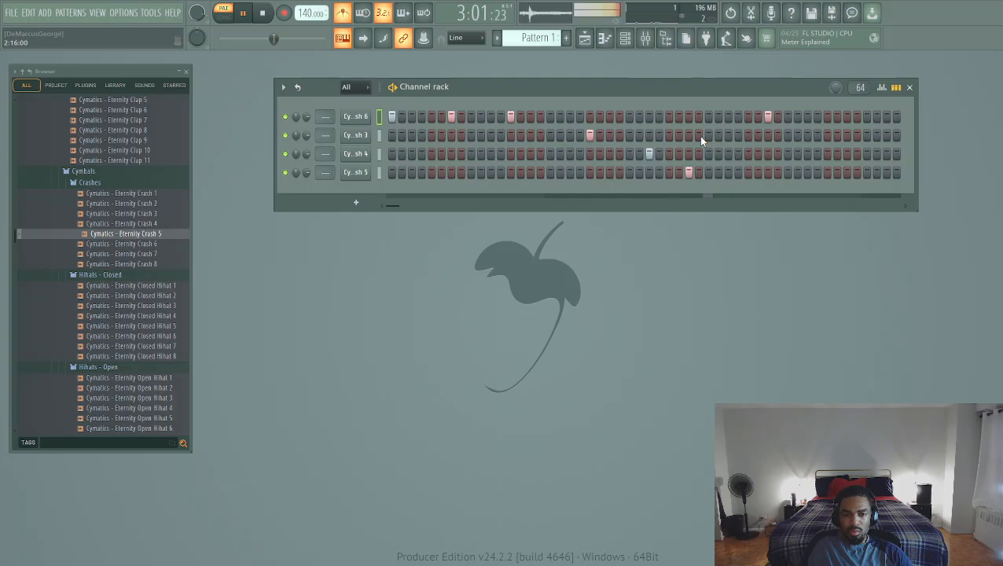
key(space)
key(space)
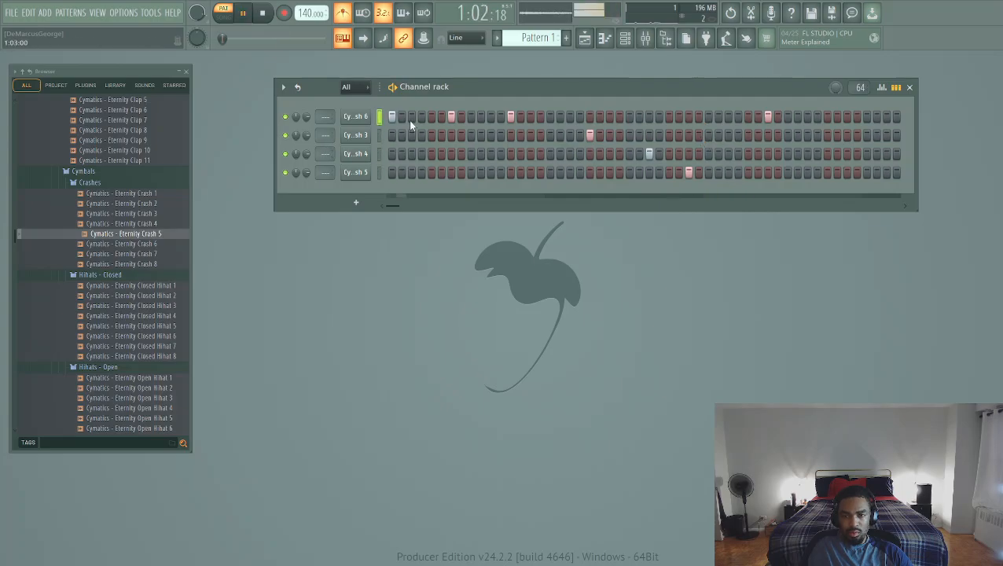
key(space)
click(708, 117)
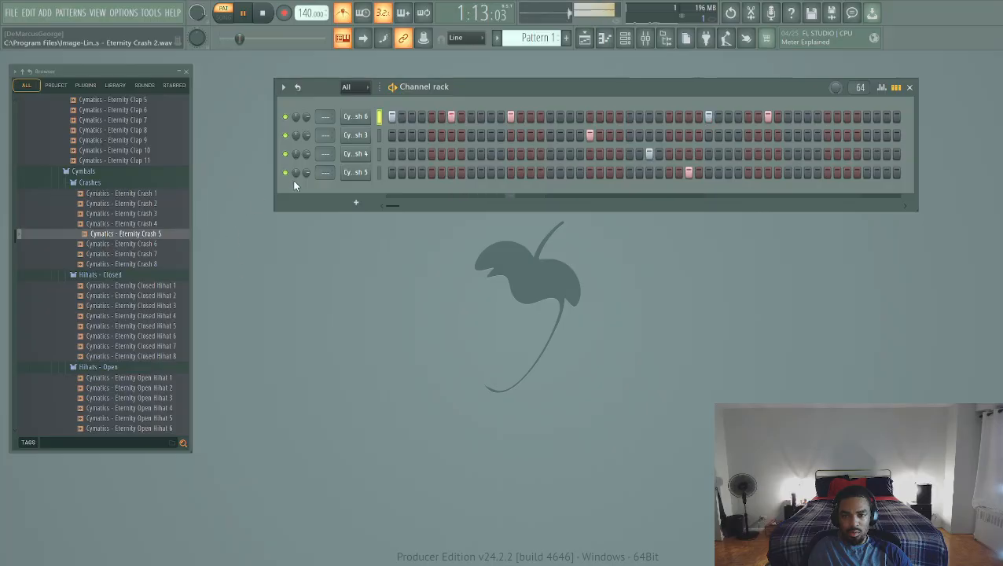
Set the Crash 5 sample's time-stretching mode to Stretch, play the loop, and close the sampler settings
click(353, 171)
drag(319, 113, 566, 108)
key(space)
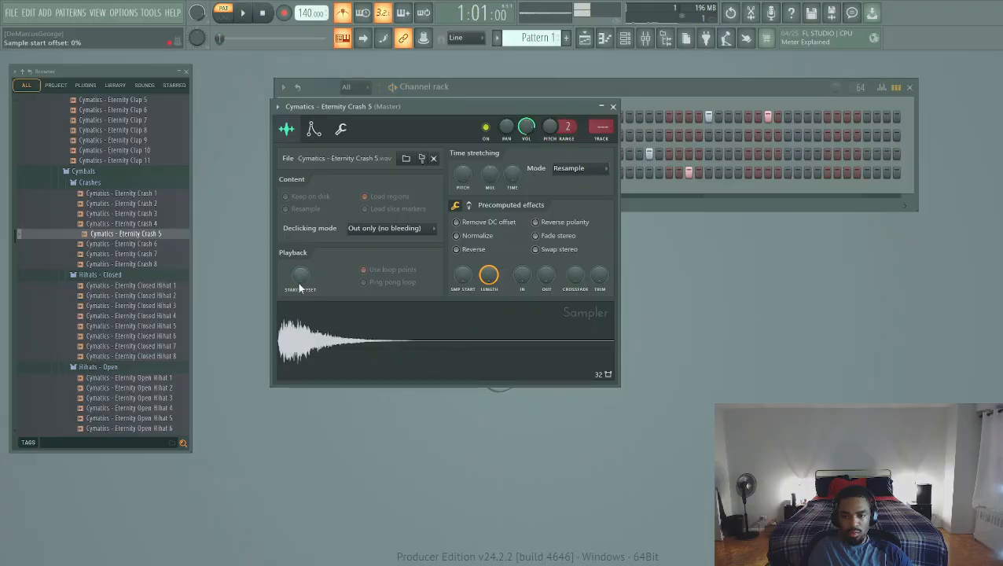
click(567, 169)
click(576, 202)
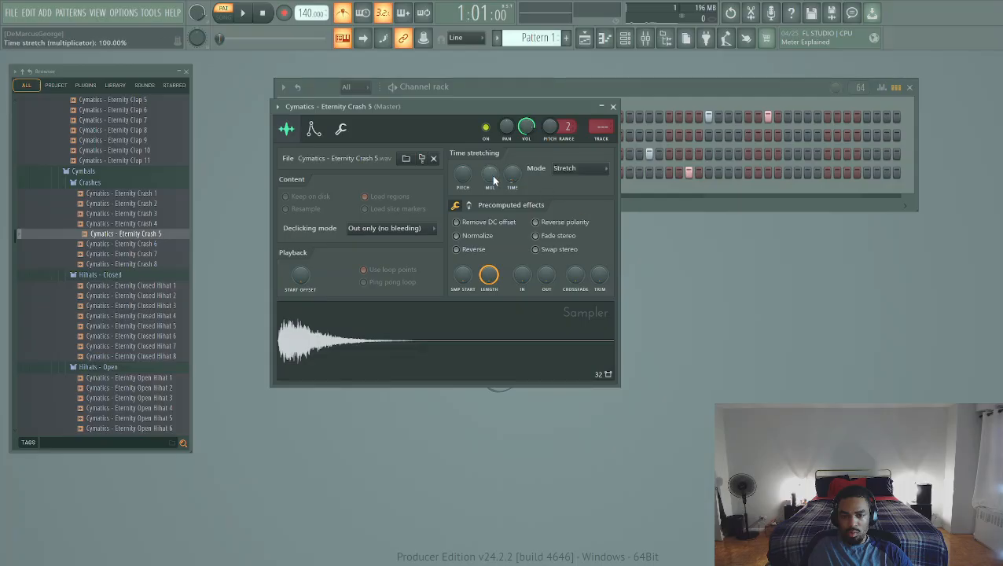
drag(512, 176, 511, 171)
key(space)
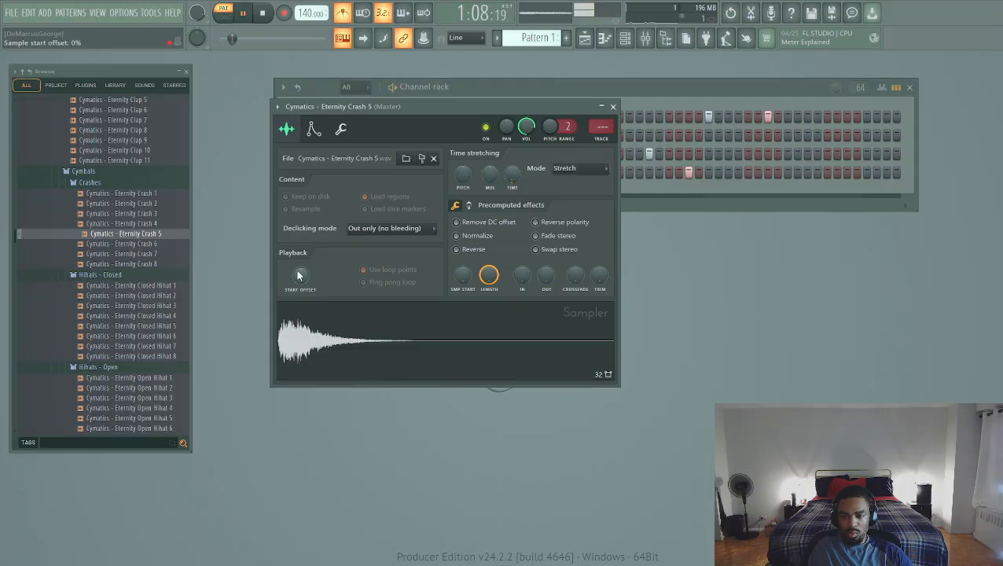
click(613, 107)
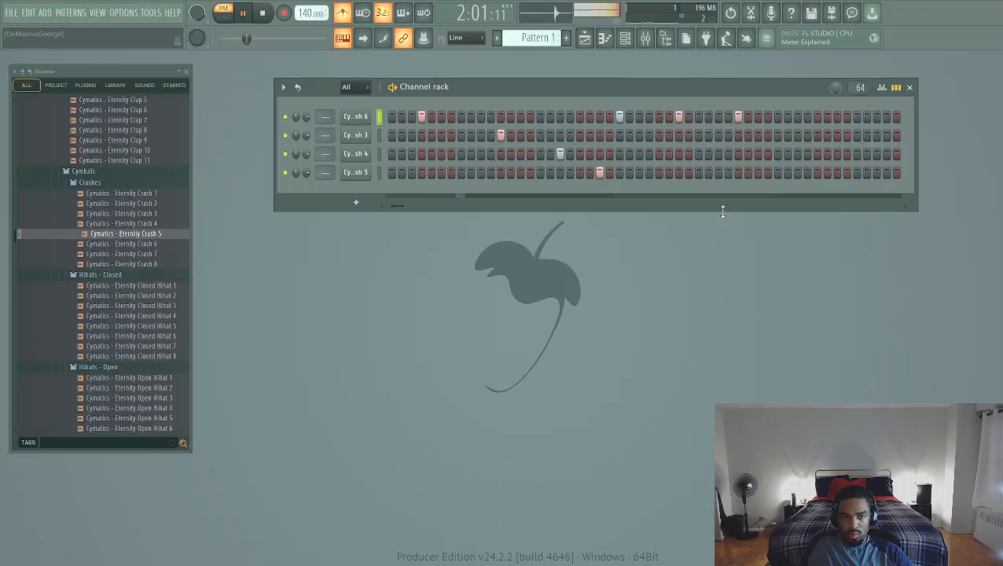
Place hits at step 45 on Crash 6, steps 53 and 61 on Crash 3, step 59 on Crash 4 and step 63 on Crash 5
scroll(699, 204, right, 3)
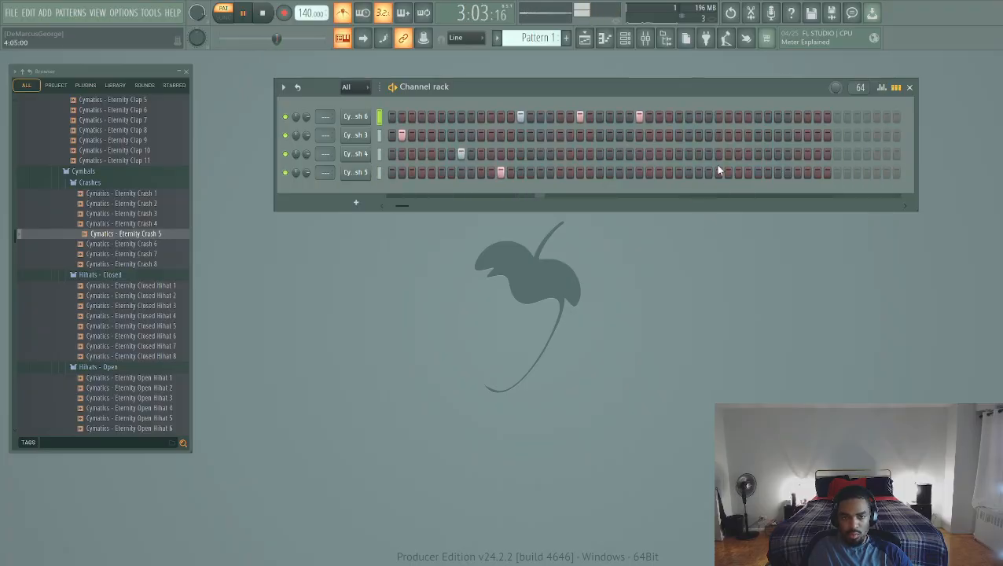
click(716, 135)
click(776, 154)
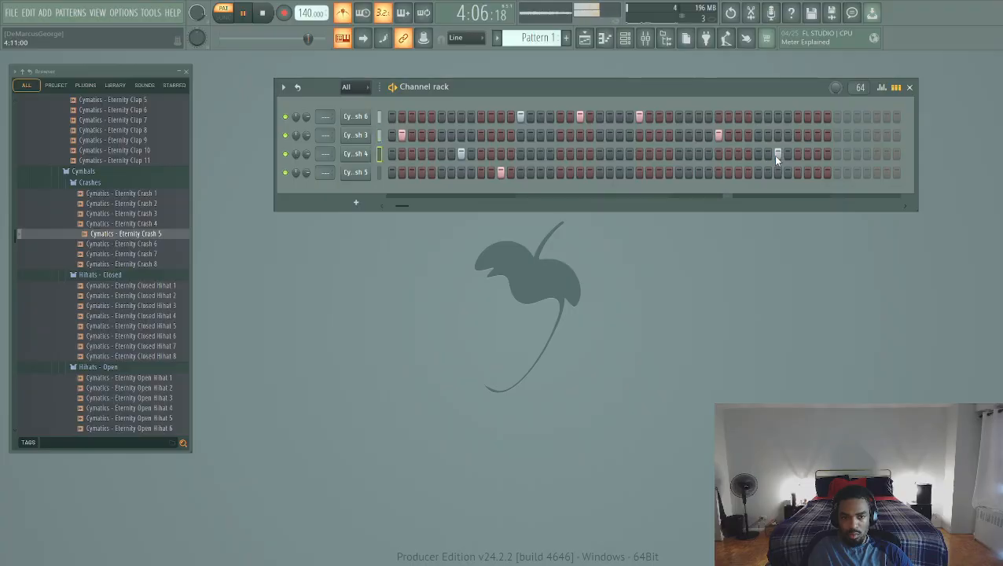
click(817, 172)
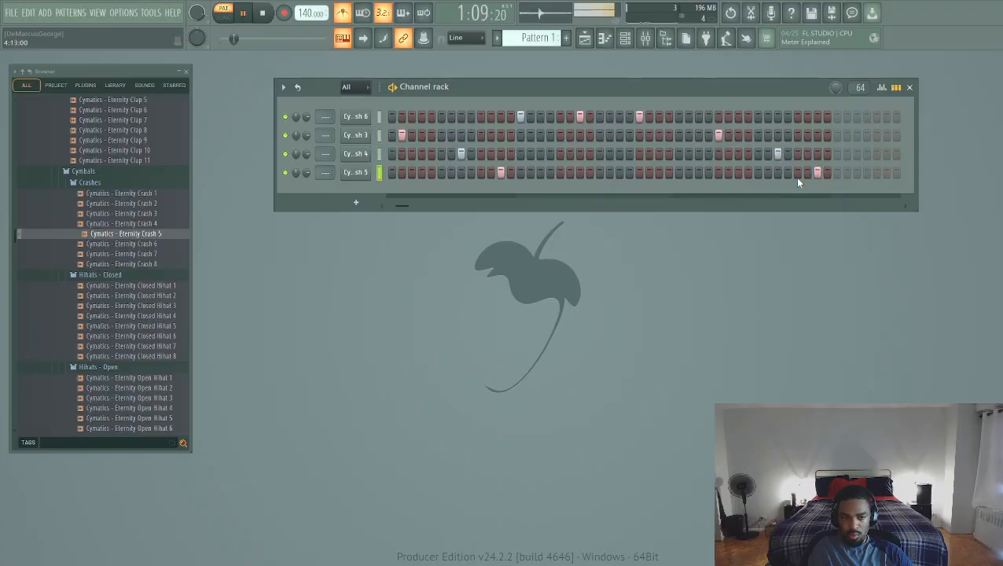
click(797, 136)
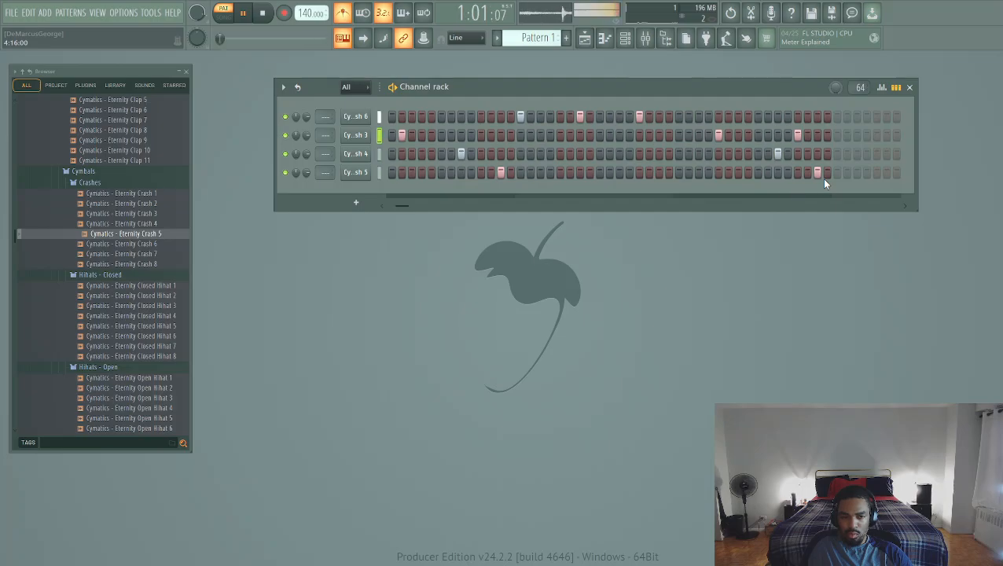
Clone the crash pattern into Pattern 2 and turn off the metronome
click(611, 171)
click(345, 14)
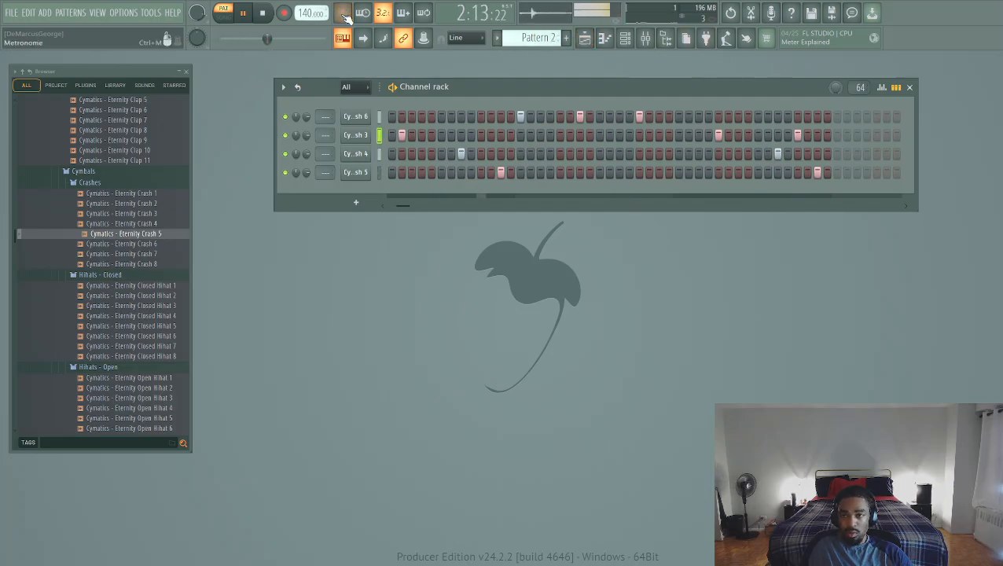
Audition Eternity Closed Hihat 6 and 7, and add Closed Hihat 7 as a new channel below Crash 5
click(155, 338)
click(156, 347)
click(153, 338)
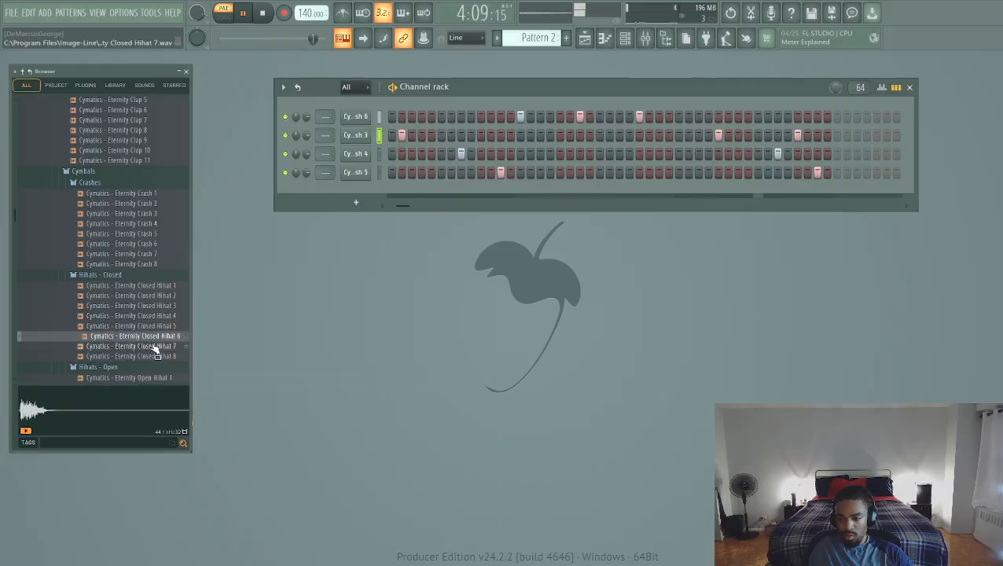
drag(156, 350, 315, 195)
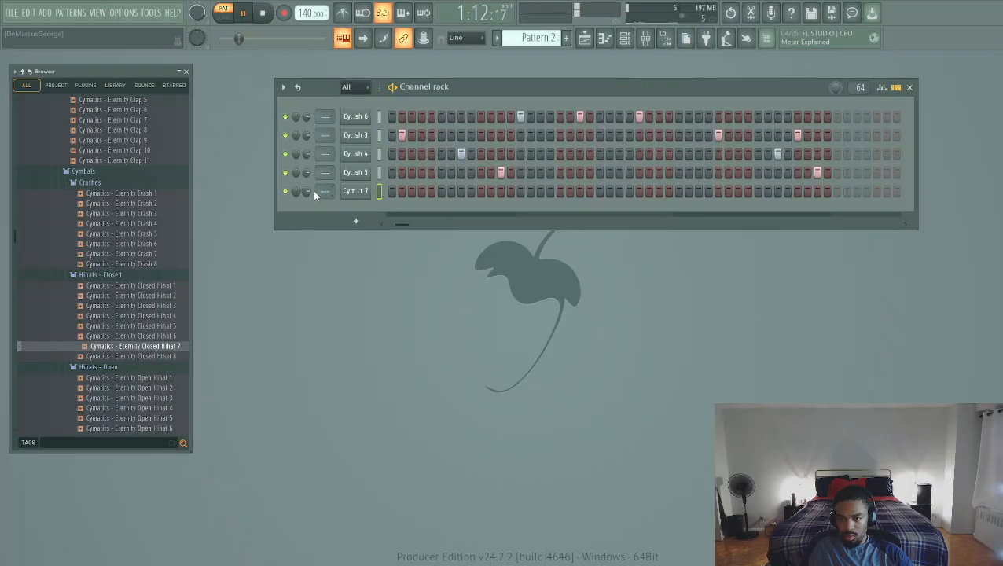
Place Closed Hihat 7 hits at steps 1, 3, 5, 6 and 7, and replay the loop
key(space)
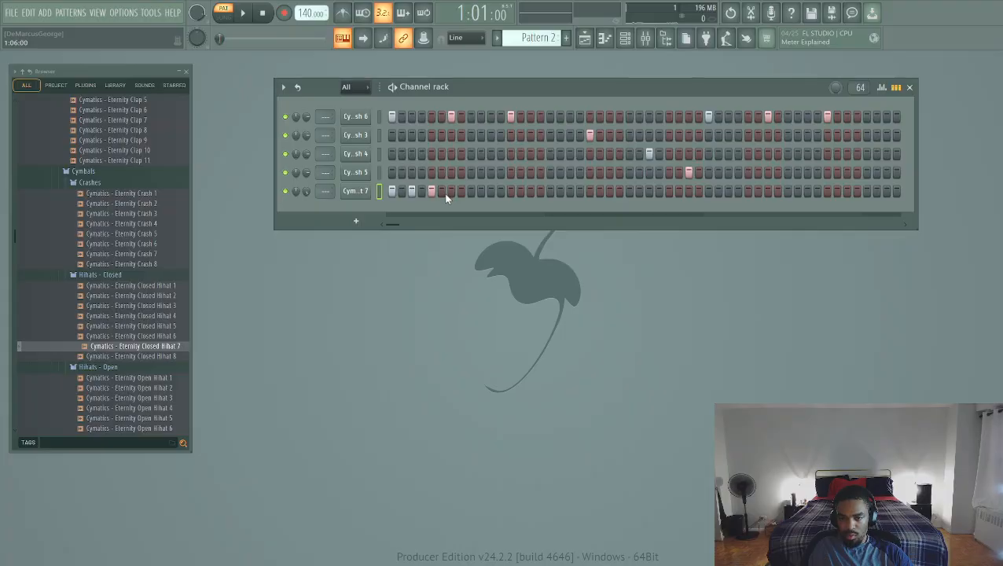
drag(438, 189, 449, 189)
key(space)
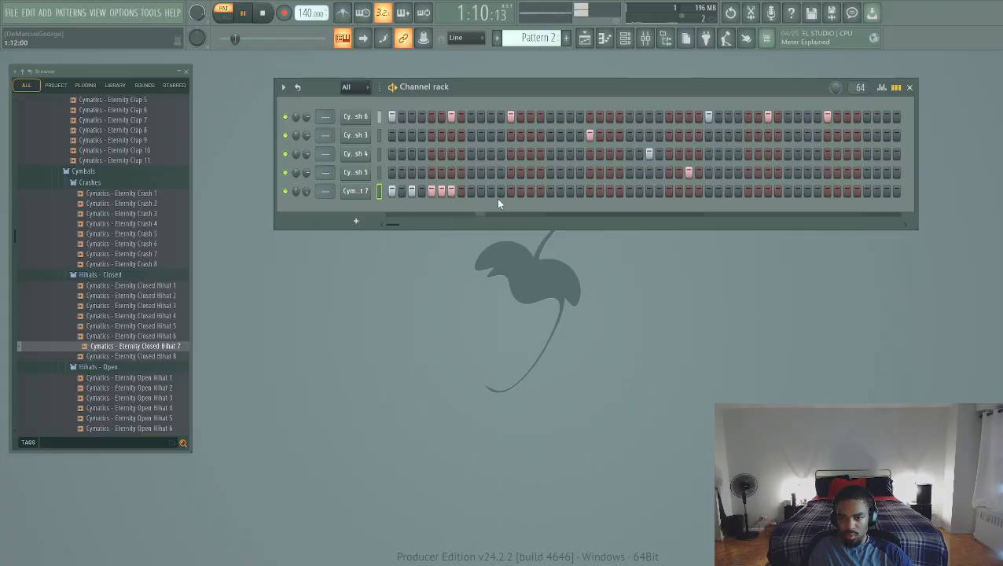
key(space)
key(space)
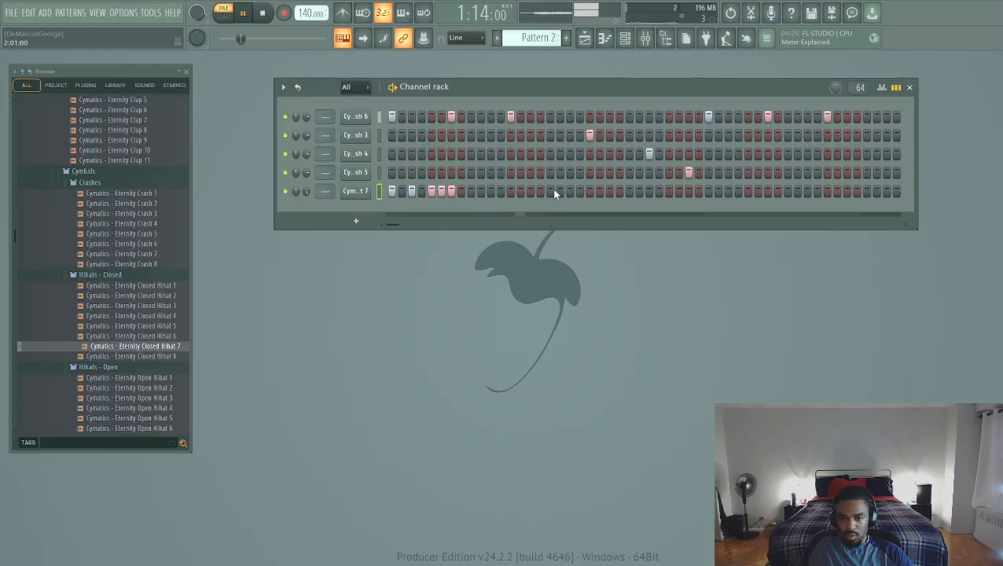
Try Closed Hihat 7 hits at steps 21, 23, 25 and 26 of Pattern 2
click(590, 191)
click(609, 191)
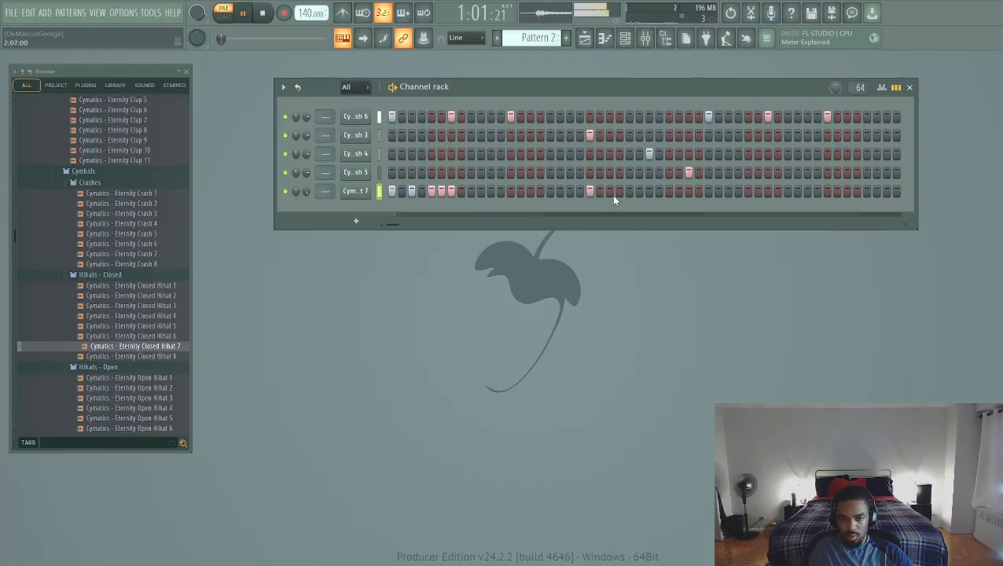
click(629, 191)
click(639, 191)
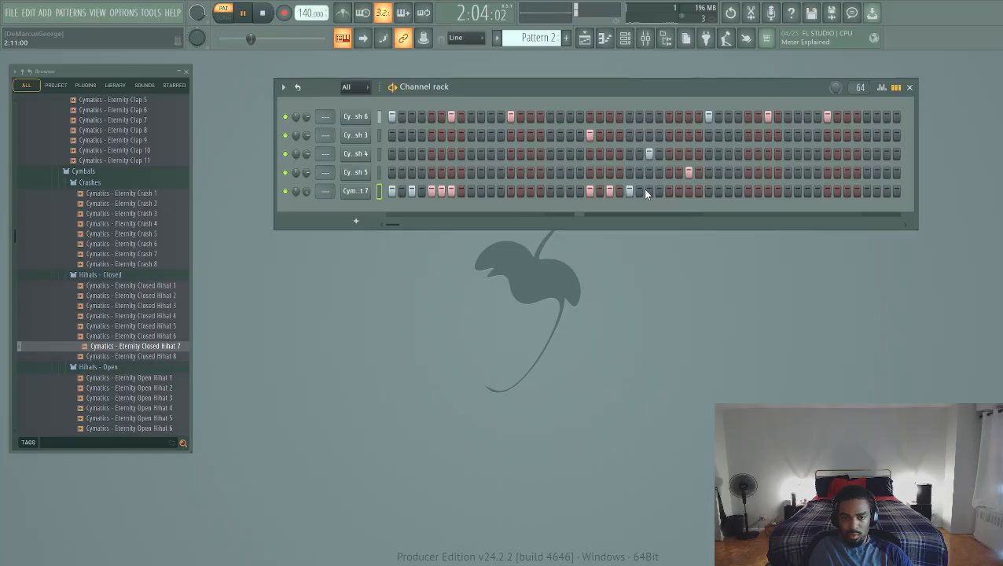
click(639, 191)
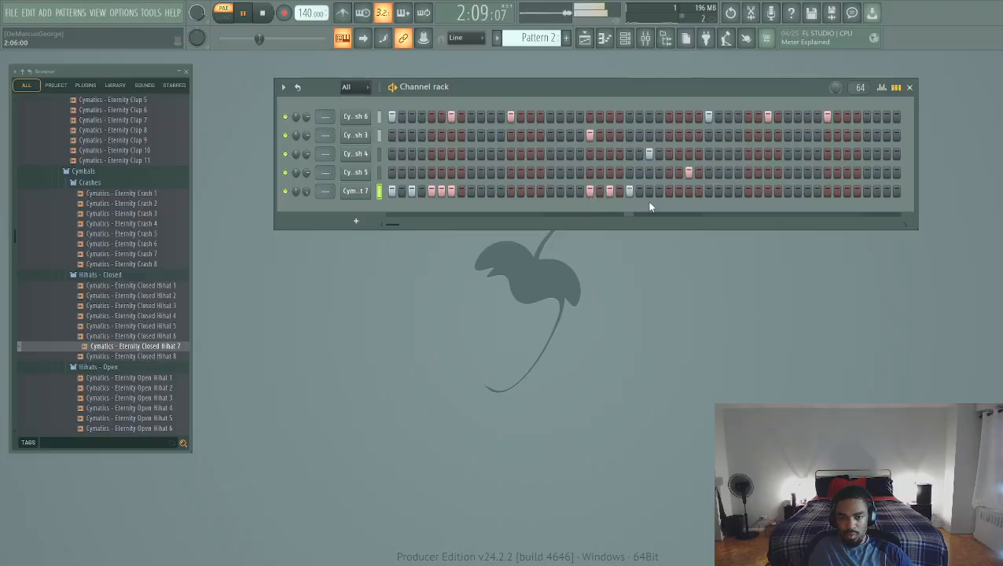
click(629, 191)
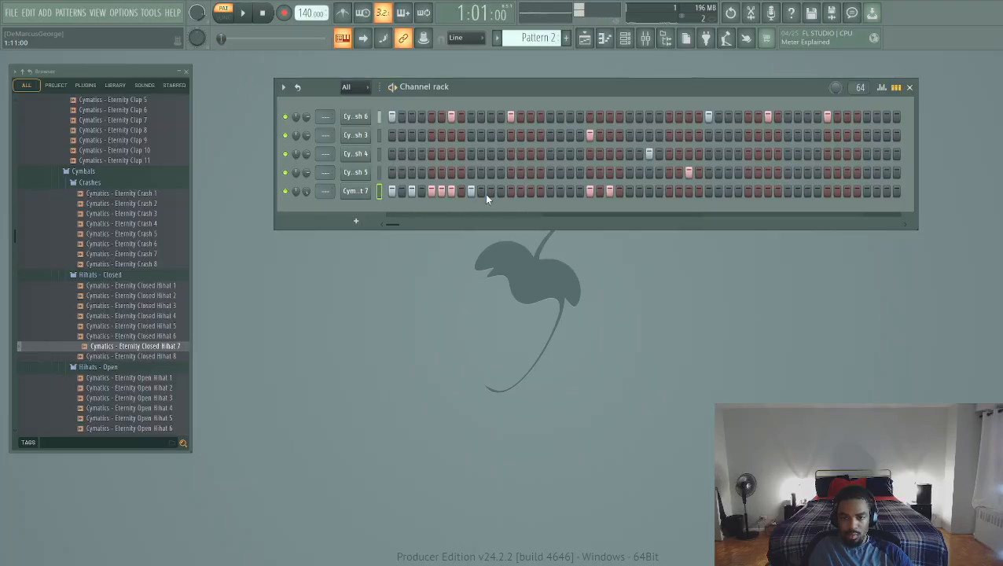
Place Closed Hihat 7 hits at steps 13, 15 and 17, leaving step 19 empty
click(531, 191)
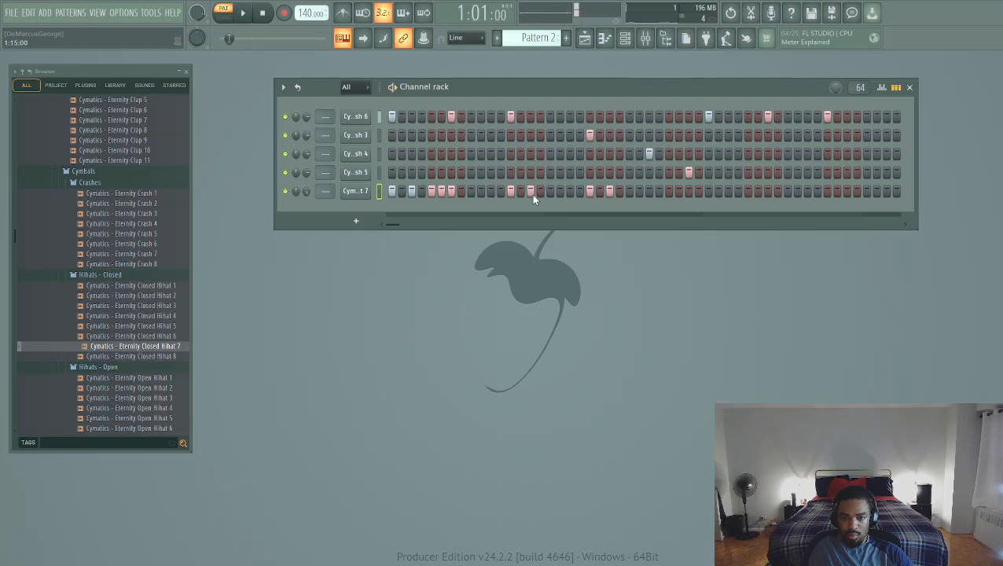
click(550, 191)
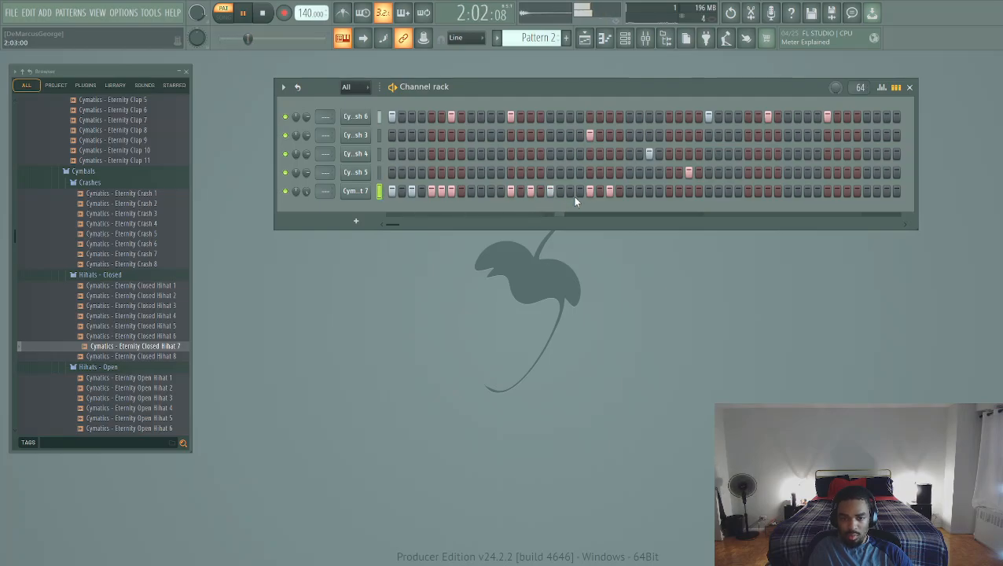
click(570, 191)
click(570, 196)
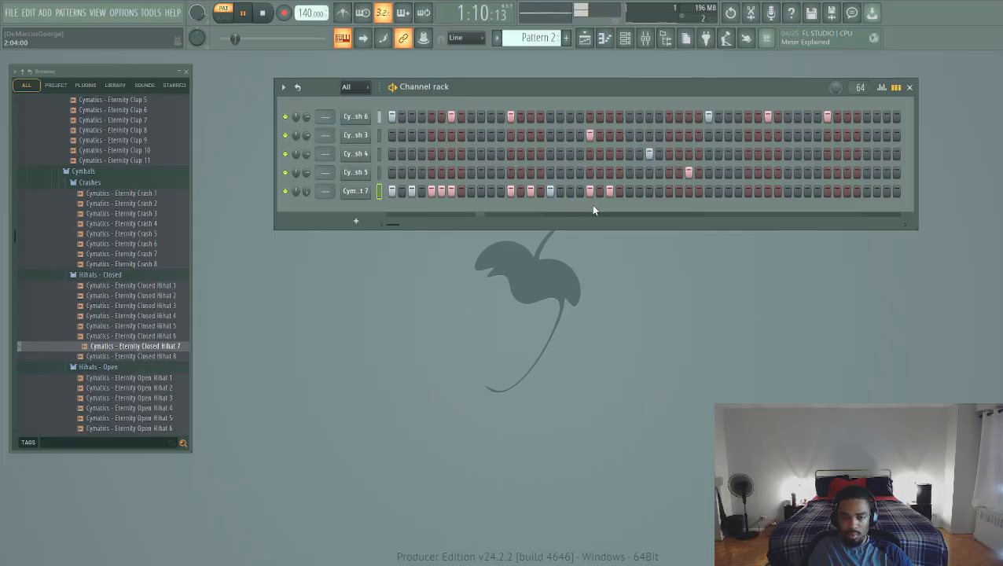
Clear Closed Hihat 7 steps 21 and 23, and place hits at steps 25, 27, 29, 30 and 31
click(590, 193)
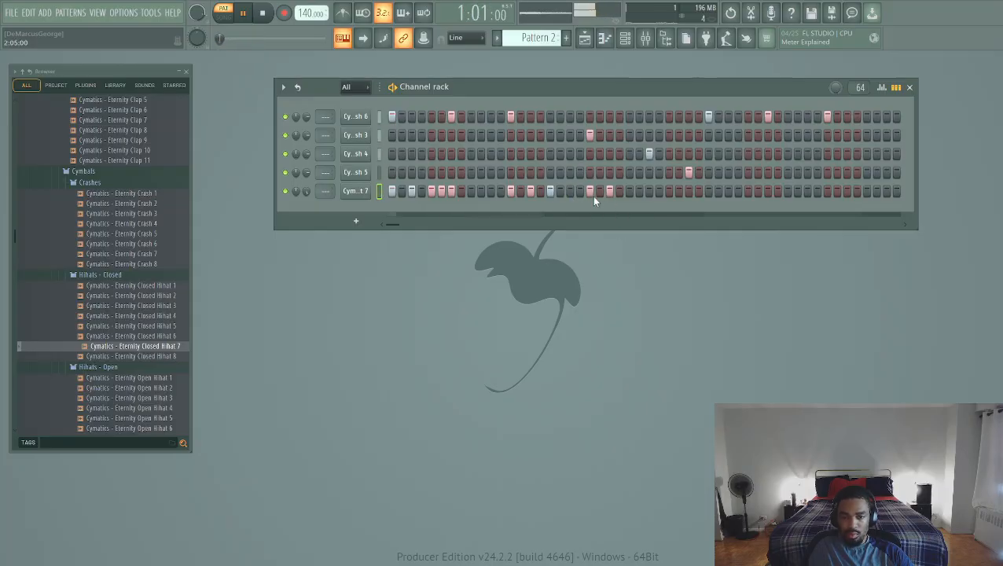
click(628, 194)
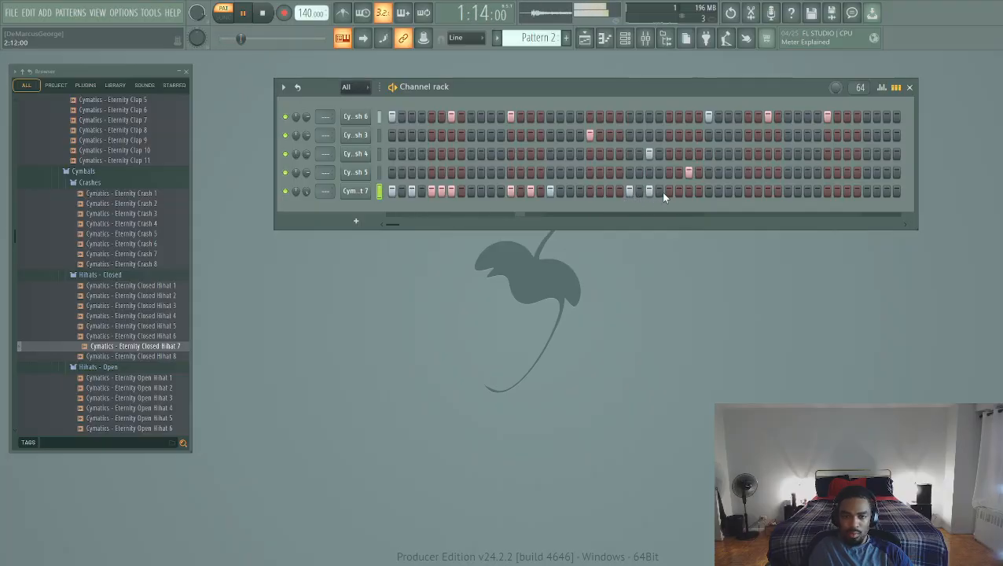
click(659, 195)
click(669, 196)
click(677, 196)
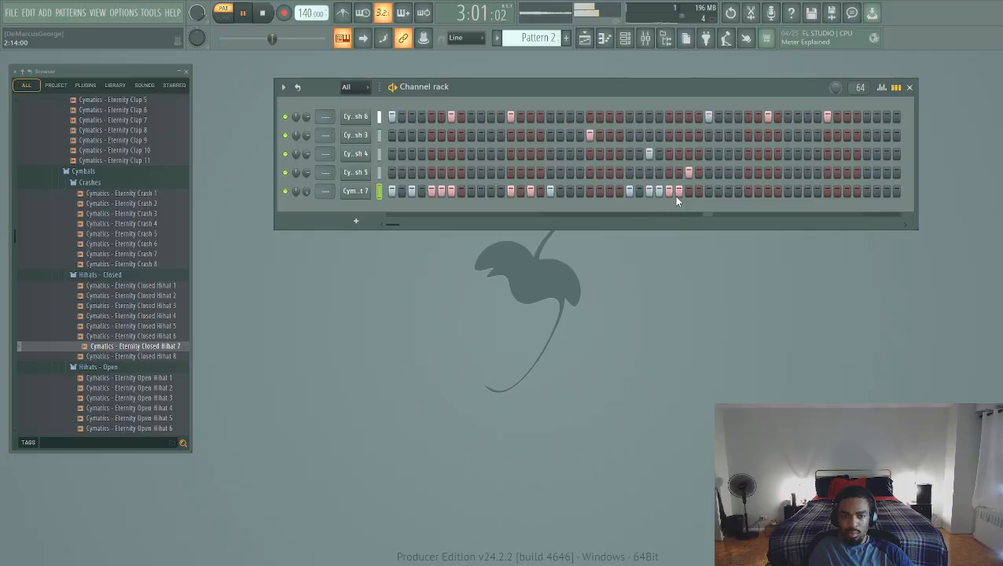
click(660, 196)
click(689, 190)
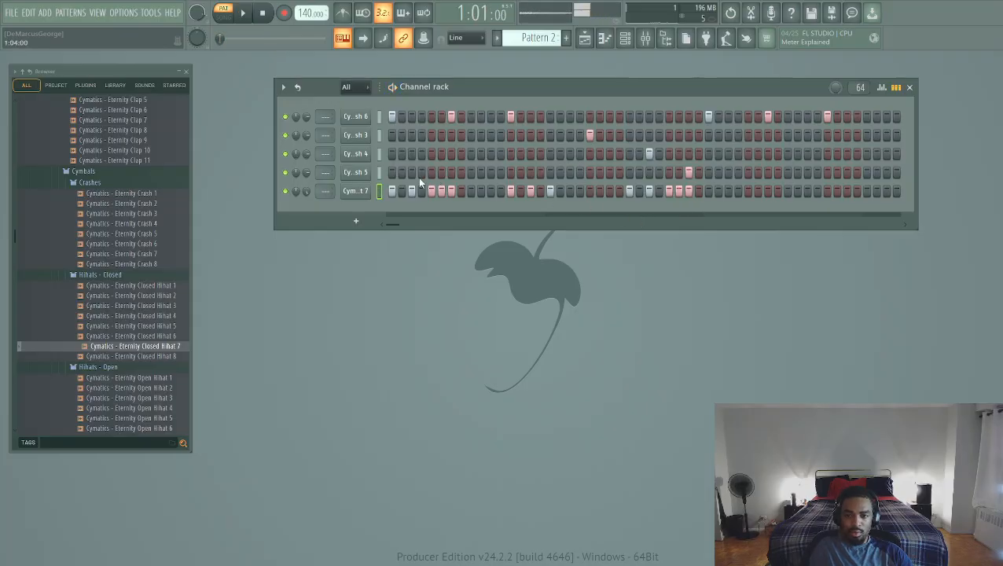
Duplicate all Closed Hihat 7 notes from bars 1-2 into bars 3-4 in the piano roll, and close it
key(F7)
scroll(550, 244, up, 8)
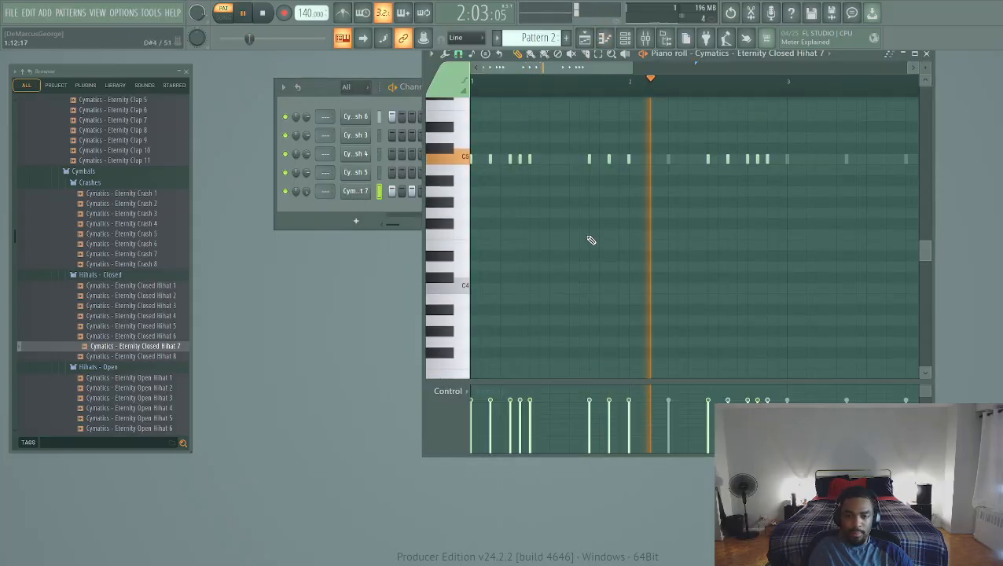
drag(626, 67, 857, 83)
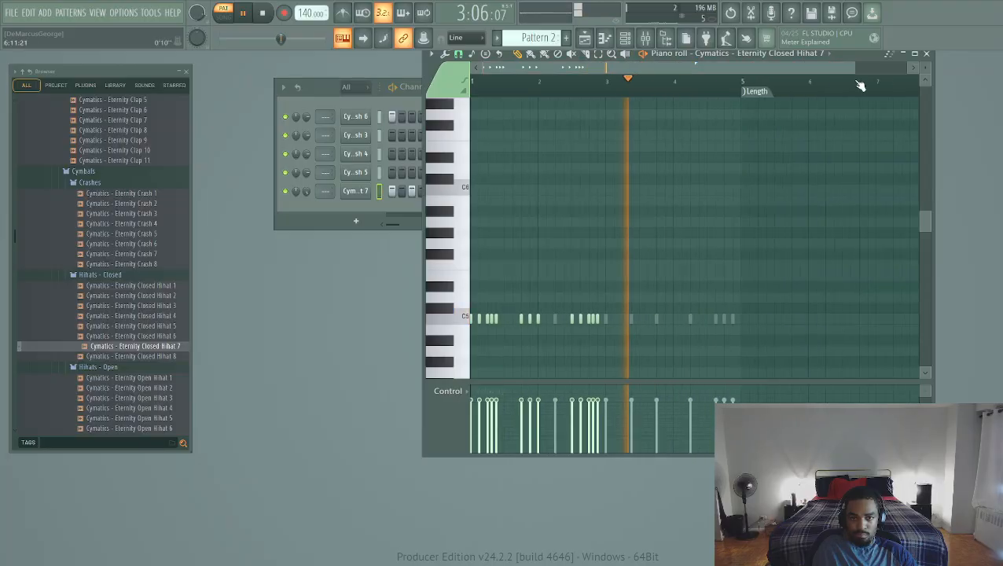
key(space)
click(597, 55)
drag(725, 345, 124, 229)
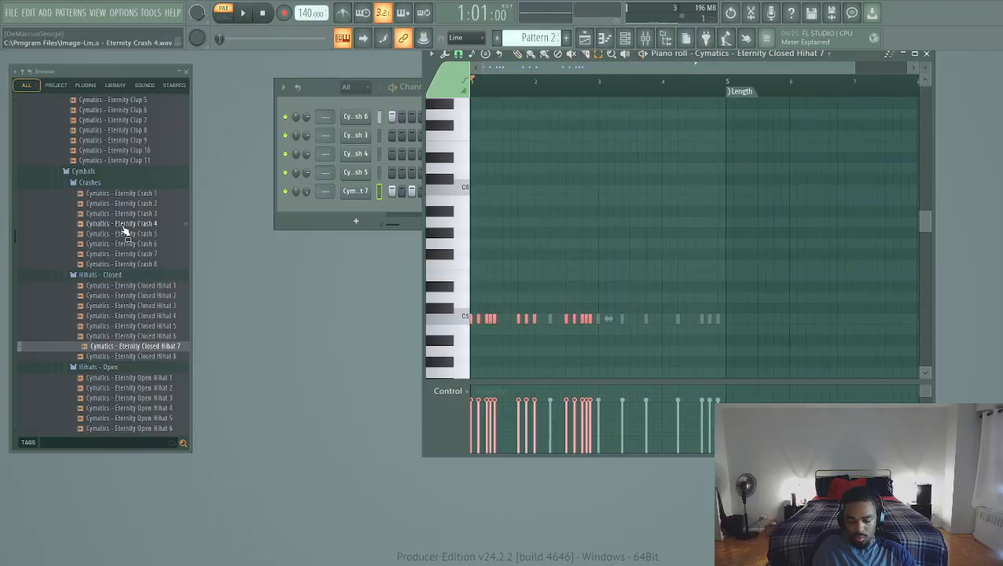
key(ctrl+b)
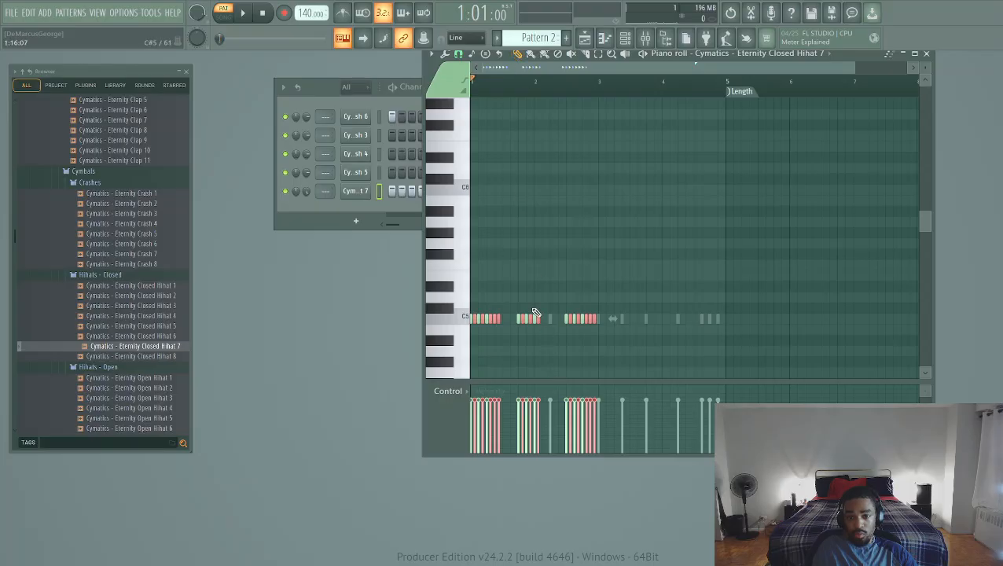
key(space)
drag(537, 318, 661, 310)
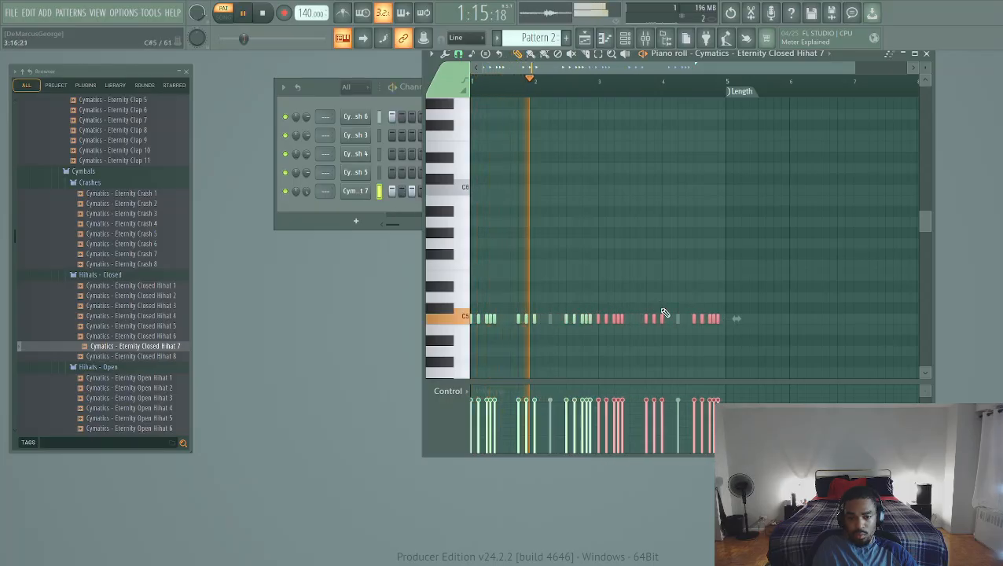
click(926, 52)
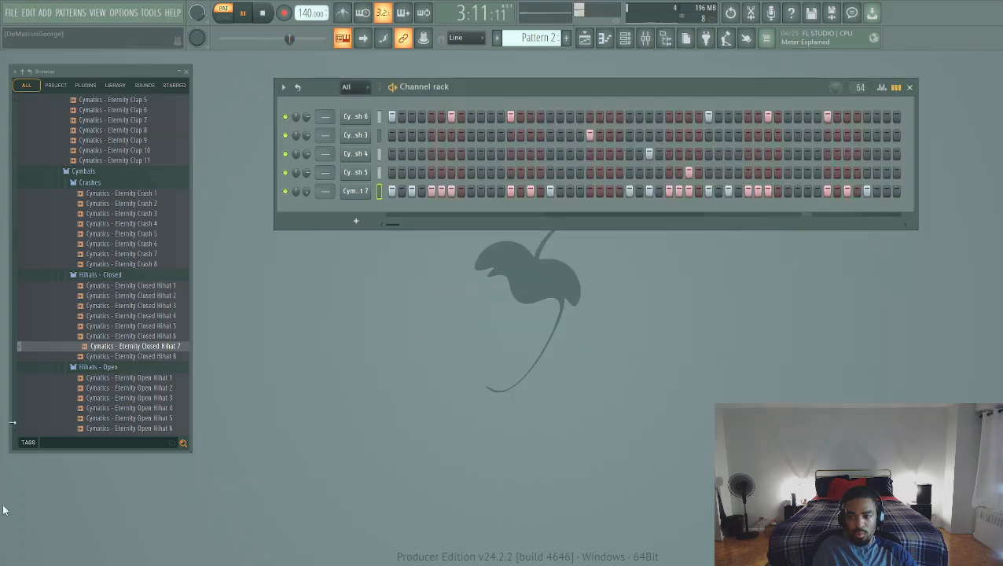
Audition Eternity Open Hihat 4, 6, 7 and 8 against the playing loop
scroll(139, 369, down, 5)
click(160, 228)
click(165, 248)
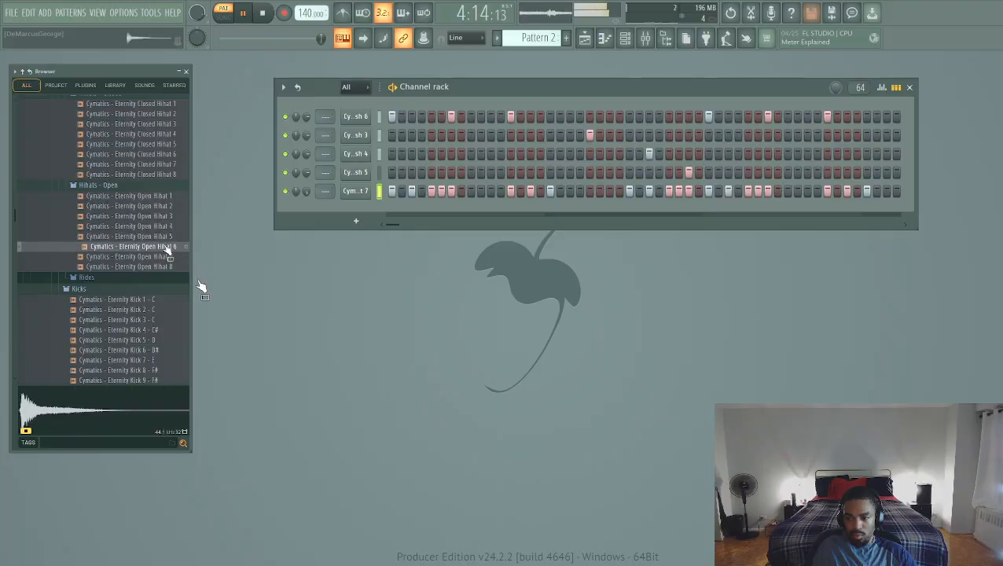
click(158, 257)
click(157, 267)
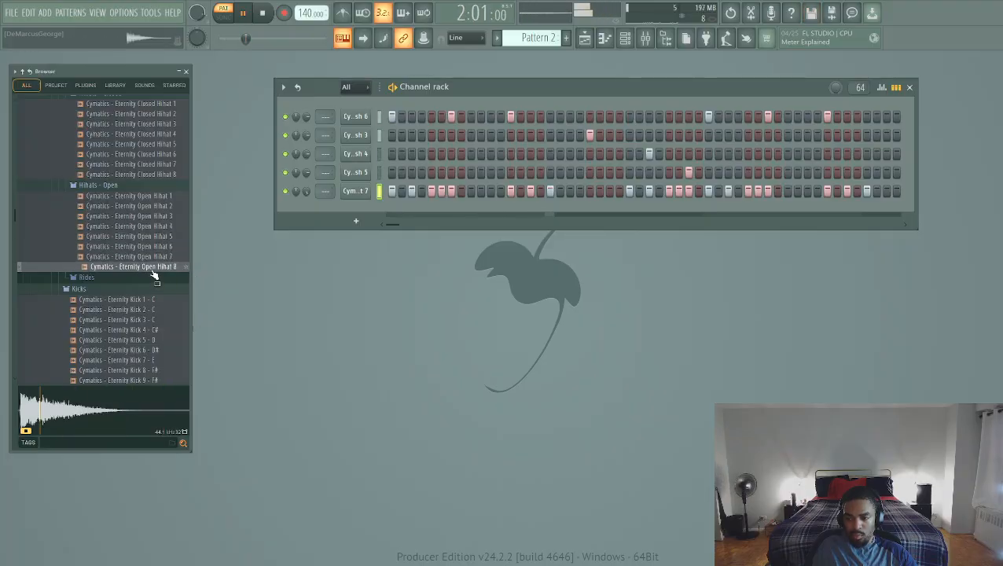
Browse past the Cymatics packs to the FPC folder and audition its ride, snare and tom samples
scroll(145, 330, down, 10)
click(89, 332)
scroll(89, 334, down, 15)
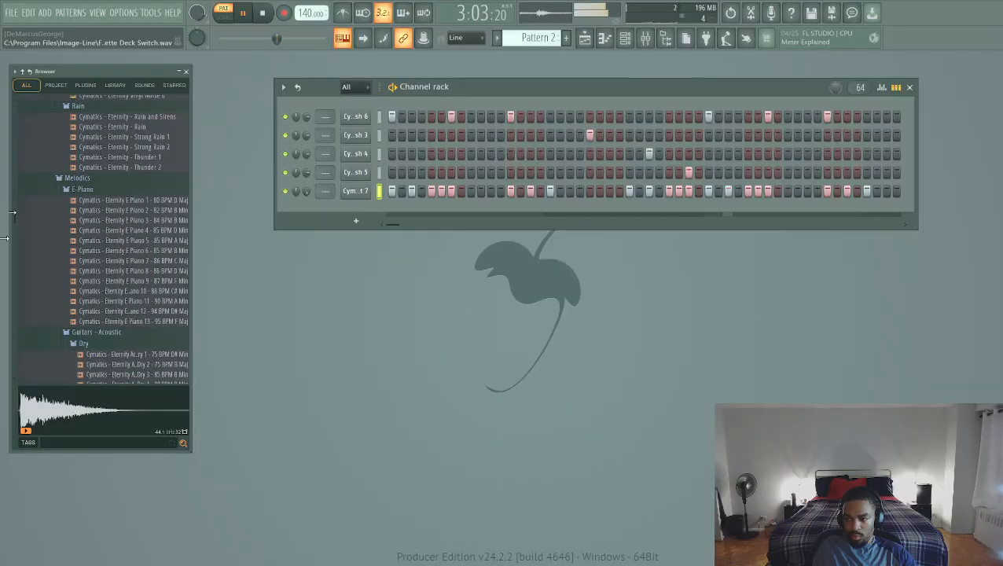
drag(15, 220, 16, 231)
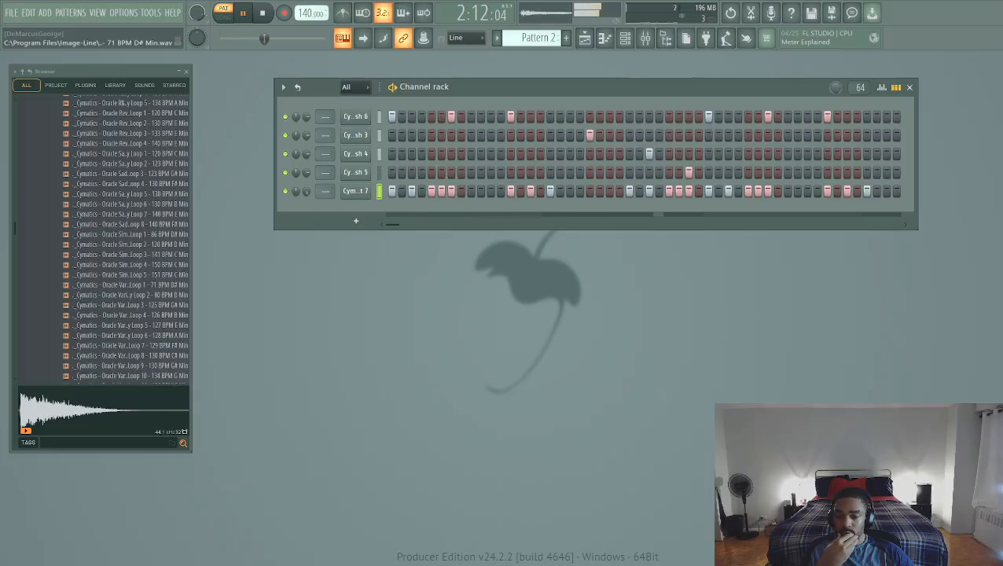
scroll(135, 319, down, 10)
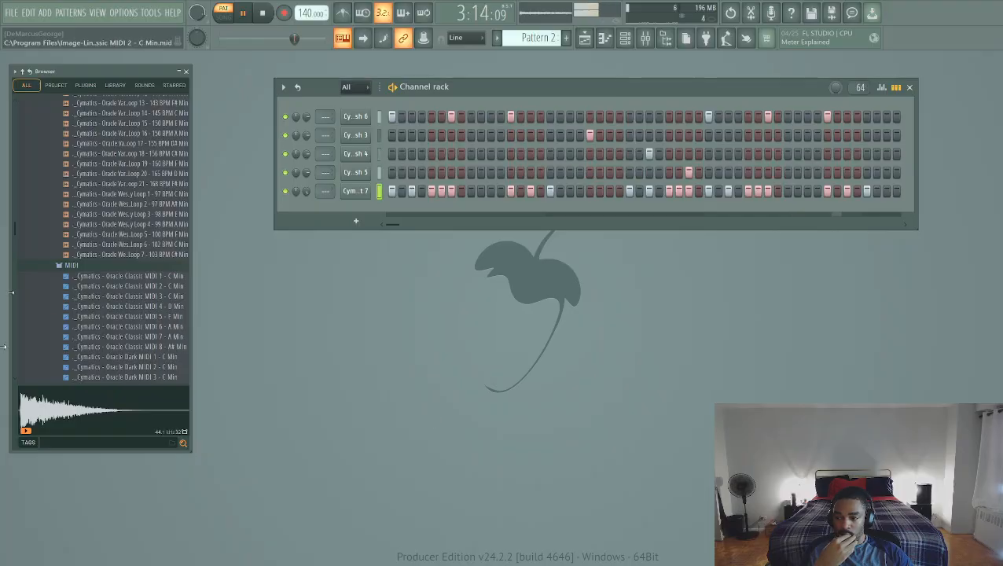
scroll(130, 323, down, 15)
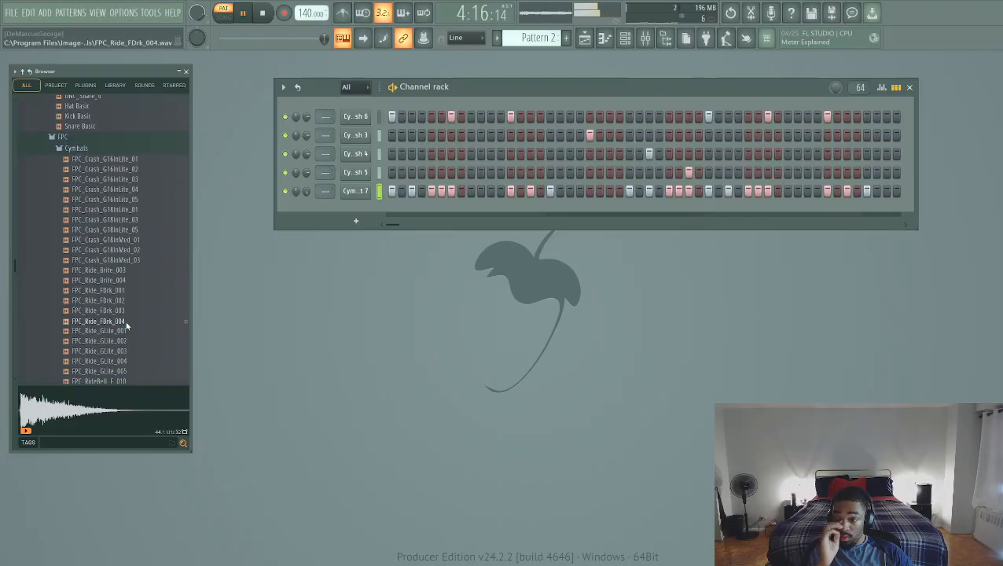
click(135, 323)
click(148, 342)
scroll(134, 376, down, 15)
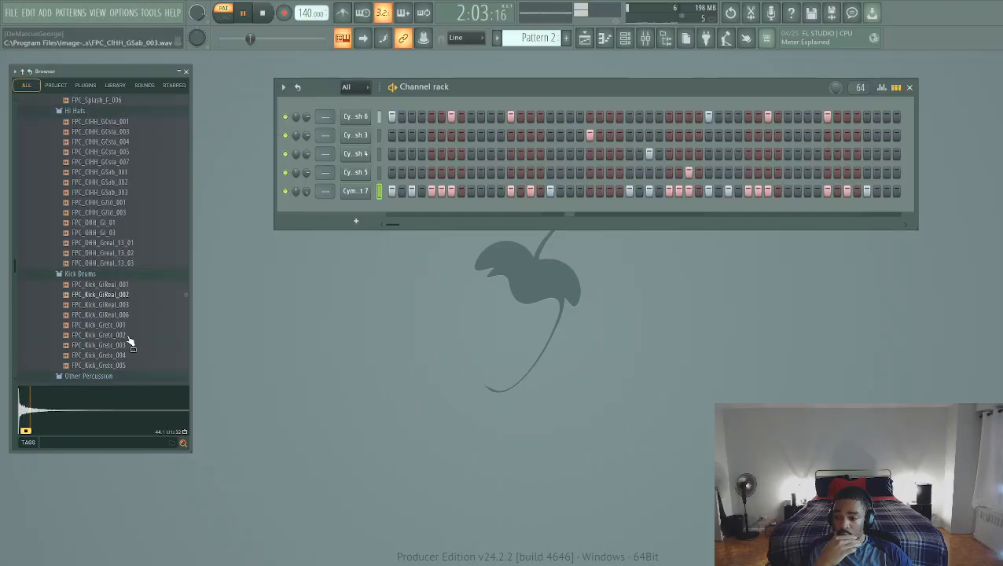
scroll(124, 259, down, 15)
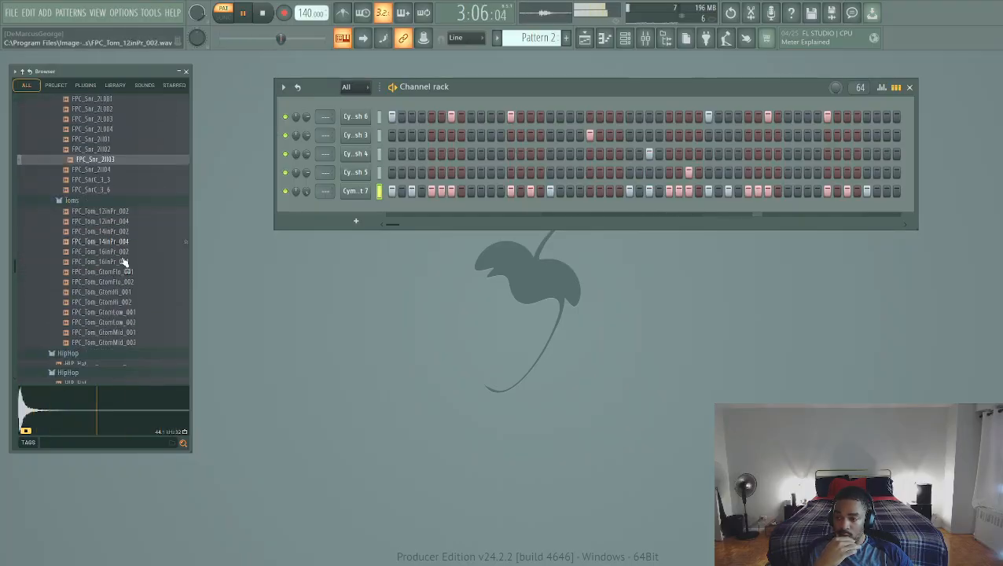
click(134, 323)
scroll(132, 322, down, 10)
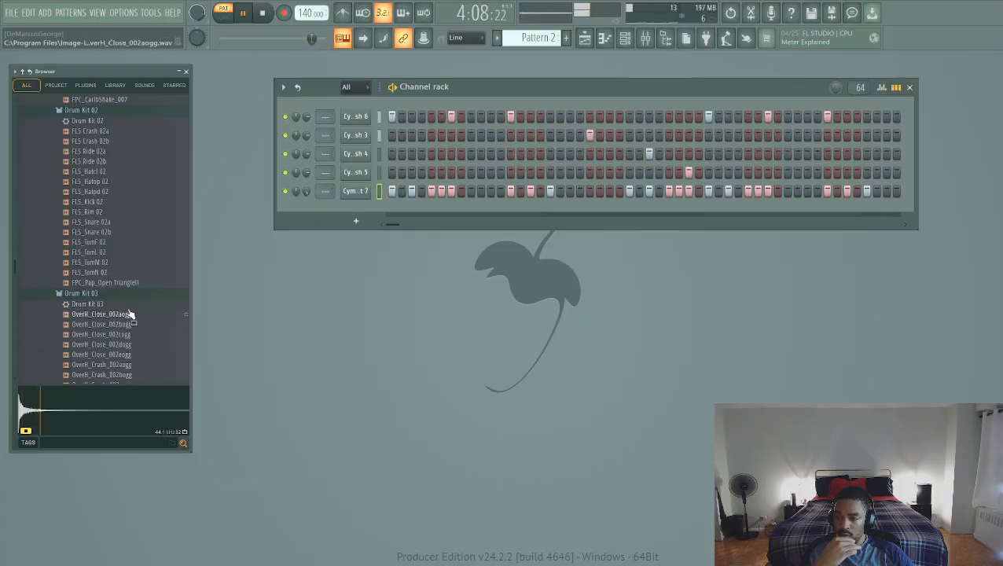
Audition the tom, pedal hat and rim samples of Drum Kit 02
click(124, 252)
click(129, 192)
click(130, 211)
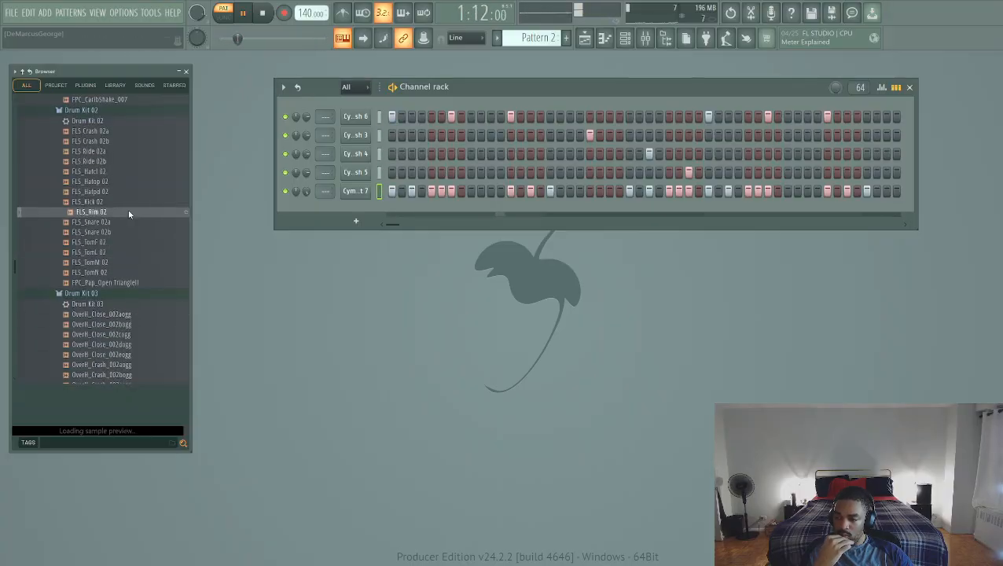
Audition Drum Kit 03 overhead samples, including OverH_Crash_002aogg, OverH_Crash_002cogg, OverH_Kick_002aogg and OverH_Open_002bogg
click(126, 344)
scroll(126, 345, down, 8)
click(126, 234)
scroll(128, 299, down, 6)
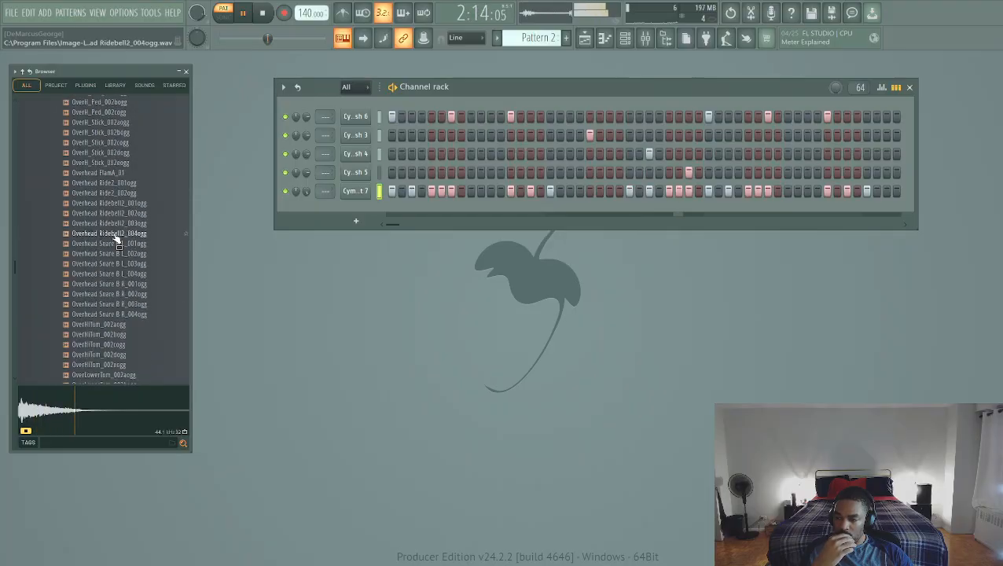
scroll(118, 242, up, 10)
click(130, 264)
click(128, 305)
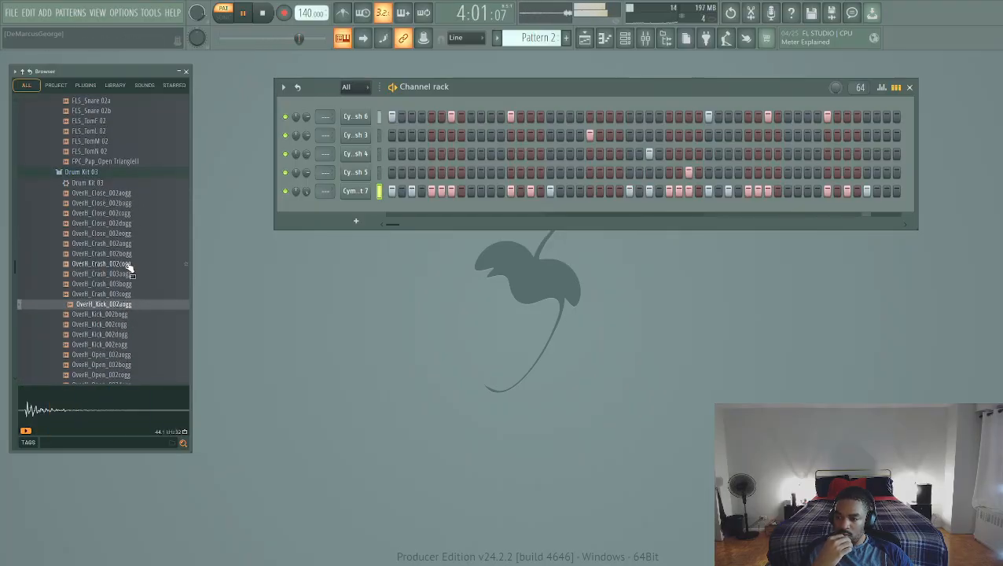
click(128, 264)
click(119, 243)
click(143, 365)
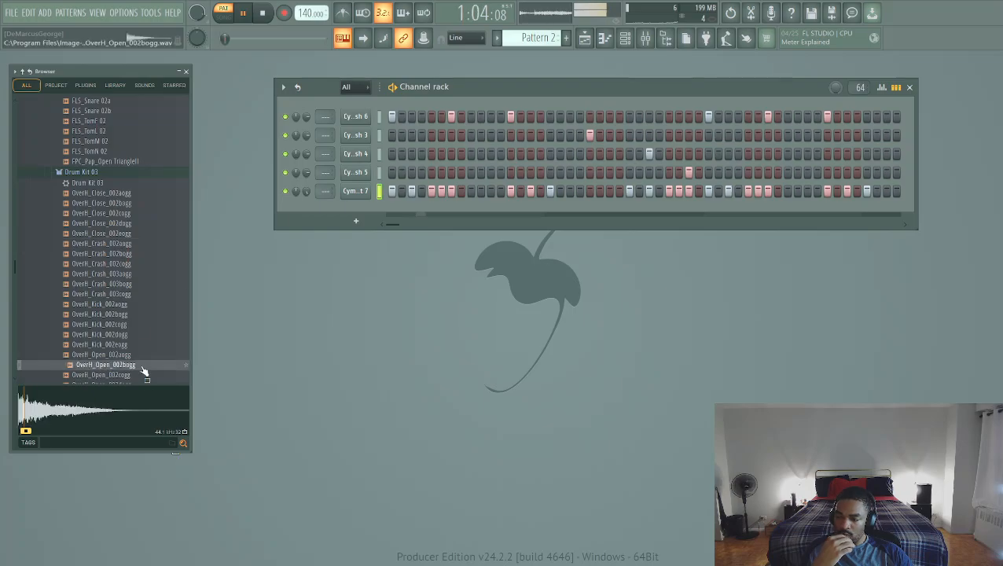
Continue through Drum Kit 03 to Drum Kit 04 and audition FLS_Hatpd 04
scroll(134, 354, down, 8)
click(106, 327)
scroll(109, 315, down, 8)
click(114, 278)
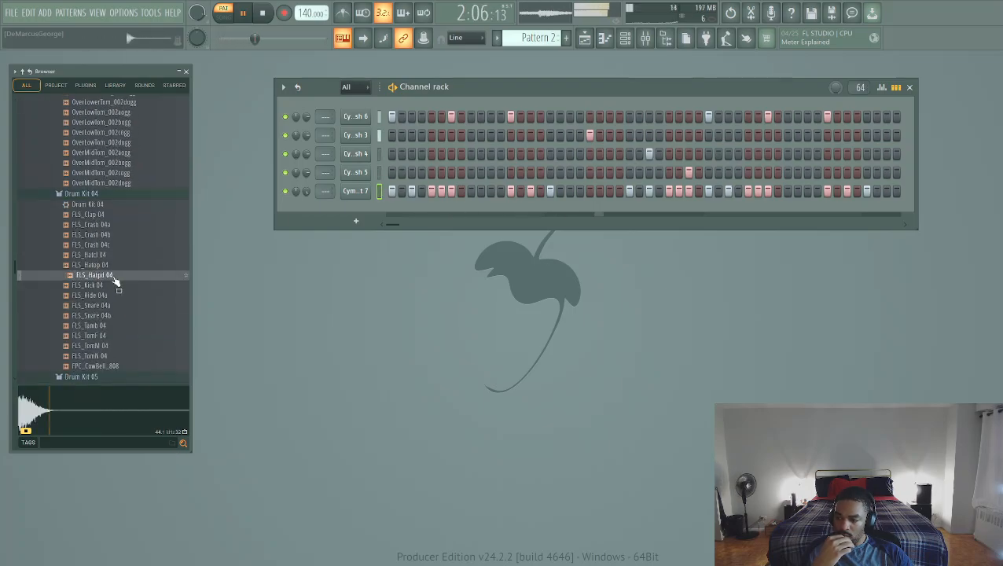
Audition FLS_TomF 05, FLS_Hatcl 05 and FLS_Ecym 05a from Drum Kit 05, and the clap and FLS_Snare 06b from Drum Kit 06
scroll(113, 283, down, 8)
click(102, 267)
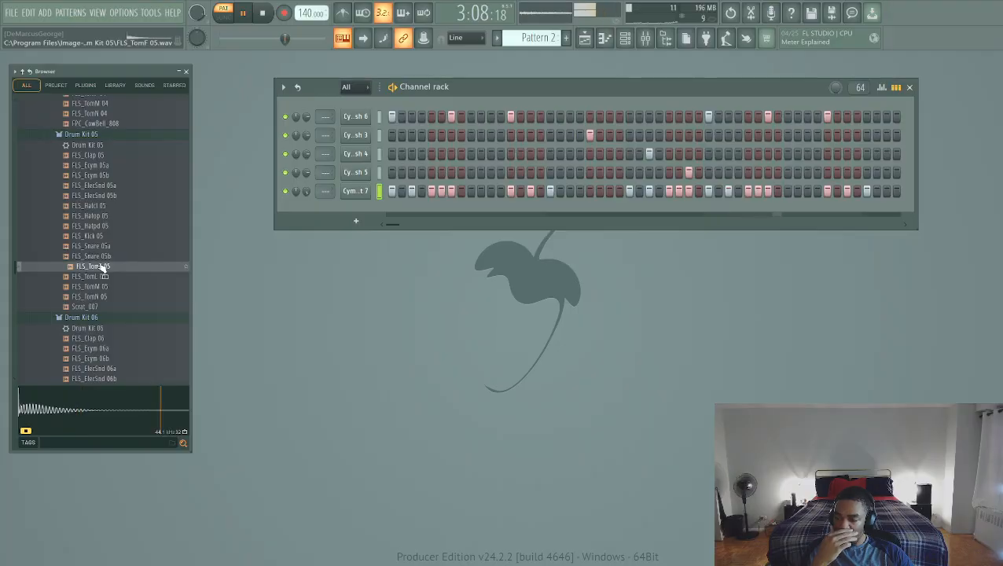
click(94, 207)
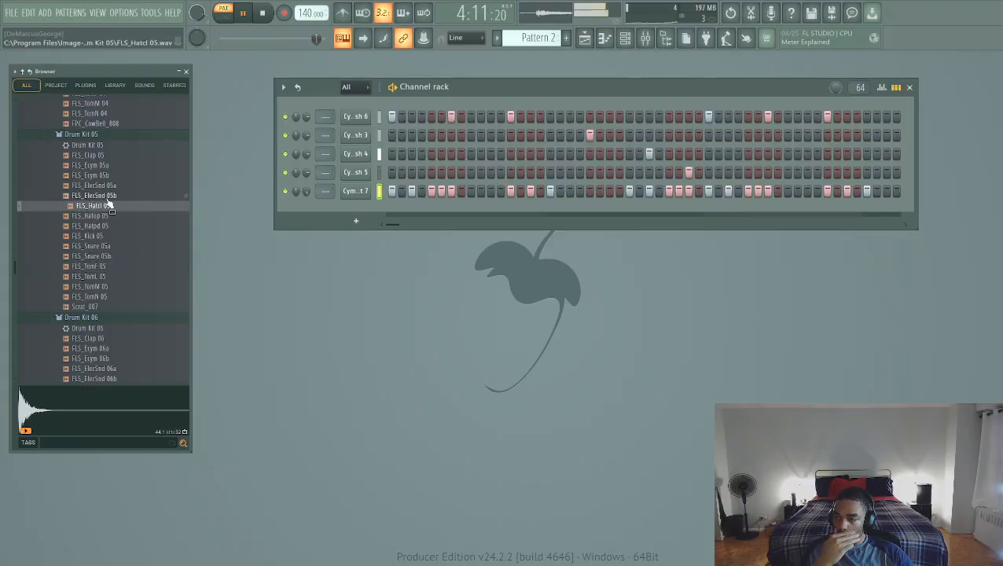
click(98, 166)
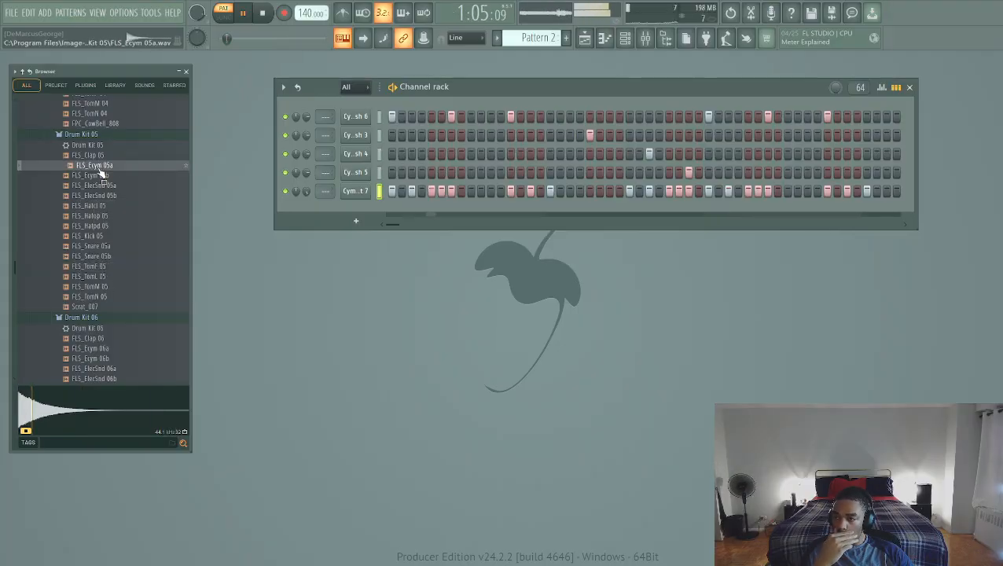
click(110, 339)
scroll(111, 345, down, 6)
click(95, 257)
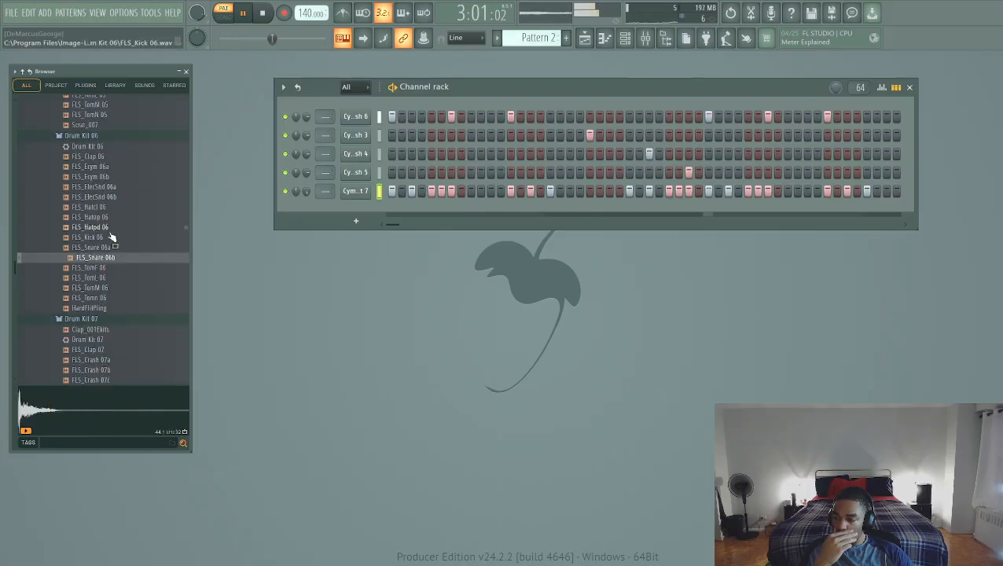
Audition pedal hat and tom samples of Drum Kit 06, FLS_Snare 07a and FLS_Tamb 07 of Drum Kit 07, and FLS_cr3_bell of Drum Kit 08
click(110, 227)
click(110, 287)
scroll(111, 286, down, 6)
click(110, 258)
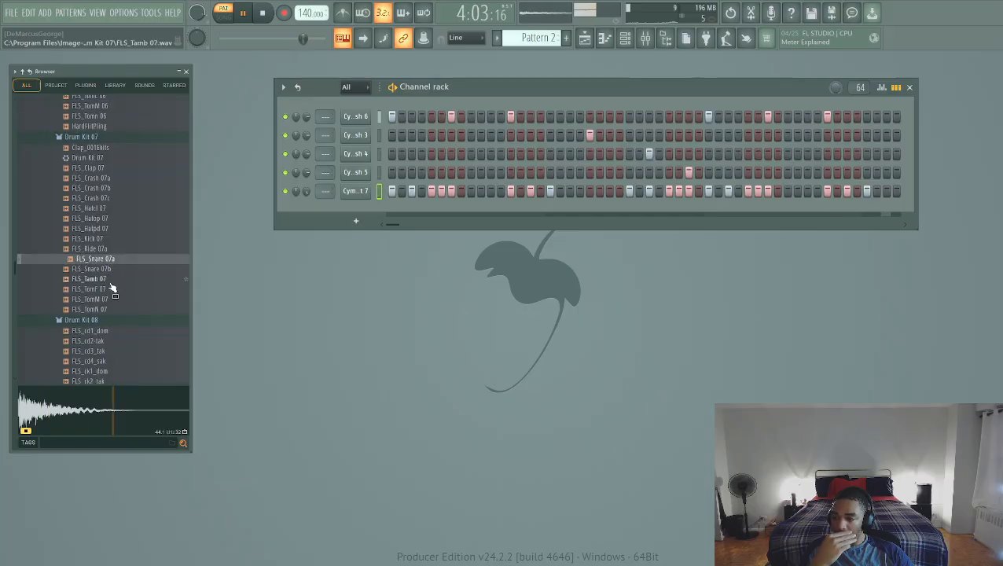
click(111, 280)
scroll(111, 284, down, 4)
click(112, 260)
click(114, 311)
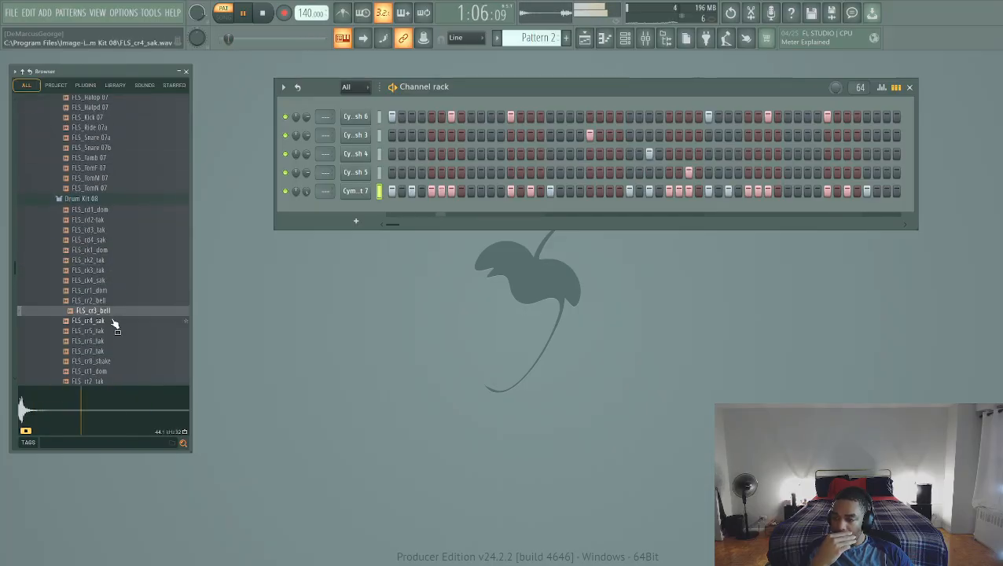
Audition samples past Drum Kit 08, continuing down to the Vintage drums folder
scroll(116, 321, down, 8)
click(126, 276)
scroll(126, 292, down, 10)
click(126, 296)
scroll(126, 301, down, 8)
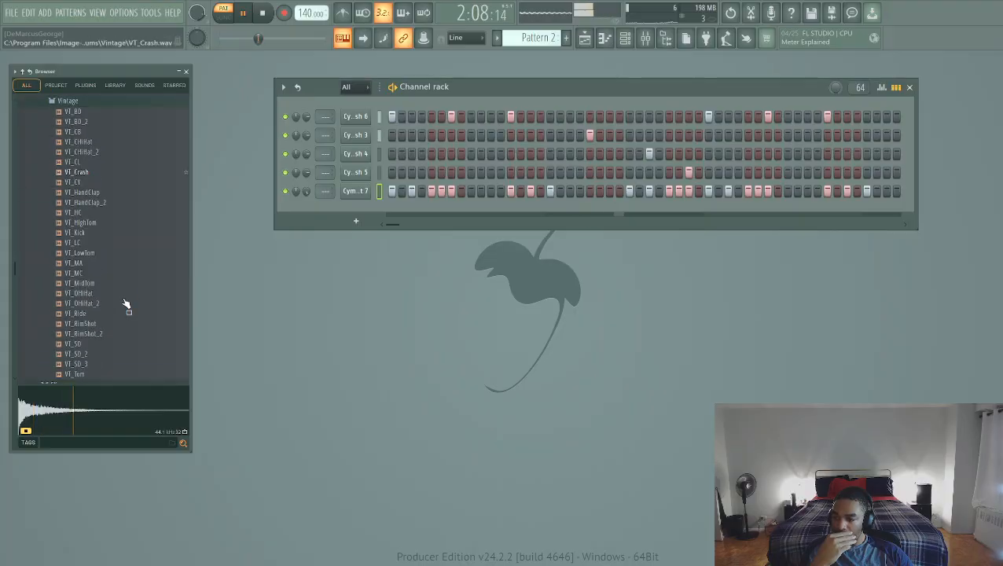
click(124, 298)
Continue past the effects samples to Instruments and audition Choirs samples, including CHR_Heaven_C6
scroll(124, 305, down, 6)
click(118, 268)
scroll(118, 271, down, 6)
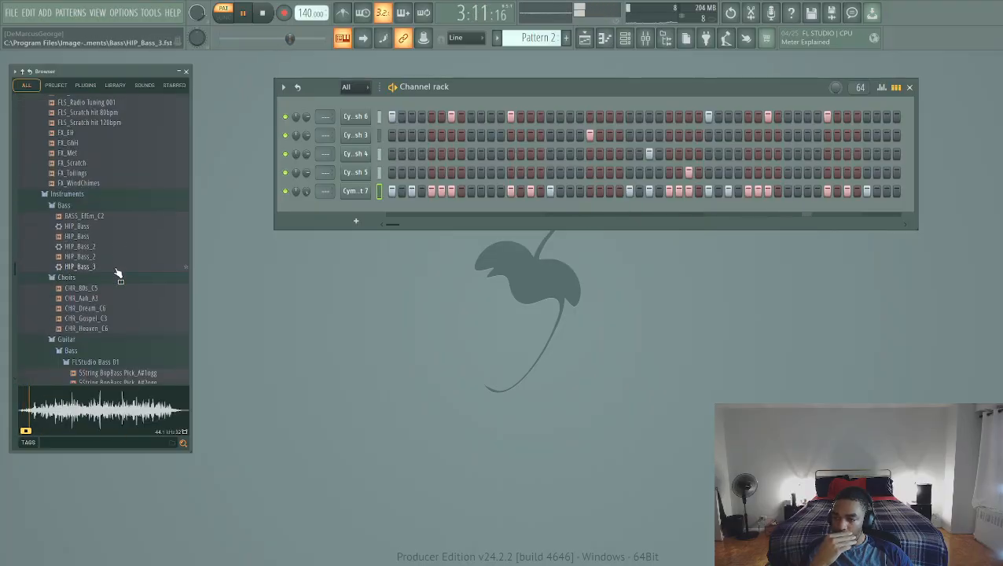
drag(120, 318, 122, 316)
click(124, 330)
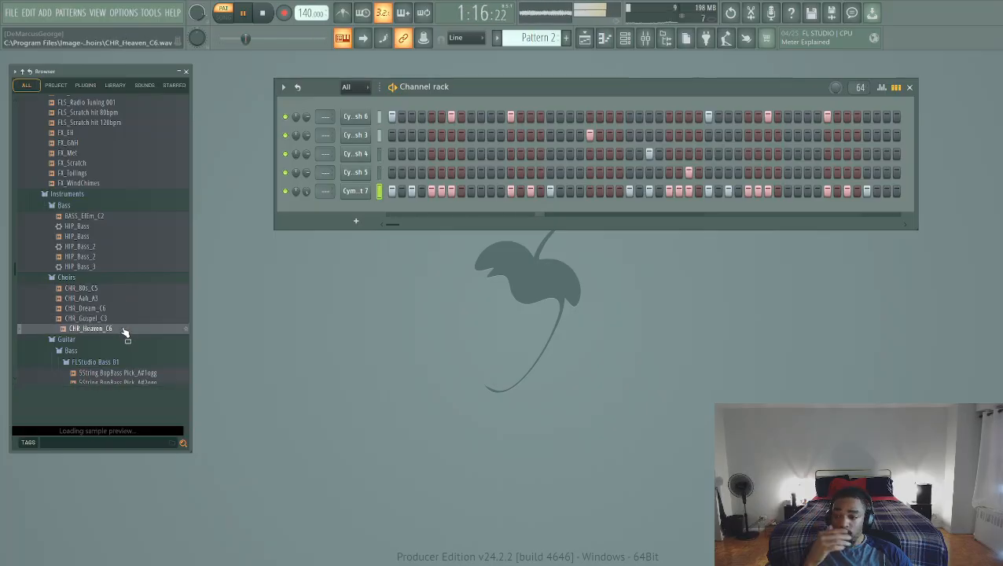
Audition bass samples in FLStudio Bass 01 and add 5String BopBass Pick_G1ogg as a new Channel rack channel
scroll(125, 331, down, 4)
click(119, 294)
scroll(119, 293, down, 6)
click(119, 287)
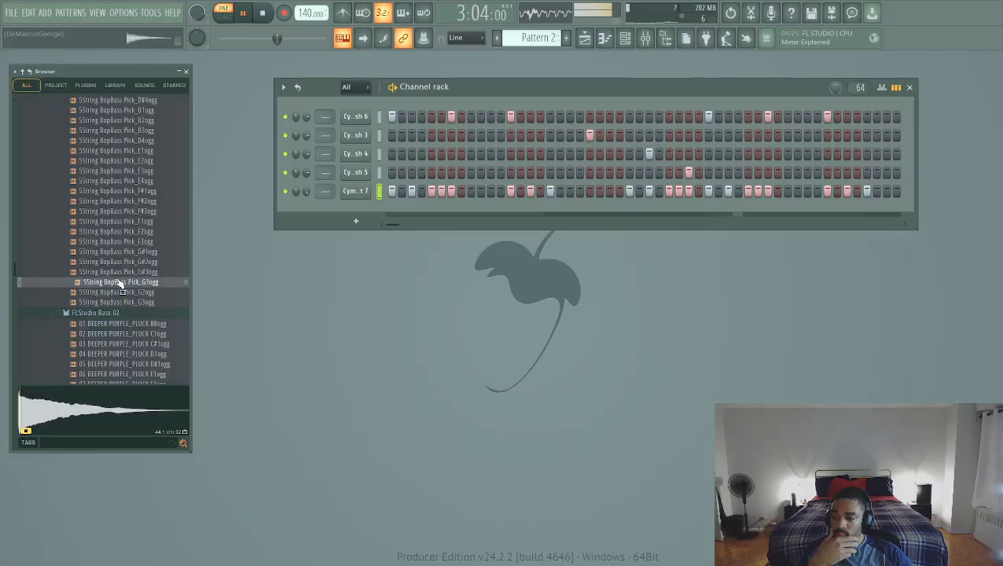
scroll(121, 287, down, 3)
scroll(132, 266, up, 2)
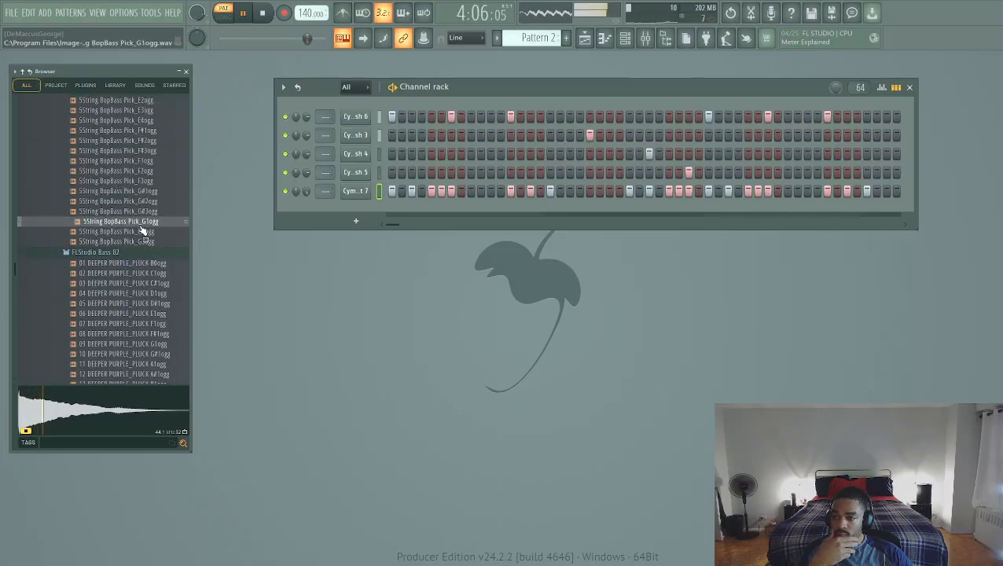
drag(139, 224, 380, 206)
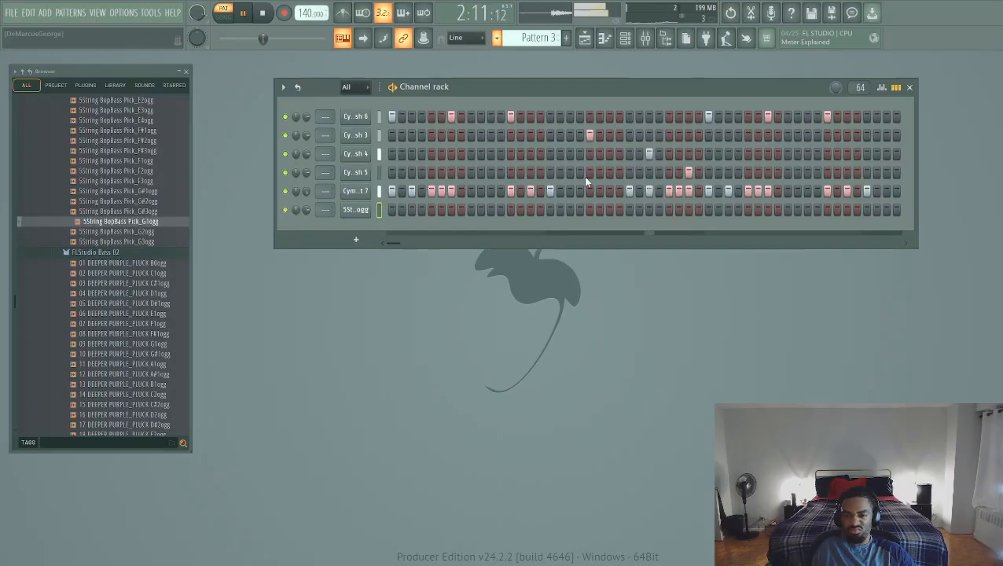
Place a bass hit on the first step of the new BopBass channel in Pattern 3 and play the pattern briefly
key(space)
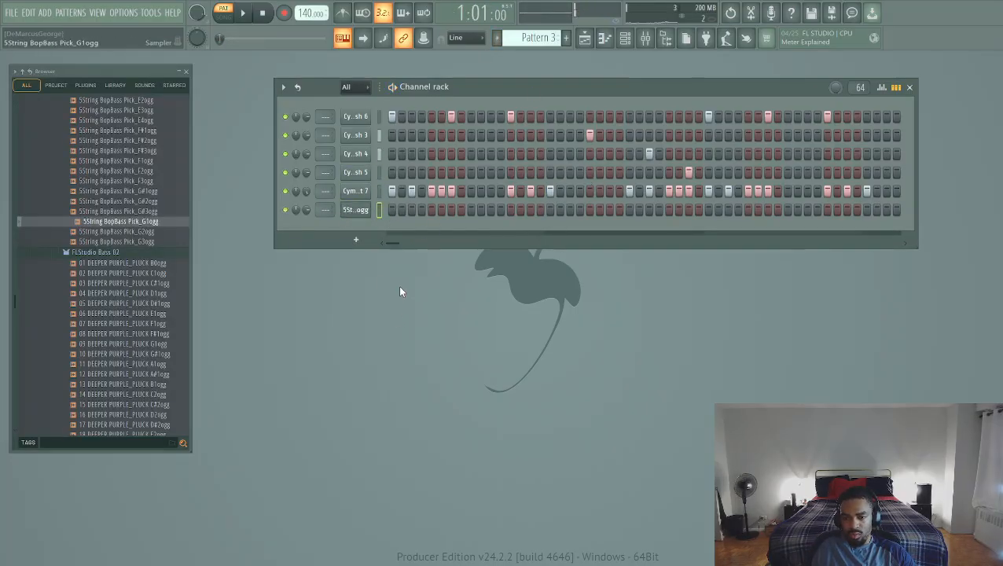
click(392, 210)
key(space)
key(space)
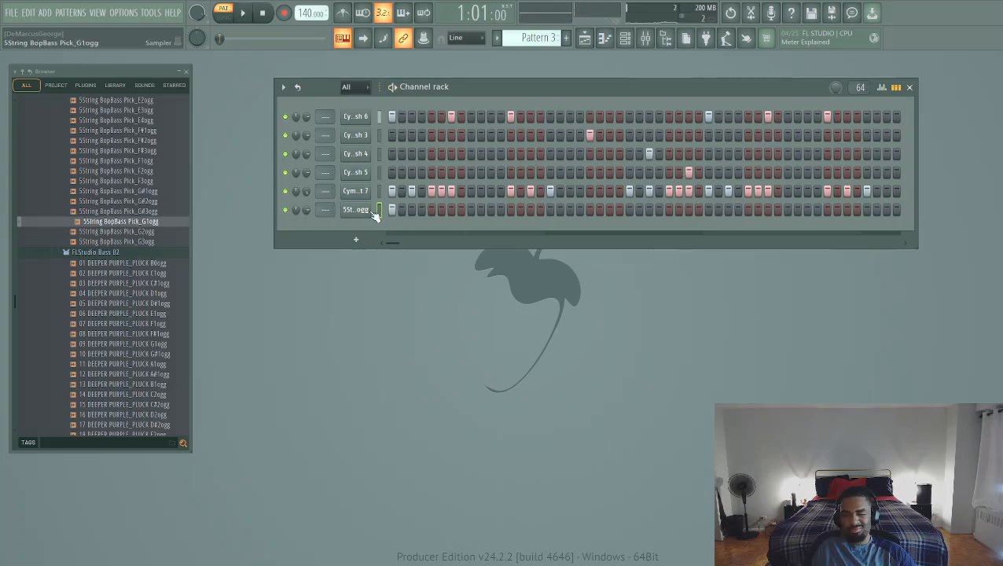
Lower the first bass note to G1 in the piano roll, checking the pitch with short playbacks
key(F7)
scroll(499, 310, up, 2)
scroll(489, 303, down, 3)
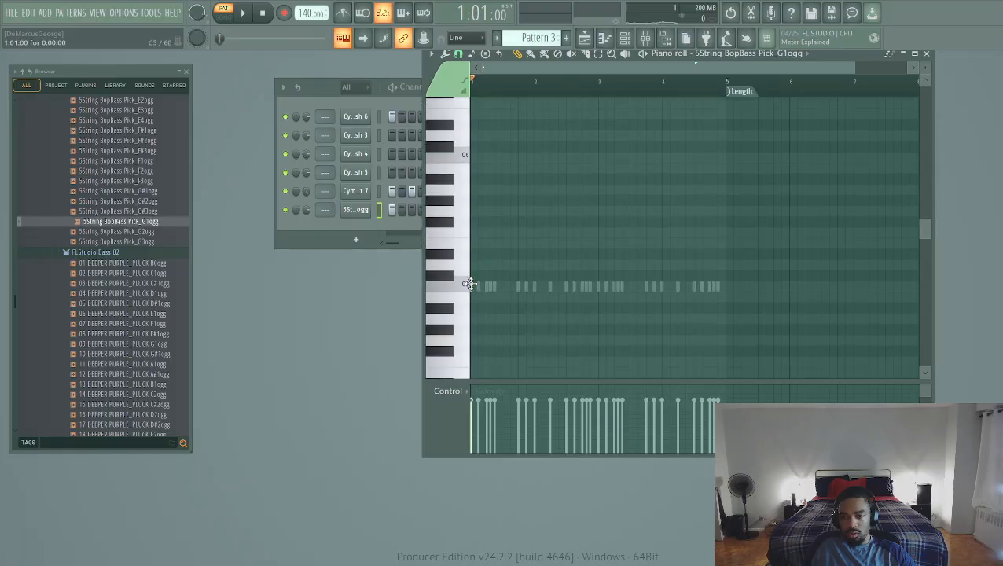
drag(466, 290, 467, 147)
key(space)
key(space)
key(space)
key(space)
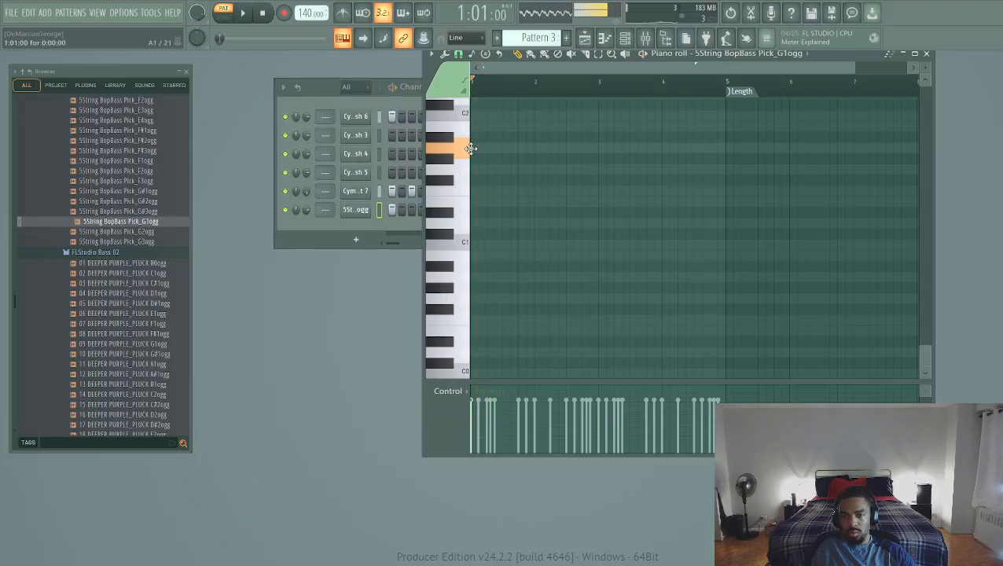
key(space)
key(space)
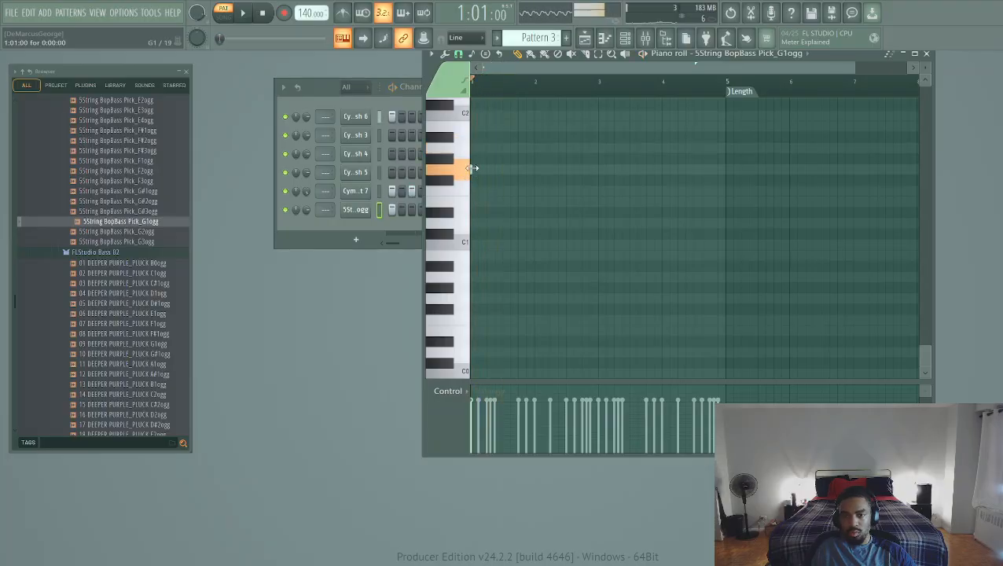
key(space)
click(926, 53)
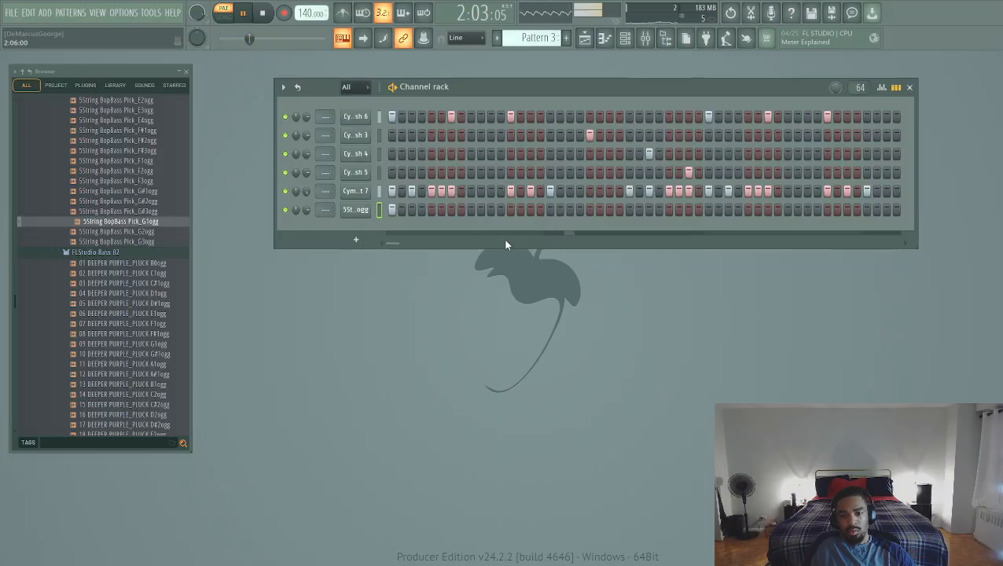
Open the BopBass channel's sampler settings and reduce the sample's Length slightly
key(F7)
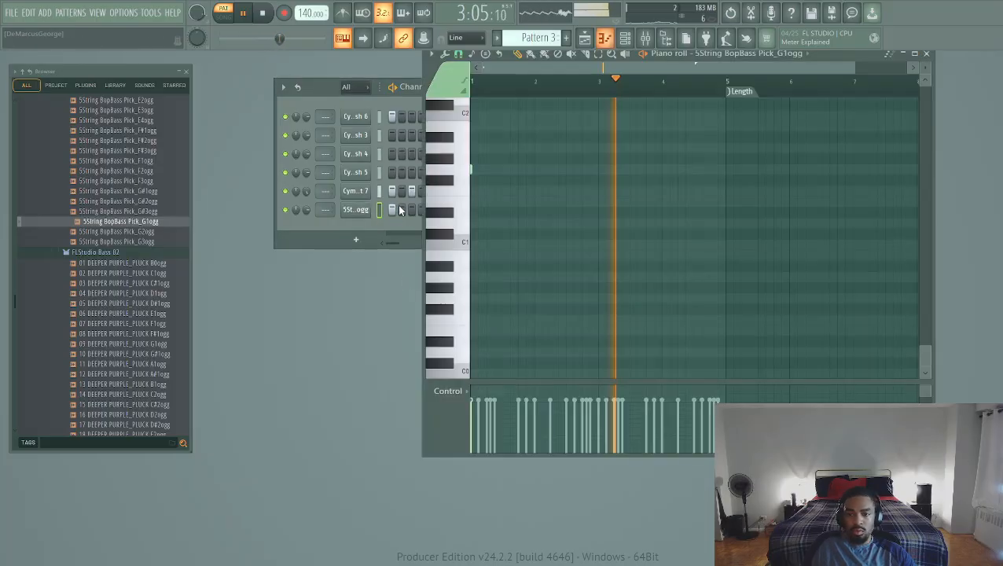
click(352, 212)
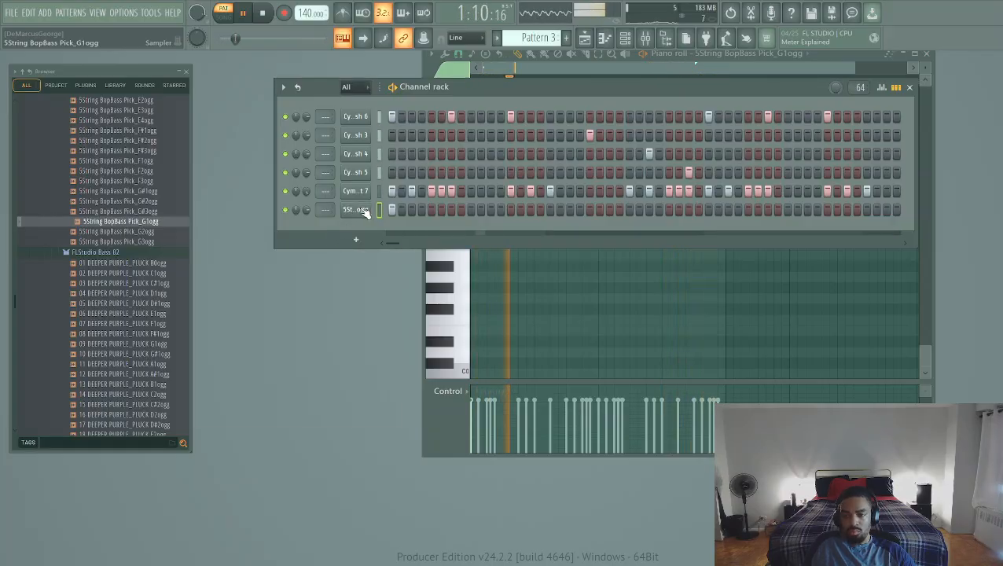
click(357, 209)
click(362, 242)
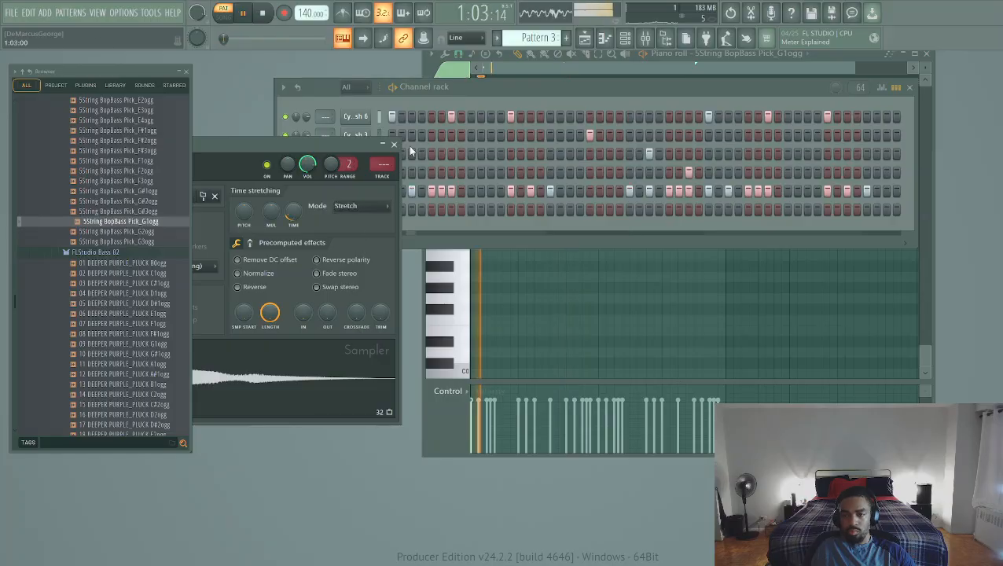
click(394, 144)
click(365, 214)
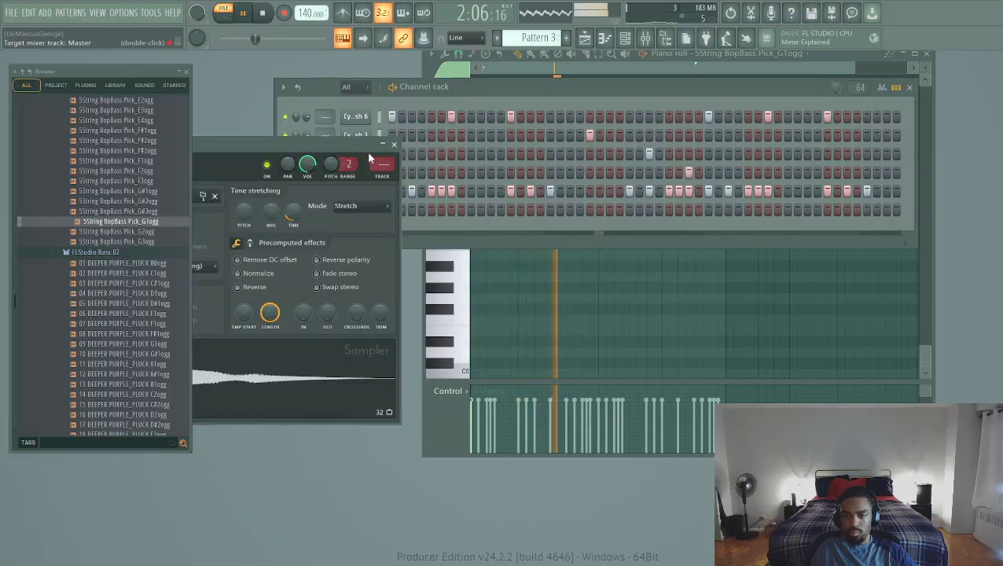
drag(367, 151, 608, 191)
key(space)
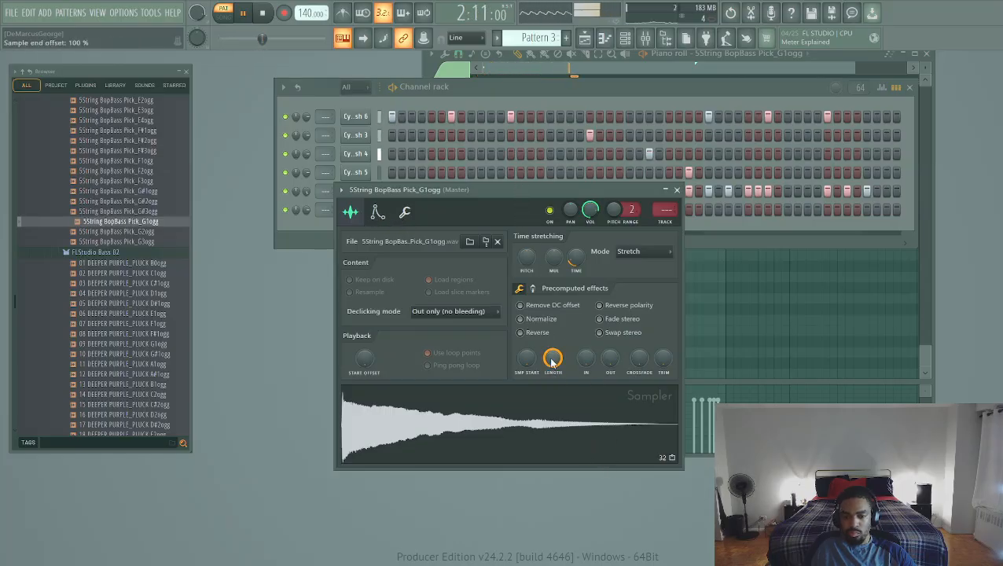
drag(552, 360, 552, 377)
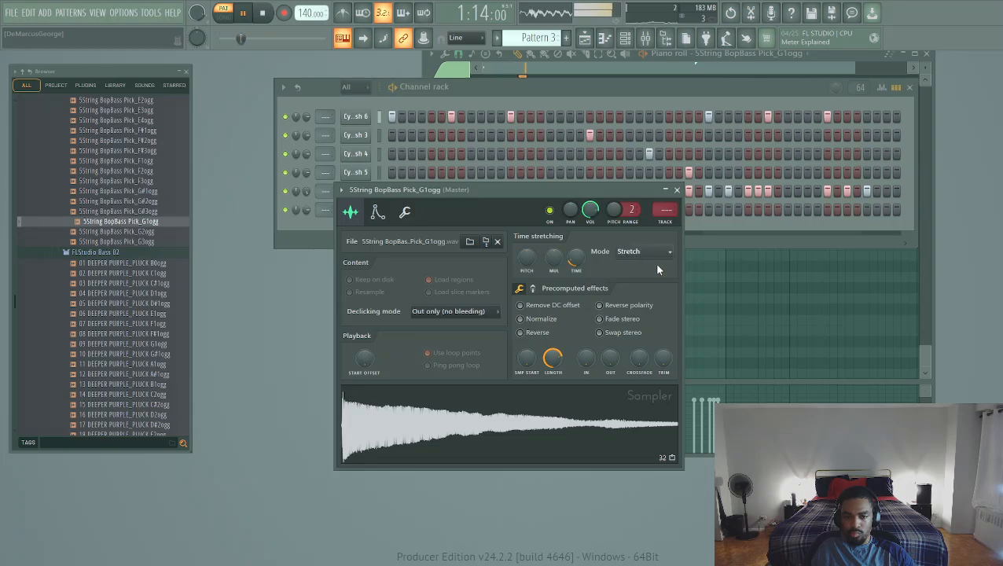
Set the bass sample's time-stretching mode to Auto and close its sampler settings
click(657, 266)
click(657, 254)
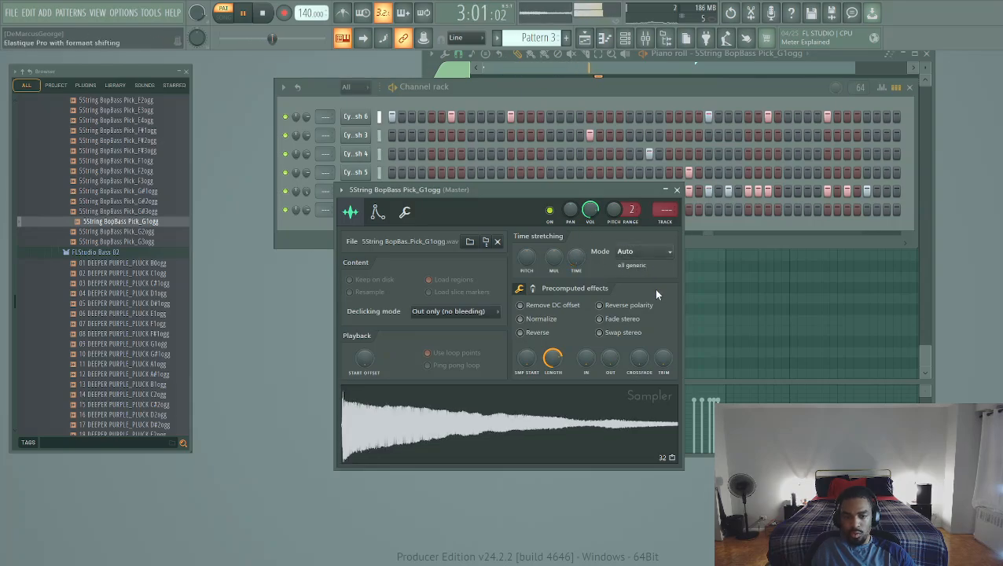
click(656, 290)
click(676, 191)
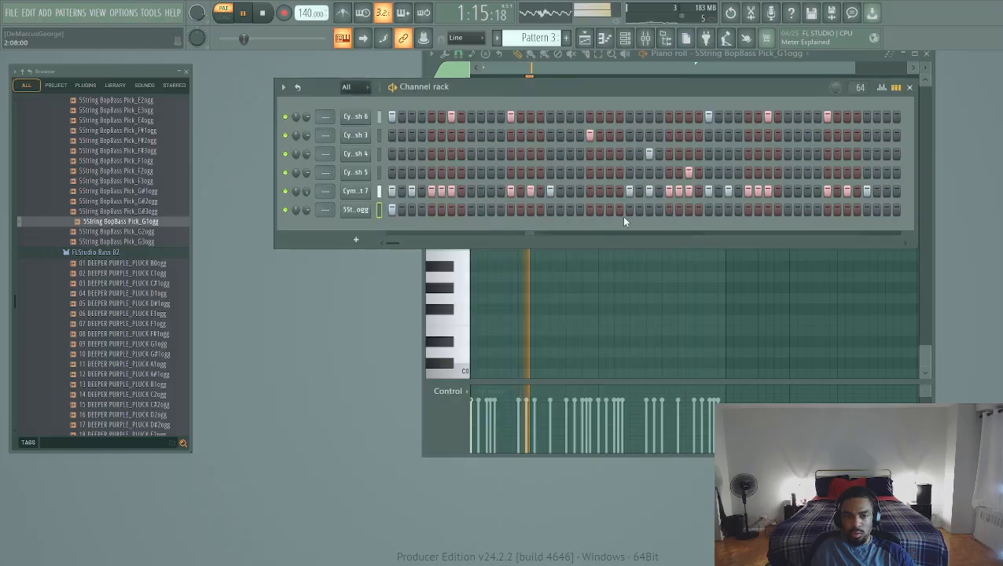
Add a D#1 bass note at the middle of bar 4 in the BopBass piano roll
key(F7)
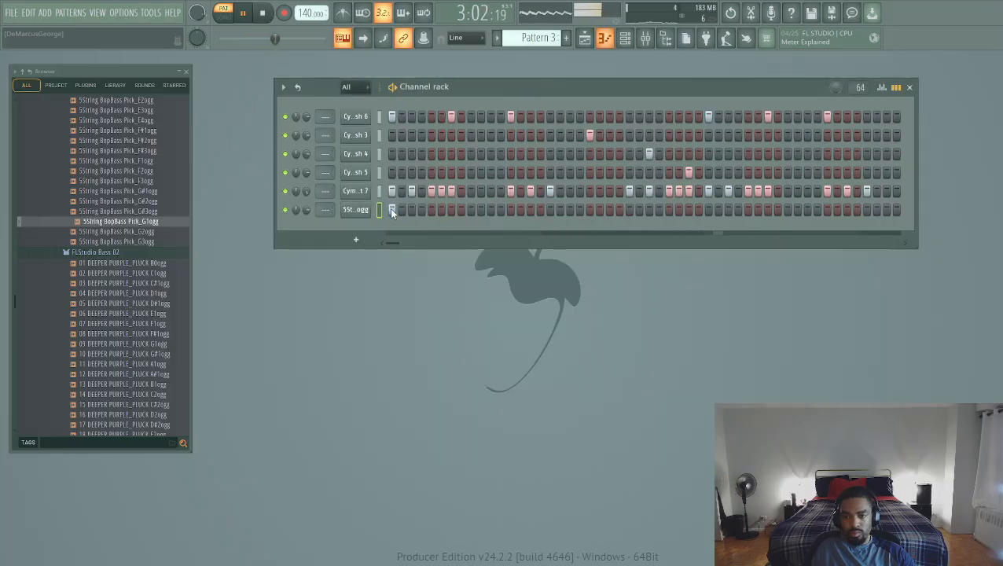
key(F7)
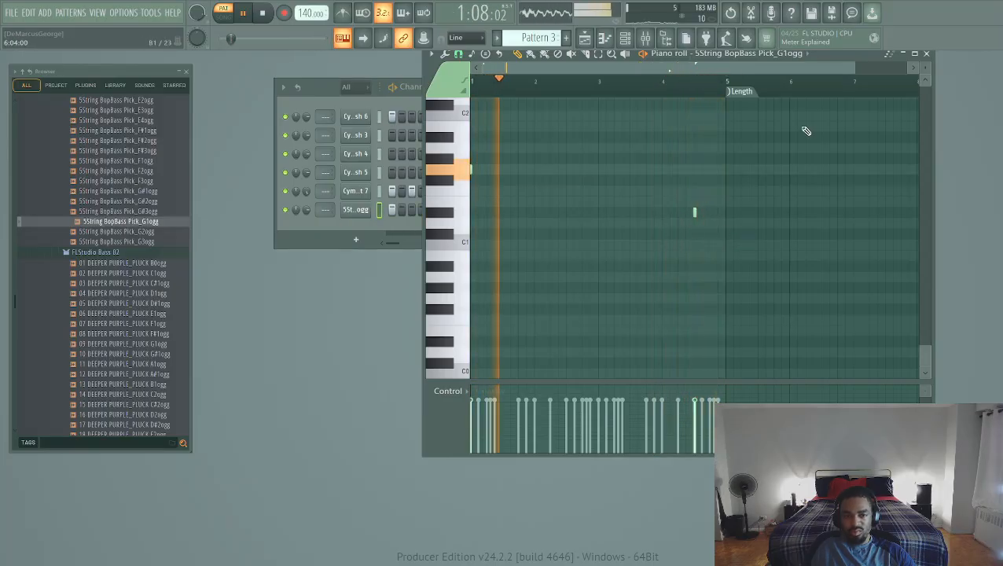
click(925, 54)
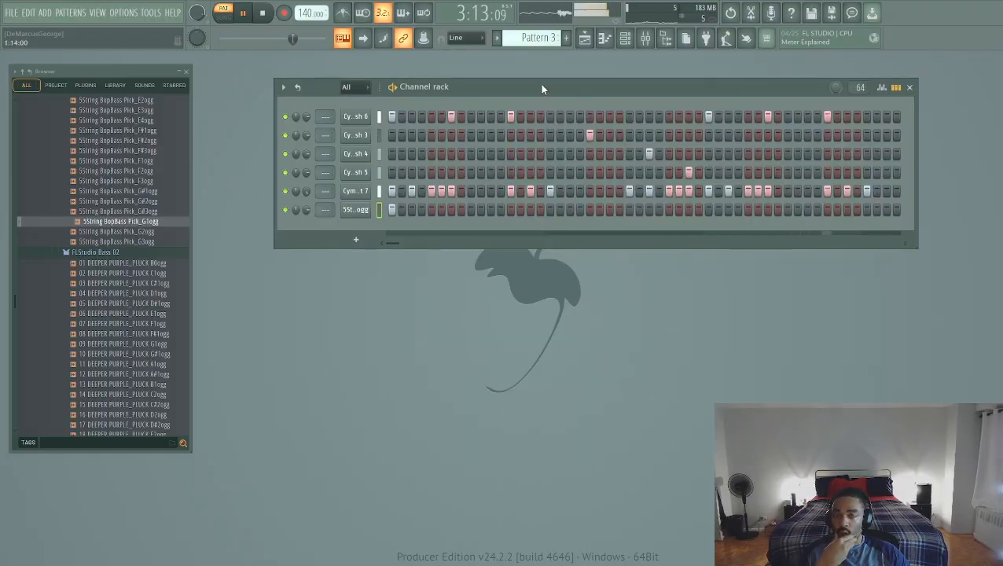
Audition clap samples including CLAPP and Trp_Clap_Snr, and add TRPCLPSNRR as a new Channel rack channel in Pattern 4
click(597, 171)
scroll(16, 347, down, 15)
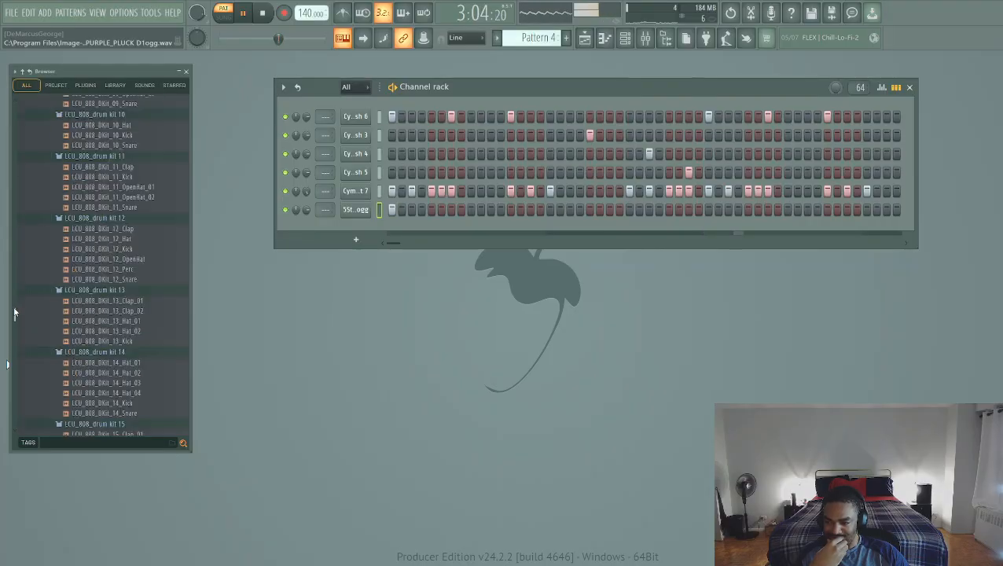
click(141, 317)
scroll(141, 348, down, 10)
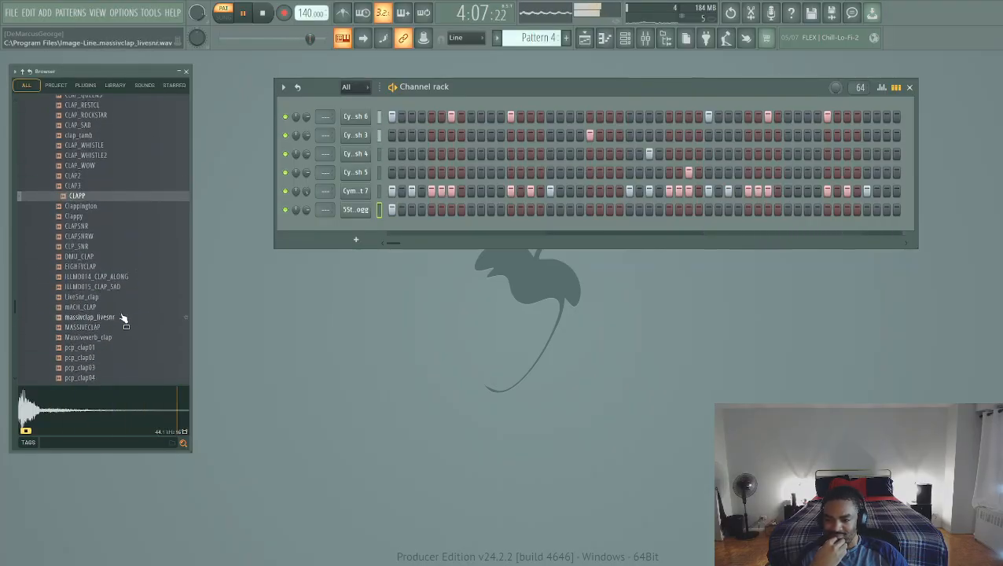
click(118, 288)
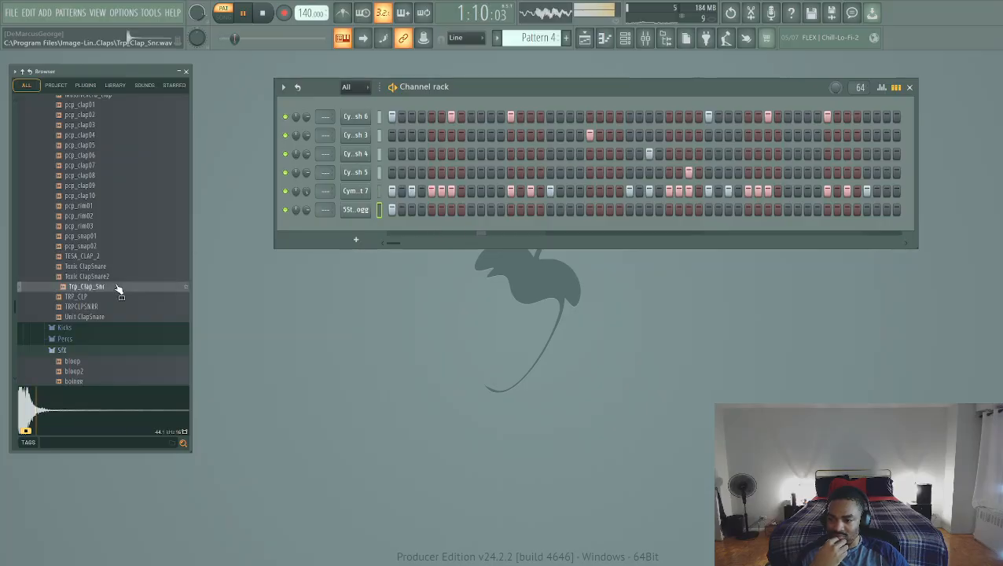
click(118, 308)
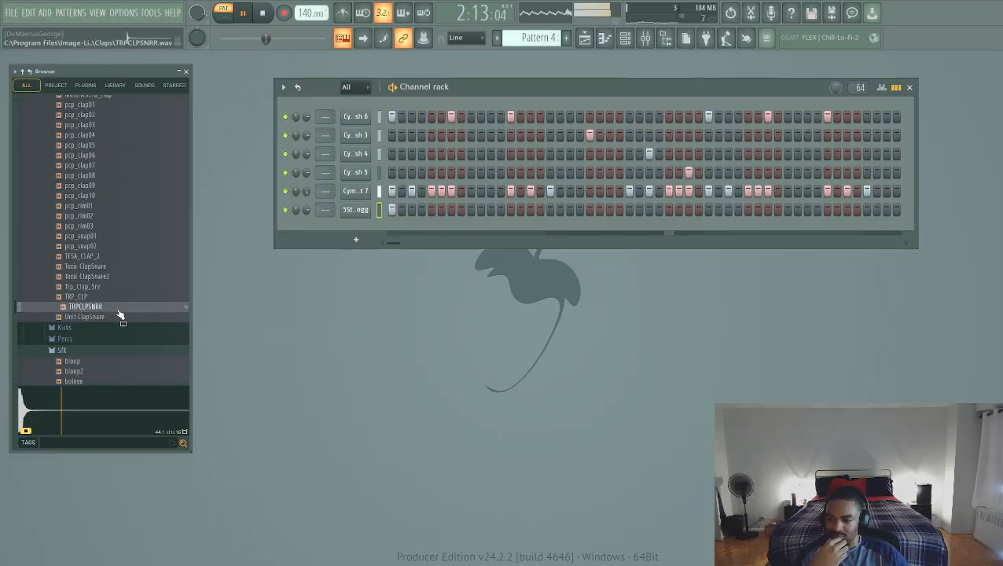
drag(119, 308, 397, 225)
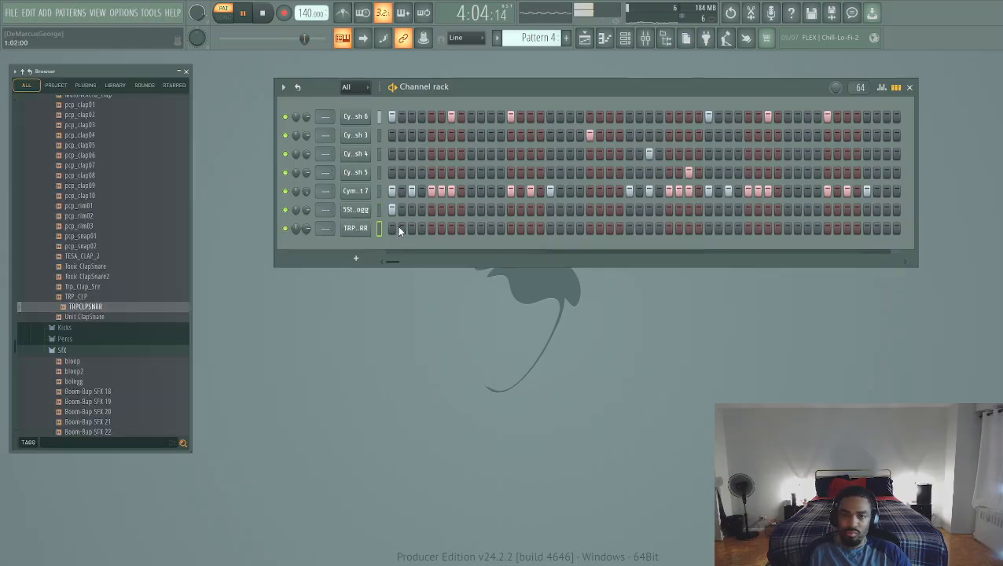
Place TRPCLPSNRR clap hits on steps 9, 25, 41 and 57 of the pattern
click(471, 228)
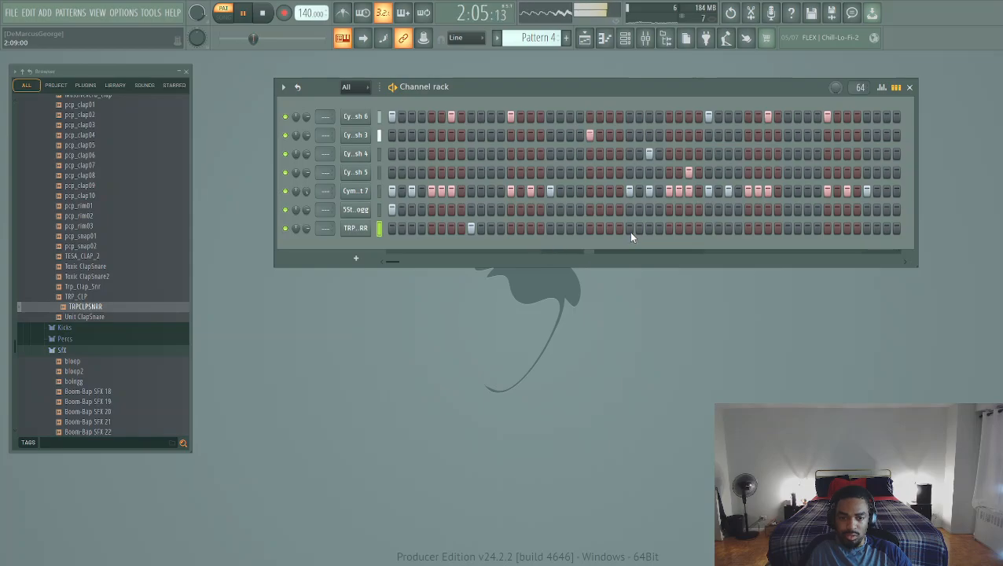
click(629, 229)
click(787, 230)
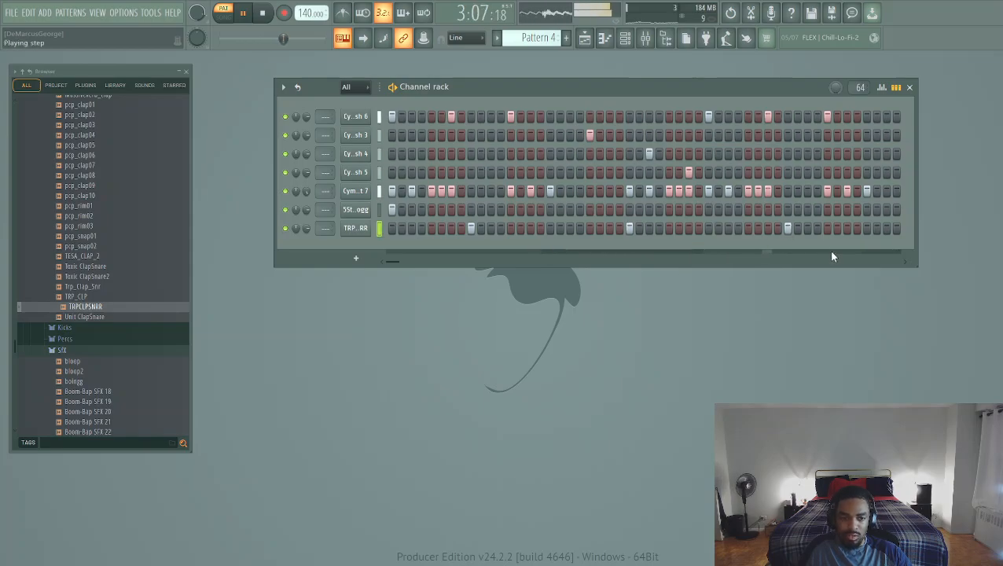
scroll(845, 264, right, 2)
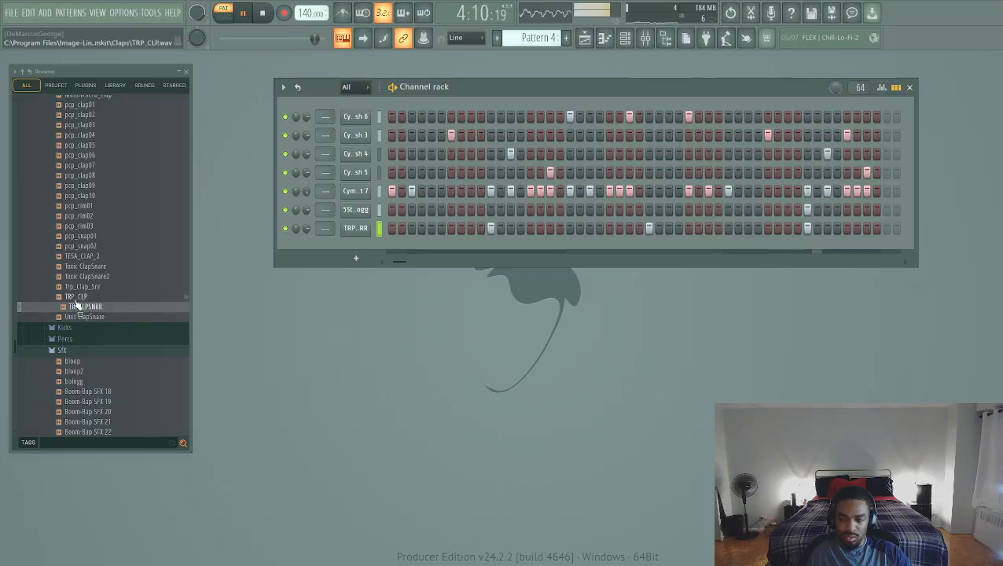
Audition rim and snap samples including pcp_rim02 and pcp_rim01, and try pcp_rim01 as a new Channel rack channel
click(101, 220)
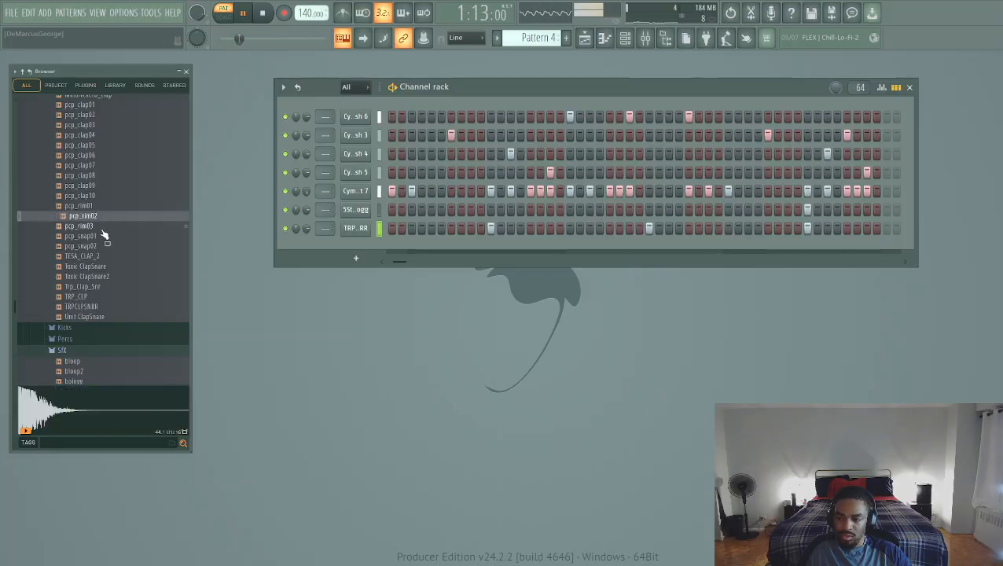
click(103, 235)
click(99, 206)
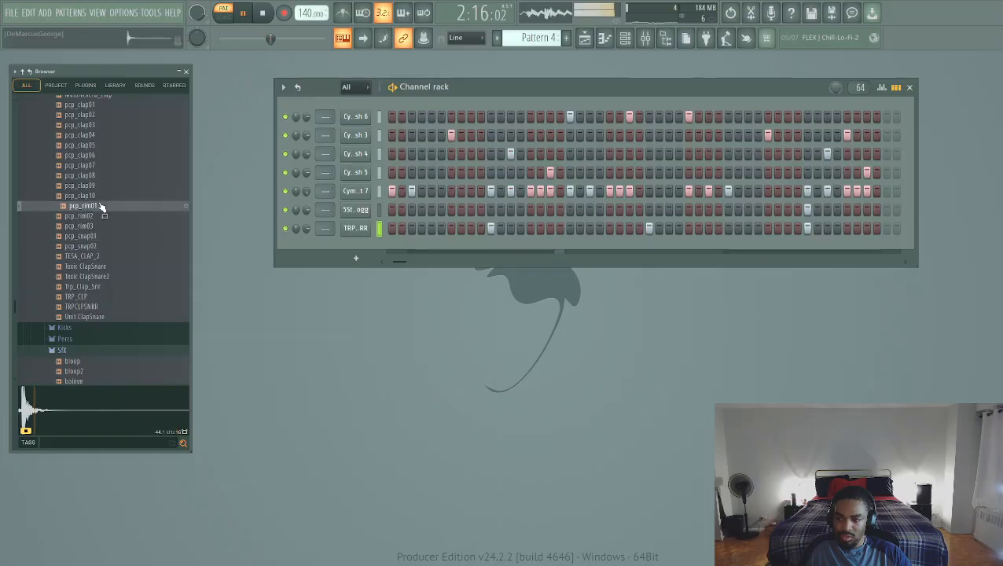
drag(109, 209, 366, 247)
Try single pcp_rim01 hits on steps 7, 9 and 11, and delete the pcp_rim01 channel
click(451, 246)
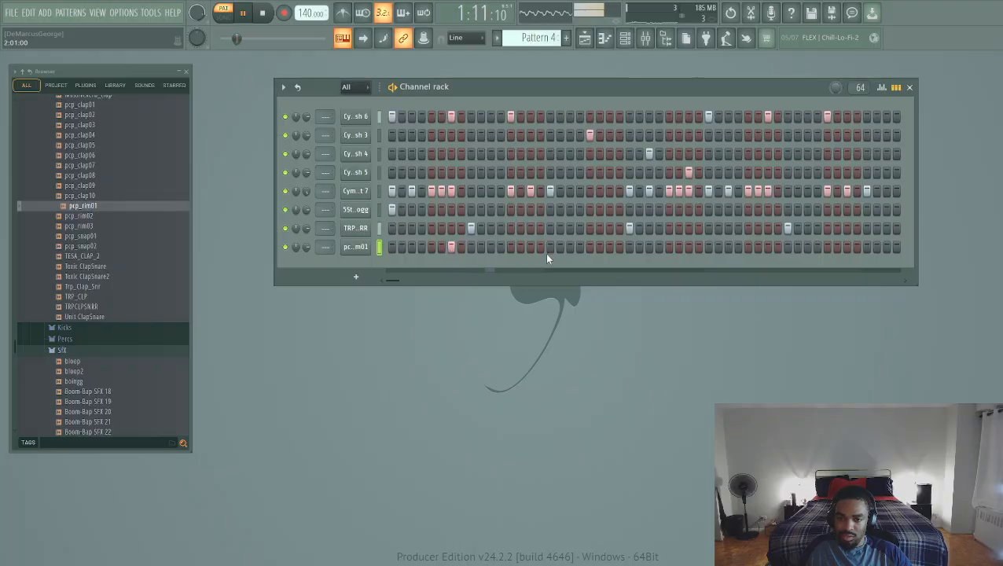
click(452, 247)
key(space)
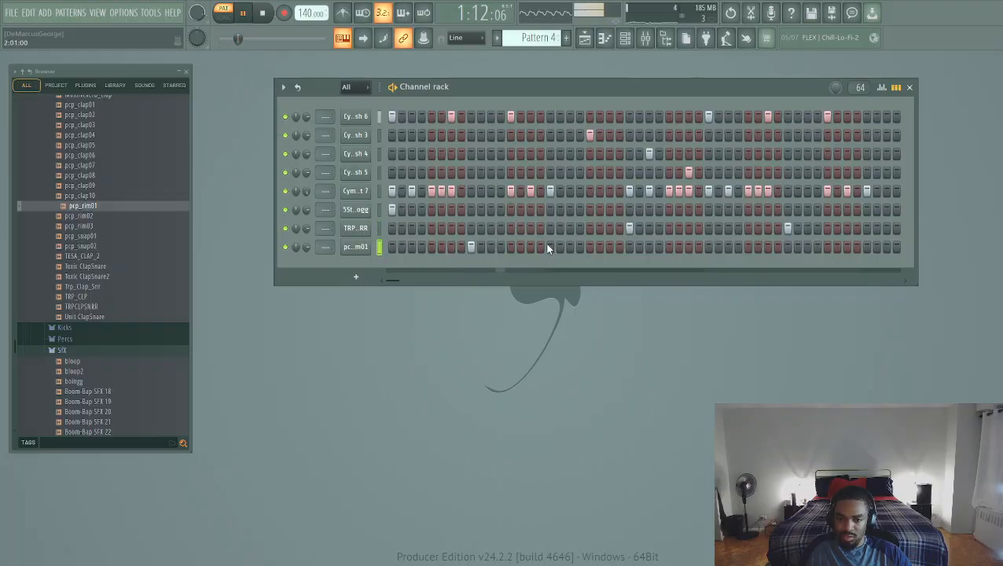
click(471, 247)
click(471, 228)
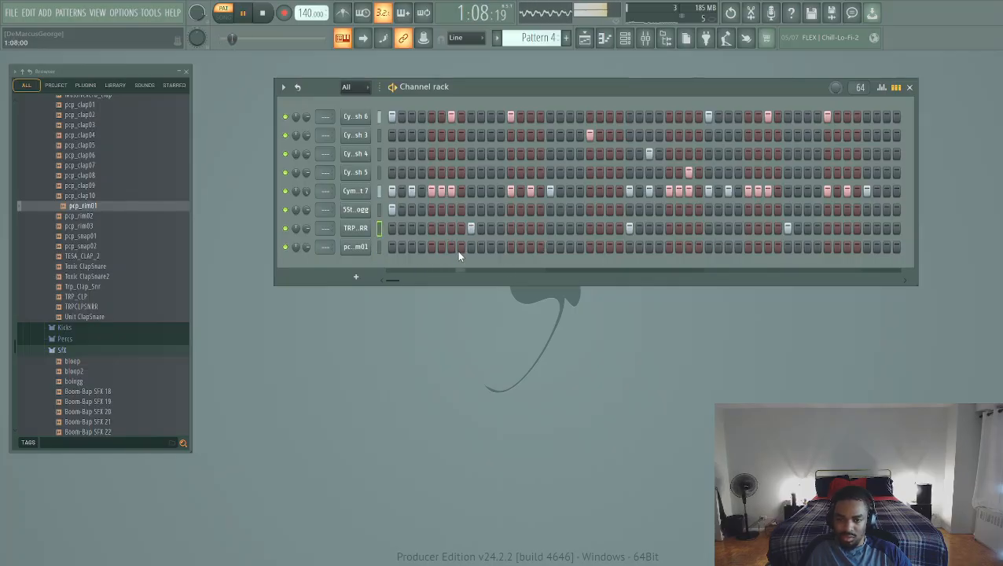
click(491, 247)
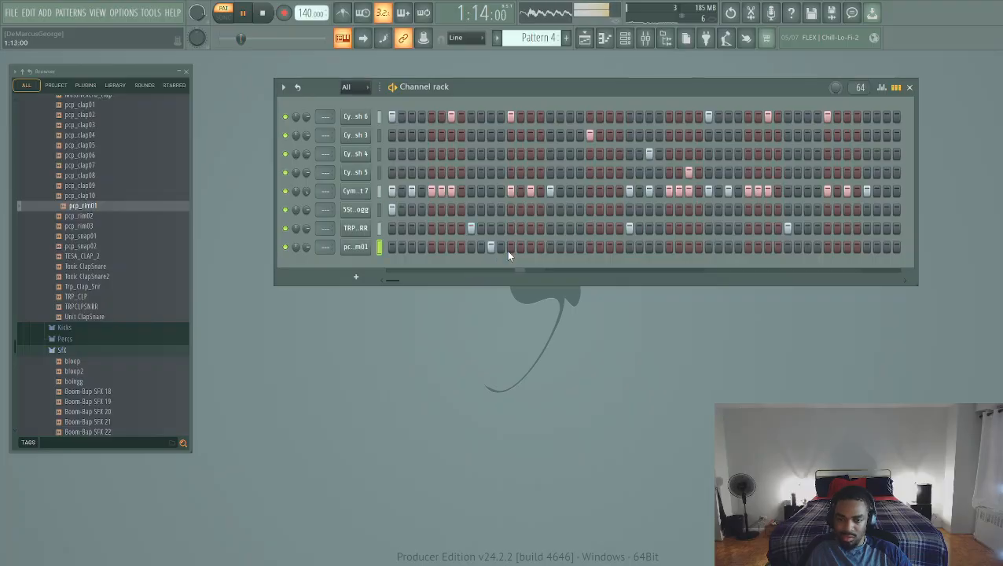
click(490, 247)
click(452, 247)
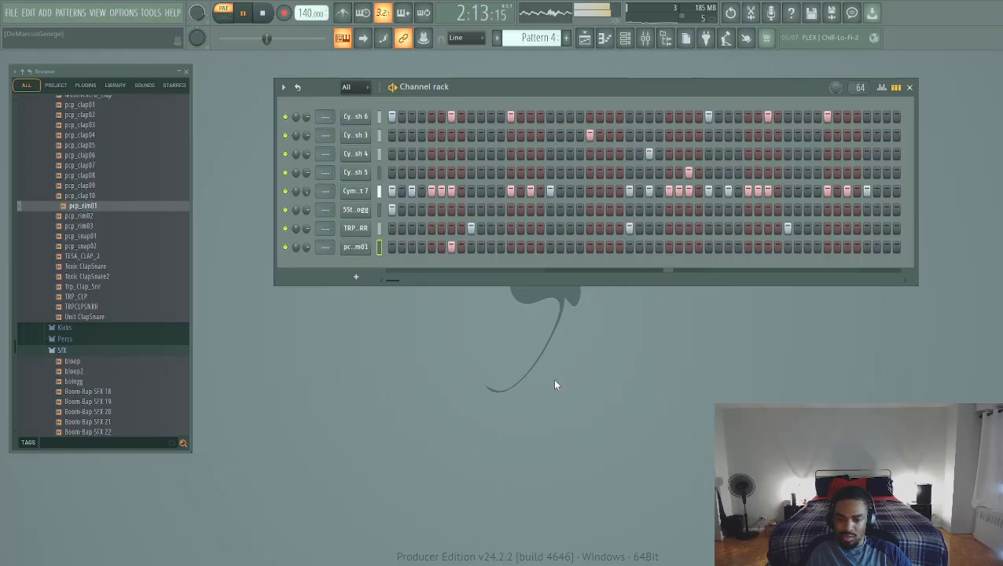
key(alt+Delete)
Clone Pattern 4 into Pattern 5
key(space)
key(space)
click(497, 38)
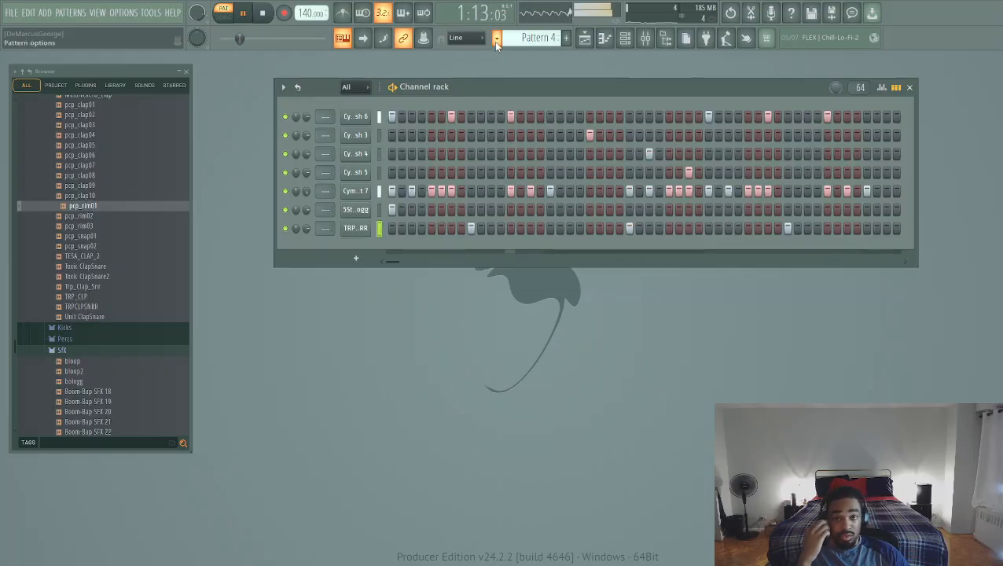
click(573, 175)
Browse to the Snares sample folder and audition snares including TRAP_SNR, trfdxx_snr and TRPSS_SNR
scroll(96, 275, down, 15)
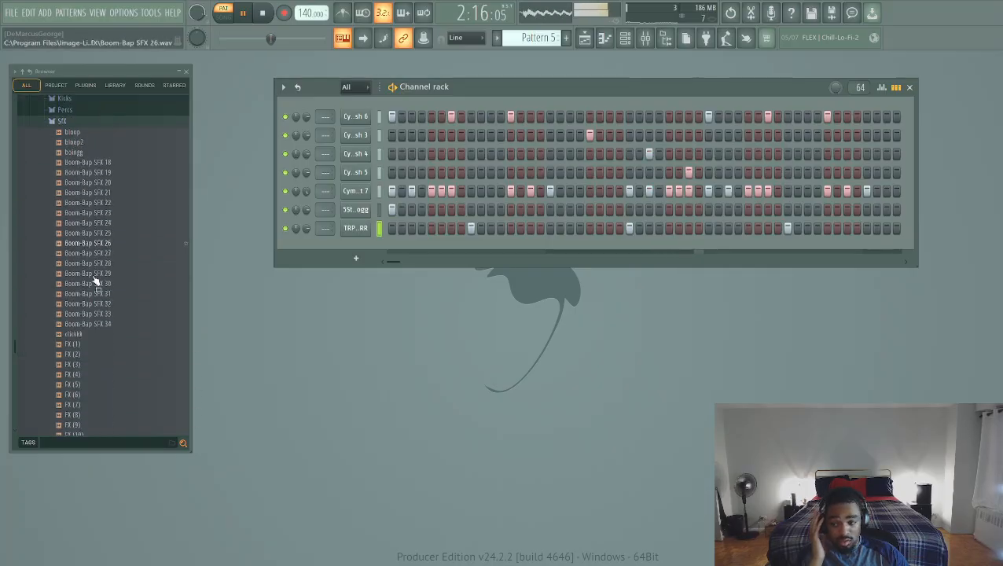
scroll(96, 291, down, 20)
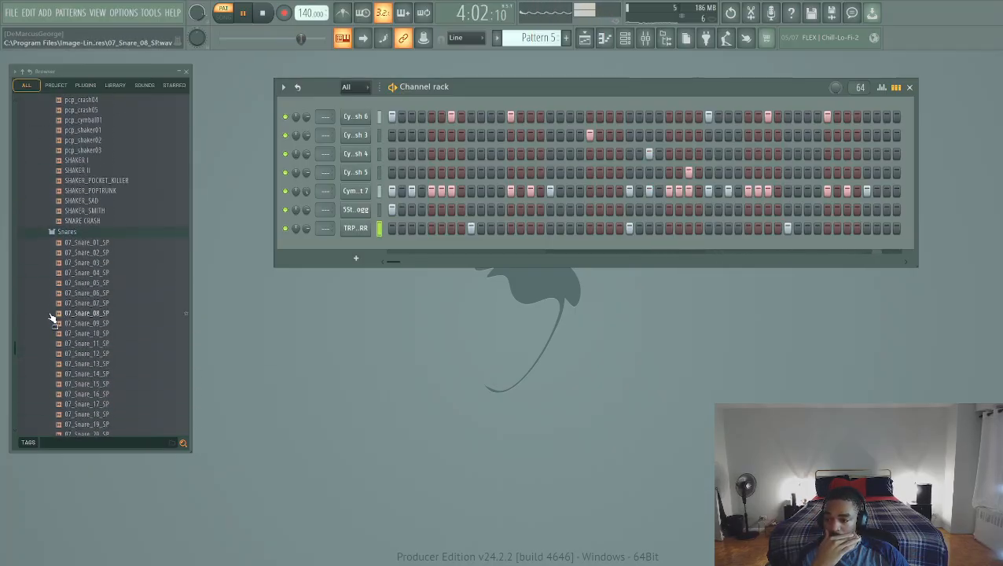
scroll(36, 349, down, 6)
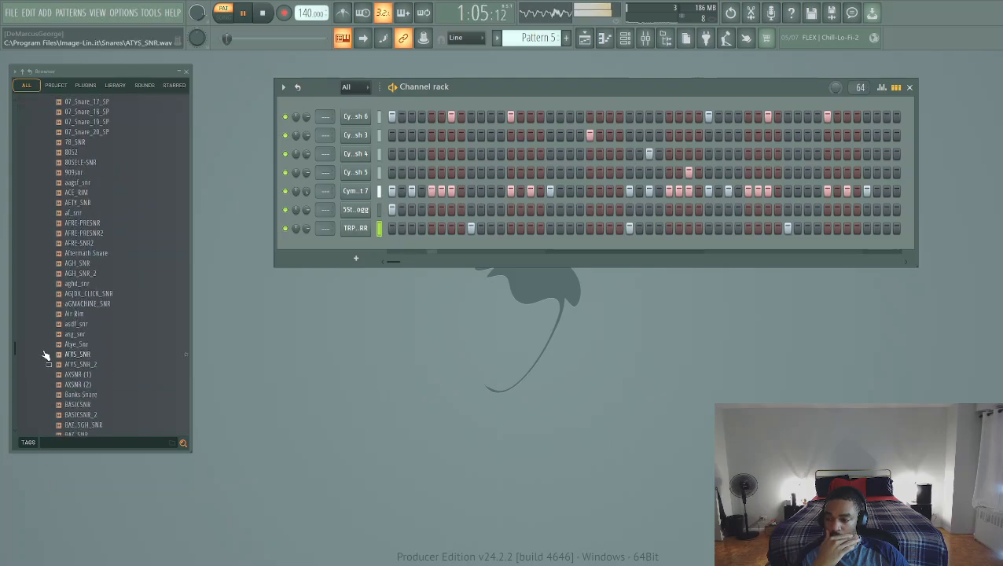
scroll(24, 350, down, 15)
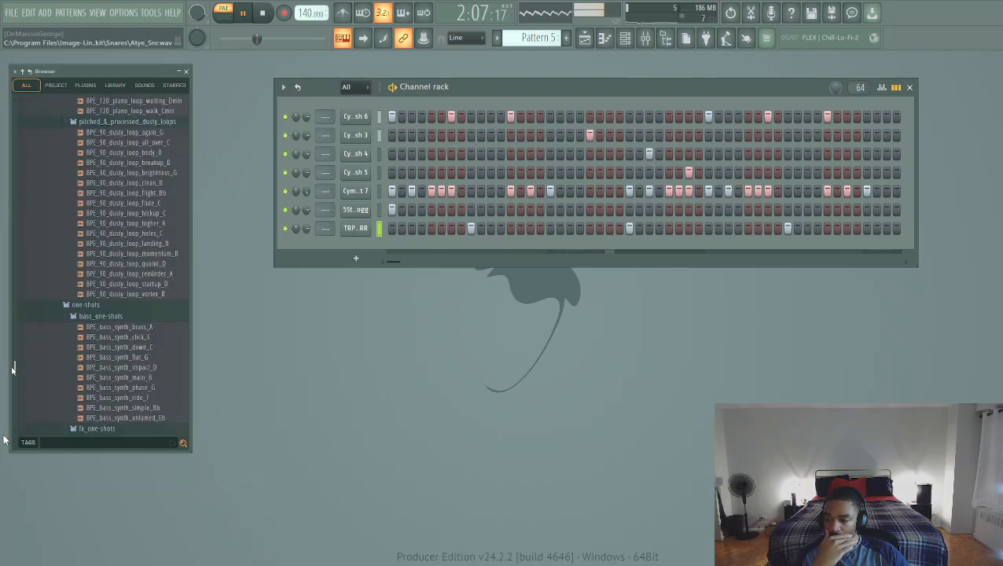
drag(12, 358, 11, 354)
click(95, 282)
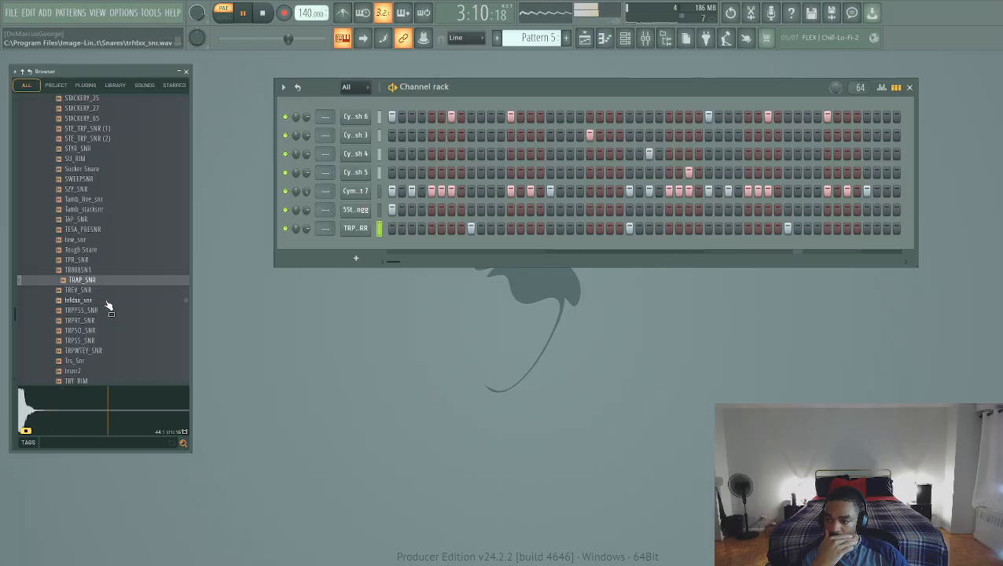
click(107, 302)
click(110, 342)
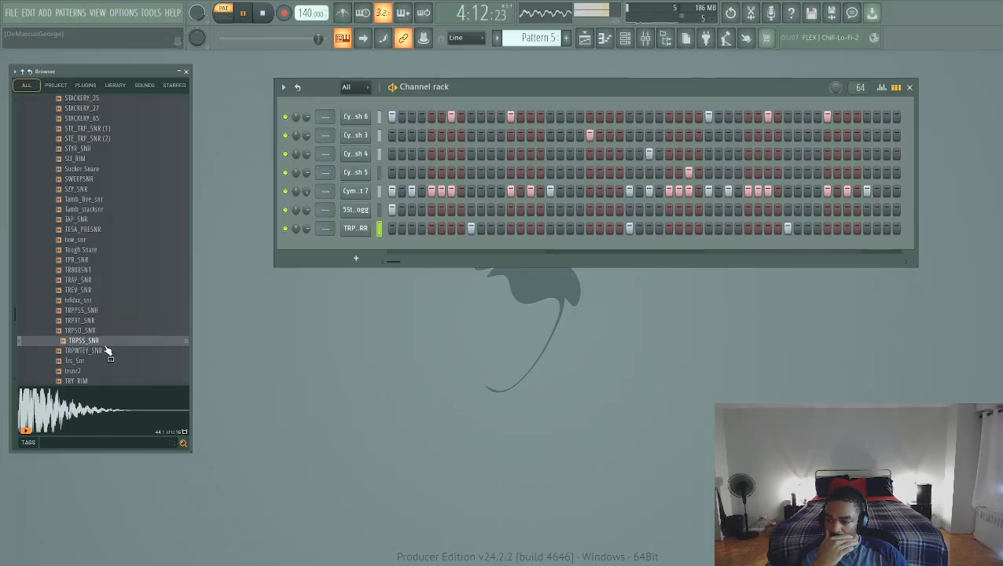
Audition further snares in the Snares folder, including UIW_SNR and WTRY_SNR_2
scroll(112, 326, down, 4)
click(112, 310)
click(111, 351)
click(111, 311)
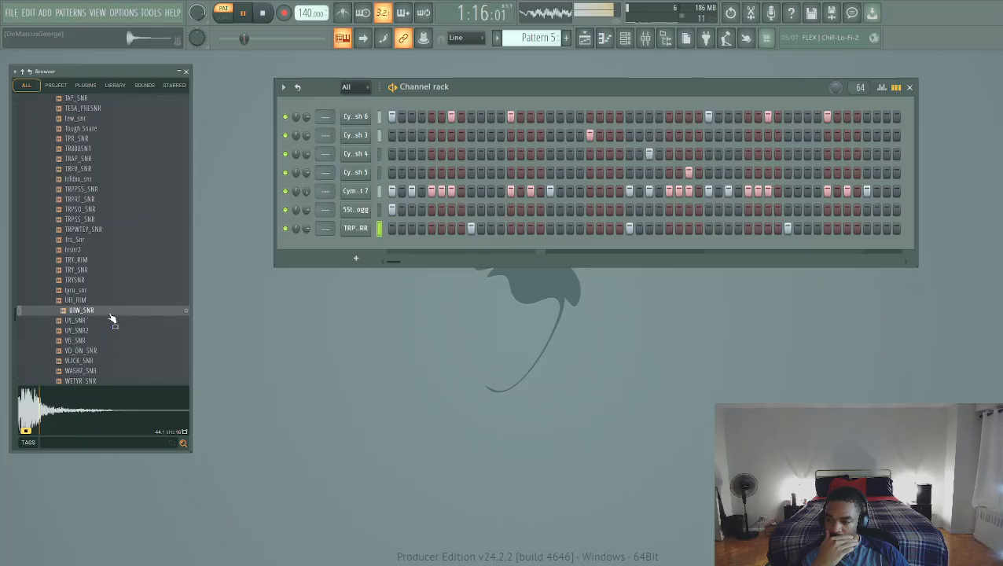
click(112, 342)
scroll(112, 351, down, 6)
click(110, 272)
click(117, 313)
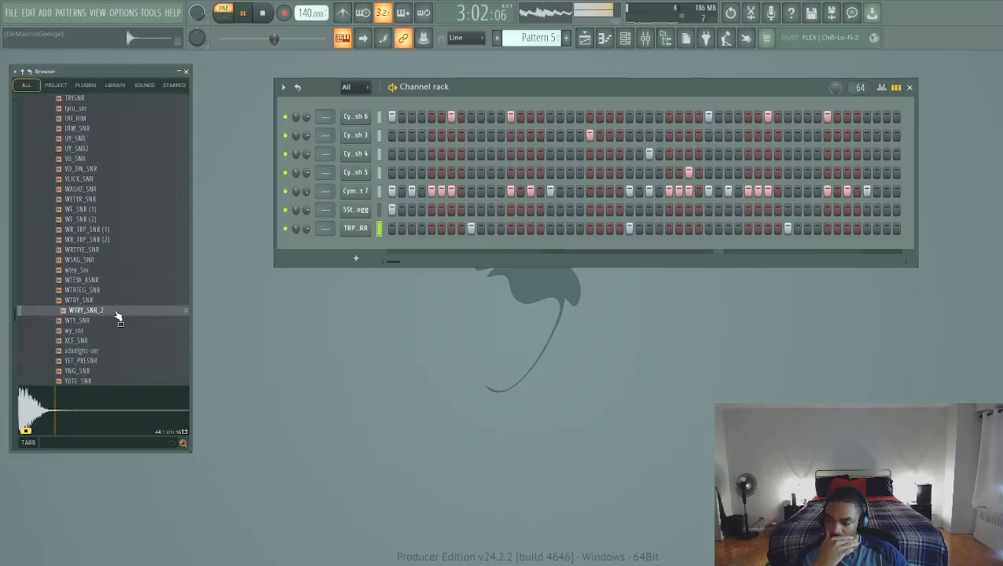
Add WTRY_SNR_2 as a new Channel rack channel and copy the TRPCLPSNRR clap steps onto it
scroll(118, 311, down, 2)
click(118, 301)
click(112, 262)
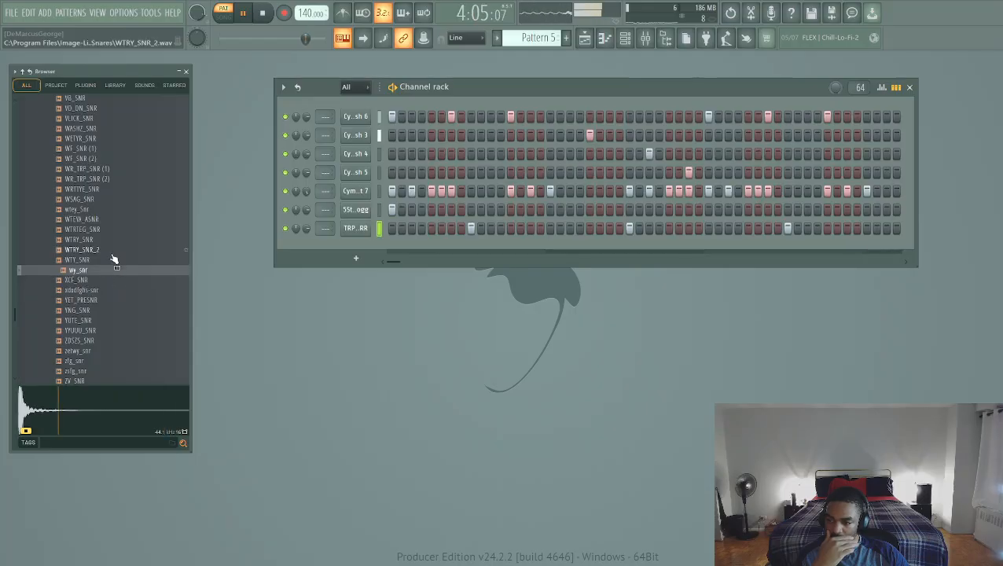
drag(112, 249, 366, 239)
click(353, 224)
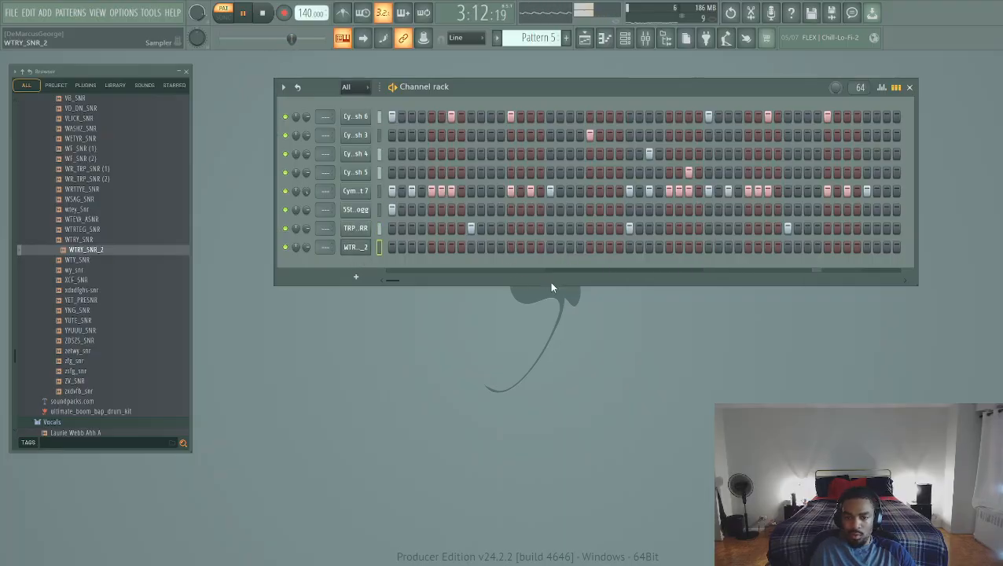
key(ctrl+v)
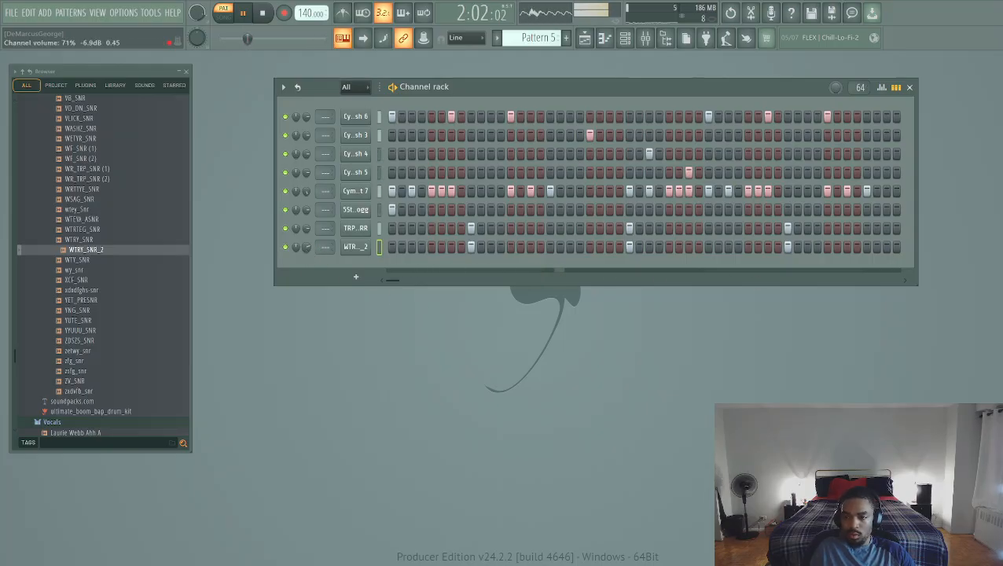
Route the TRPCLPSNRR and WTRY_SNR_2 channels to mixer insert 1 and load Fruity Parametric EQ on it
click(85, 86)
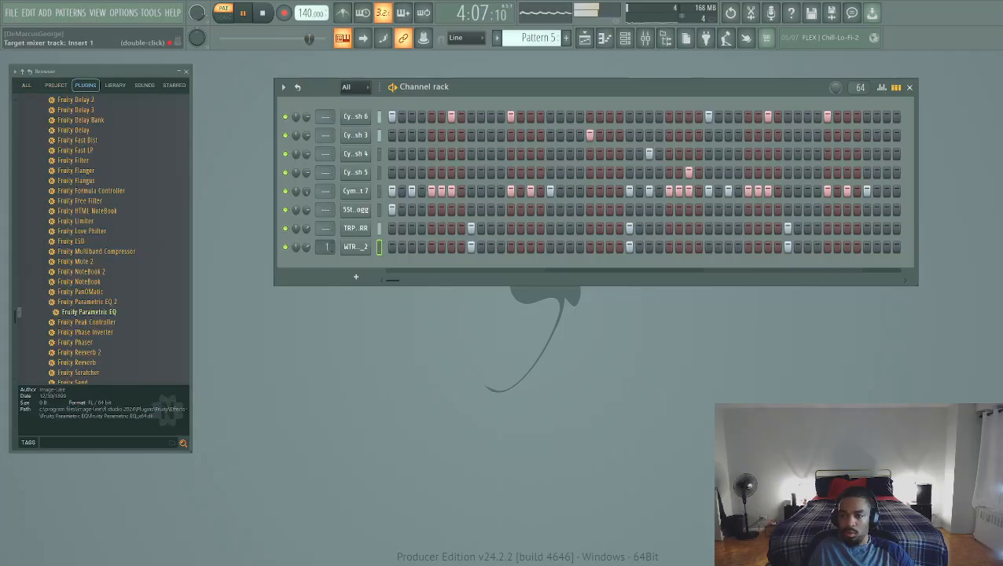
drag(326, 229, 327, 221)
scroll(88, 261, down, 2)
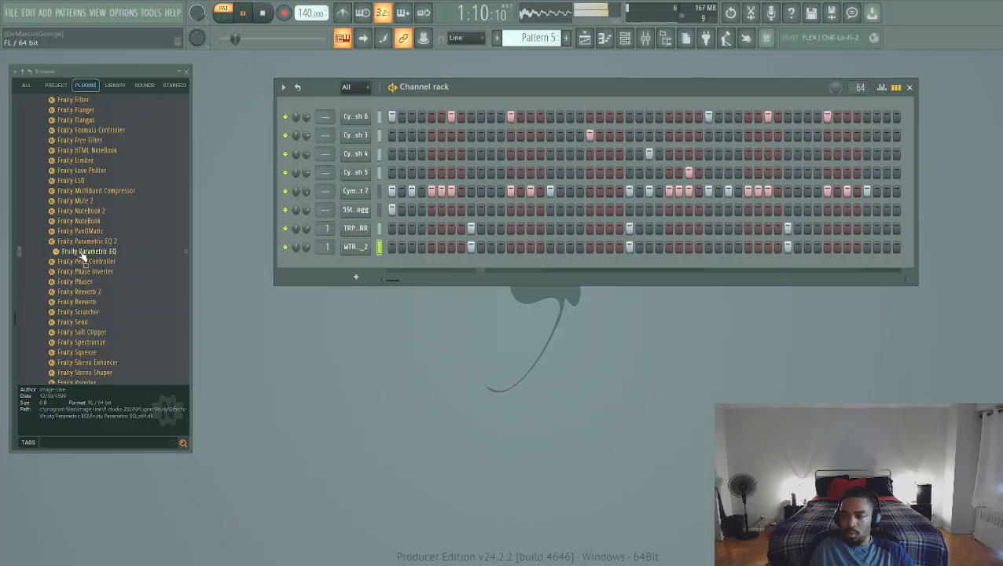
drag(82, 256, 345, 256)
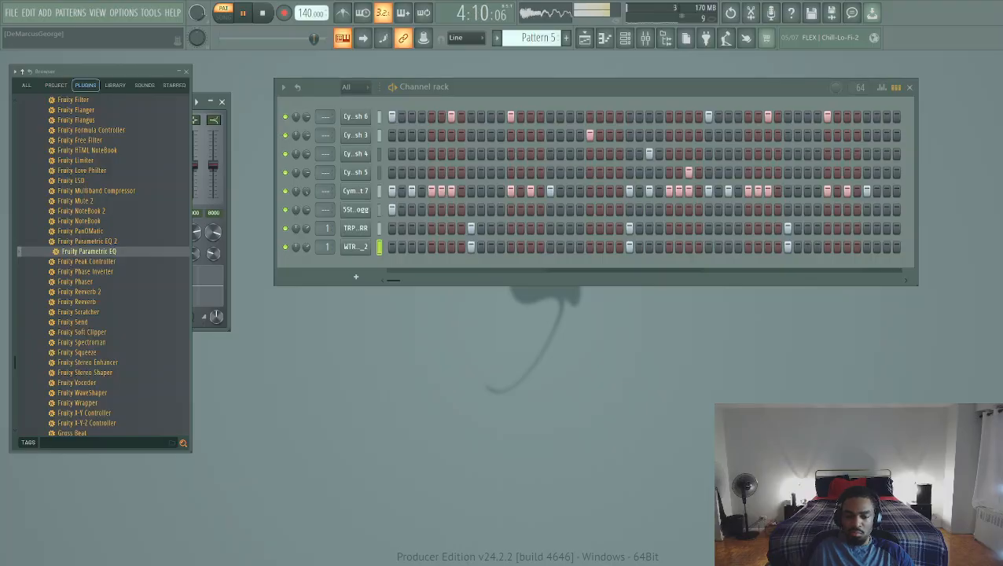
Switch the insert 1 Fruity Parametric EQ to the next preset and close its window
drag(137, 96, 286, 185)
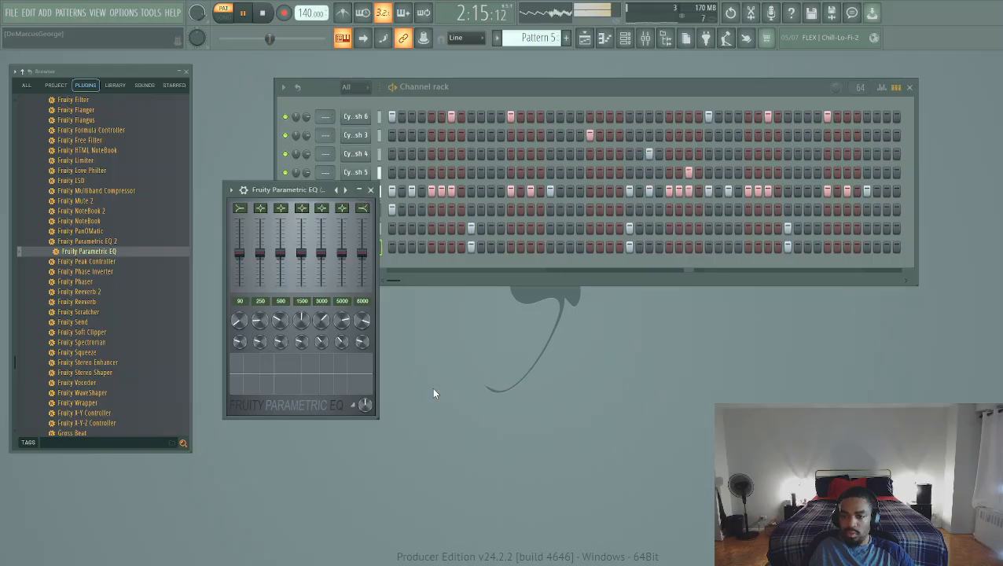
click(345, 190)
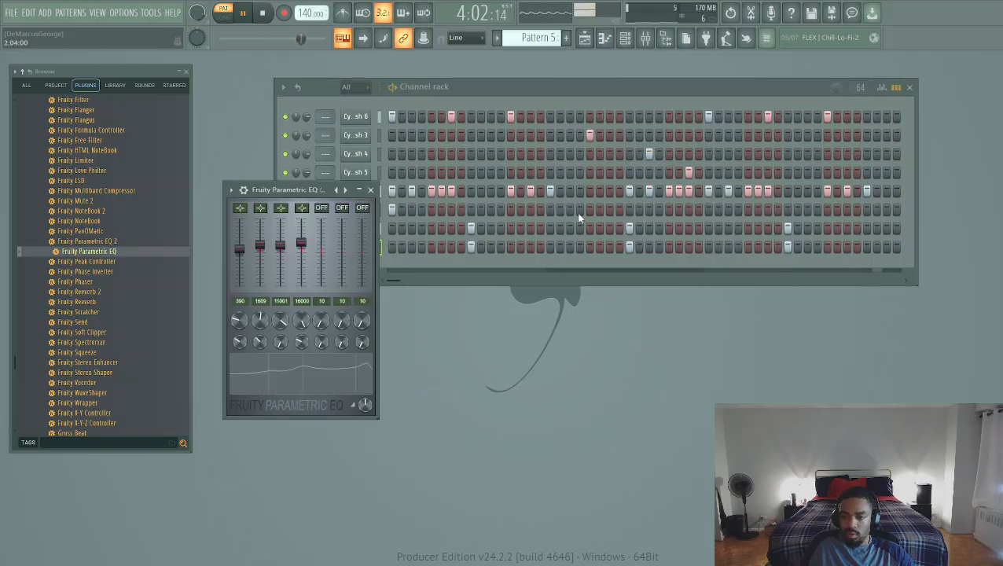
click(372, 190)
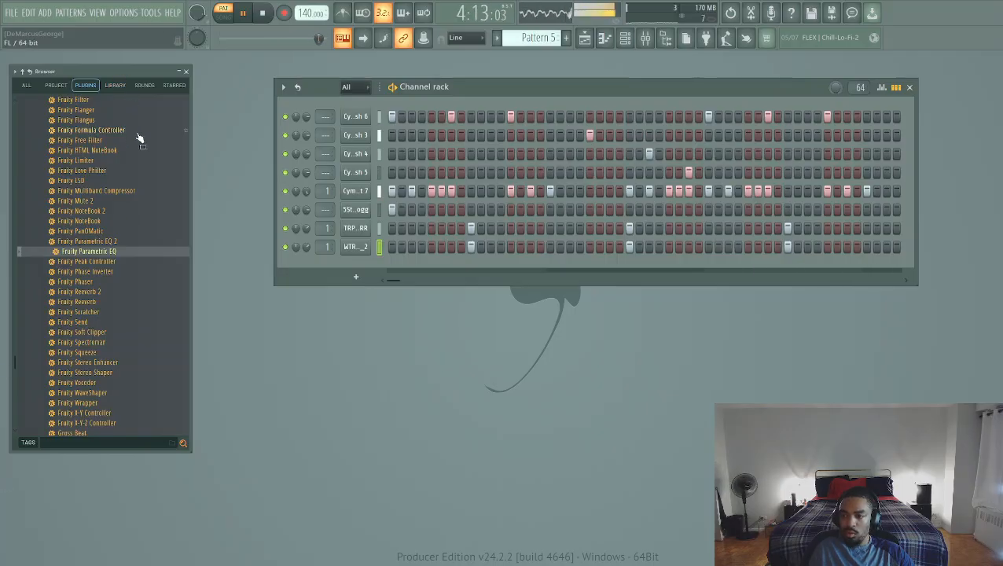
Route the Cym..t 7 hi-hat channel to mixer insert 2, load Fruity Parametric EQ on it and close the plugin window
drag(126, 253, 321, 194)
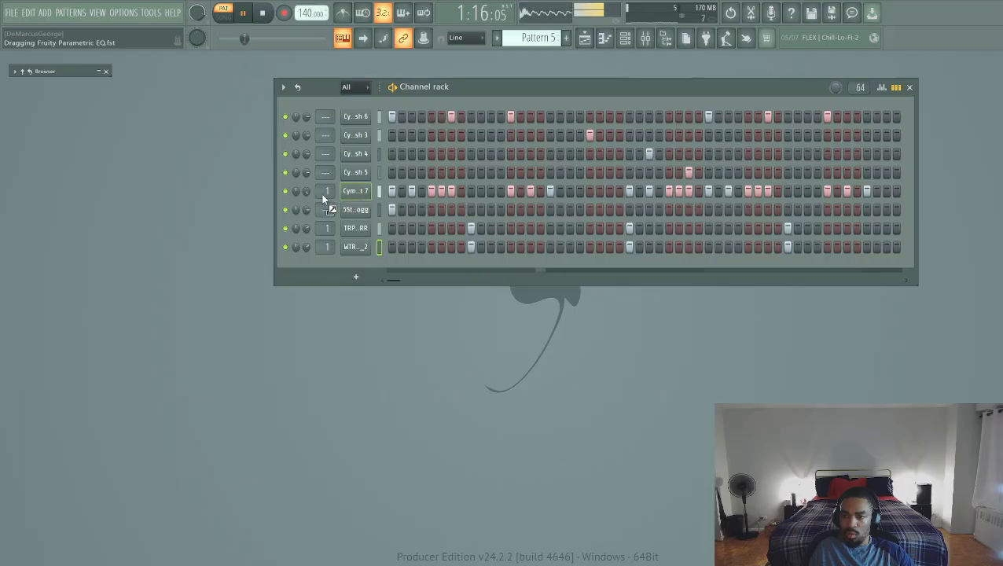
drag(3, 275, 38, 242)
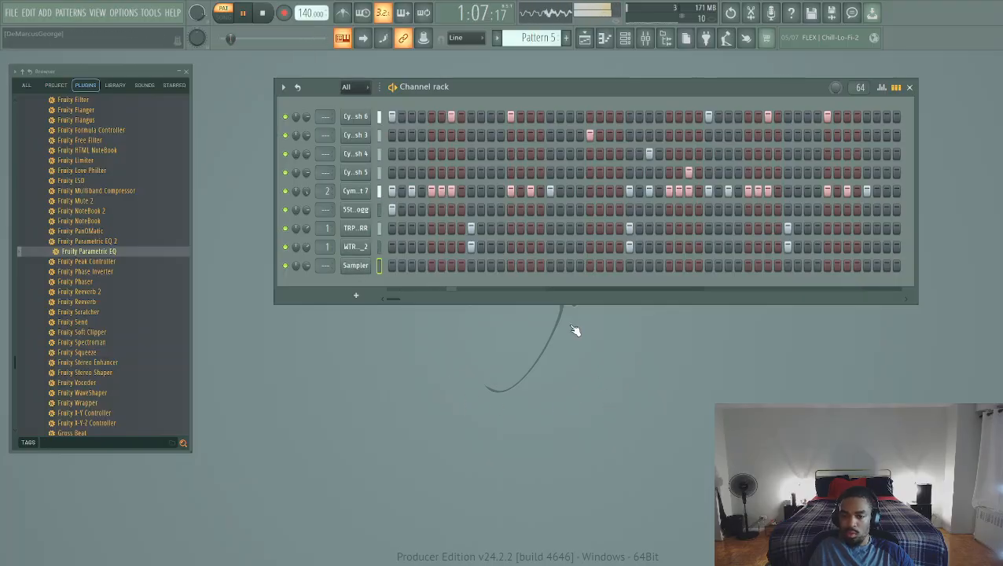
key(ctrl+z)
click(104, 253)
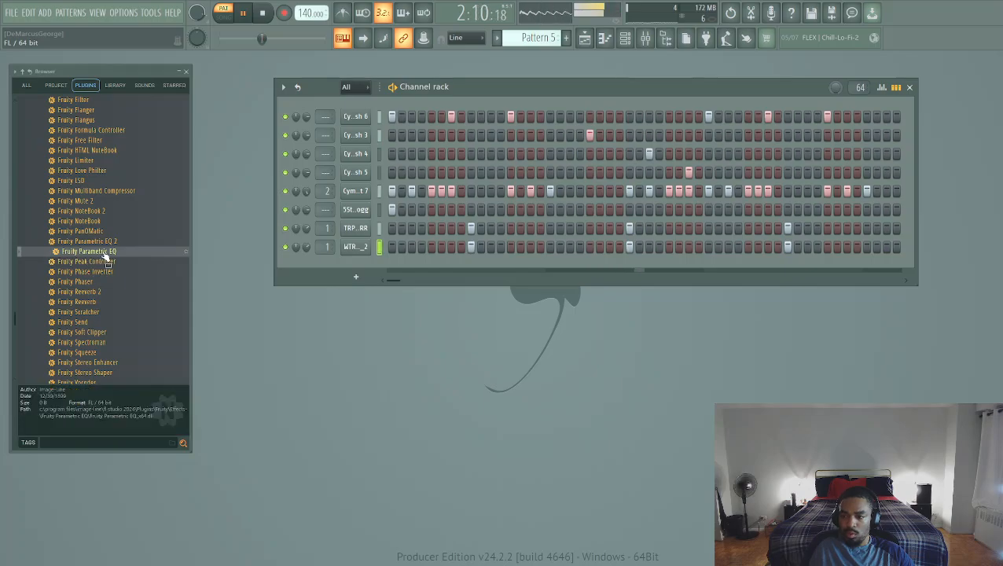
drag(105, 258, 348, 187)
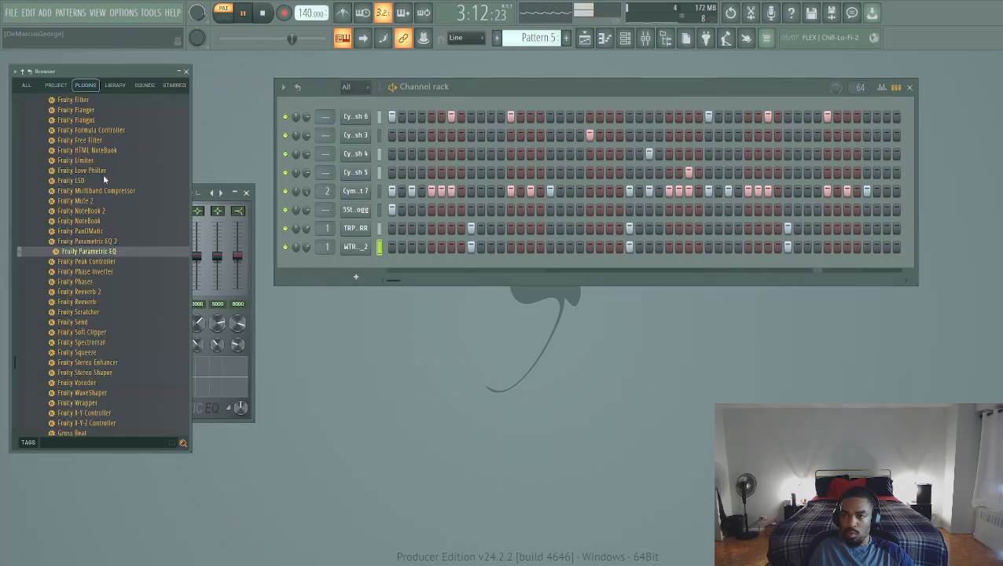
click(246, 193)
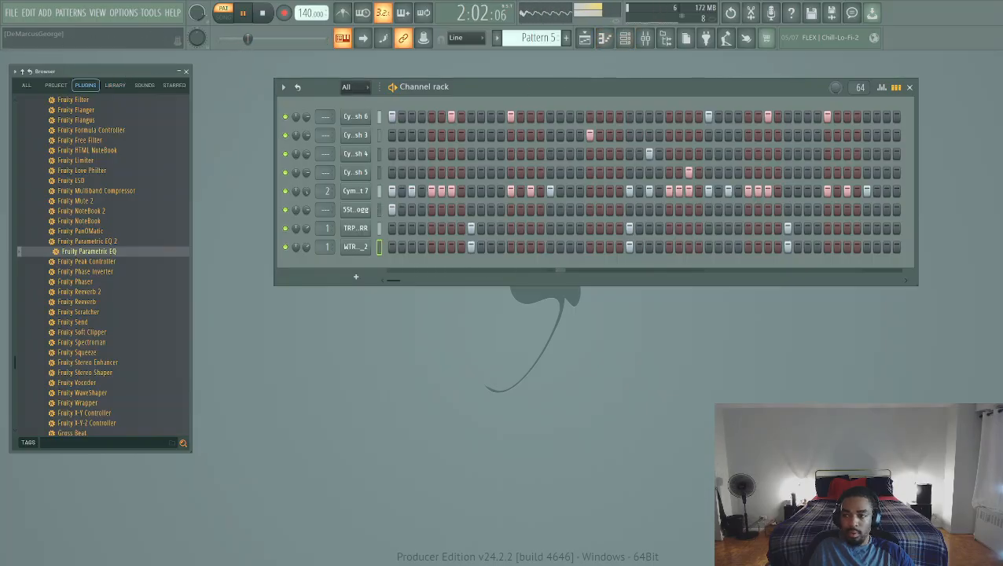
Open the Fruity Parametric EQ on mixer insert 2 and switch it to the next preset
click(644, 39)
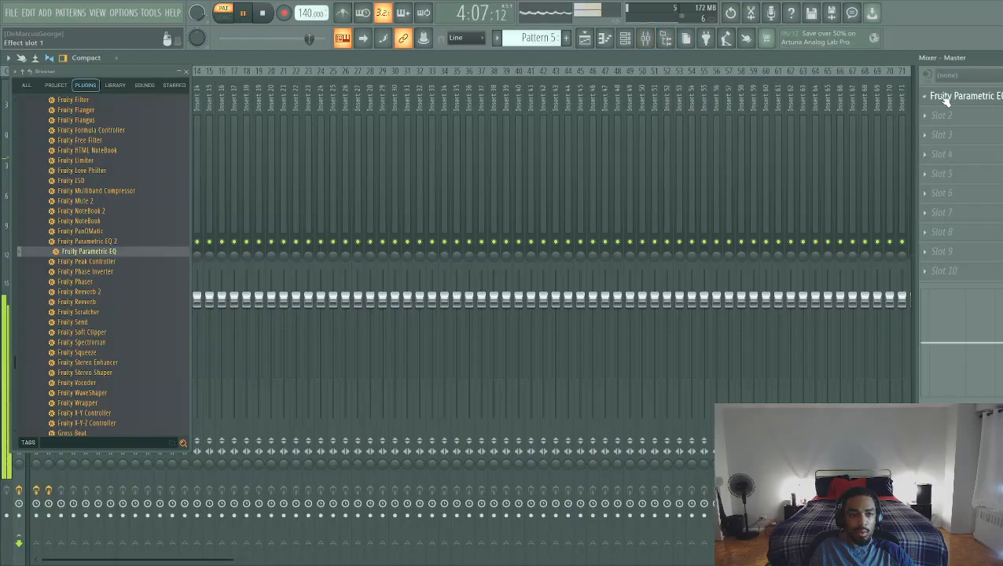
click(174, 85)
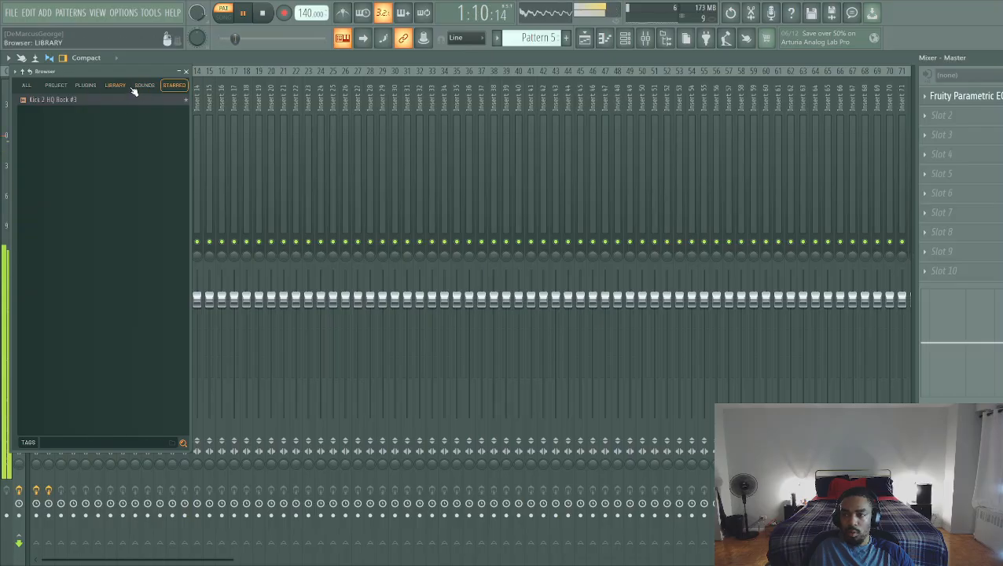
click(56, 85)
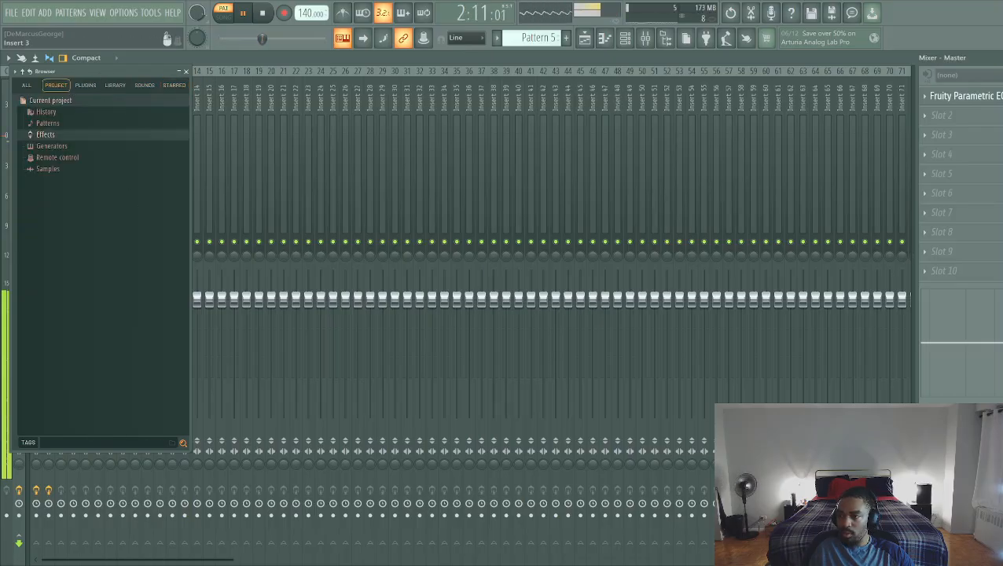
click(975, 97)
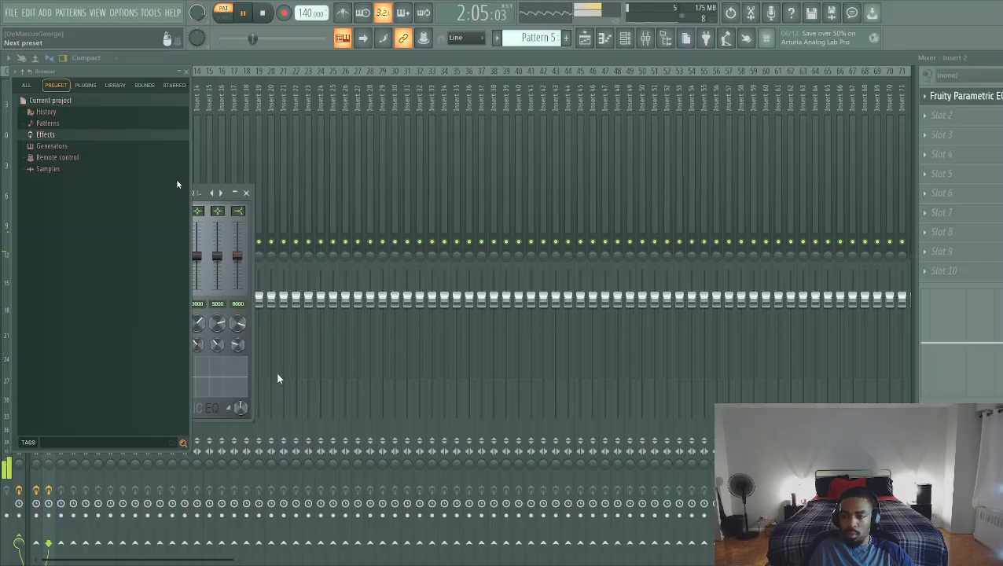
click(291, 270)
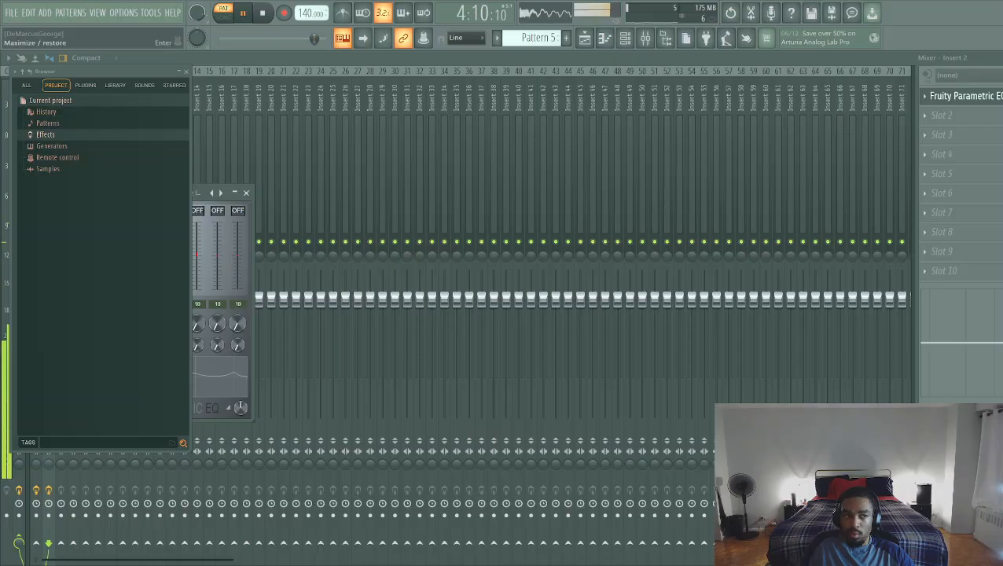
Close the mixer and the insert 2 EQ window, and set the project tempo to 145 BPM
click(1001, 57)
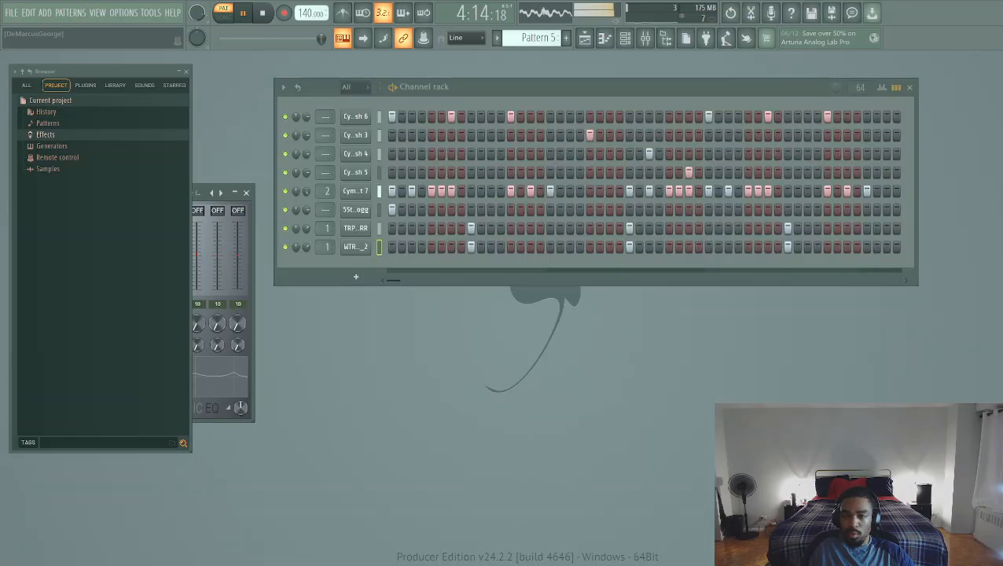
click(246, 194)
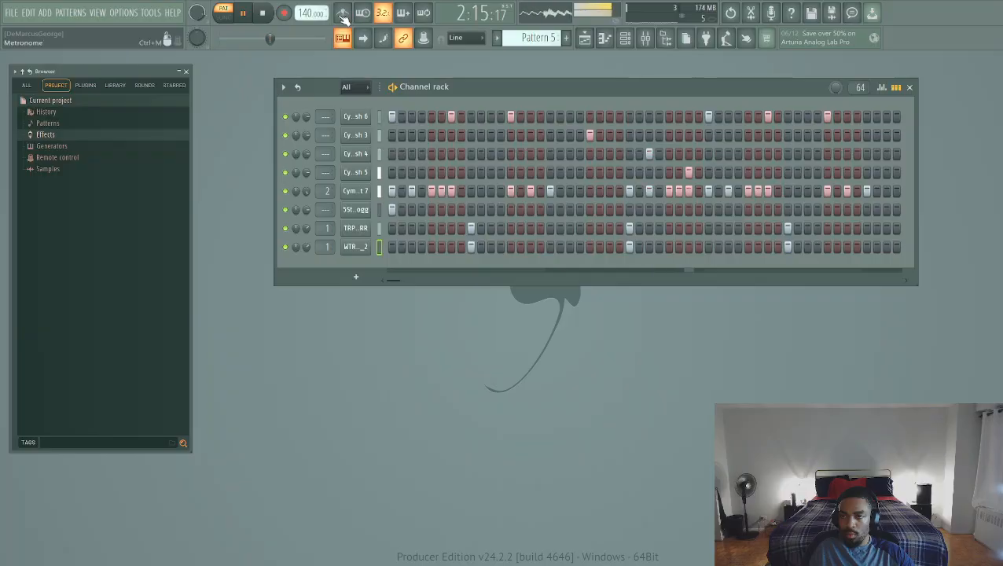
drag(310, 12, 310, 11)
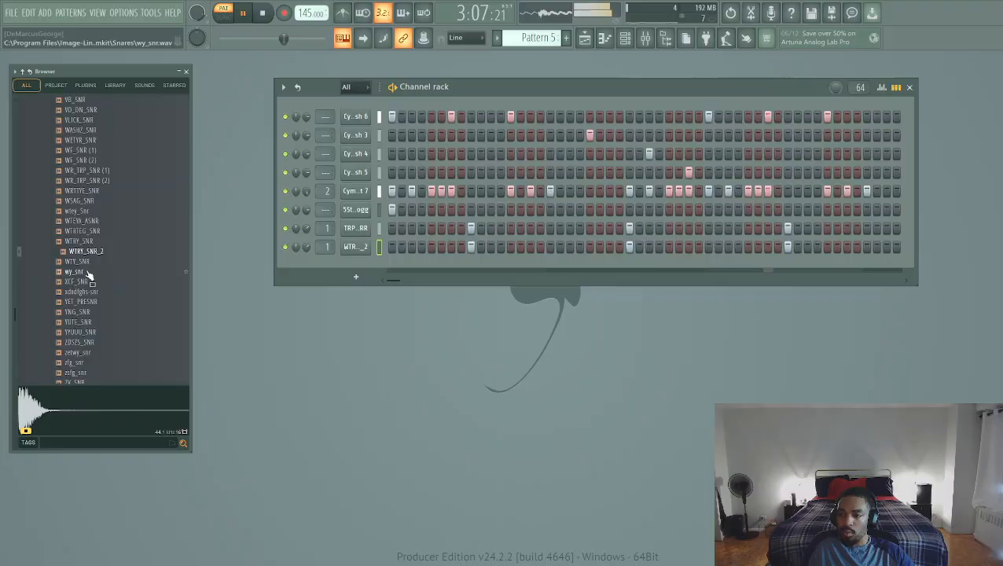
Browse the snare, snap and Cymatics Cobra sample folders and audition Cobra Snare 6 - F#
scroll(88, 272, down, 7)
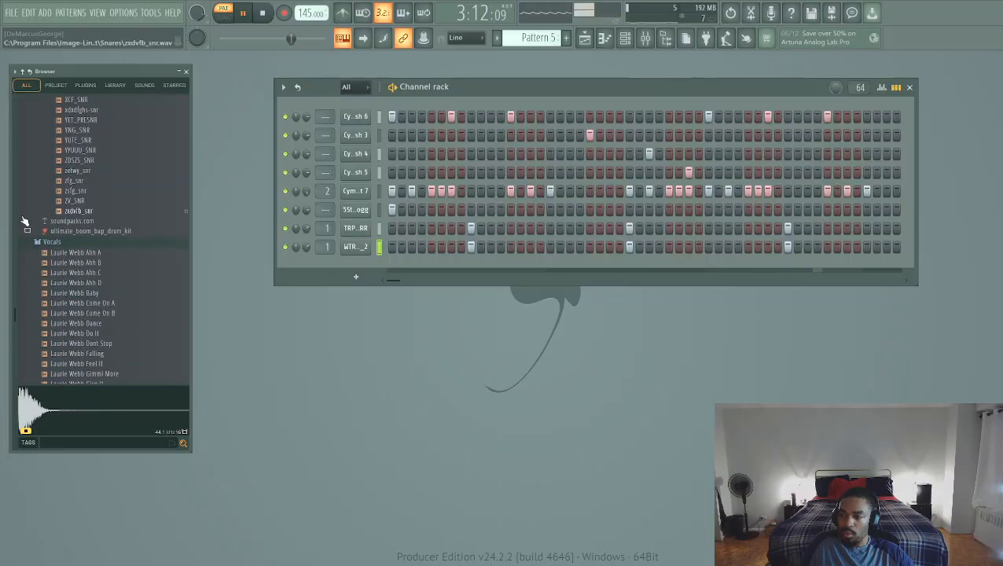
scroll(16, 263, up, 10)
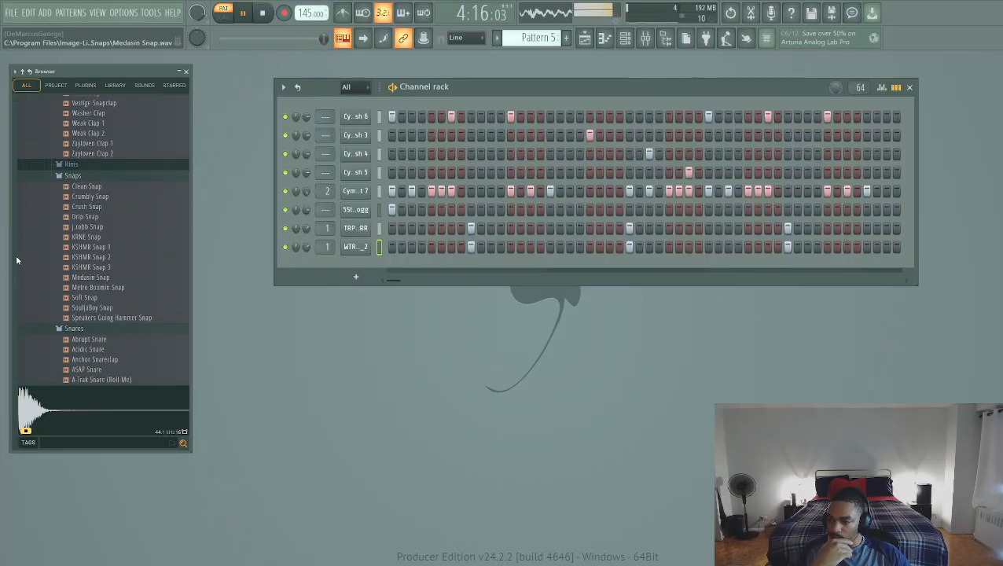
drag(18, 279, 39, 193)
scroll(140, 224, down, 15)
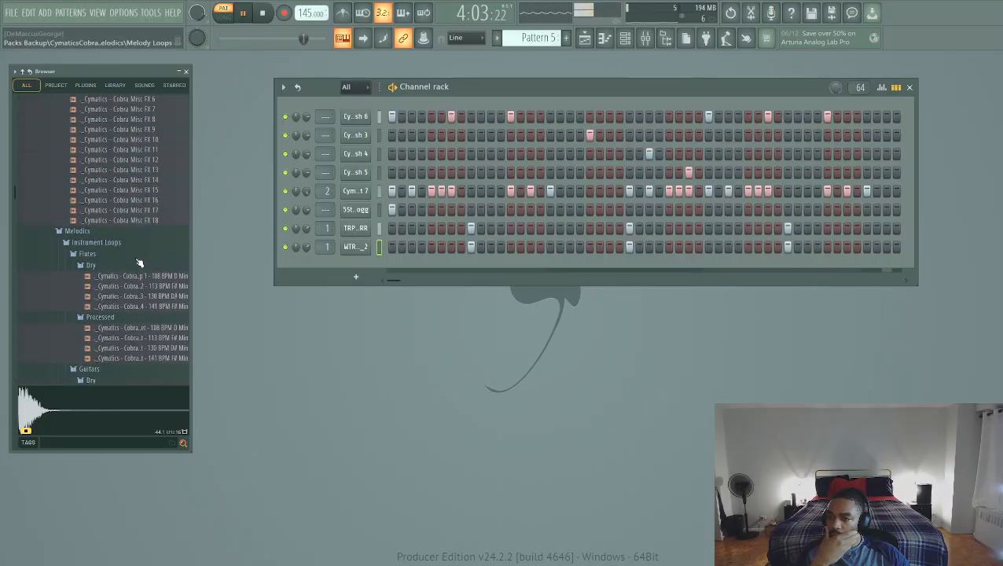
click(147, 327)
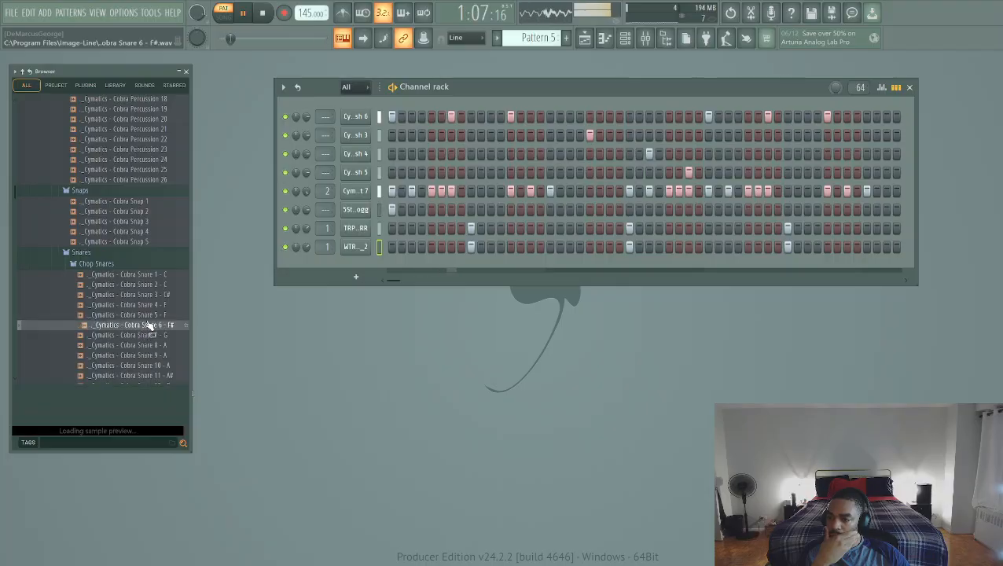
scroll(147, 326, up, 10)
mouse_move(14, 193)
mouse_down()
mouse_move(11, 264)
mouse_move(13, 203)
mouse_up()
scroll(116, 245, up, 1)
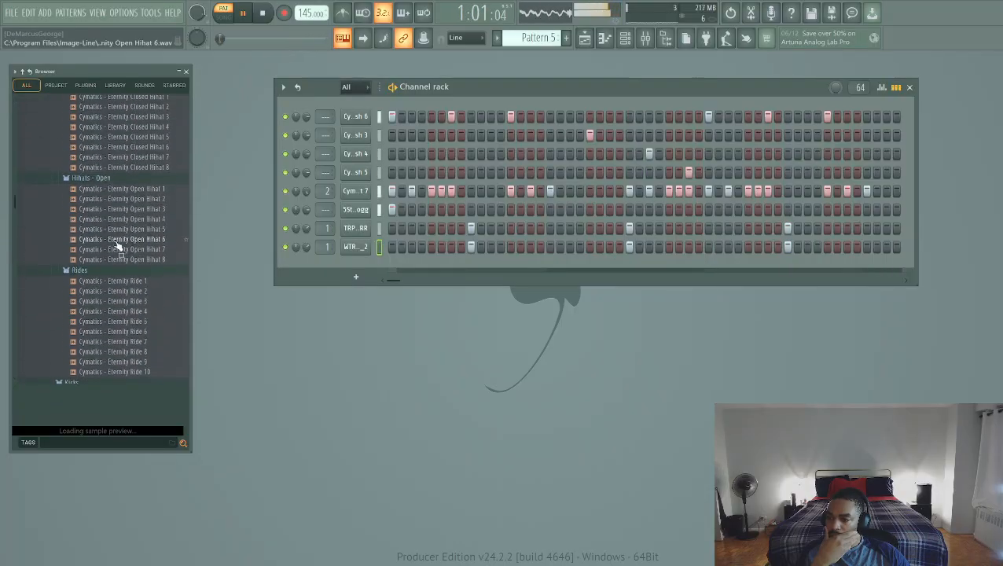
Audition Cymatics Eternity Open Hihat 3 and look through the Eternity pack's bass and cymbal folders
click(137, 213)
scroll(138, 239, up, 6)
scroll(145, 326, down, 15)
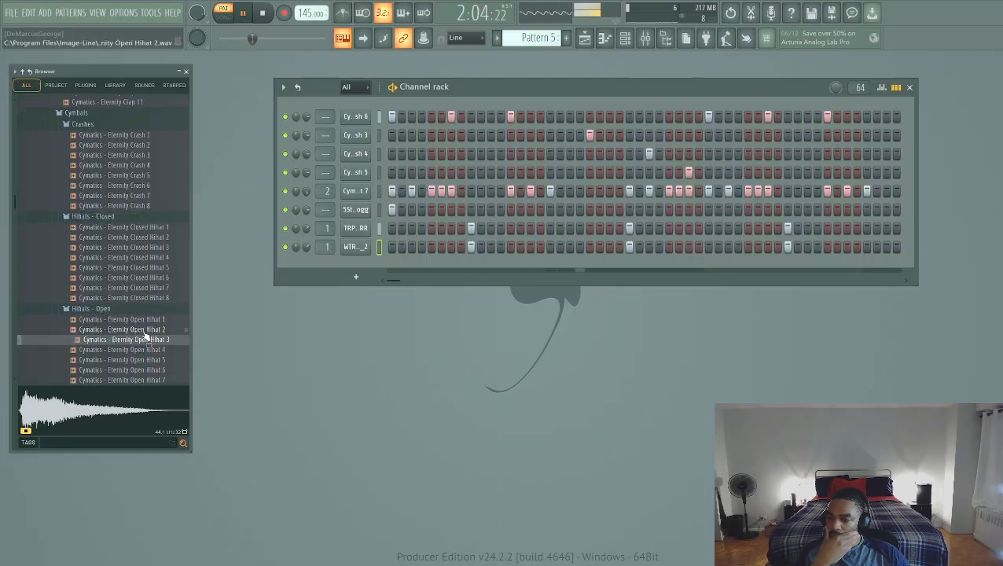
scroll(131, 326, up, 12)
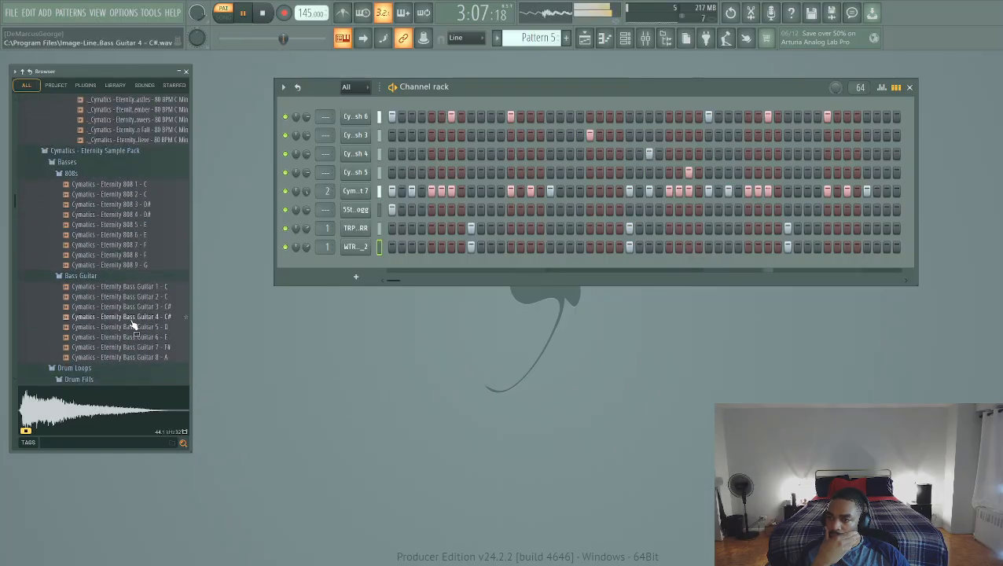
scroll(122, 313, down, 10)
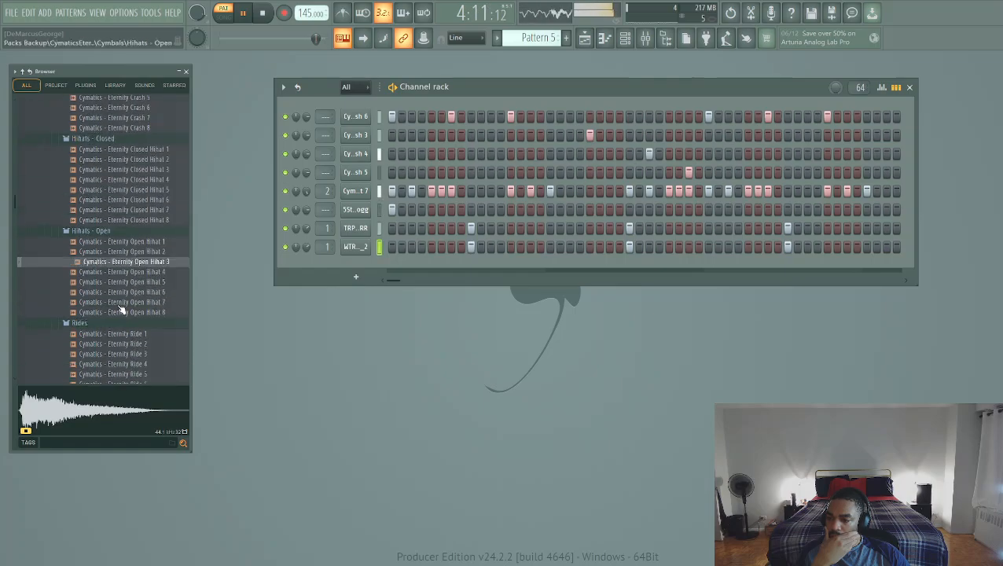
Audition the Cymatics Eternity kick samples from Kick 10 through Kick 18
click(119, 305)
click(122, 325)
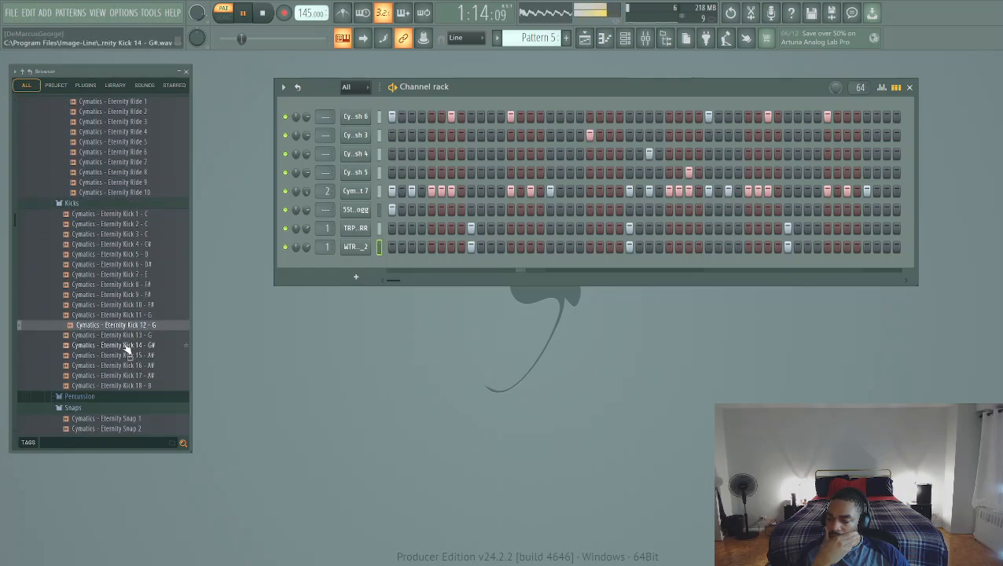
click(125, 345)
click(127, 366)
scroll(130, 368, down, 4)
click(146, 253)
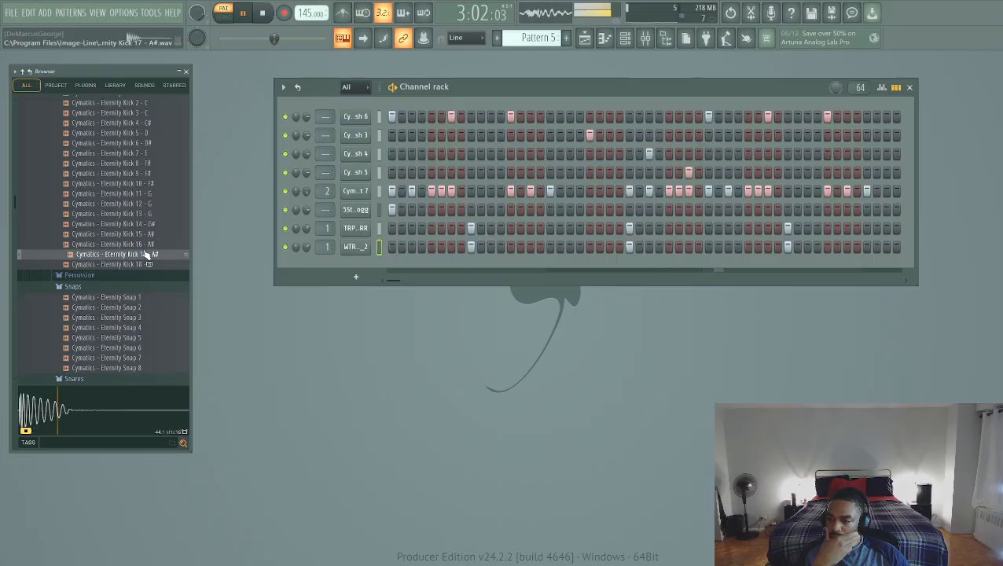
click(149, 267)
click(129, 195)
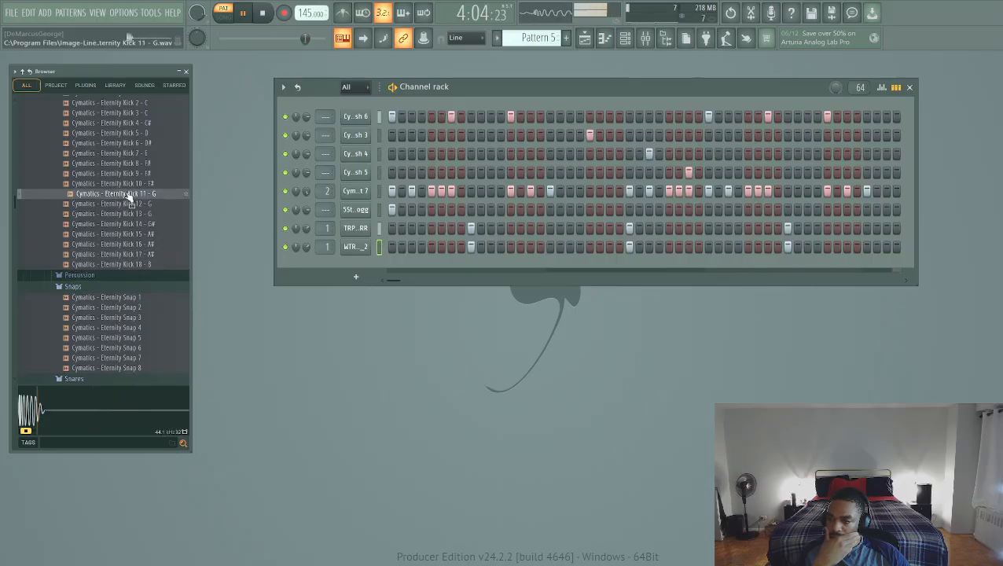
Audition Cymatics Eternity Kicks 7 to 9 and add Kick 9 - F# as a new channel below WTRY_SNR_2
click(124, 154)
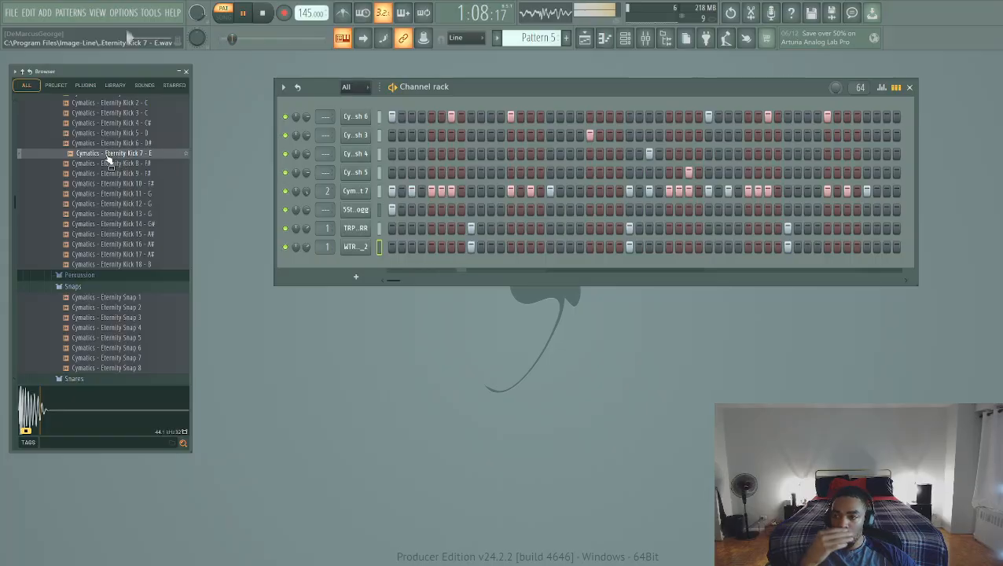
click(108, 163)
click(102, 175)
click(103, 171)
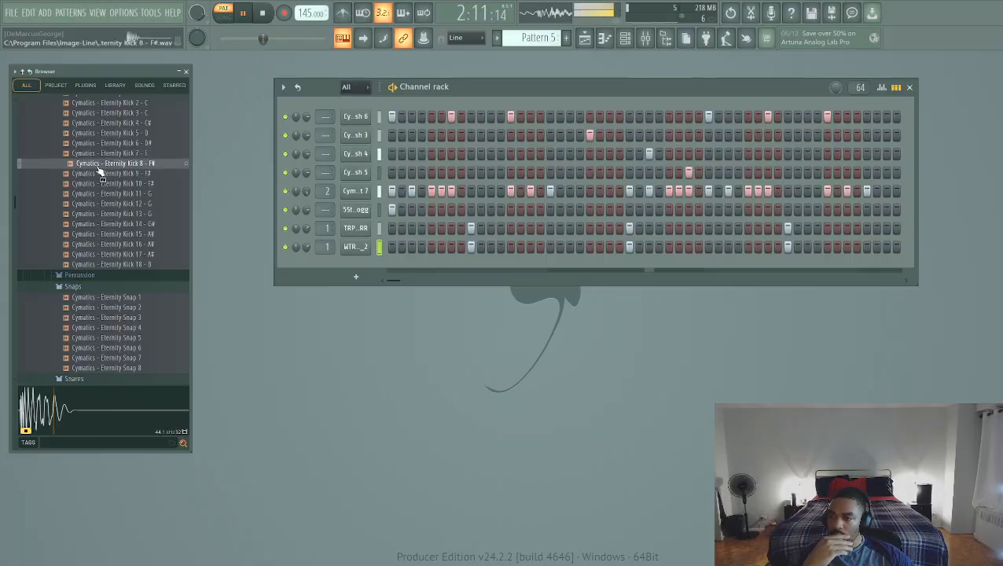
drag(103, 170, 381, 284)
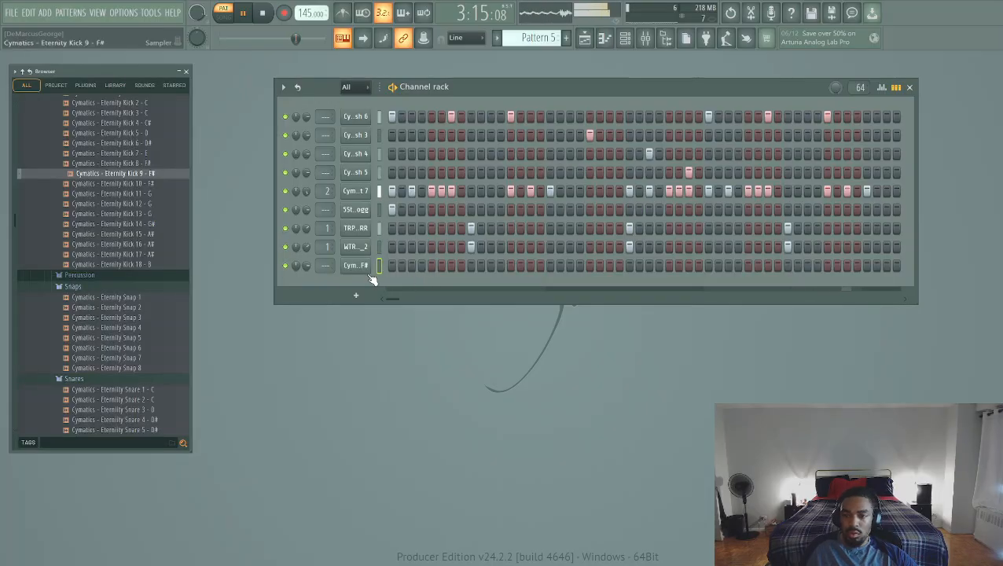
Set the tempo to 142 BPM and place Eternity Kick 9 hits on steps 1, 13, 25 and 31
key(space)
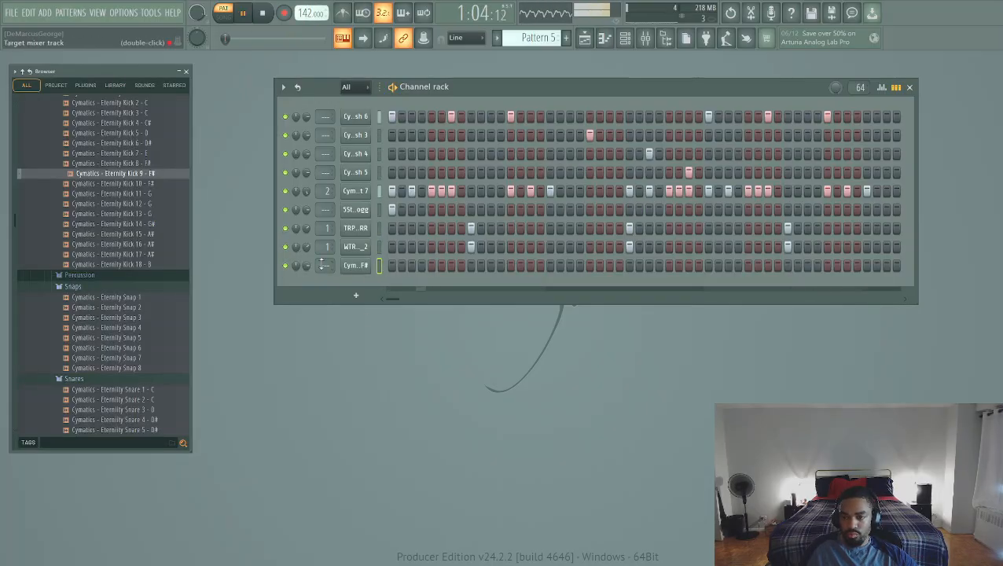
click(391, 267)
key(space)
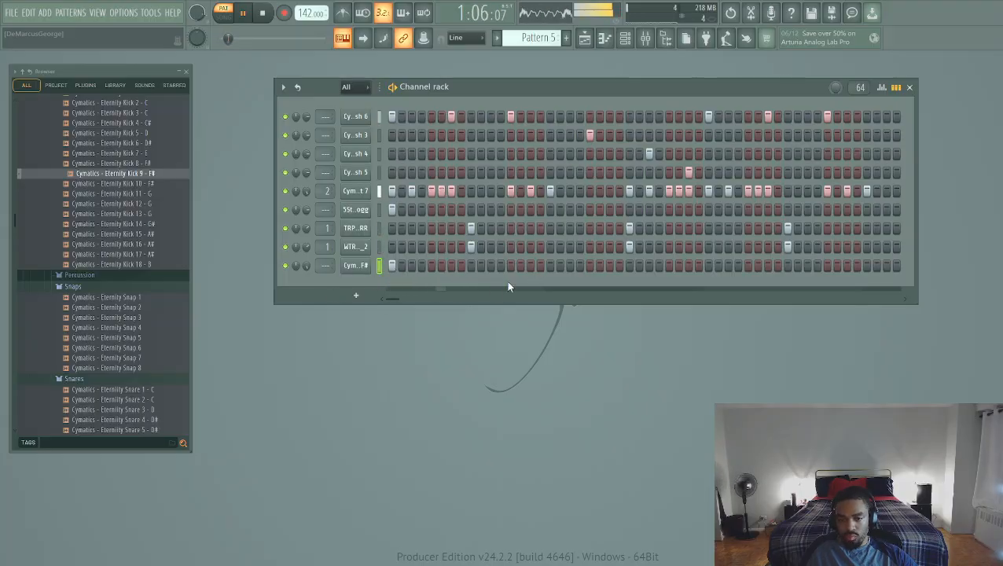
key(space)
key(space)
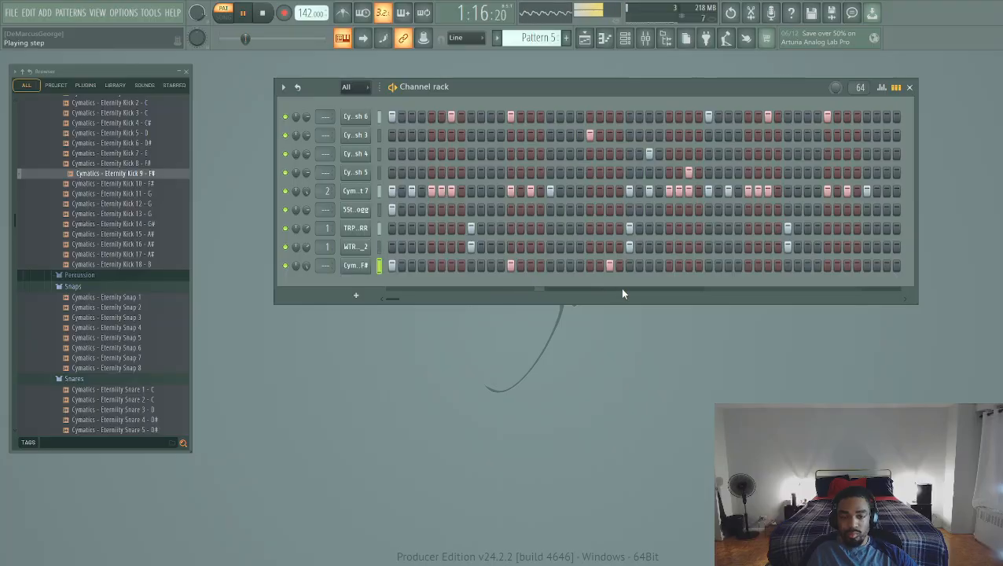
click(629, 265)
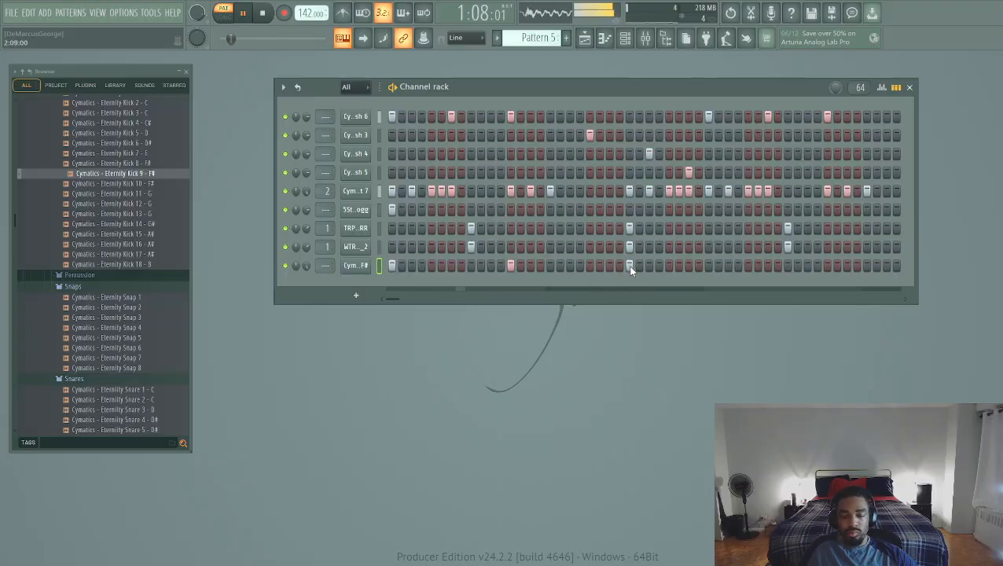
click(688, 265)
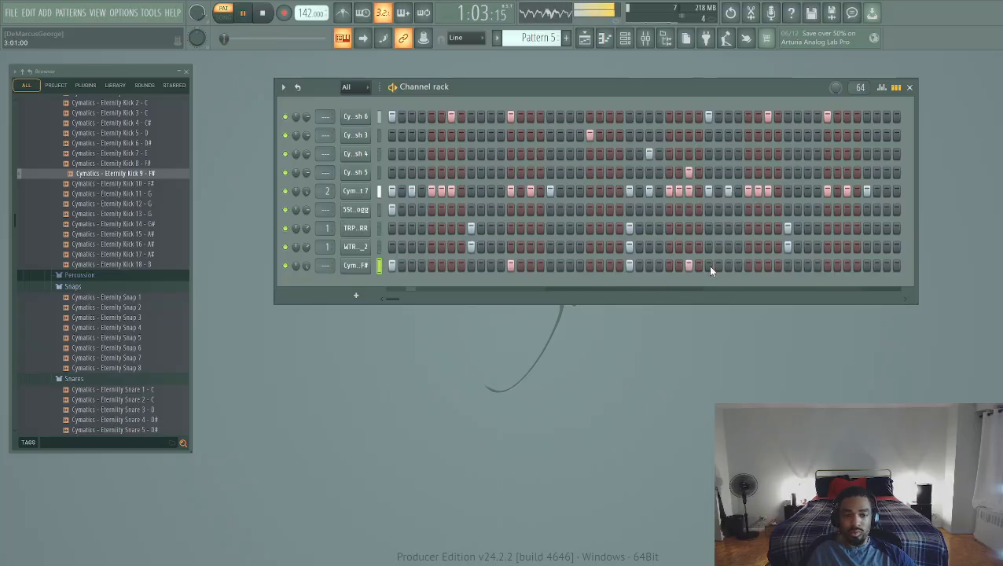
Extend the Kick 9 pattern with hits on steps 33, 45, 53, 59 and 63
scroll(699, 293, right, 3)
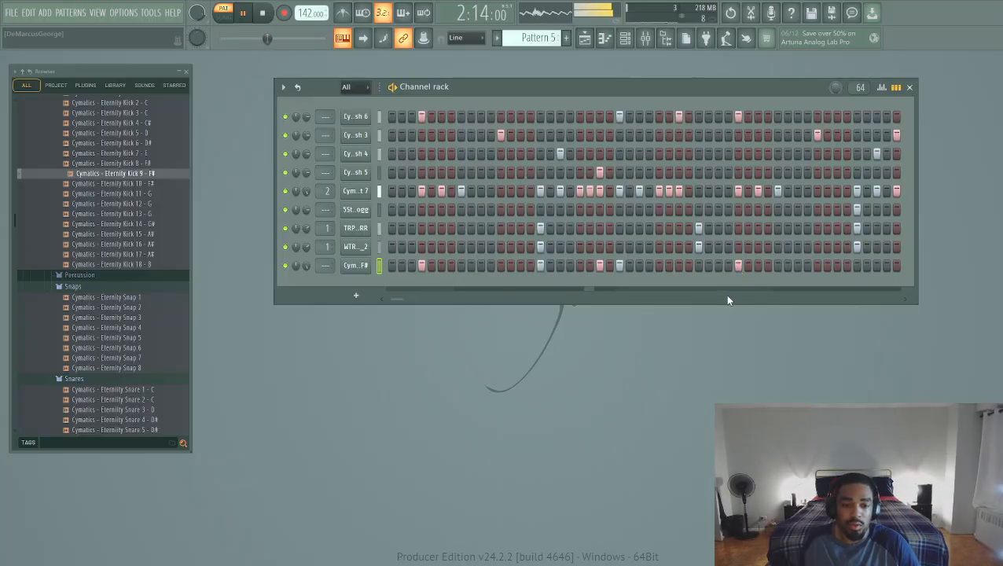
scroll(745, 299, right, 3)
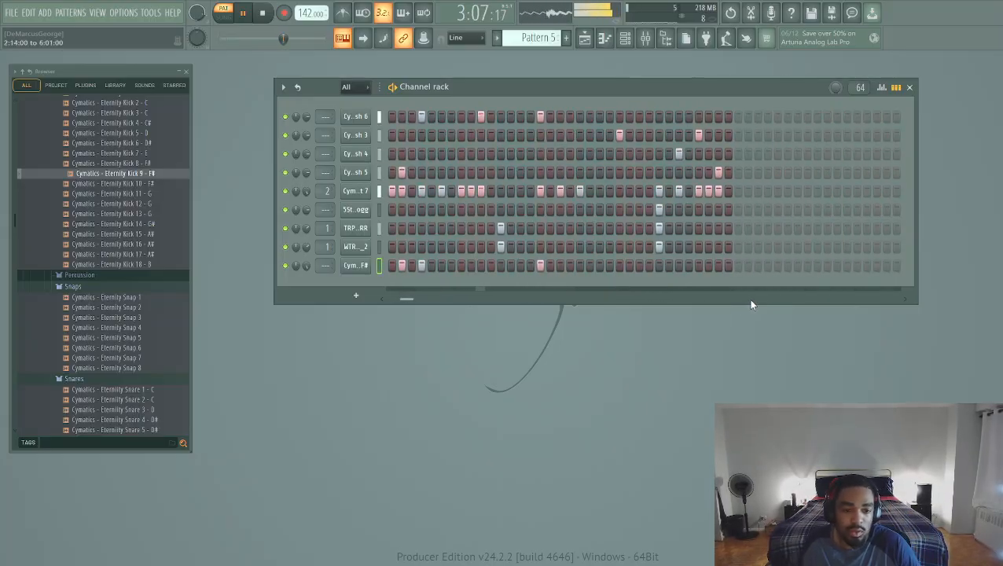
click(620, 265)
drag(567, 301, 572, 301)
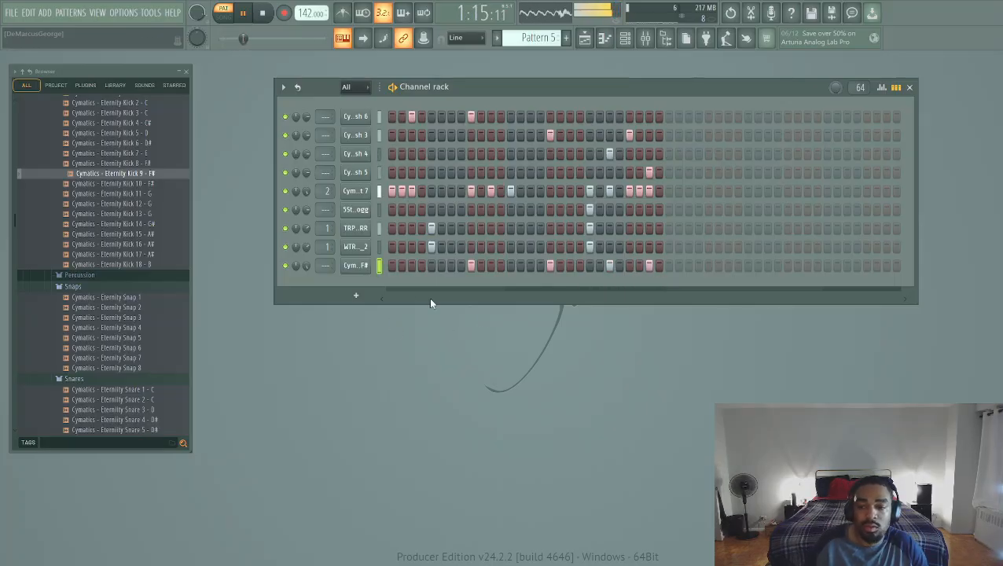
drag(430, 302, 380, 299)
Audition the Cymatics Eternity rimshots and add Rimshot 3 as a new channel below the kick
scroll(71, 272, down, 5)
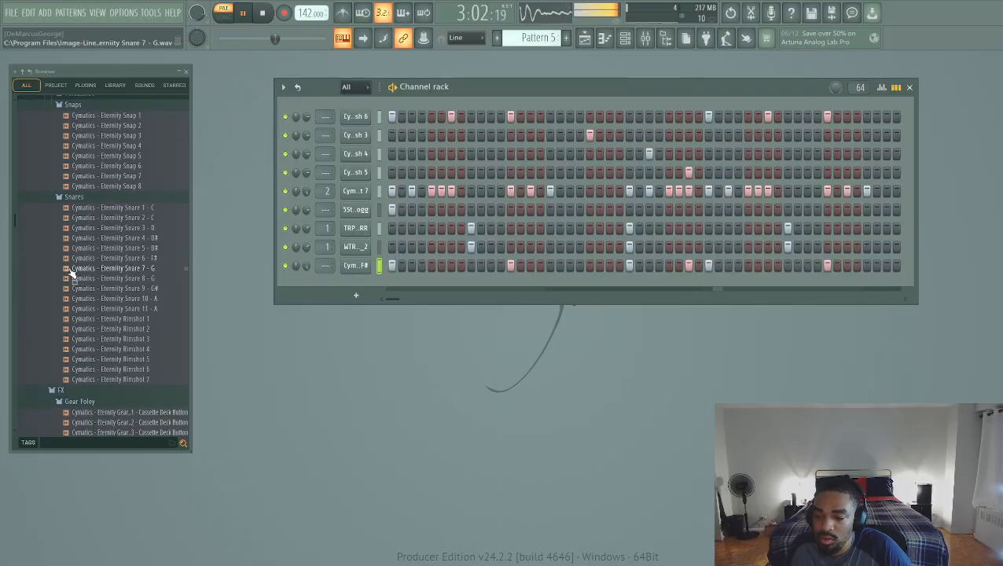
scroll(70, 272, down, 3)
click(118, 278)
click(129, 299)
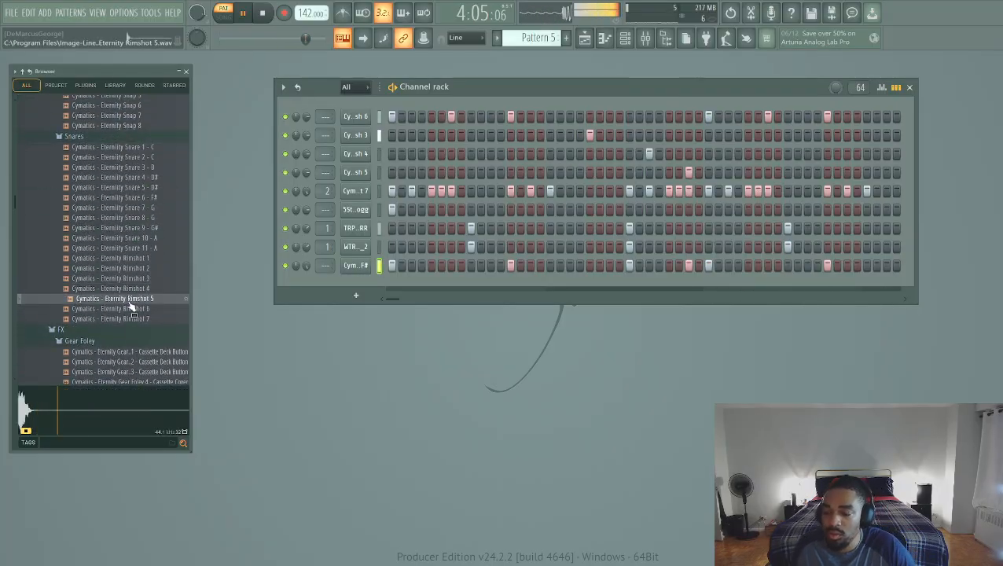
drag(118, 278, 358, 285)
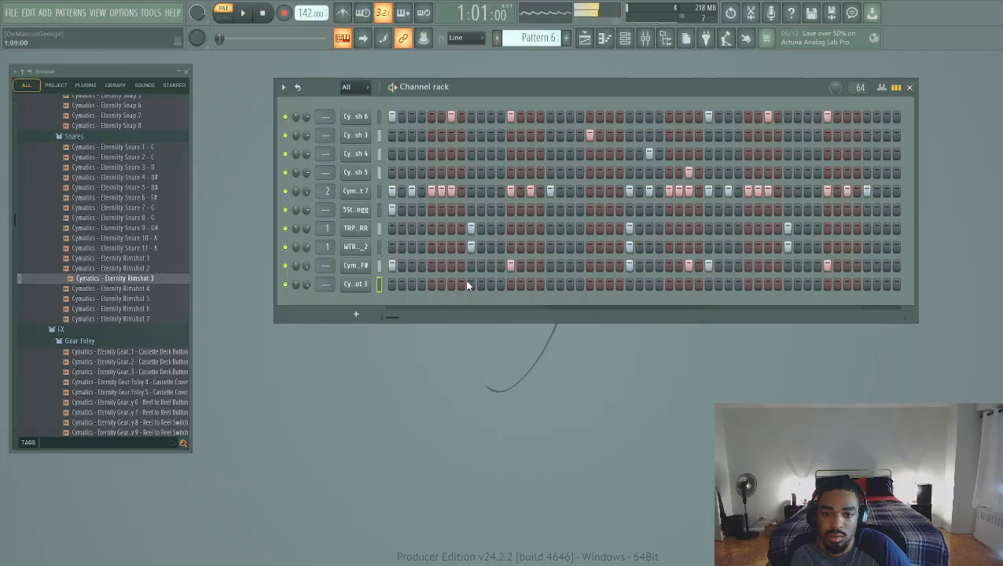
In Pattern 6, a copy of the beat, place Rimshot 3 hits on steps 9, 11, 27 and 29
click(491, 284)
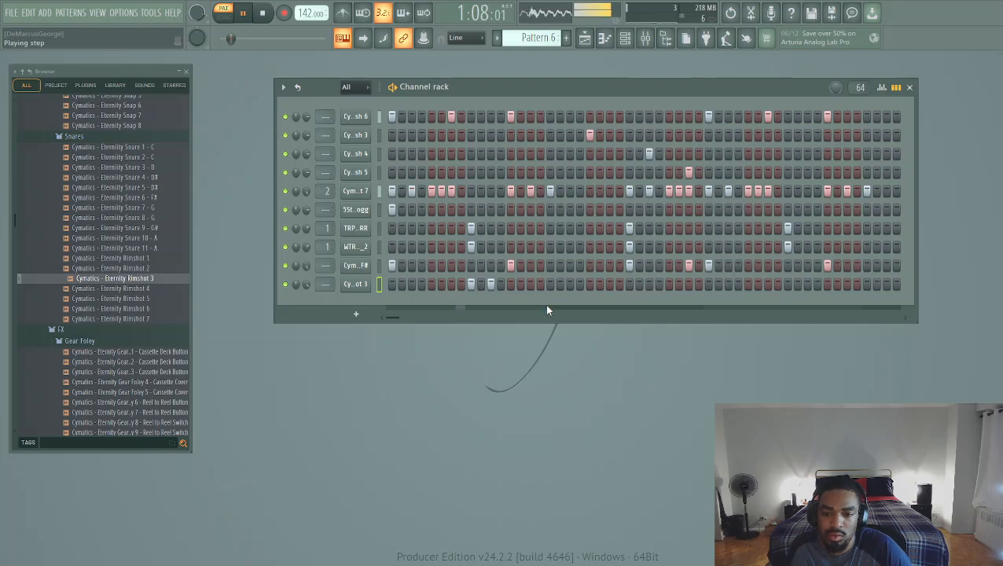
key(space)
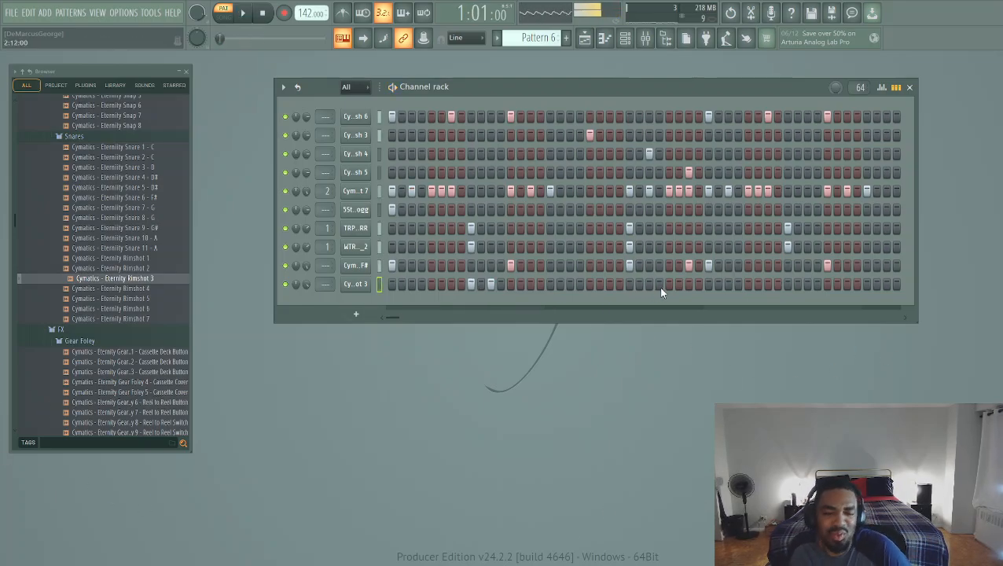
key(space)
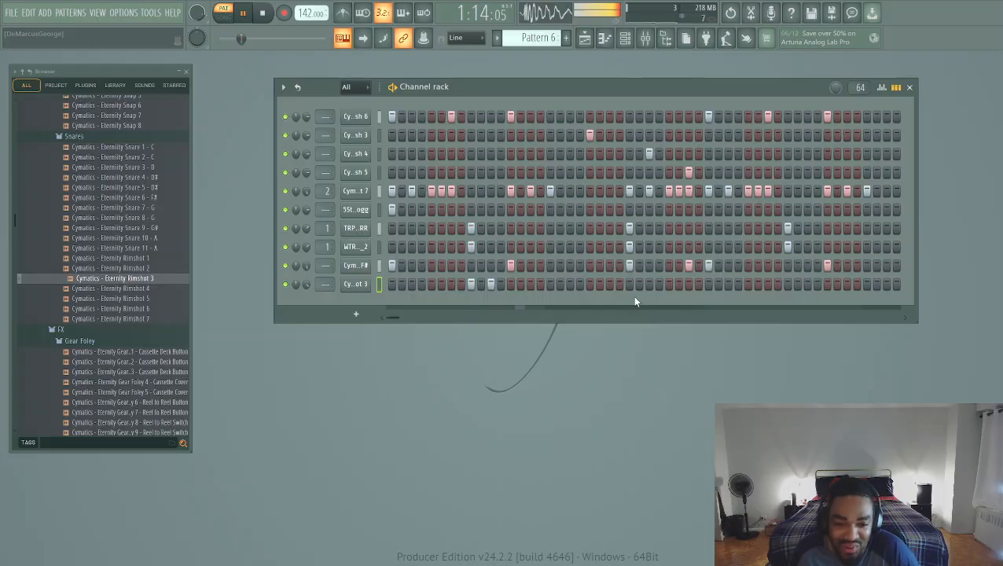
click(648, 285)
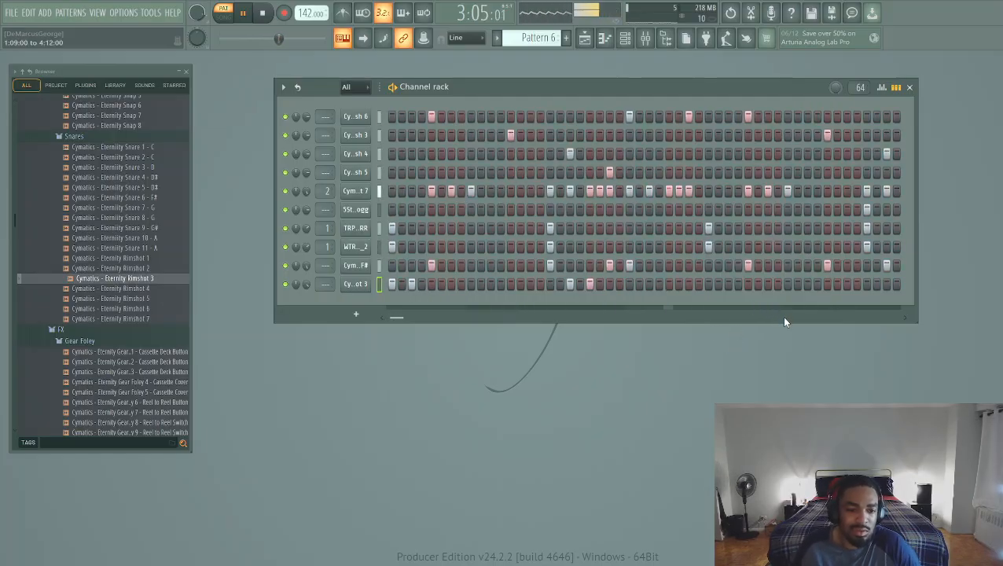
Continue the Rimshot 3 pattern with hits on steps 41, 43, 51 and 62, leaving step 60 empty
click(738, 283)
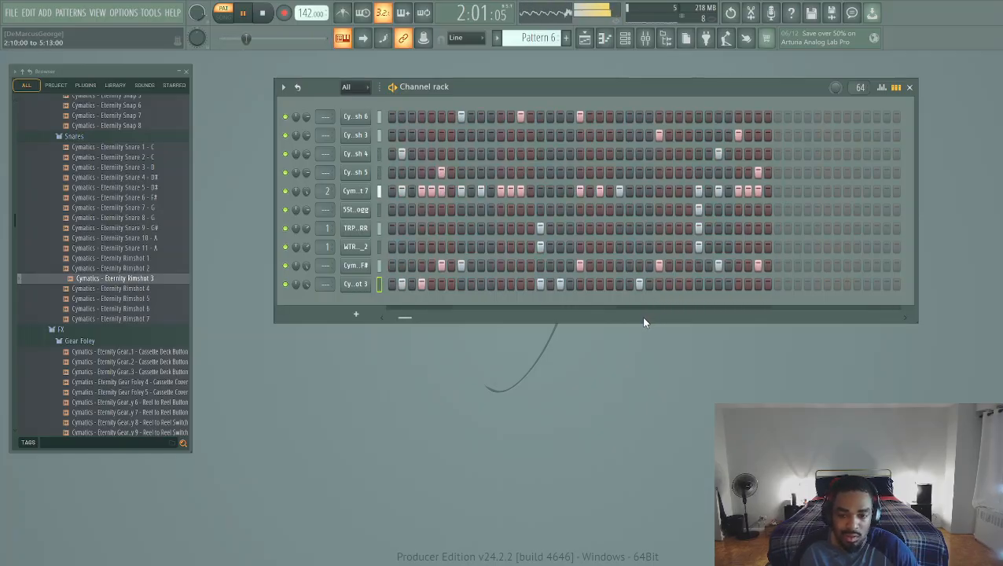
click(745, 286)
click(728, 284)
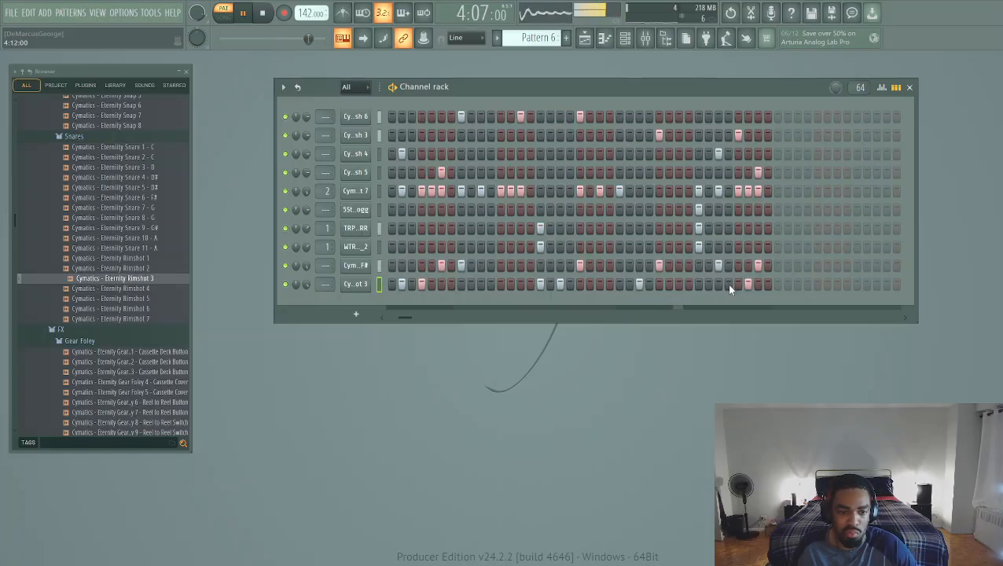
right_click(727, 284)
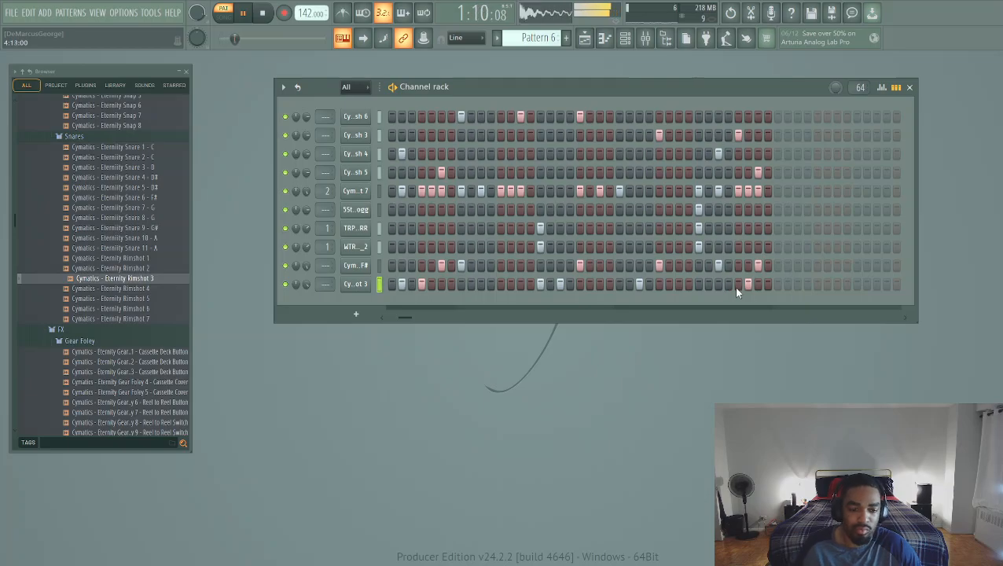
Replace the Rimshot 3 hit on step 62 with hits on steps 61 and 63, and clone the beat as Pattern 7
right_click(749, 287)
click(757, 286)
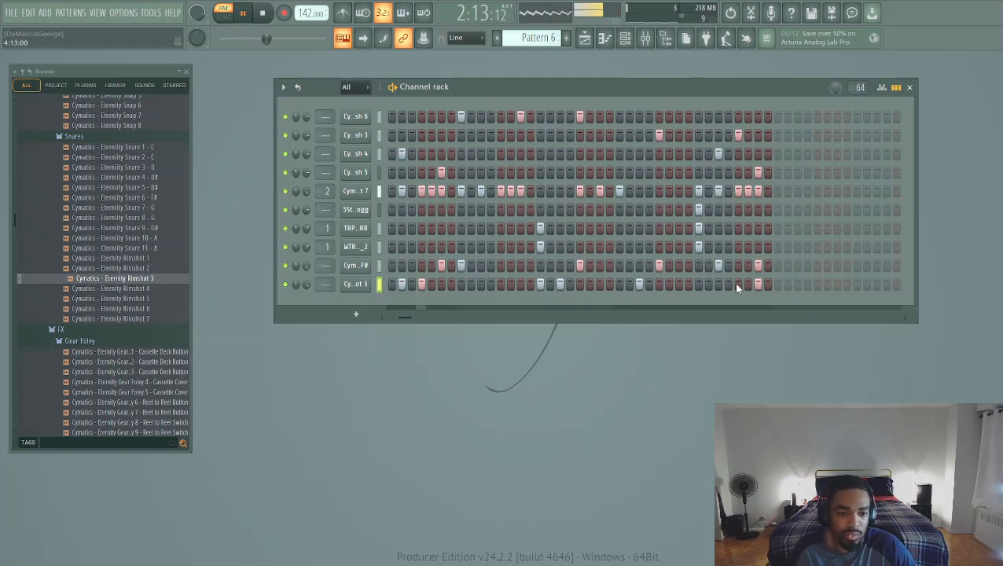
click(737, 285)
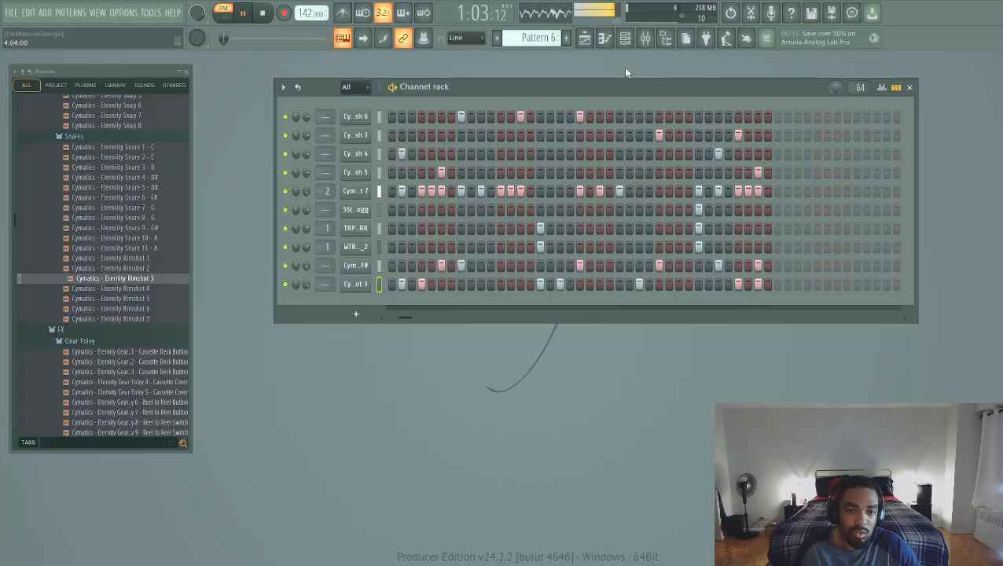
click(608, 176)
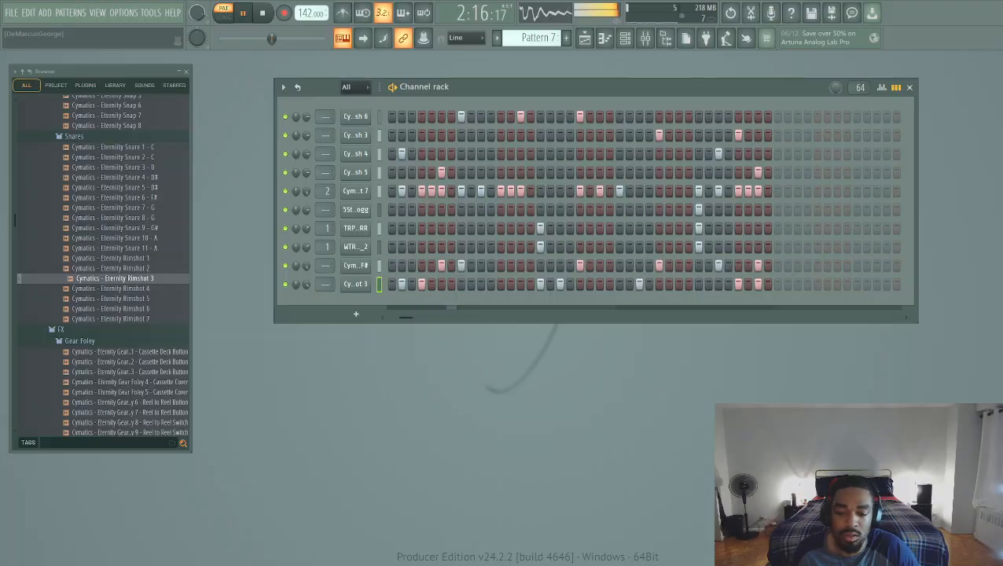
Play back the Pattern 7 beat, stop it and save the project
drag(411, 317, 386, 318)
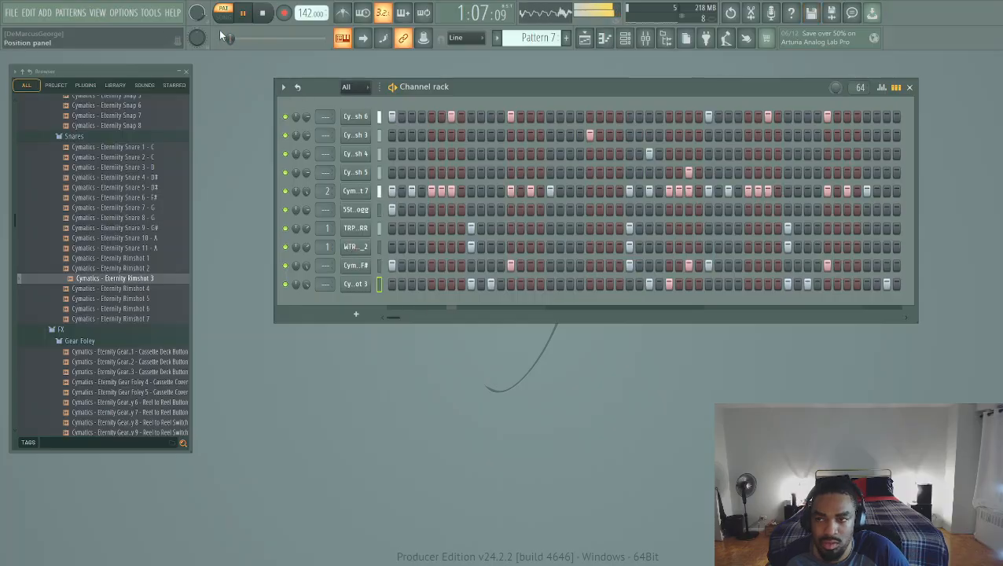
key(space)
key(space)
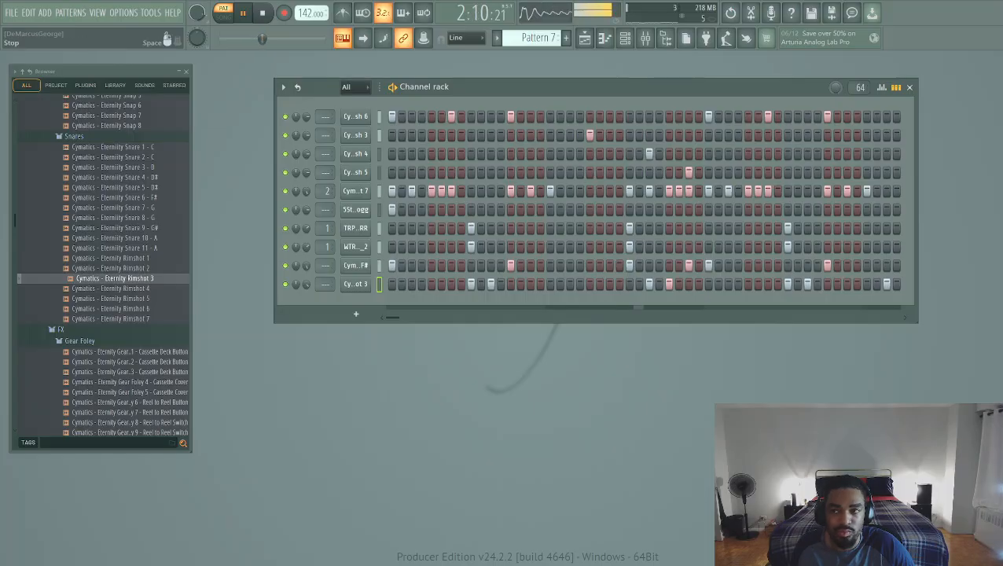
click(262, 13)
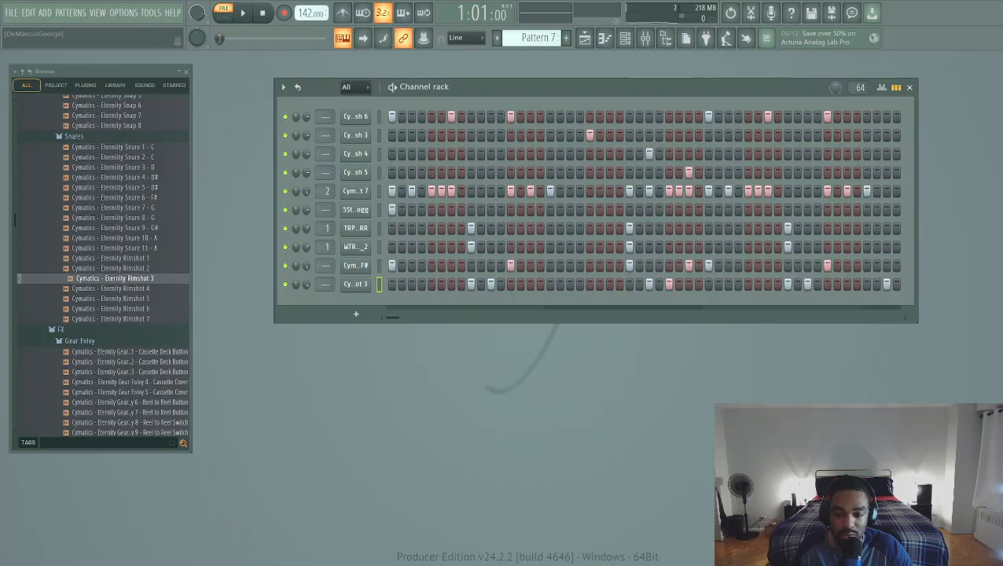
key(ctrl+s)
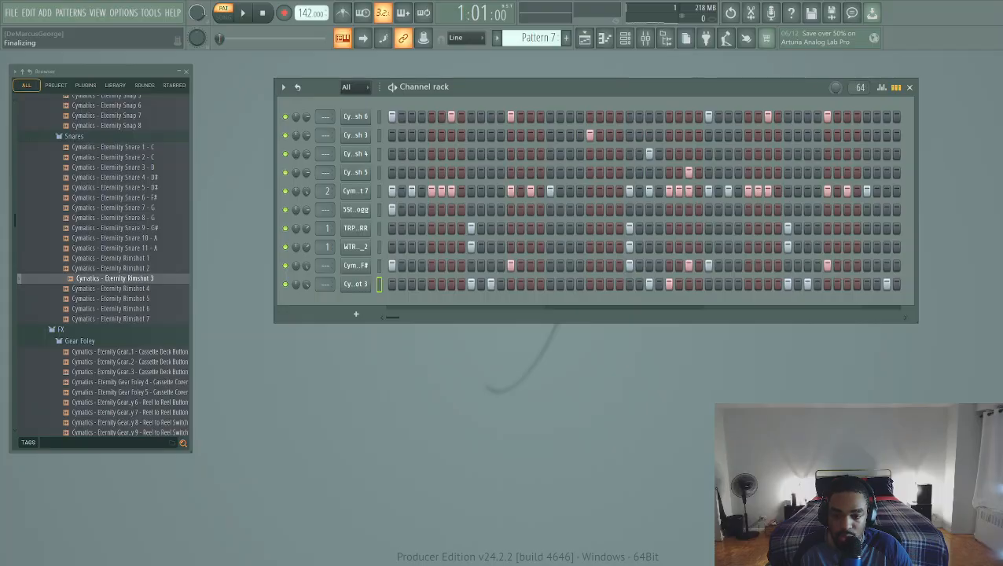
Switch to Splice and audition keys samples against the playing Pattern 7 beat
key(alt+Tab)
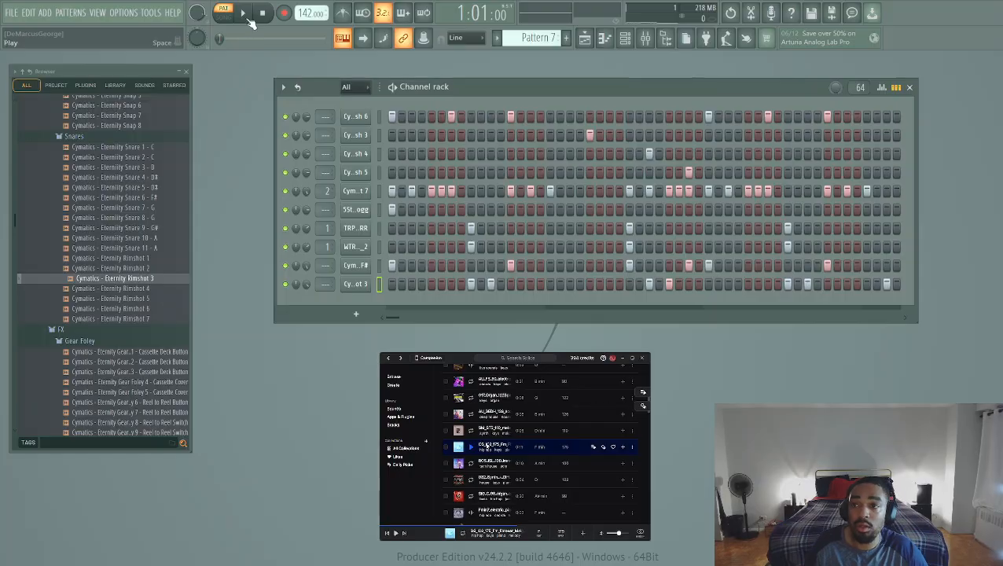
key(space)
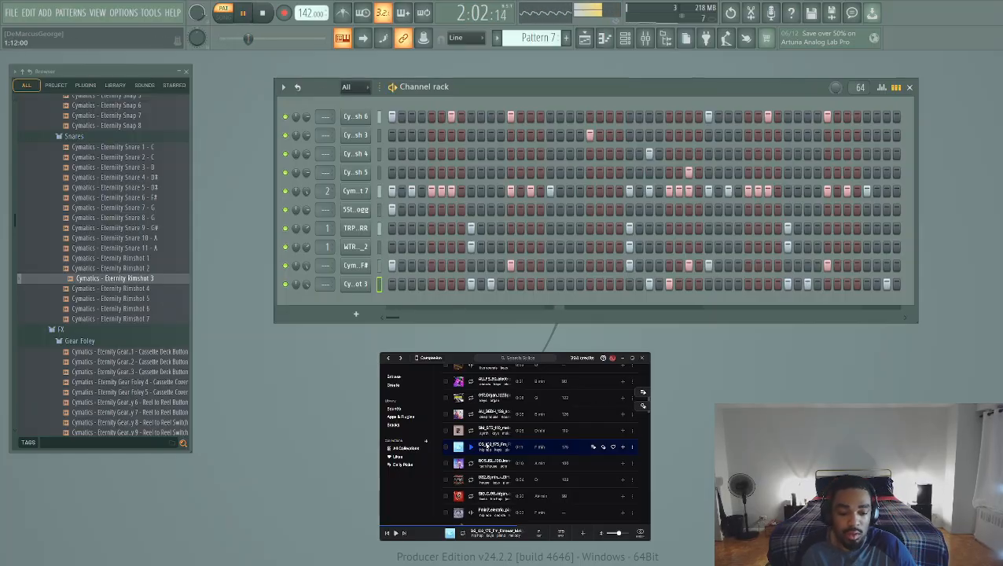
scroll(518, 497, down, 3)
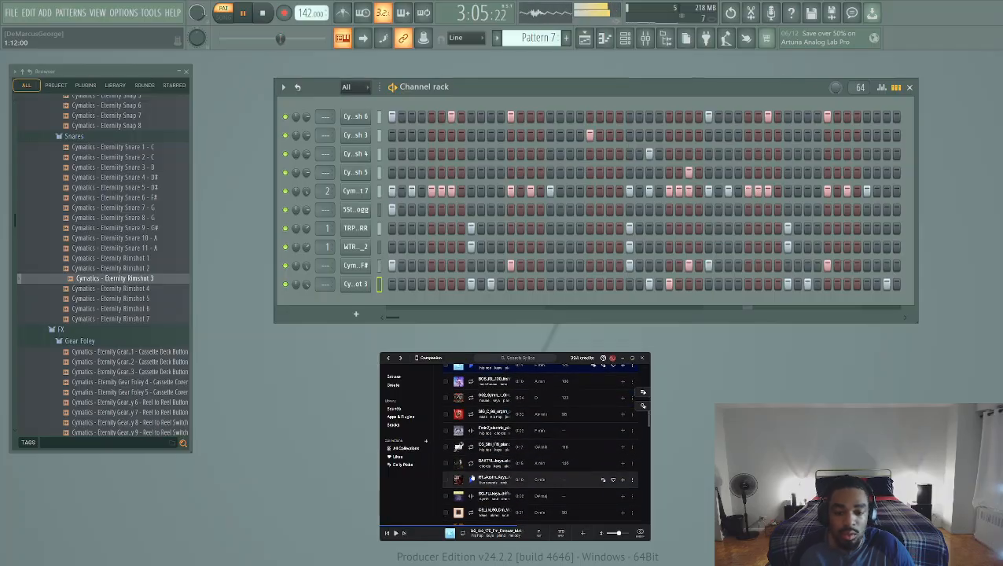
click(470, 479)
click(471, 465)
scroll(471, 465, up, 1)
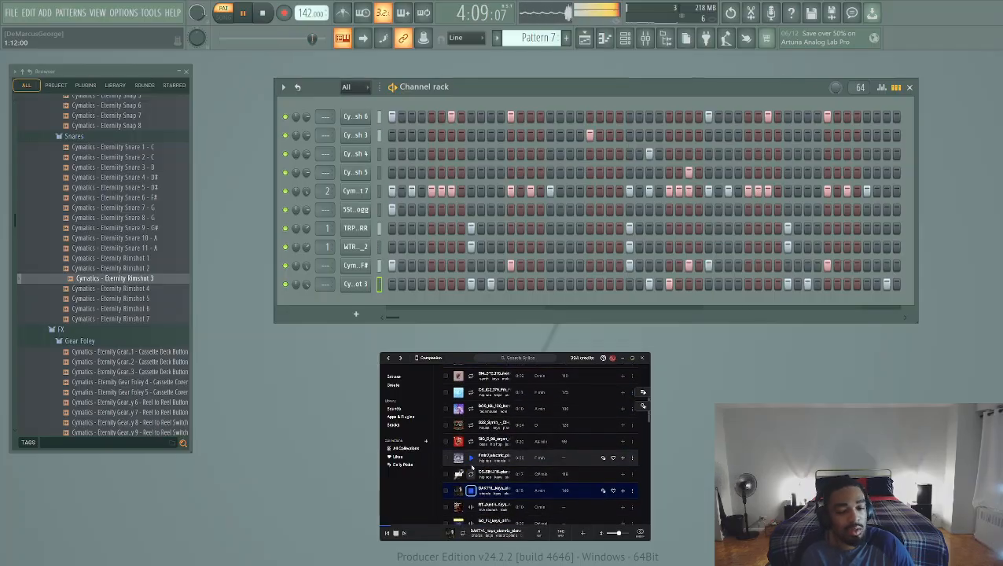
click(471, 459)
click(471, 476)
click(471, 475)
scroll(471, 475, down, 1)
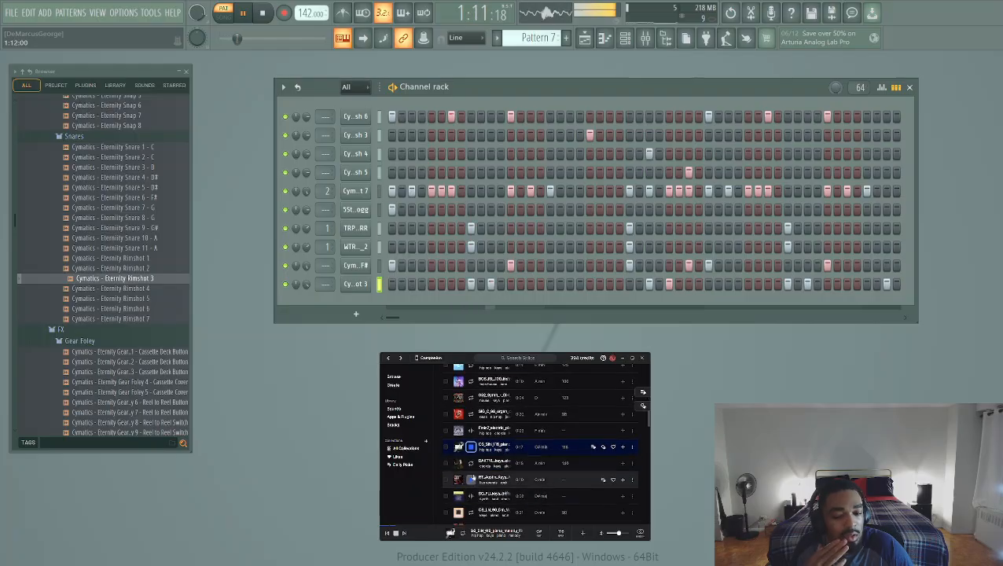
click(471, 464)
click(470, 481)
Reshuffle the randomly sorted Keys samples and audition the first loops of the new list over the beat
scroll(471, 480, up, 10)
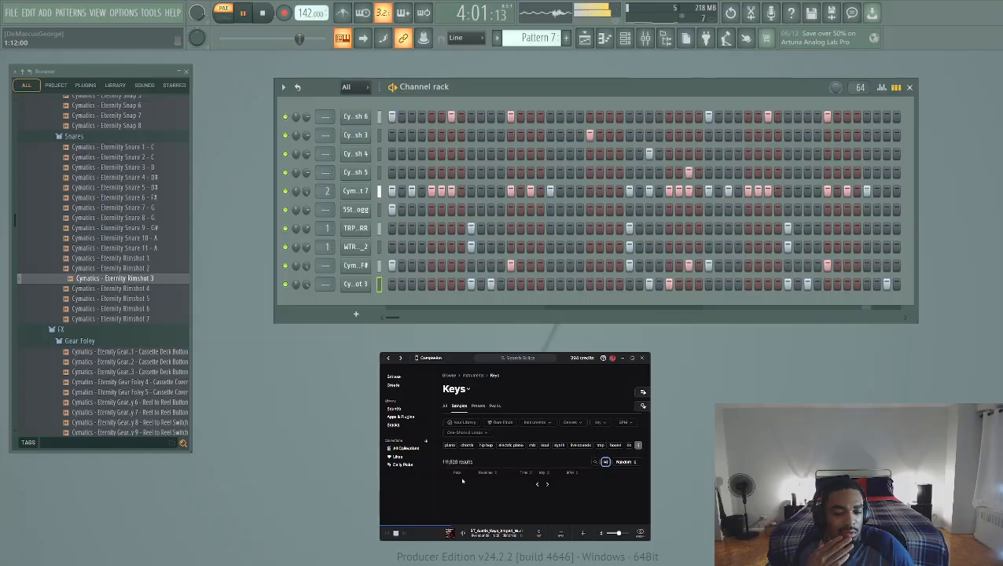
click(470, 485)
click(471, 501)
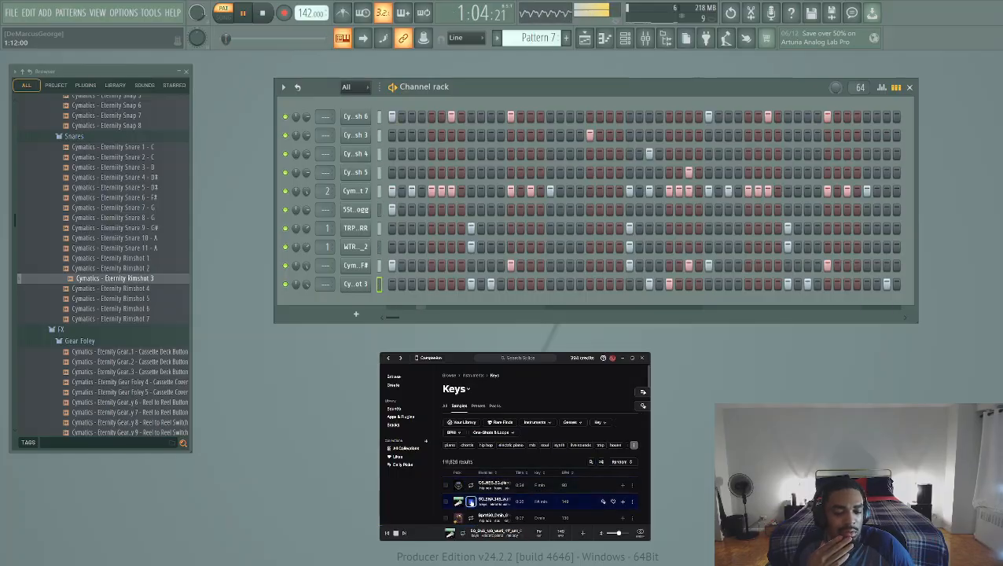
scroll(471, 499, down, 1)
click(471, 505)
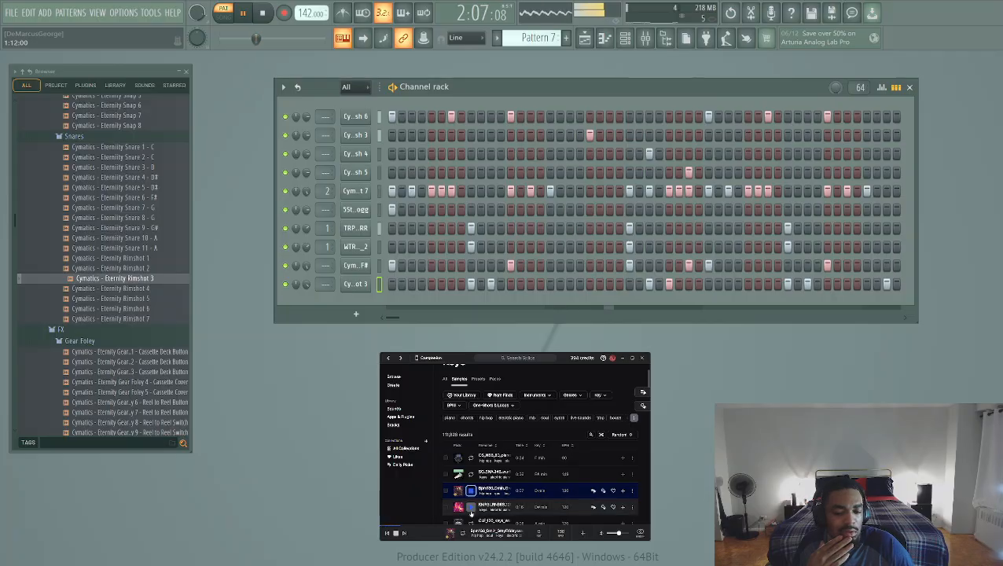
scroll(469, 440, down, 3)
key(Down)
key(Down)
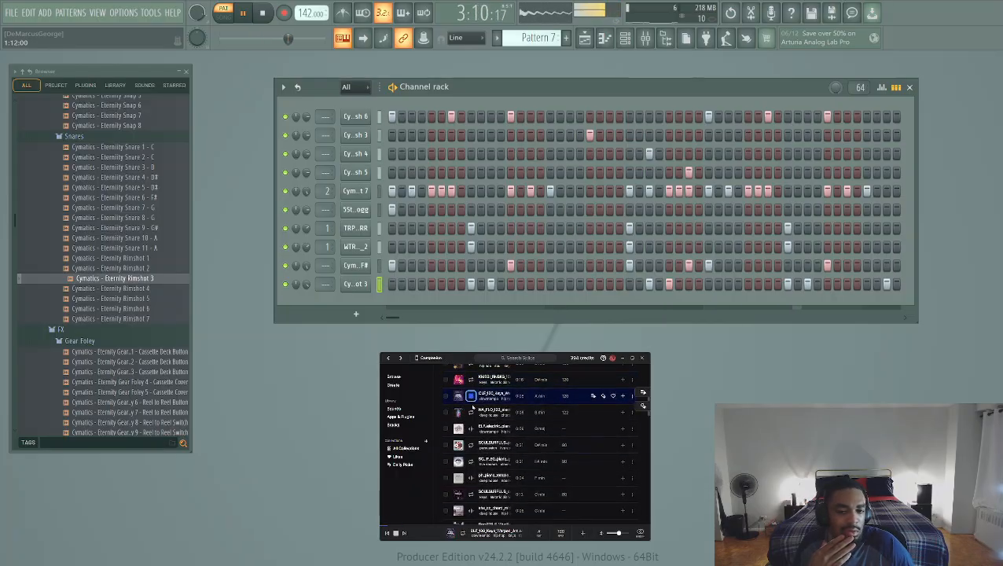
Audition more piano, electric piano and melodic loops further down the Keys list over the beat
click(472, 429)
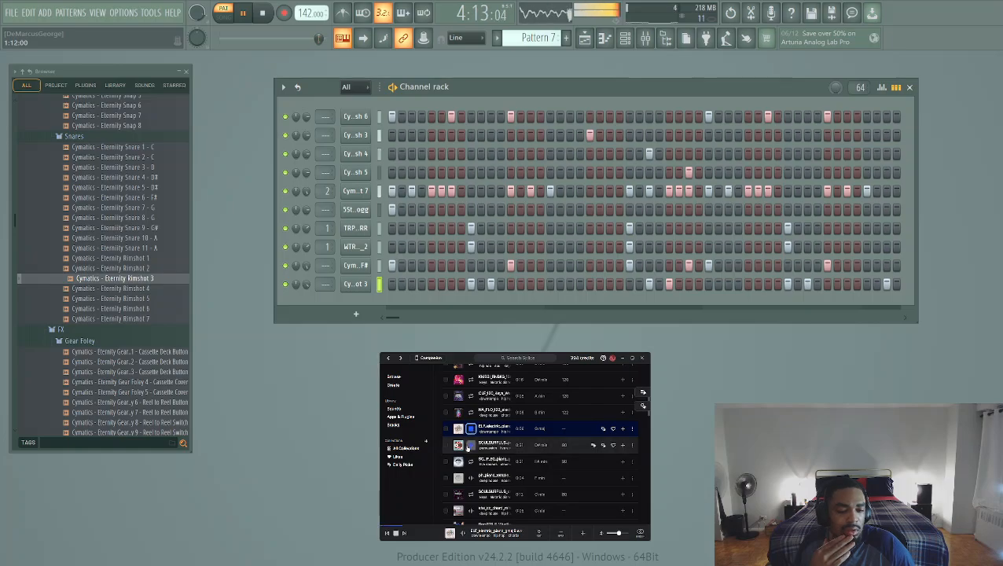
click(472, 445)
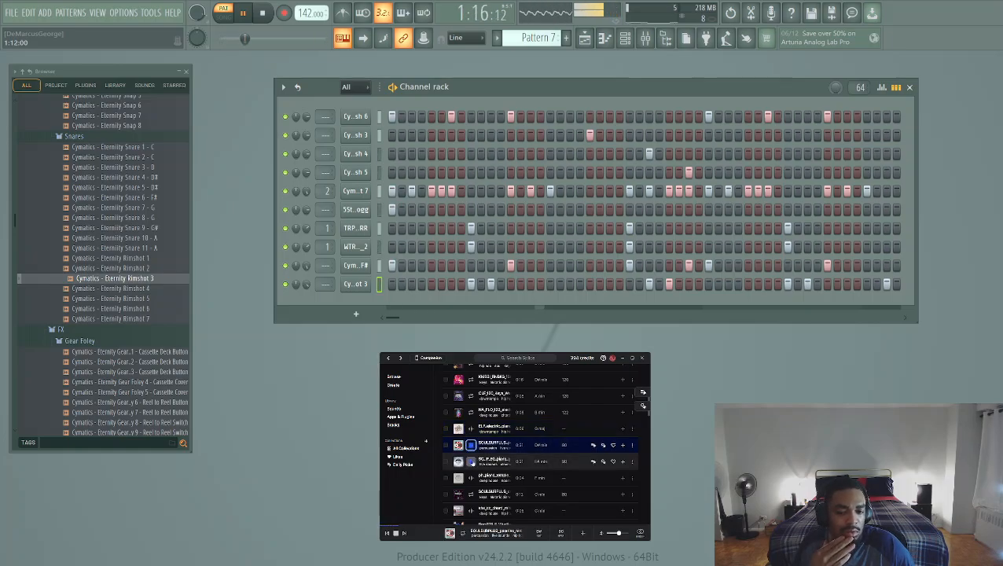
click(472, 461)
click(471, 477)
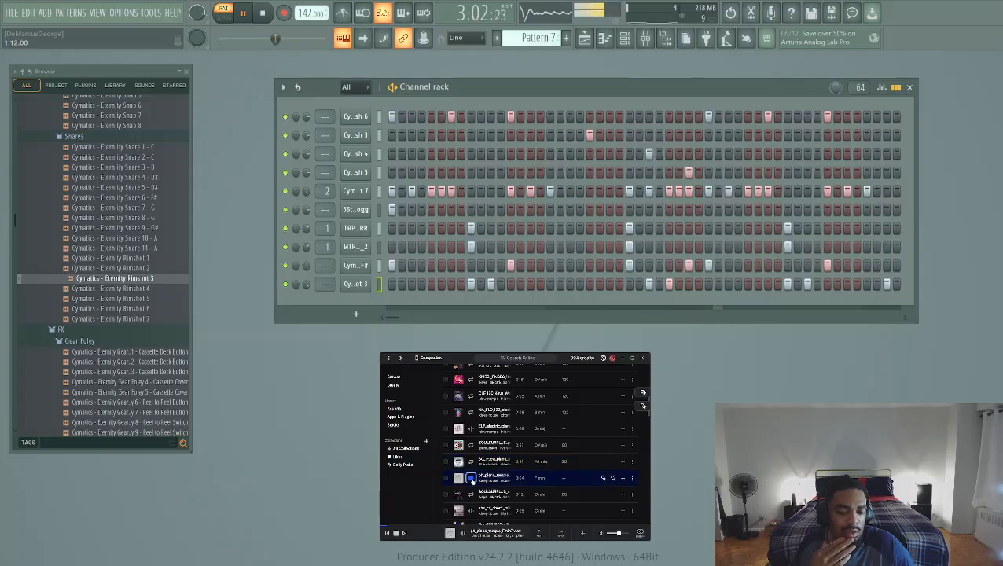
click(471, 494)
scroll(470, 495, down, 1)
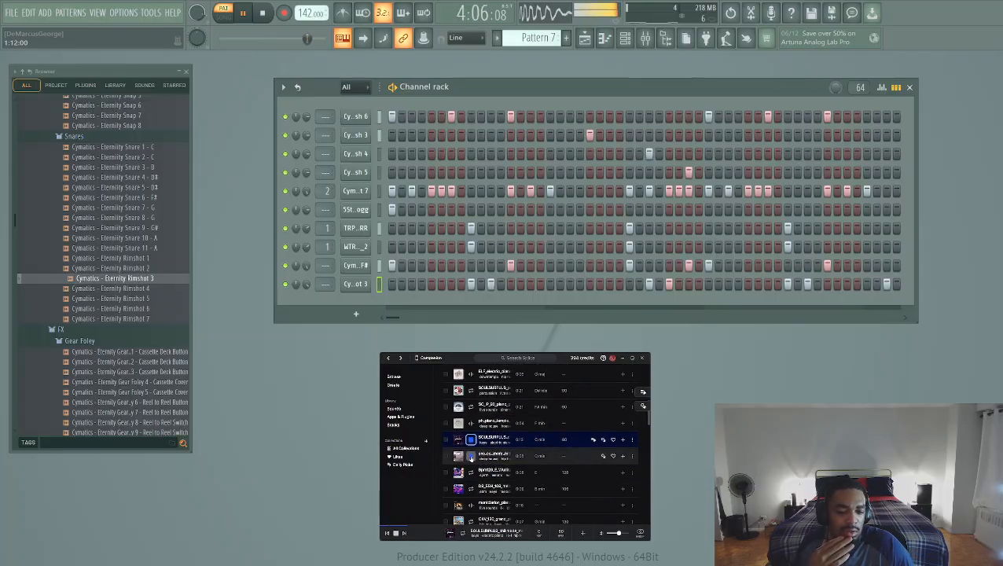
click(471, 456)
click(472, 473)
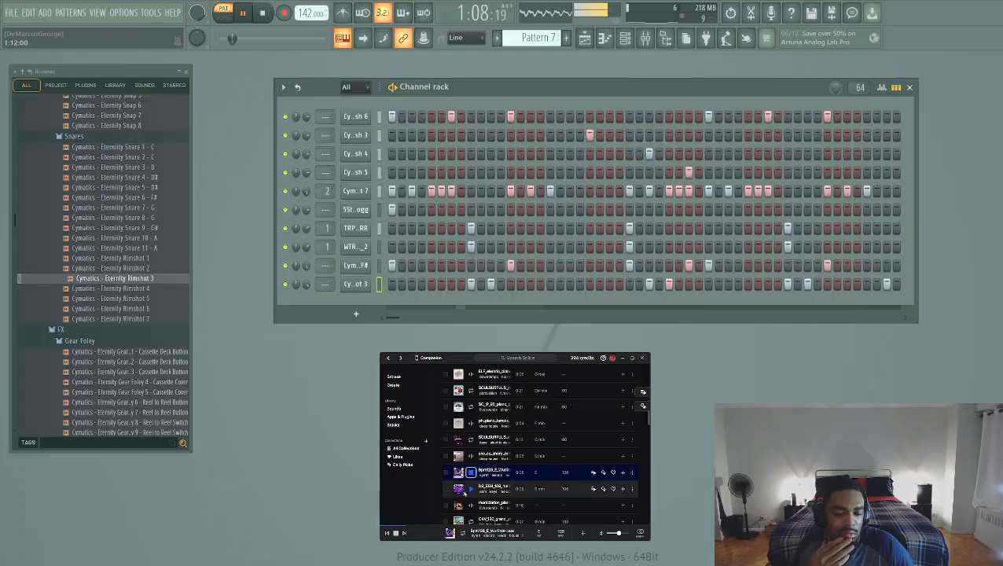
click(471, 489)
Browse Splice's instrument categories and open the Strings samples
click(408, 379)
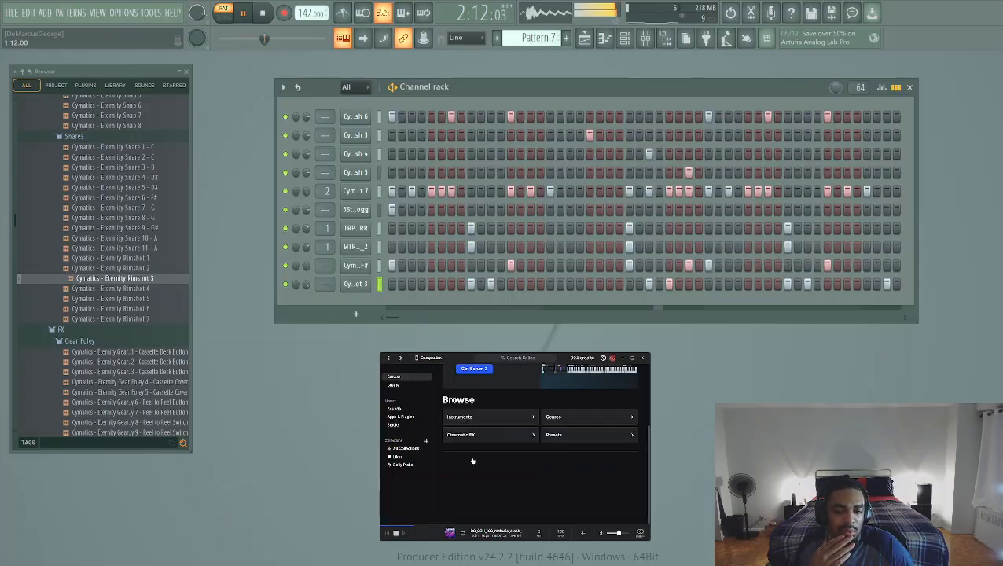
scroll(472, 428, down, 3)
scroll(467, 441, up, 3)
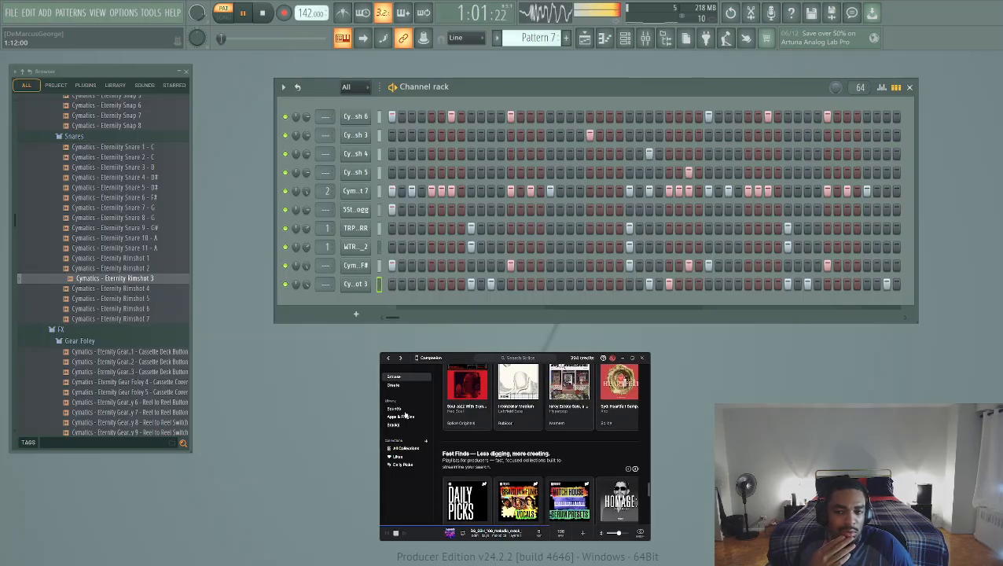
scroll(453, 442, down, 5)
scroll(453, 442, up, 10)
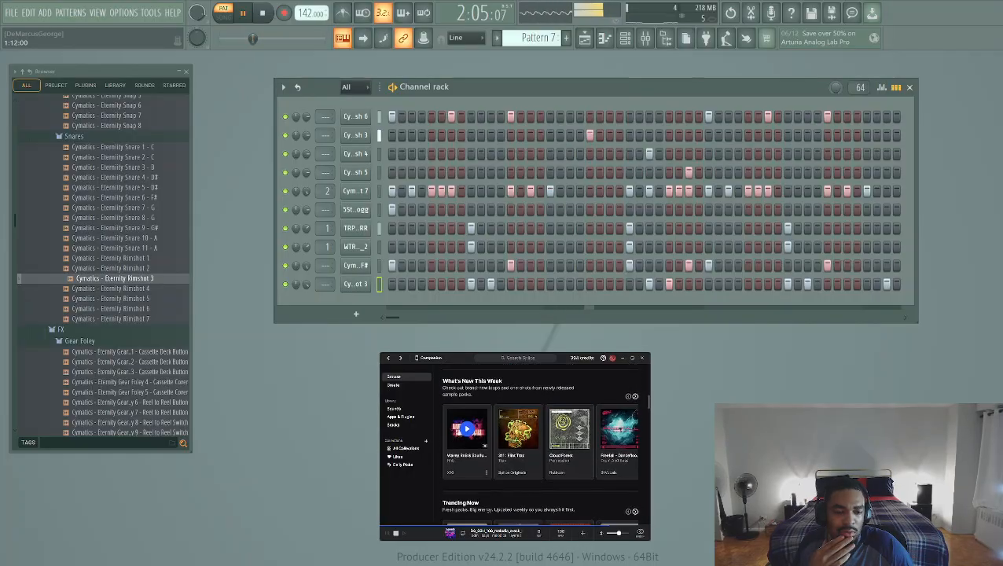
click(477, 451)
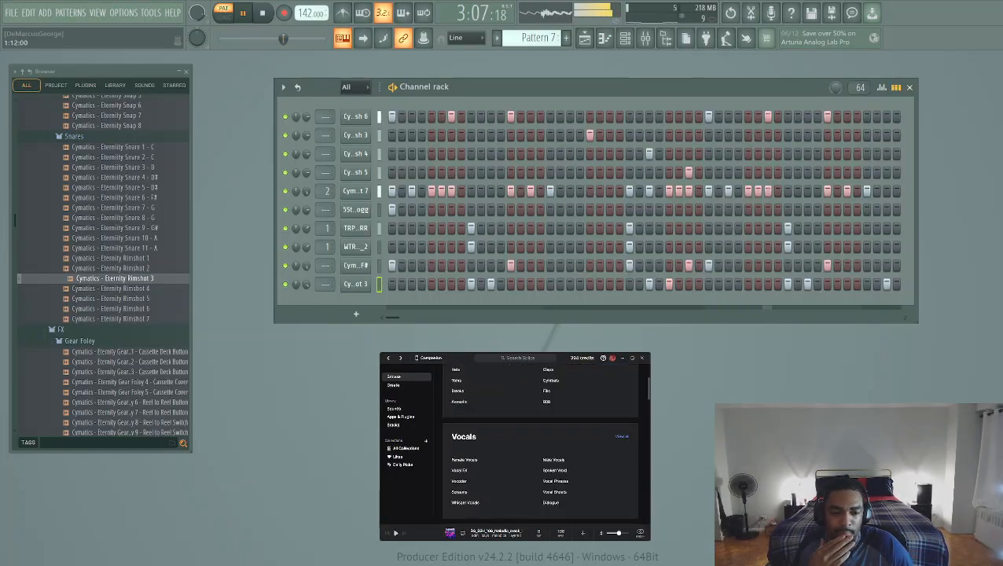
scroll(583, 484, down, 10)
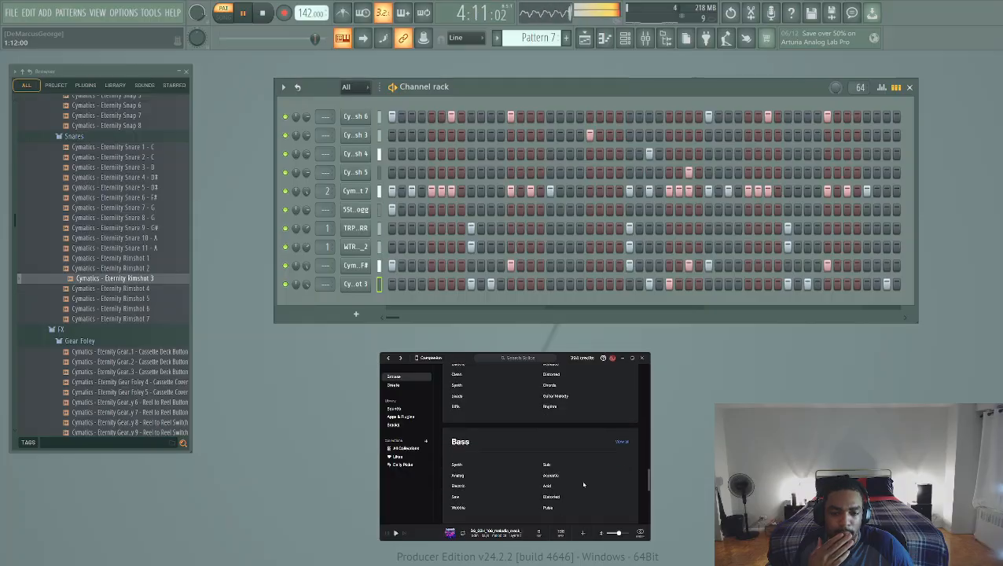
scroll(583, 484, down, 5)
click(620, 426)
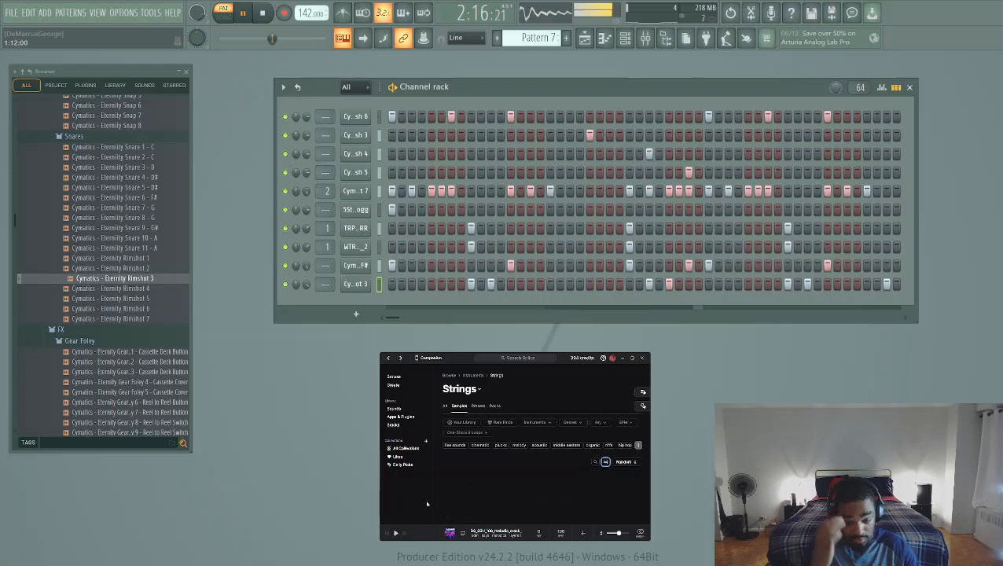
Audition the first Strings samples over the beat, including the 90 BPM string loop, and stop playback
click(470, 488)
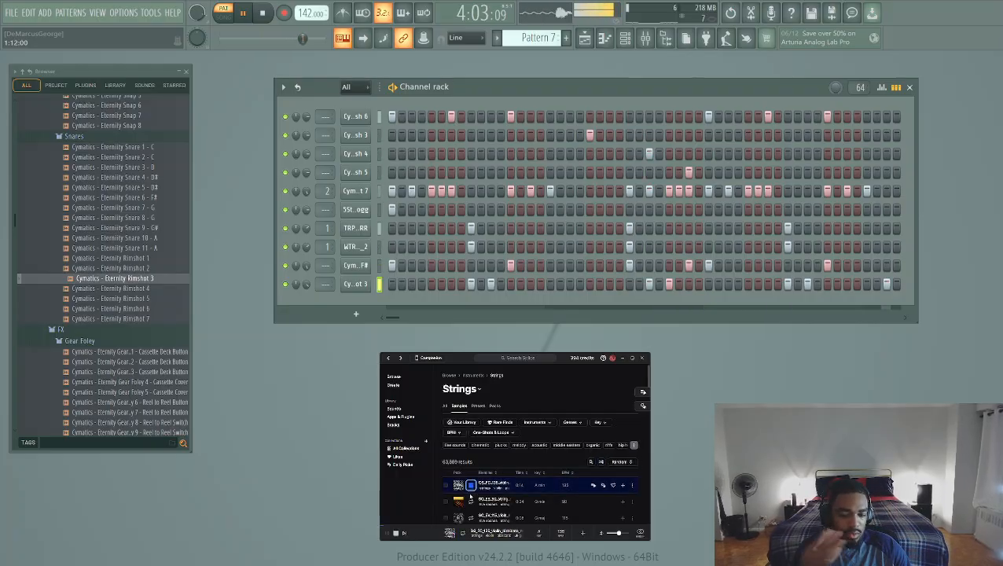
click(471, 500)
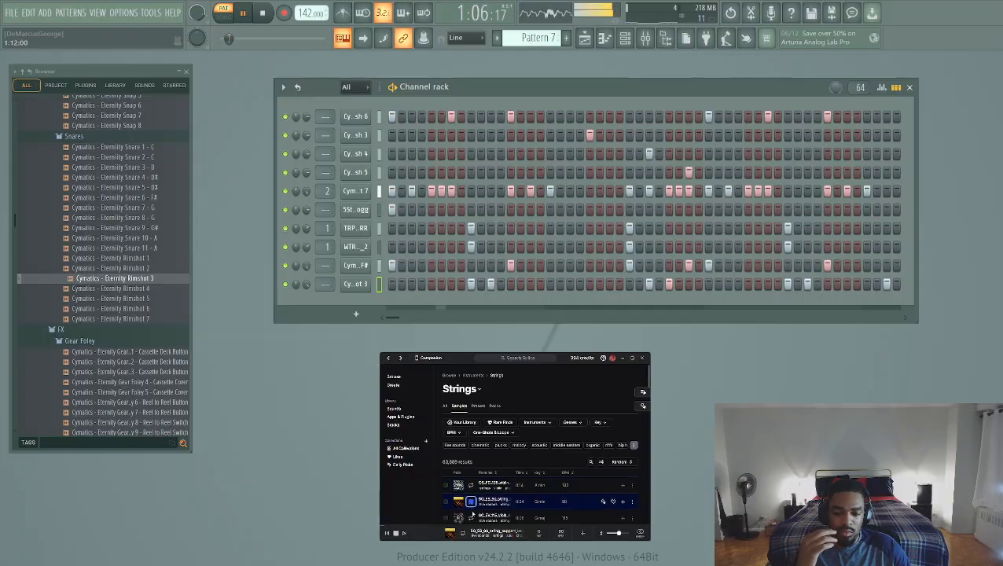
scroll(471, 501, down, 3)
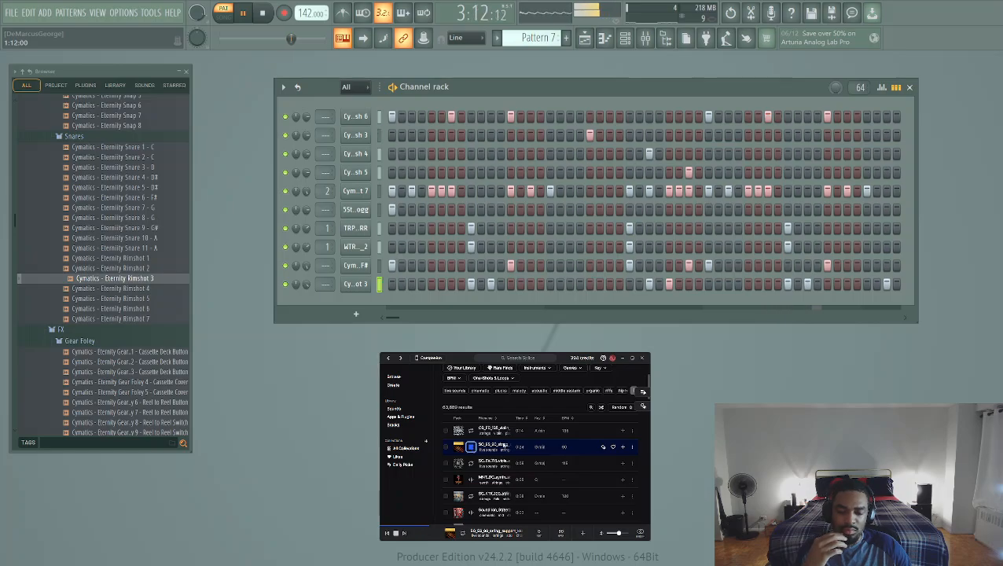
click(471, 447)
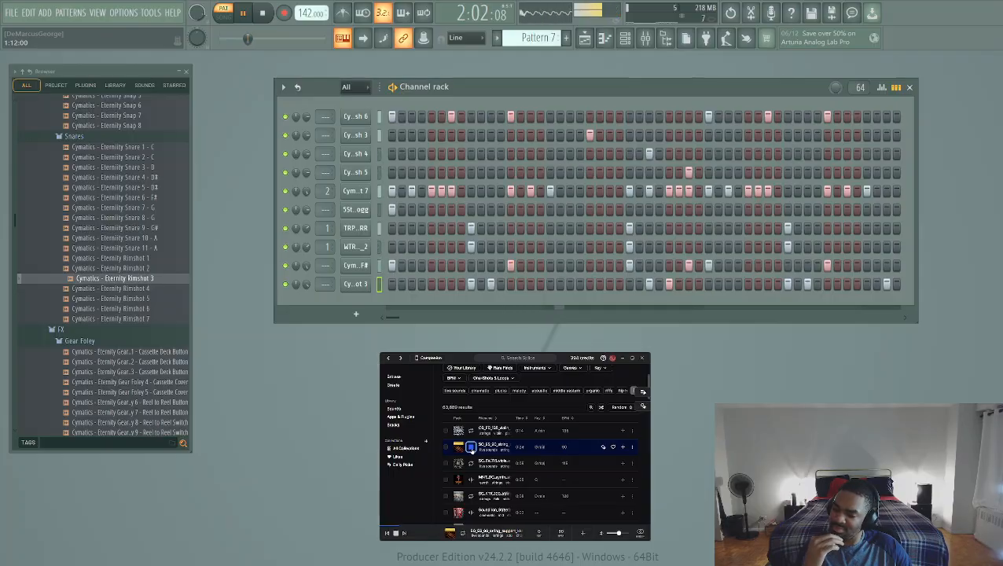
key(space)
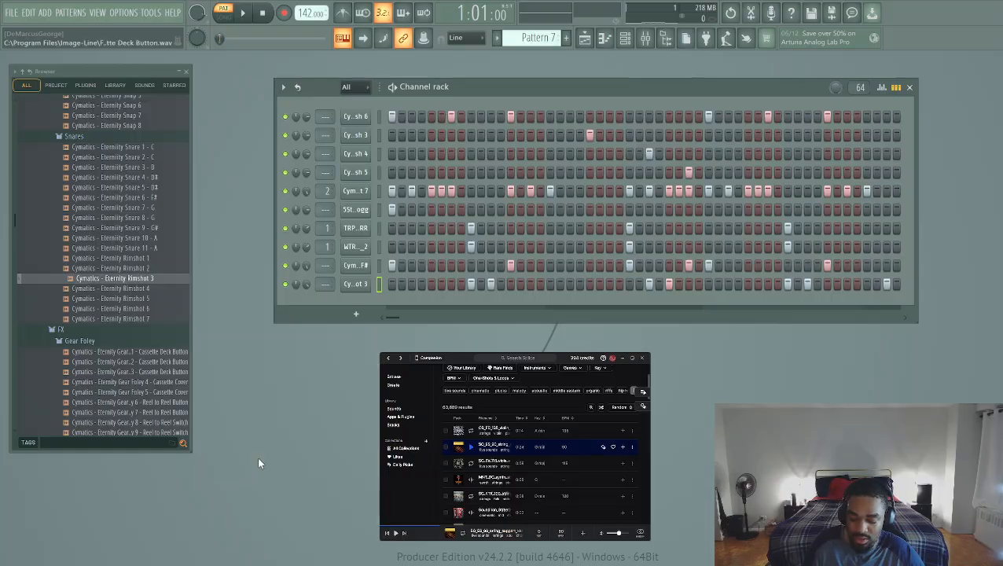
Play the beat again, add the downloaded 90 BPM string loop as a new channel below Rimshot 3 and stop playback
key(space)
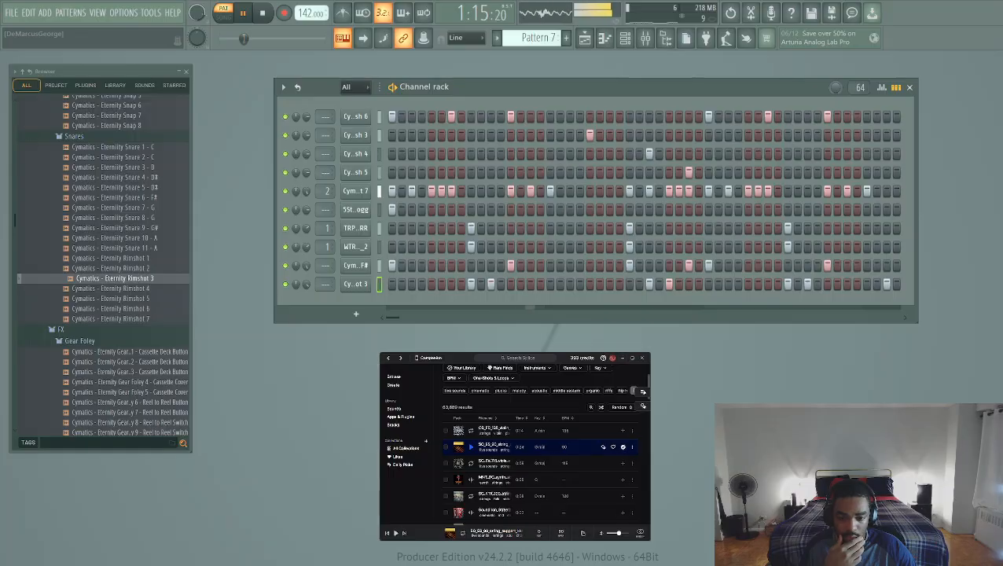
click(623, 358)
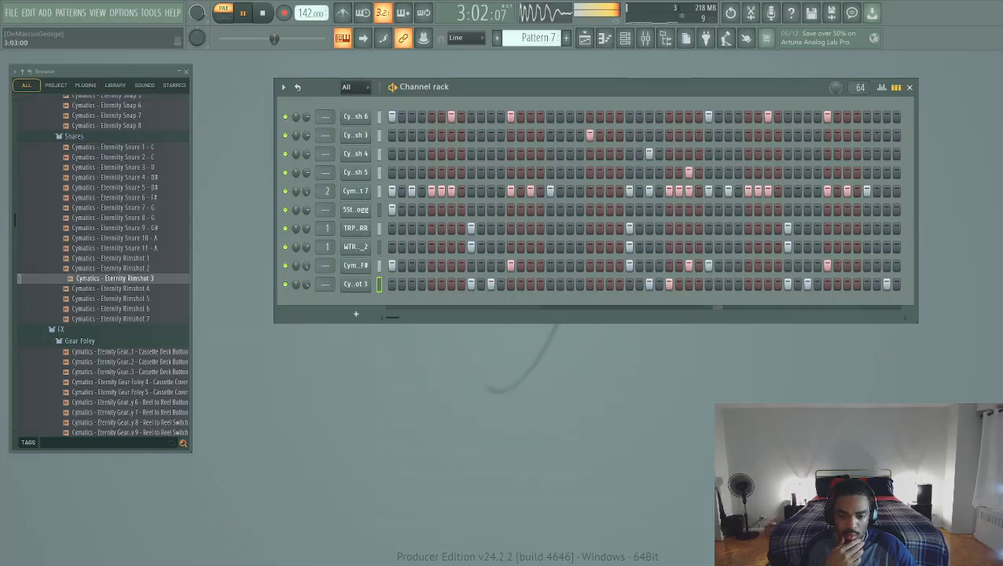
drag(622, 358, 376, 317)
key(space)
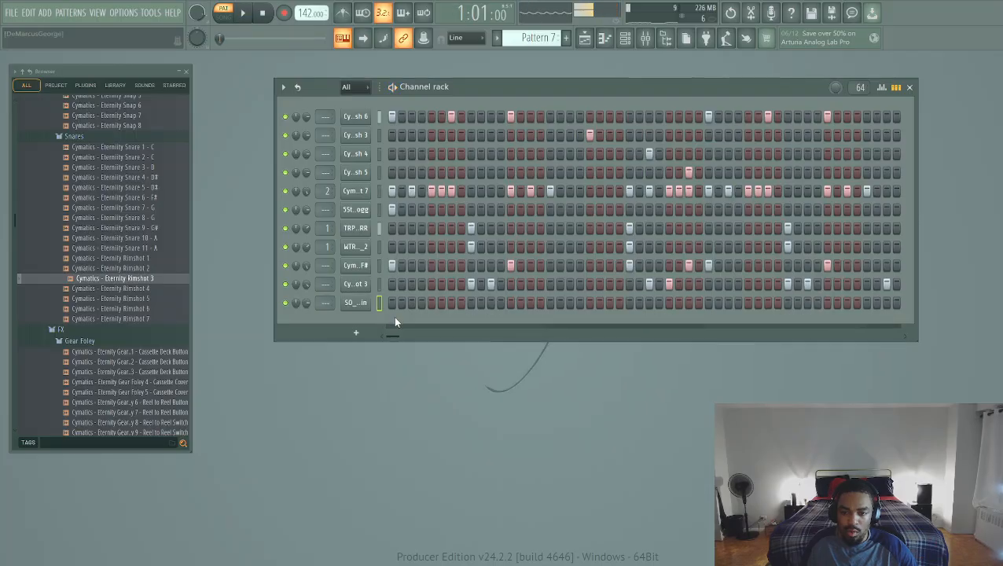
Trigger the string loop on the first step of its channel and play the beat to hear it
click(391, 302)
key(space)
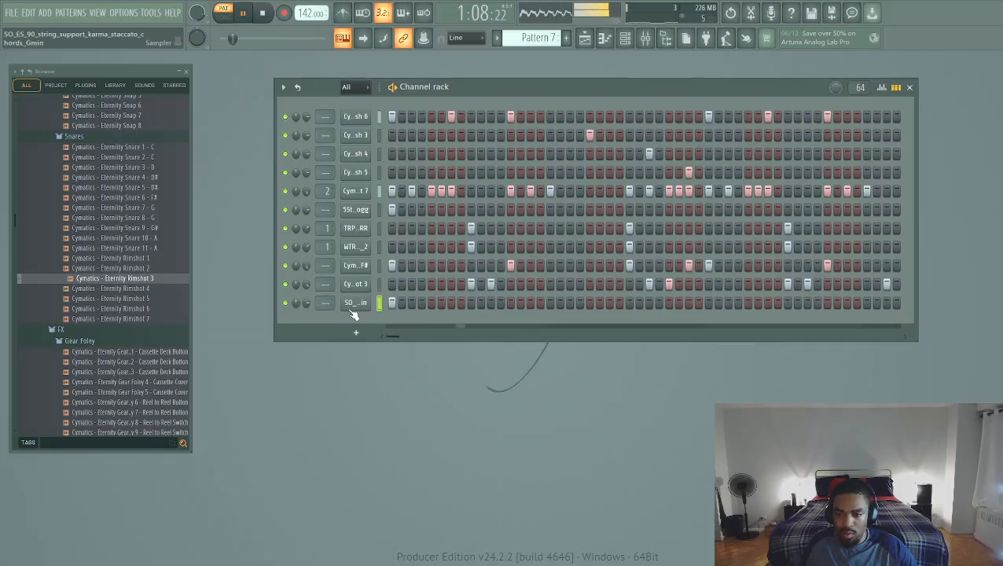
key(space)
Set the string loop's time stretching to Stretch mode with a clip tempo of 142 BPM and play the beat
click(358, 304)
drag(323, 131, 610, 146)
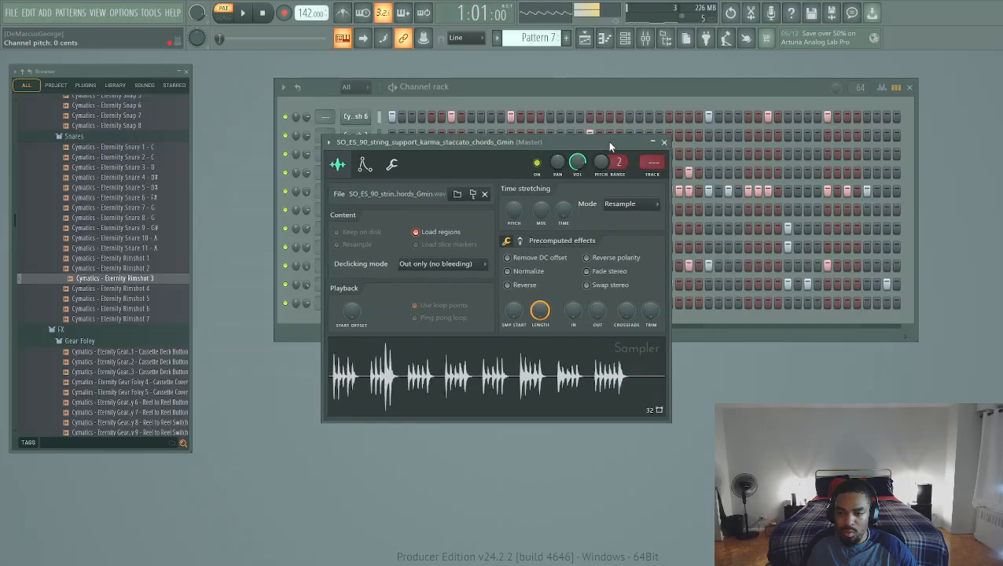
click(629, 210)
click(625, 238)
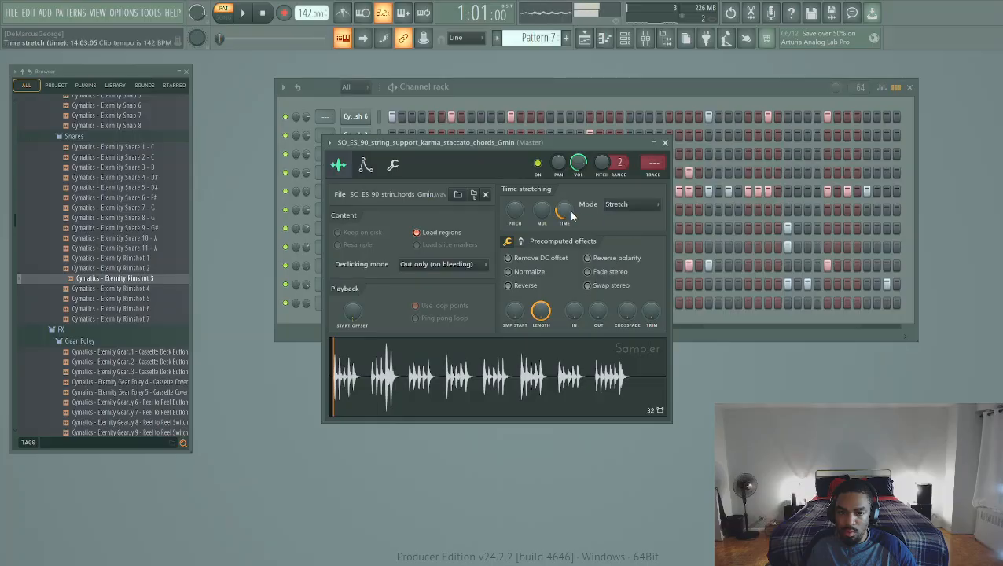
drag(566, 212, 563, 206)
key(space)
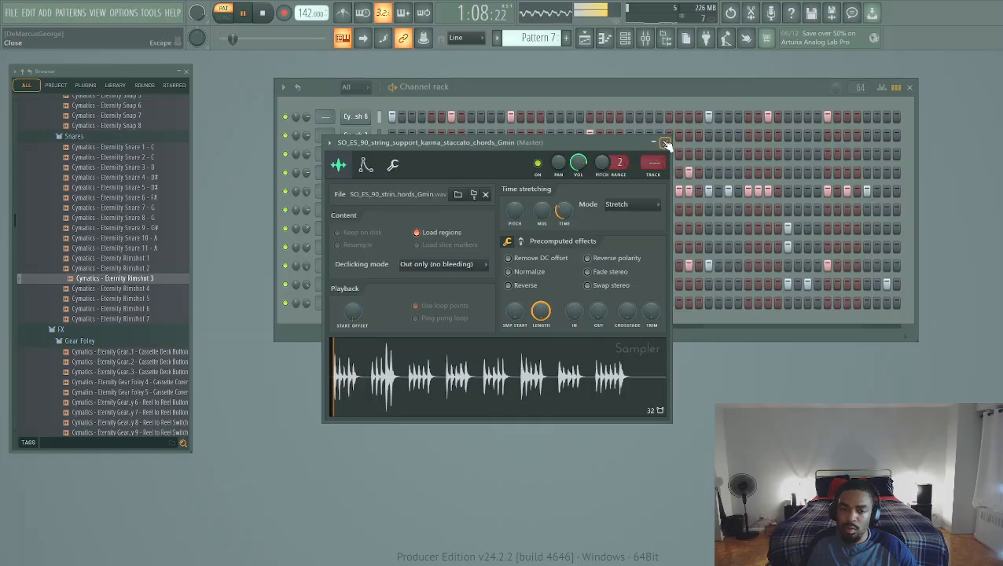
Try other time-stretch amounts on the string loop during playback, including clip tempos of 184 and 170 BPM, and close its settings
drag(563, 209, 570, 211)
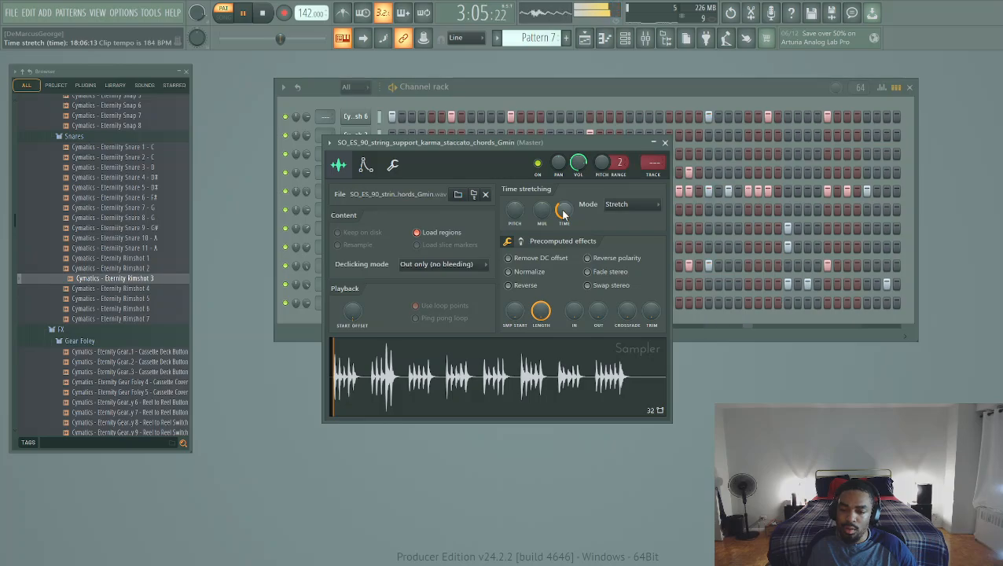
drag(564, 209, 564, 212)
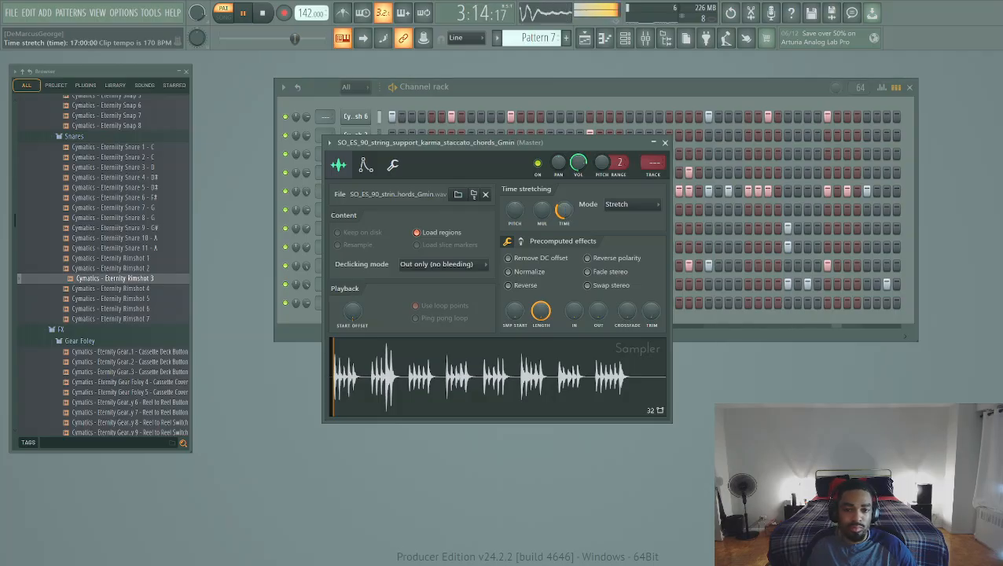
drag(564, 209, 567, 215)
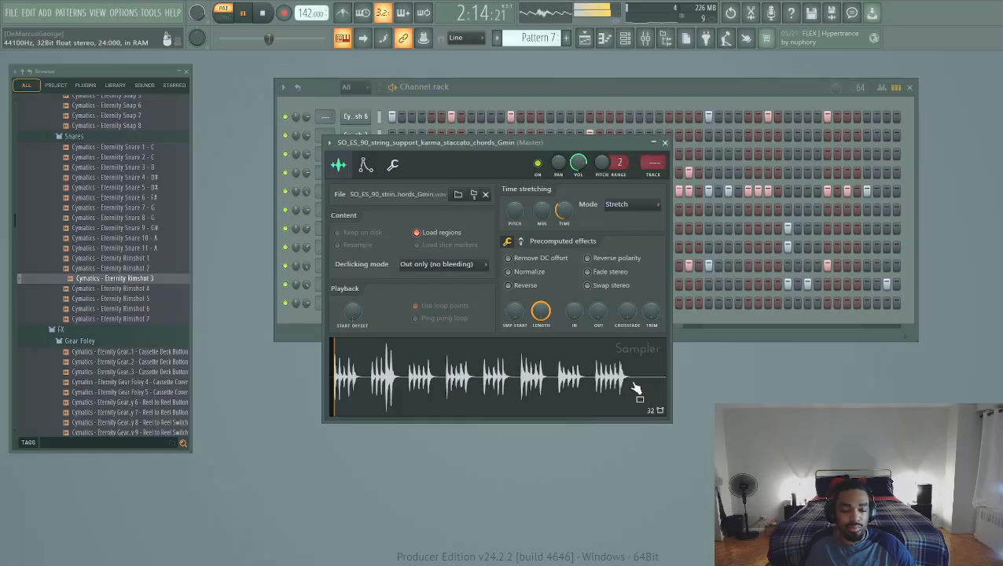
click(665, 143)
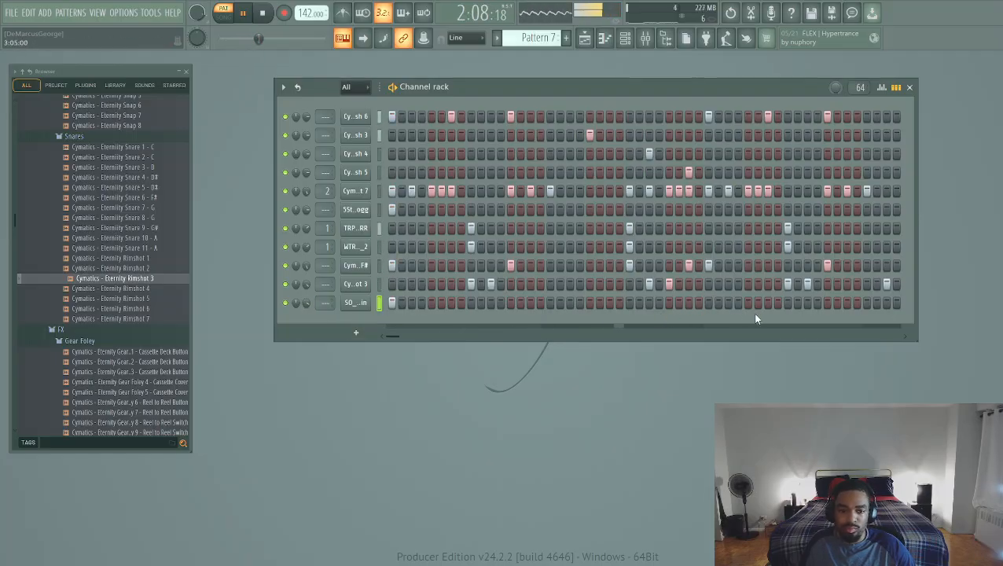
click(350, 308)
click(668, 144)
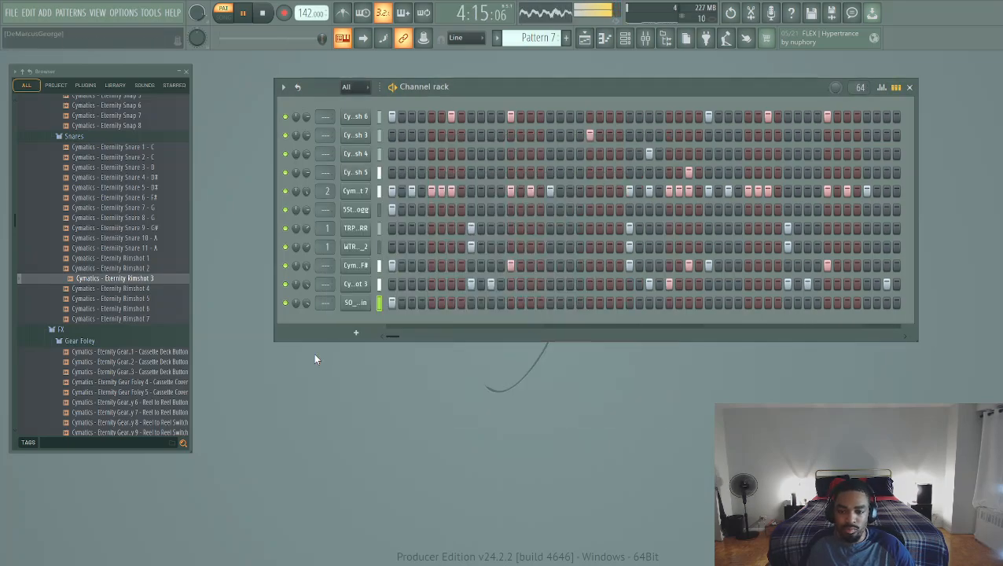
Open the string loop's piano roll, set the project tempo to 150 BPM and play the beat
key(F7)
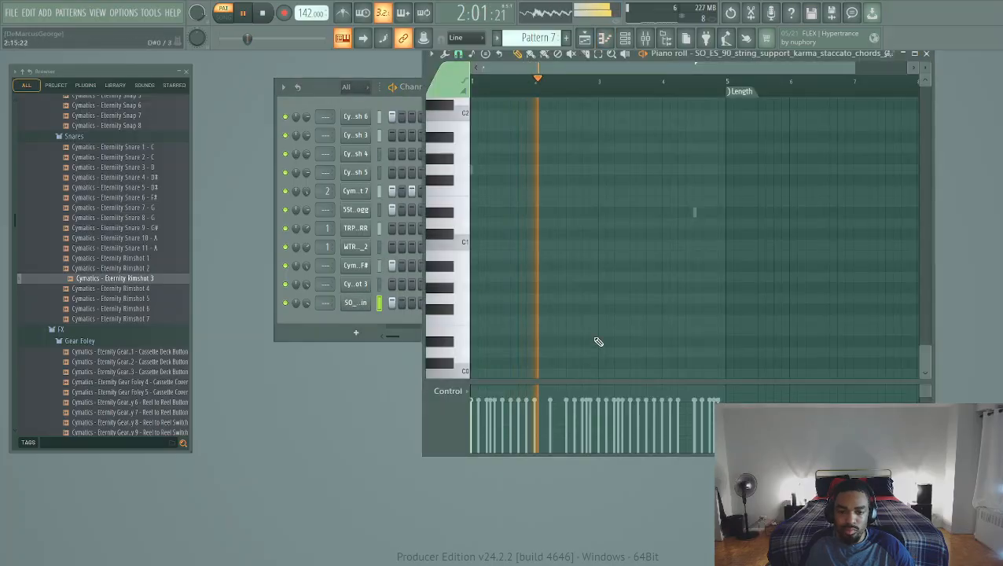
scroll(708, 291, up, 3)
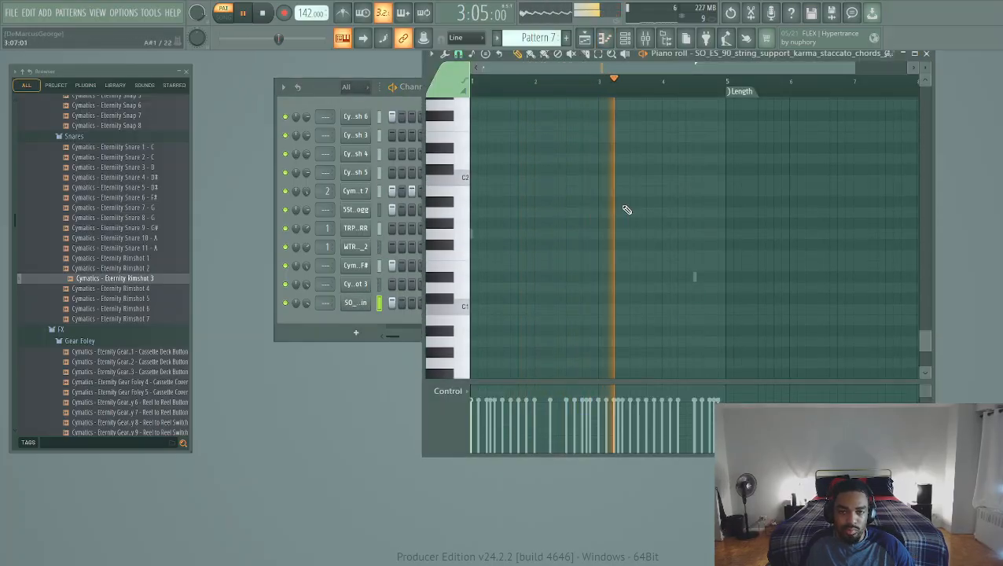
key(space)
drag(308, 14, 307, 11)
key(space)
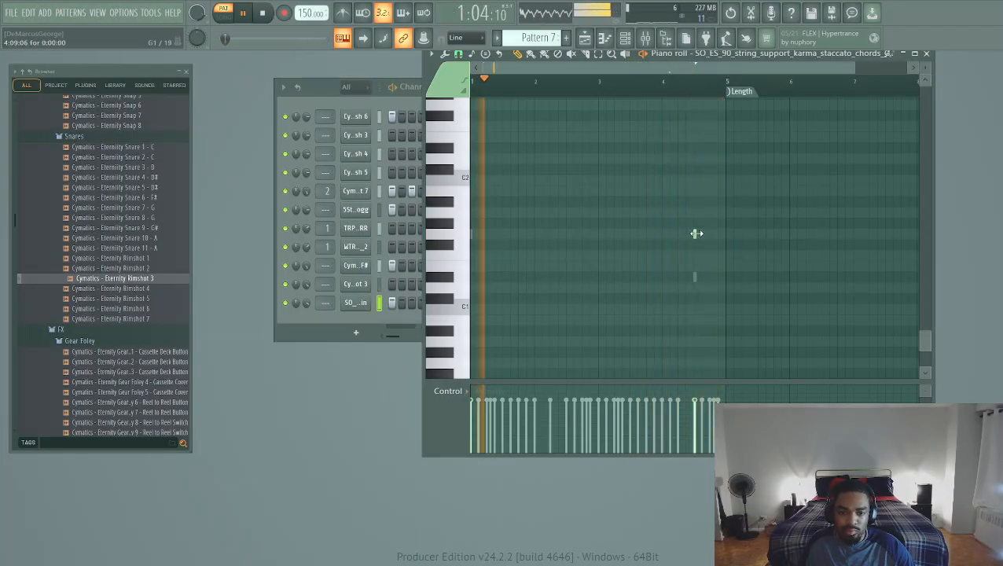
Stop the beat, close the piano roll and delete the string loop channel
click(383, 304)
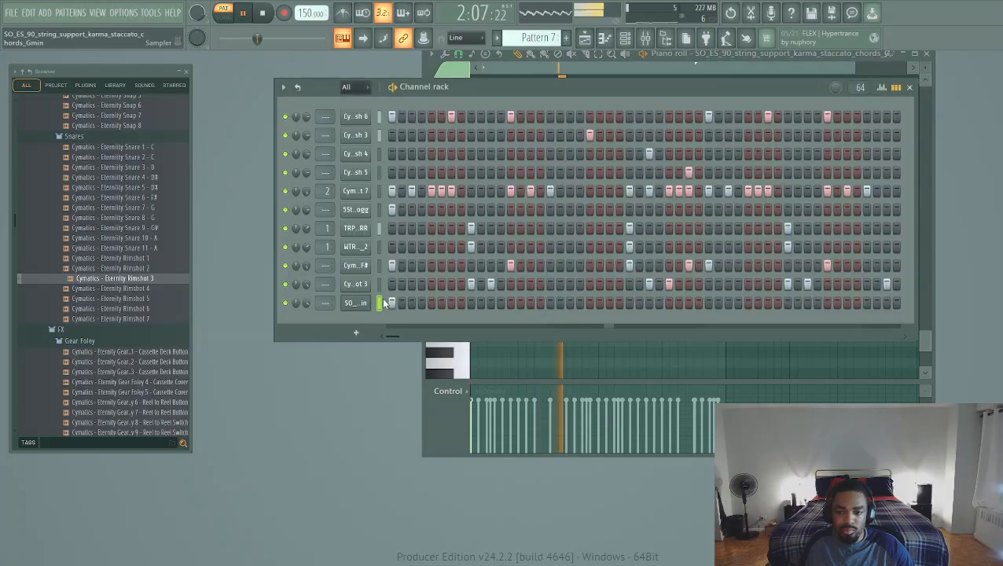
click(353, 302)
click(306, 335)
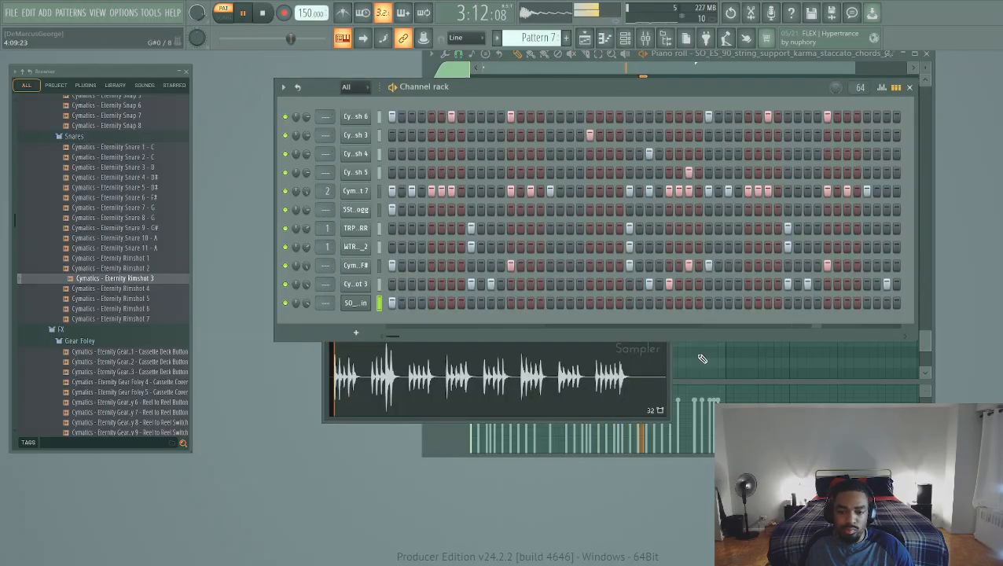
click(702, 358)
key(space)
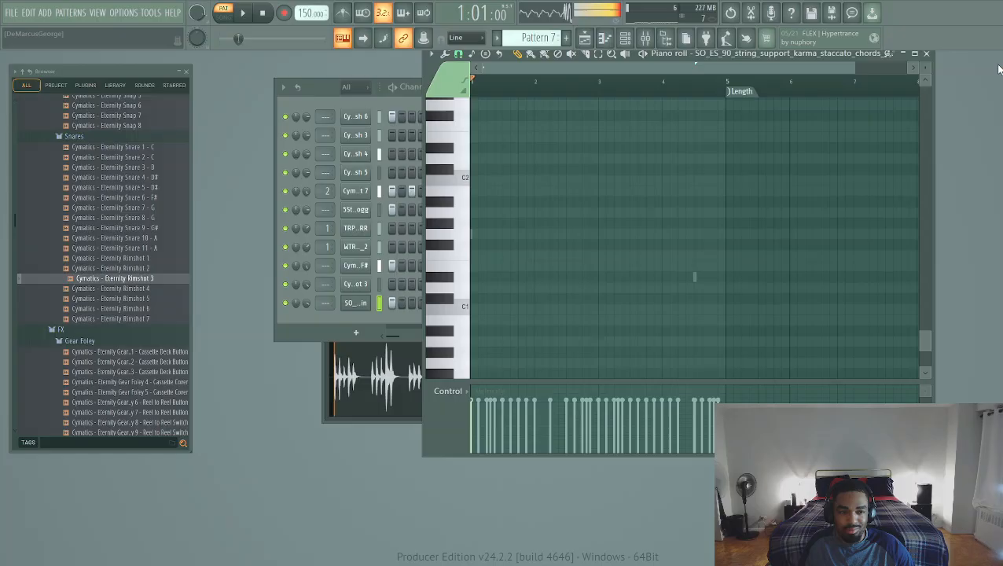
click(925, 53)
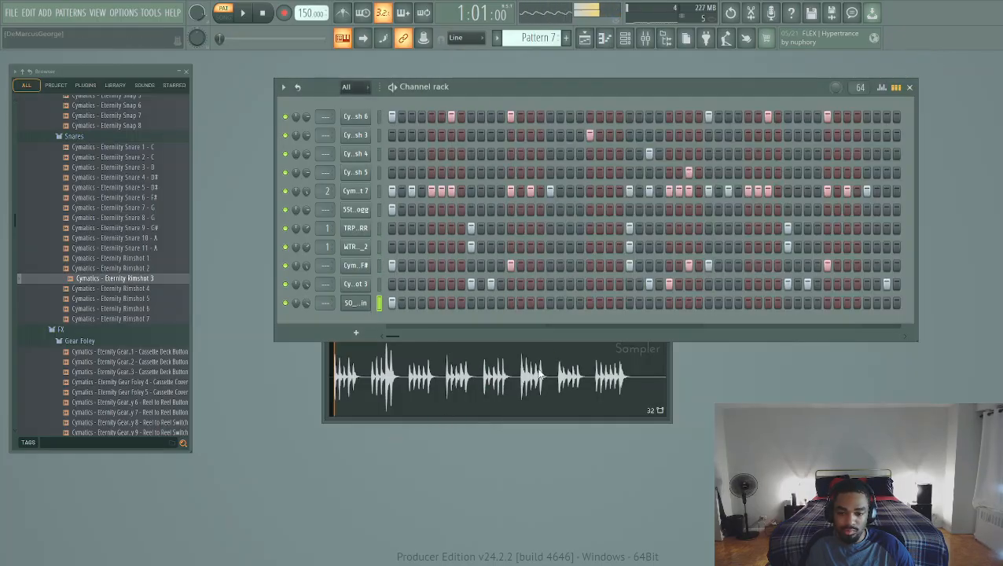
key(alt+Delete)
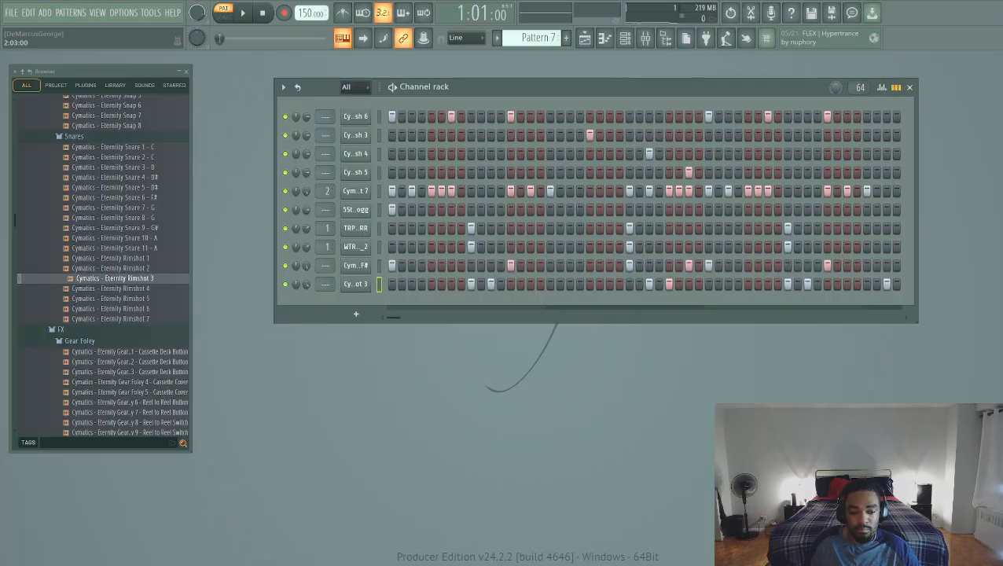
Bring up Splice, play the beat and set the project tempo to 142 BPM
key(alt+Tab)
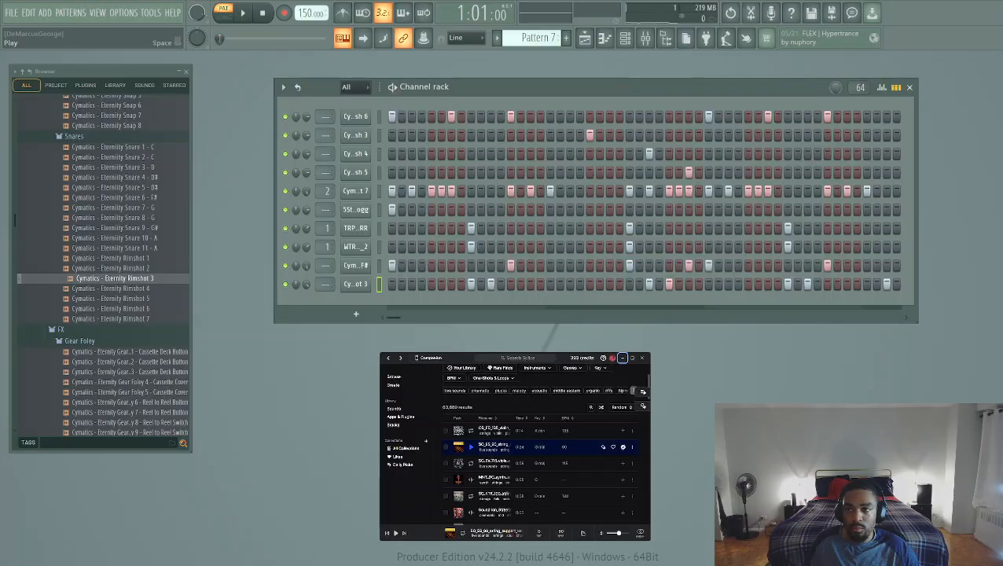
key(space)
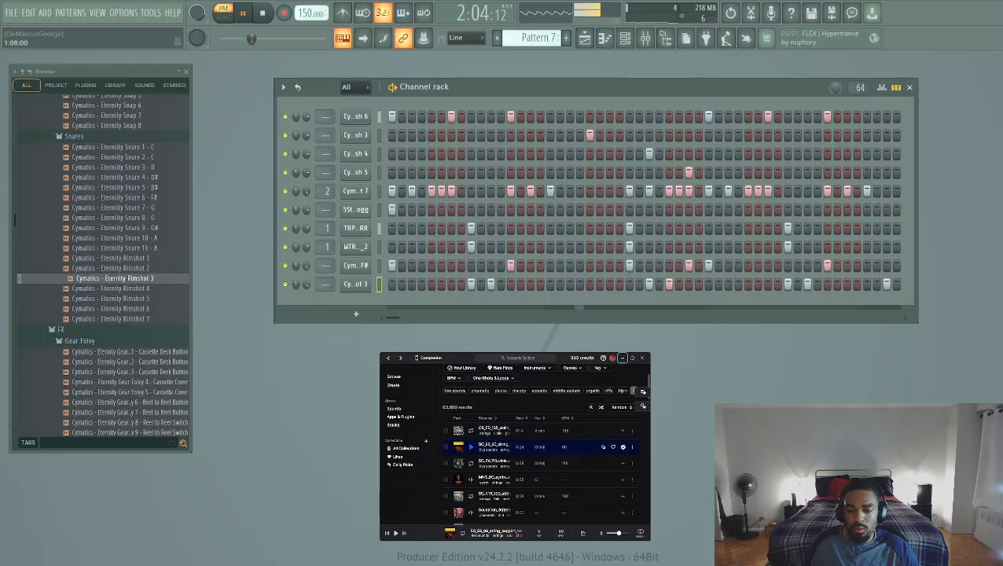
drag(308, 12, 309, 14)
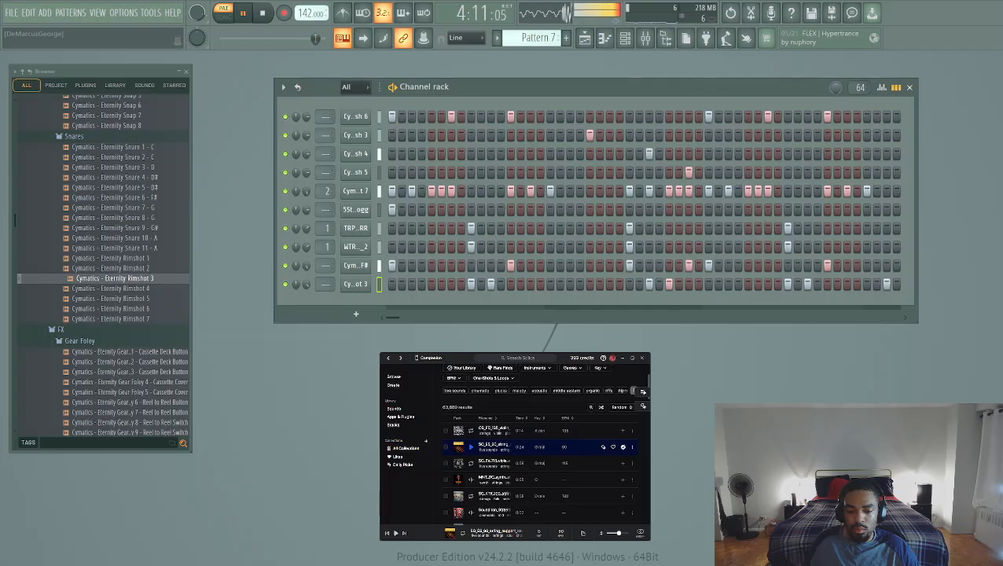
Audition the Strings samples directly below the 90 BPM string loop over the beat
click(474, 463)
scroll(476, 461, down, 1)
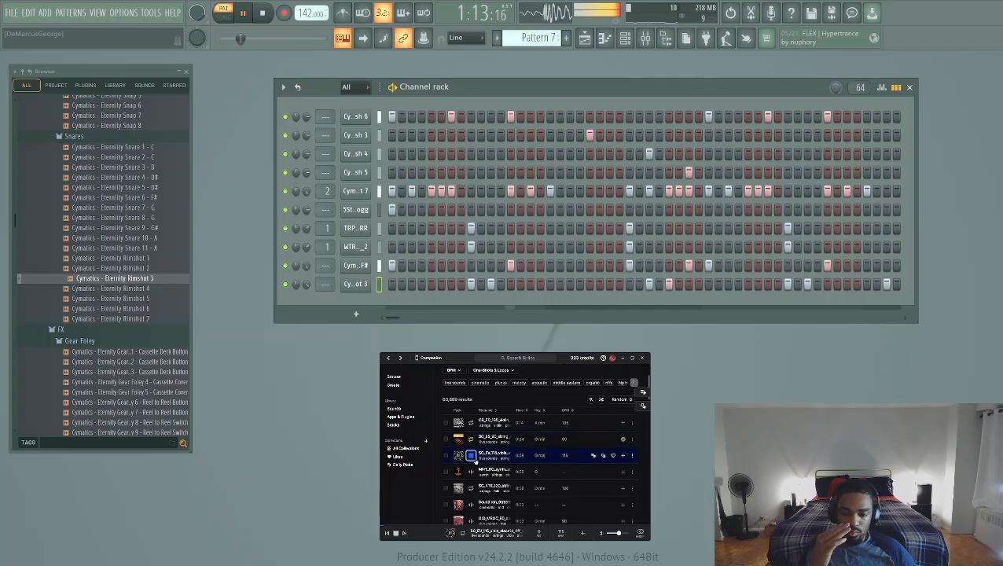
scroll(476, 461, down, 3)
click(471, 424)
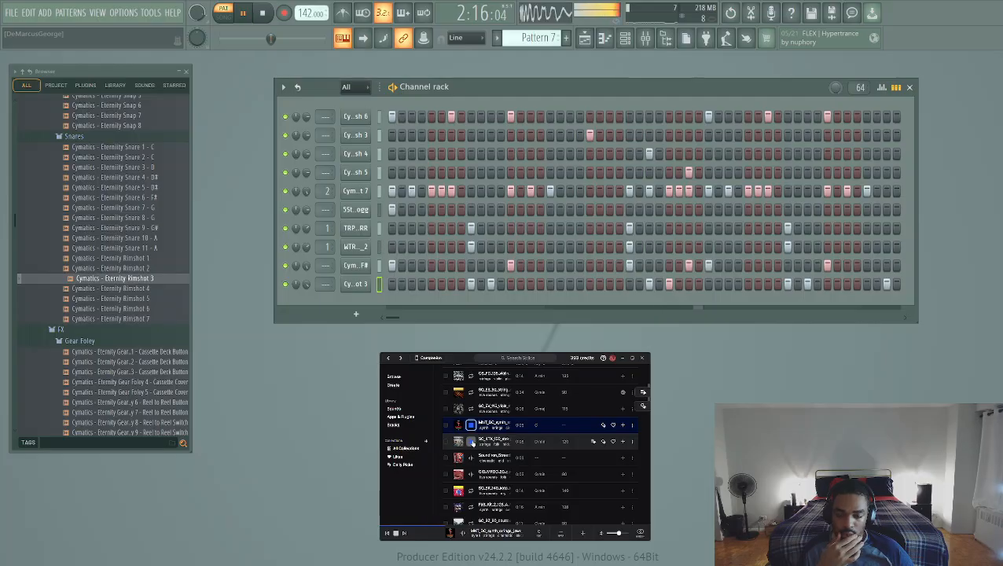
click(470, 444)
scroll(471, 445, down, 2)
click(472, 432)
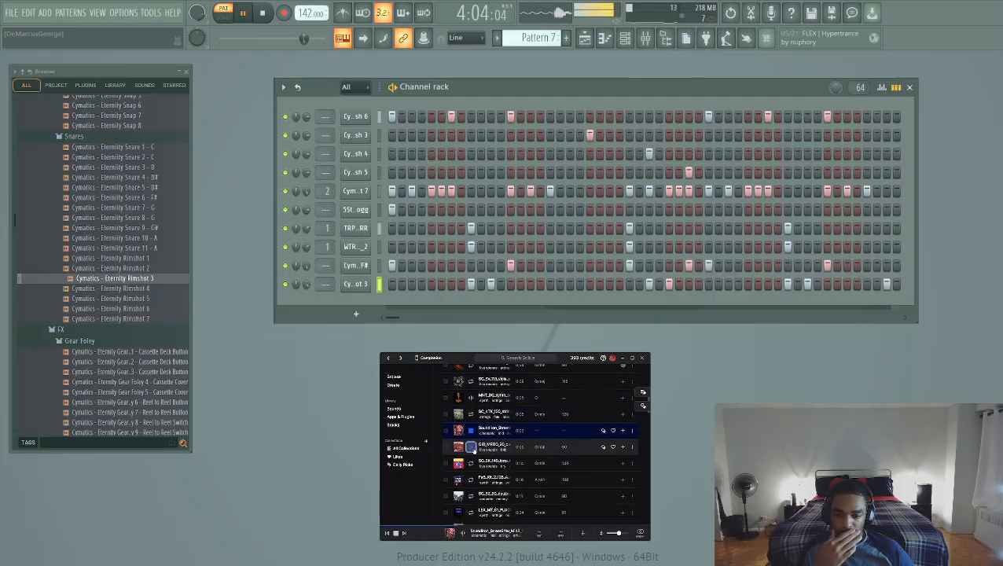
Audition further Strings samples down the list over the beat, ending with the LEX pluck loop
click(471, 446)
click(471, 463)
click(471, 479)
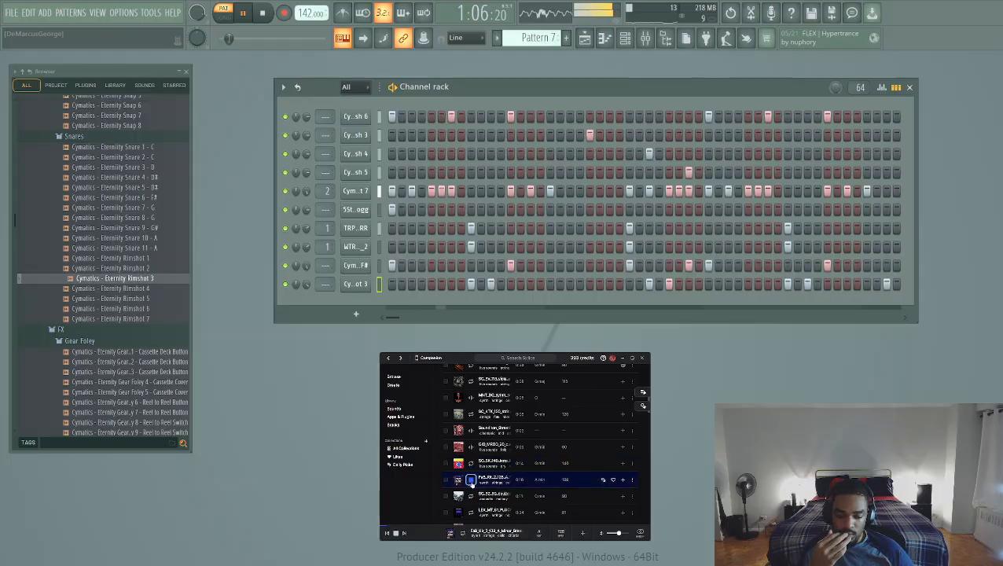
click(471, 495)
scroll(469, 486, down, 3)
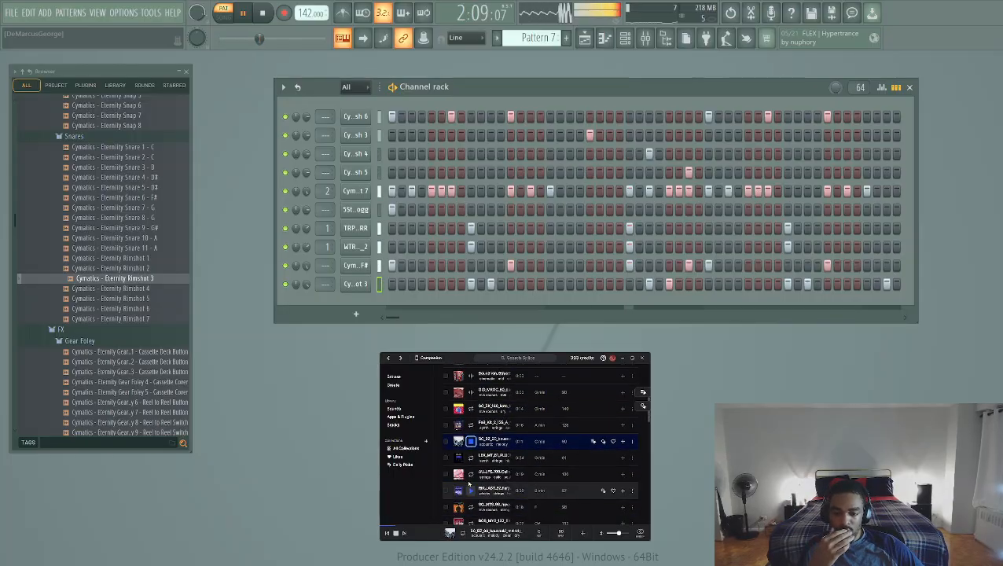
click(471, 457)
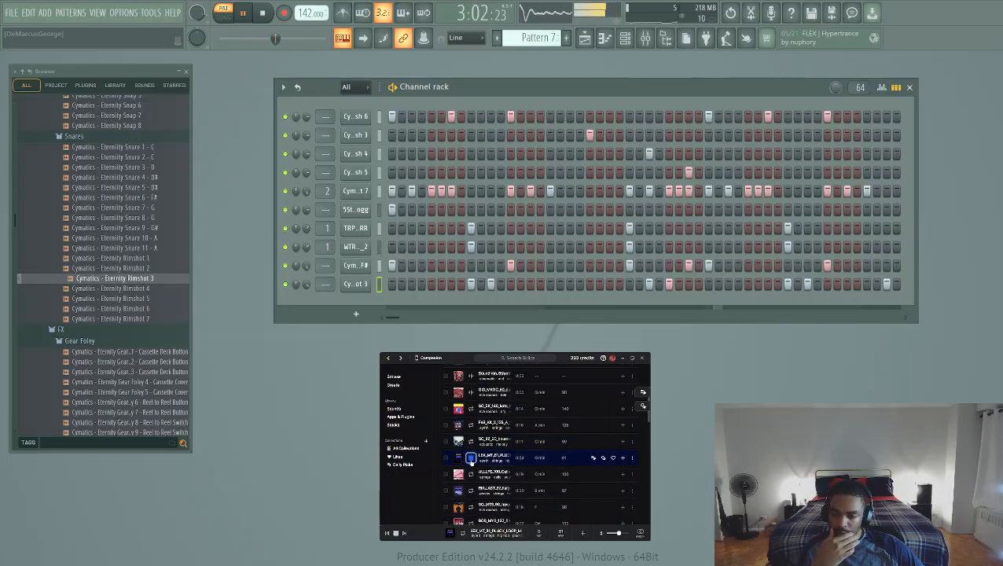
Return to Splice's browse page and open the full Brass & Woodwinds category
click(401, 377)
scroll(461, 420, down, 2)
click(465, 424)
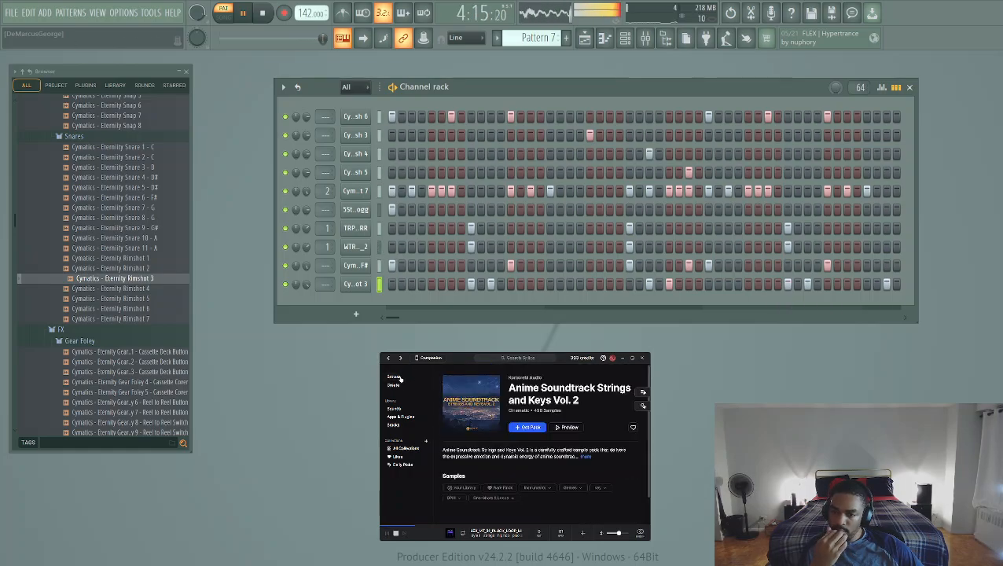
click(395, 377)
scroll(472, 464, down, 6)
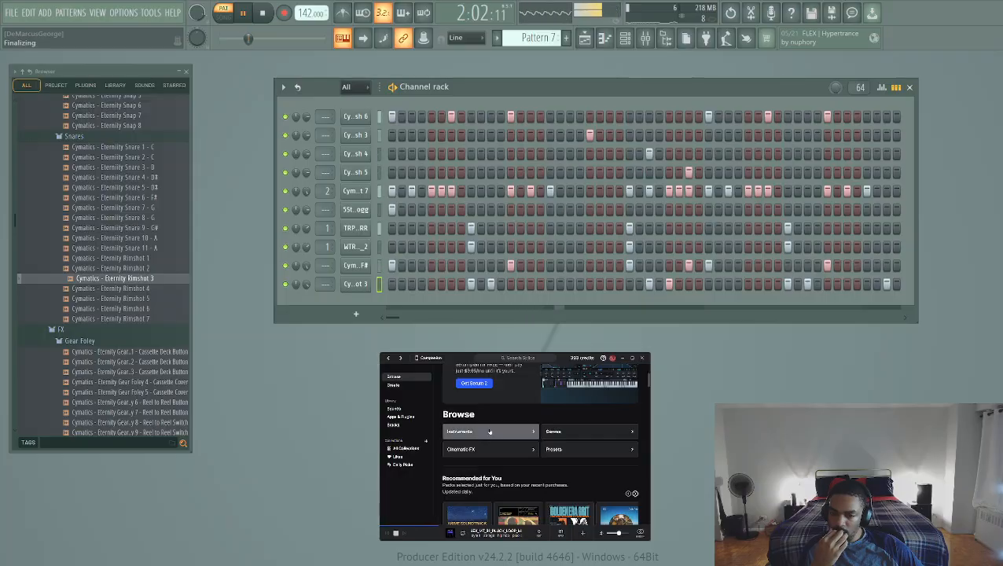
scroll(495, 465, down, 5)
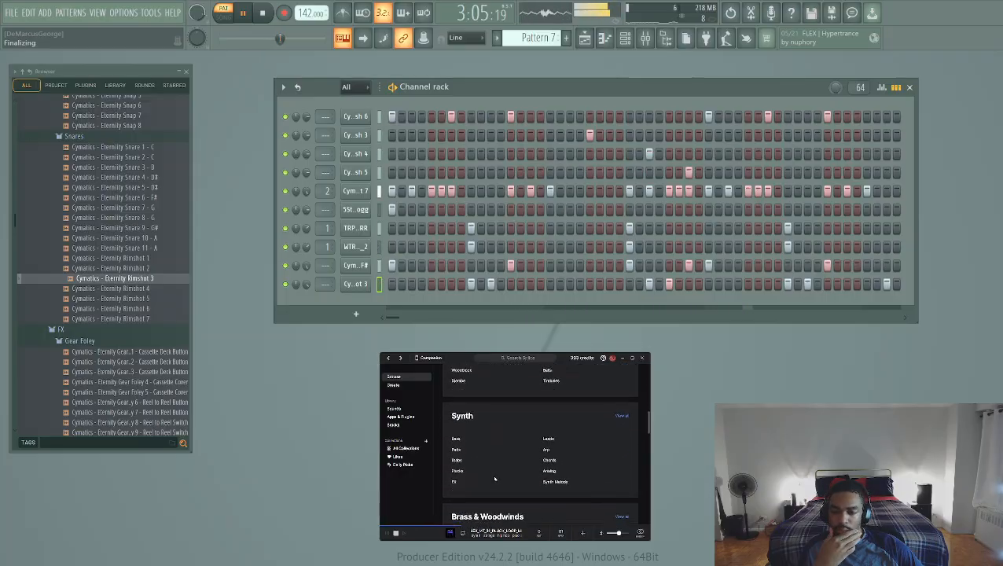
click(621, 385)
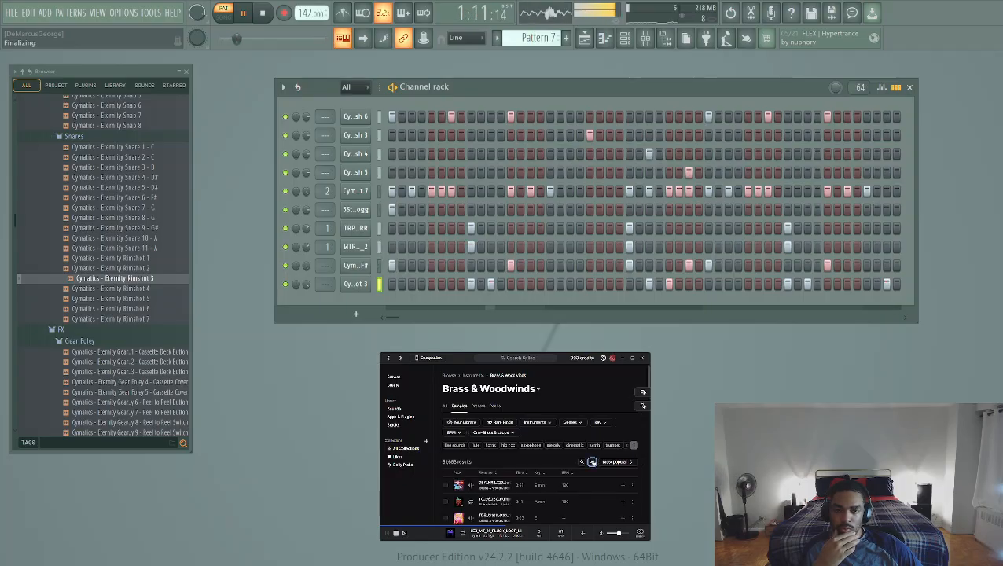
Shuffle the Brass & Woodwinds samples into random order and audition the first few over the beat
click(592, 461)
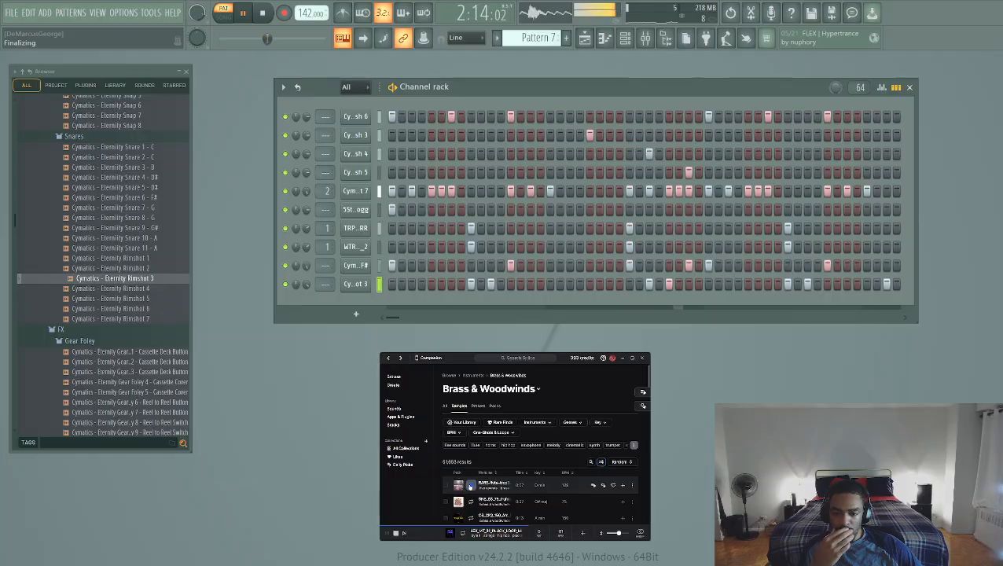
click(470, 485)
scroll(470, 482, down, 1)
click(470, 446)
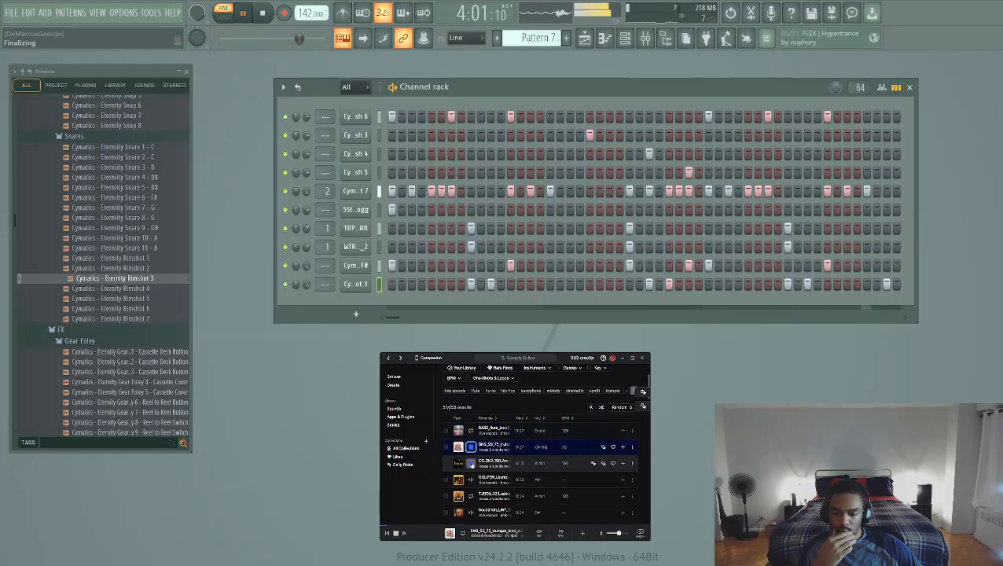
click(471, 463)
click(471, 480)
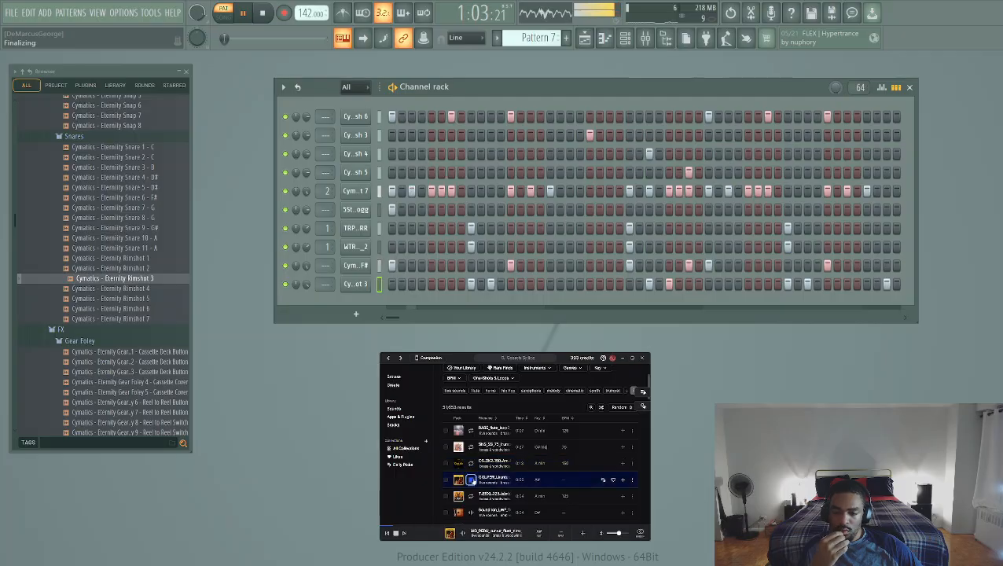
Audition further Brass & Woodwinds samples down the list over the beat
scroll(472, 477, down, 1)
click(470, 442)
click(471, 457)
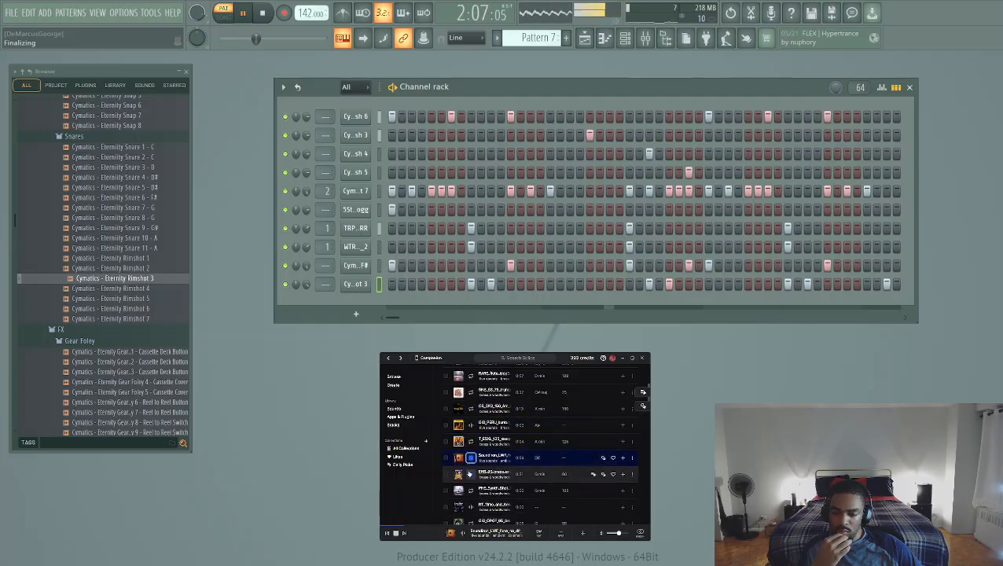
click(471, 474)
click(471, 490)
scroll(470, 492, down, 1)
scroll(471, 492, down, 1)
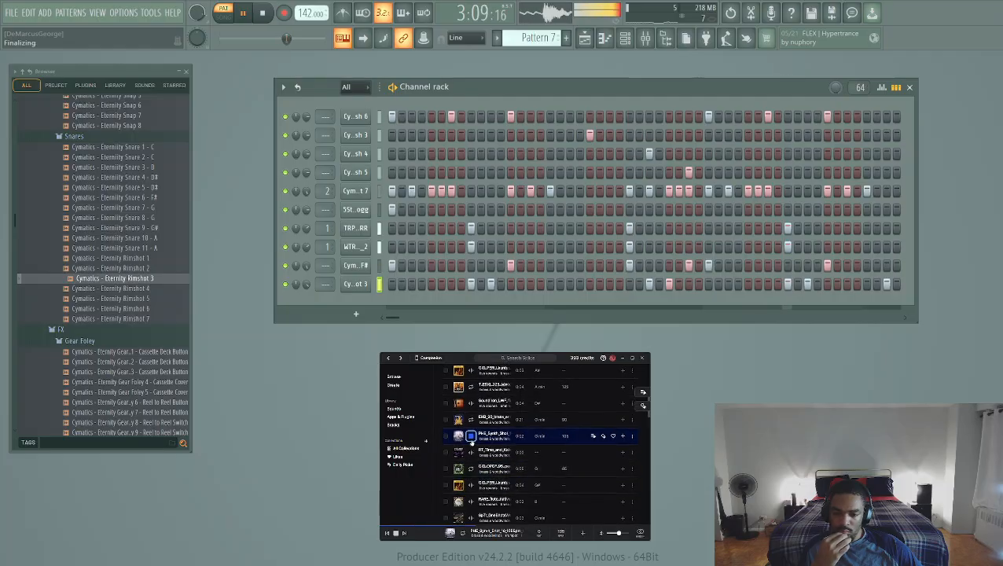
click(470, 452)
click(471, 469)
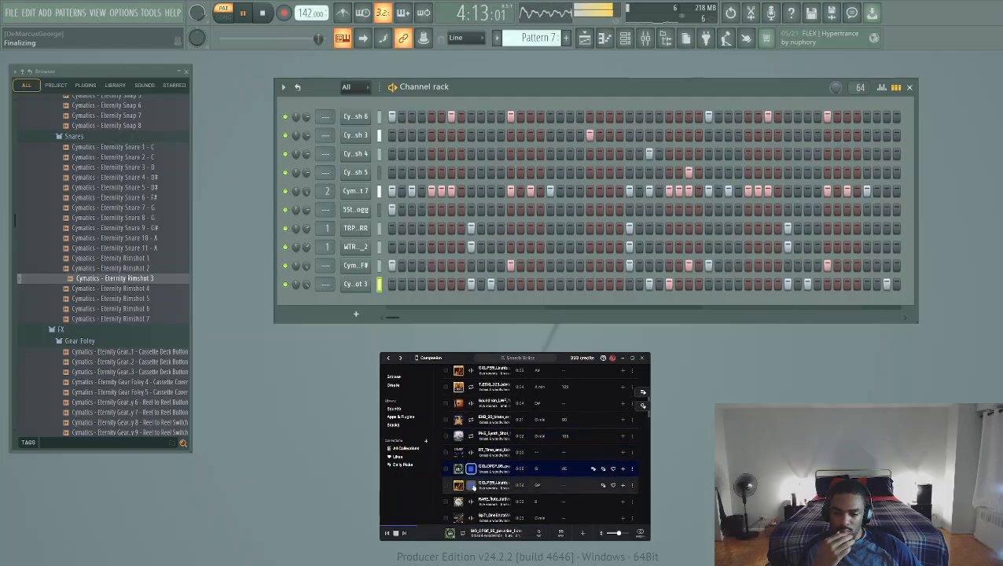
click(473, 486)
Return to Splice's browse page and open the full Keys category under Instruments
click(397, 377)
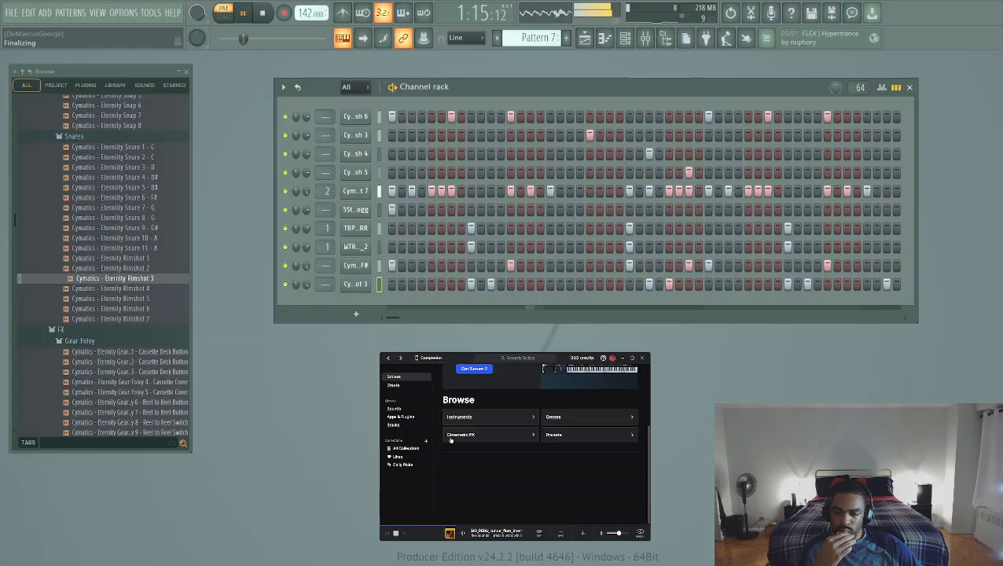
scroll(469, 400, down, 2)
scroll(476, 424, up, 1)
scroll(483, 393, up, 1)
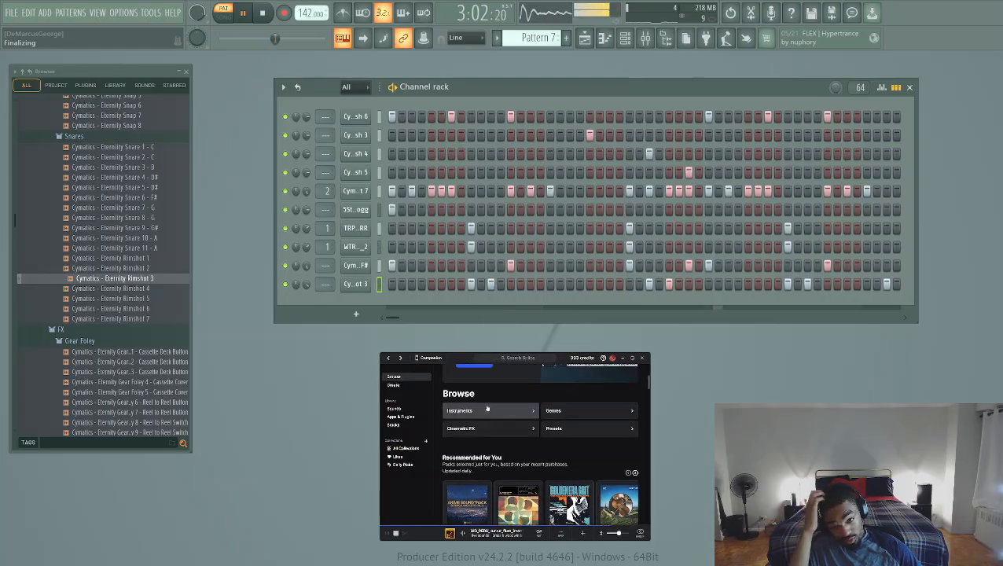
click(487, 409)
scroll(519, 448, down, 5)
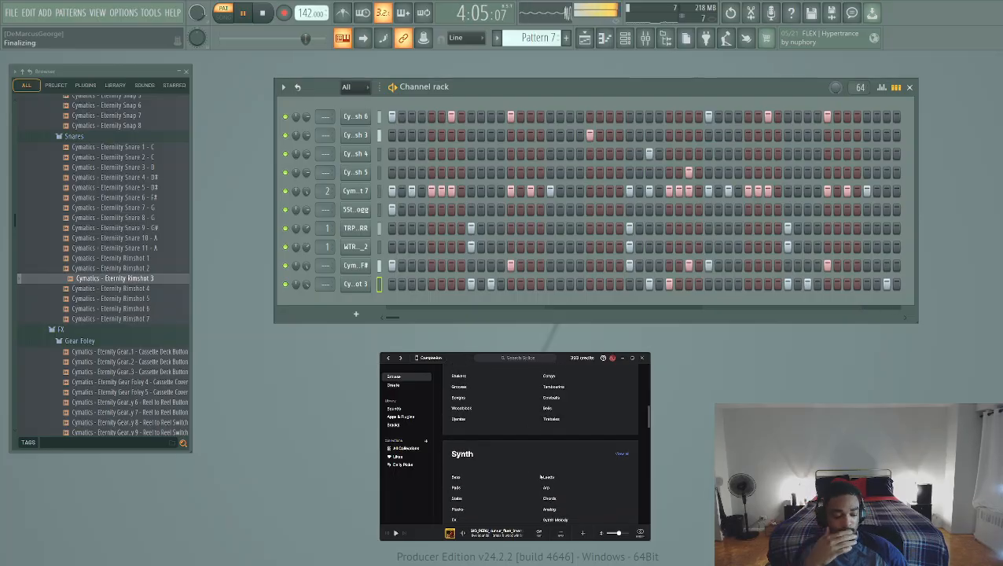
scroll(566, 468, down, 4)
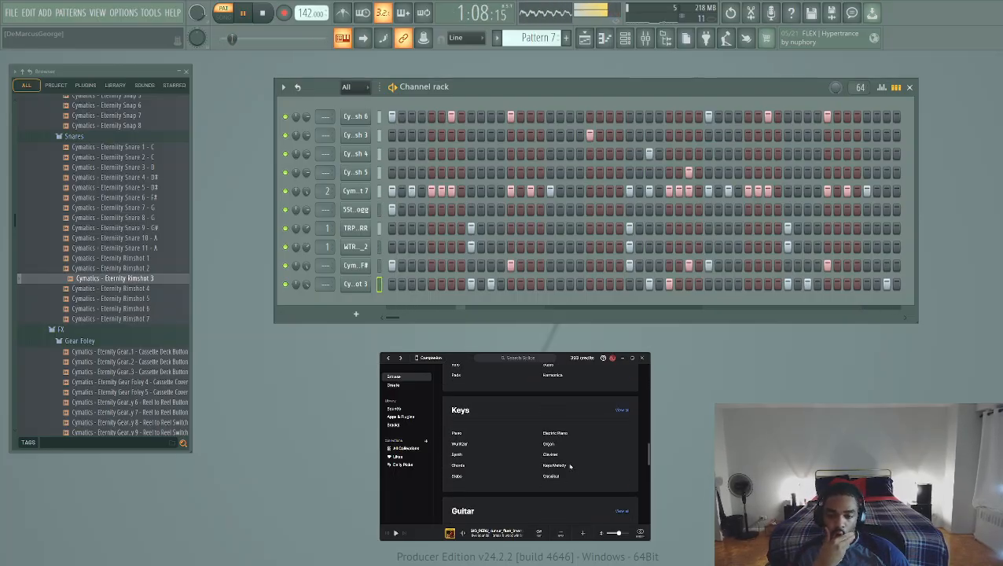
click(622, 411)
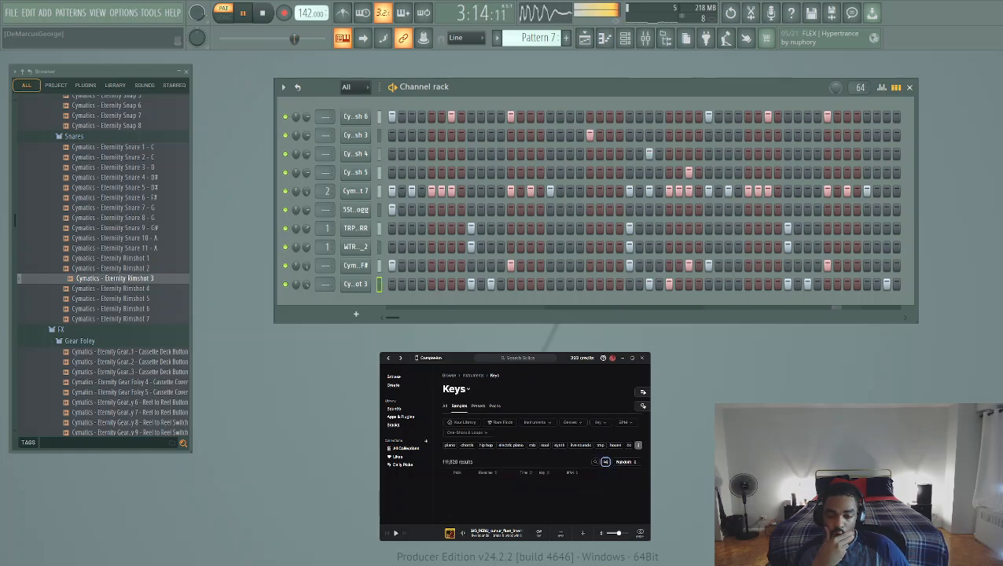
Audition the first Keys samples in order over the beat, ending with the 100 BPM piano chords loop
click(472, 485)
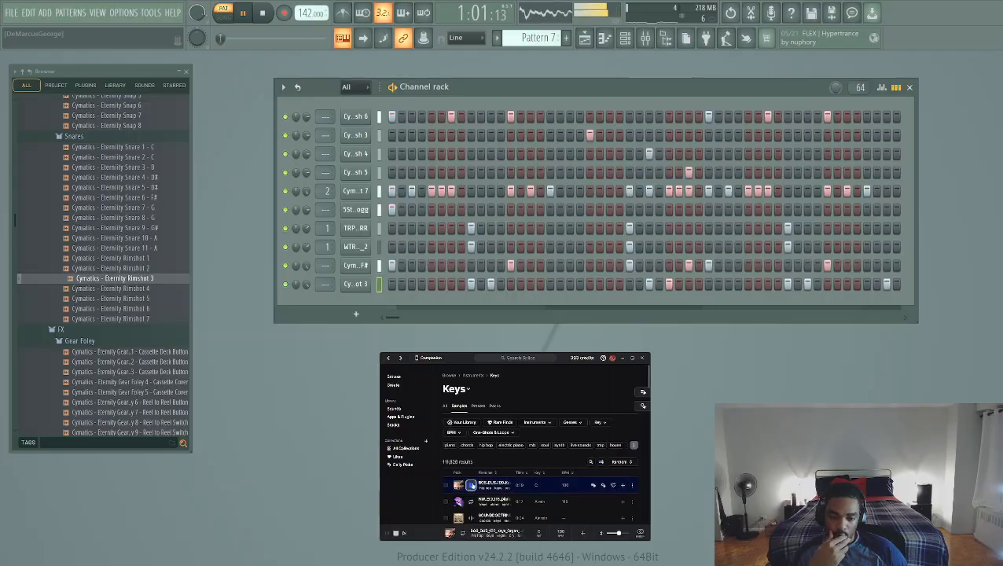
scroll(471, 485, down, 2)
click(472, 420)
click(475, 435)
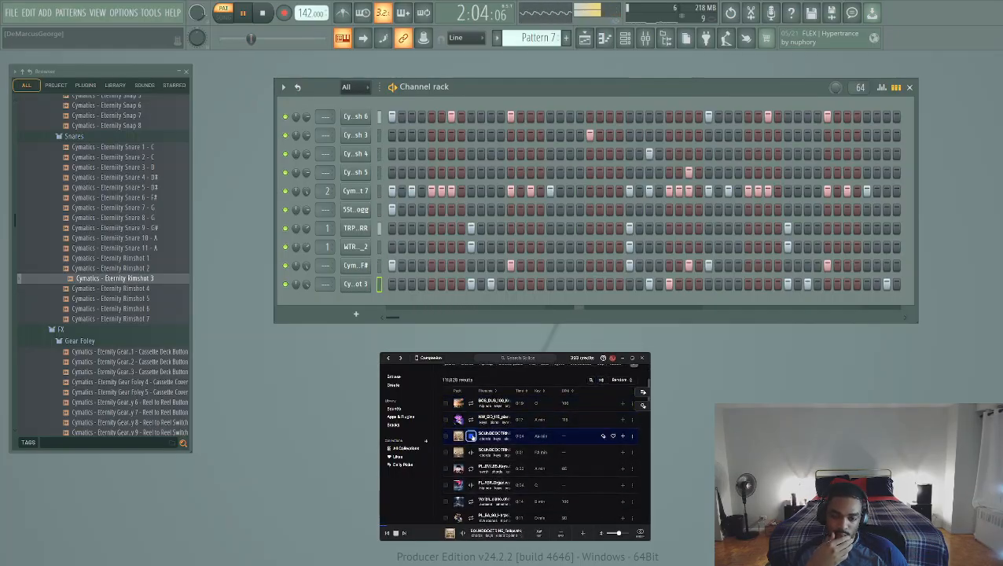
click(474, 453)
click(472, 469)
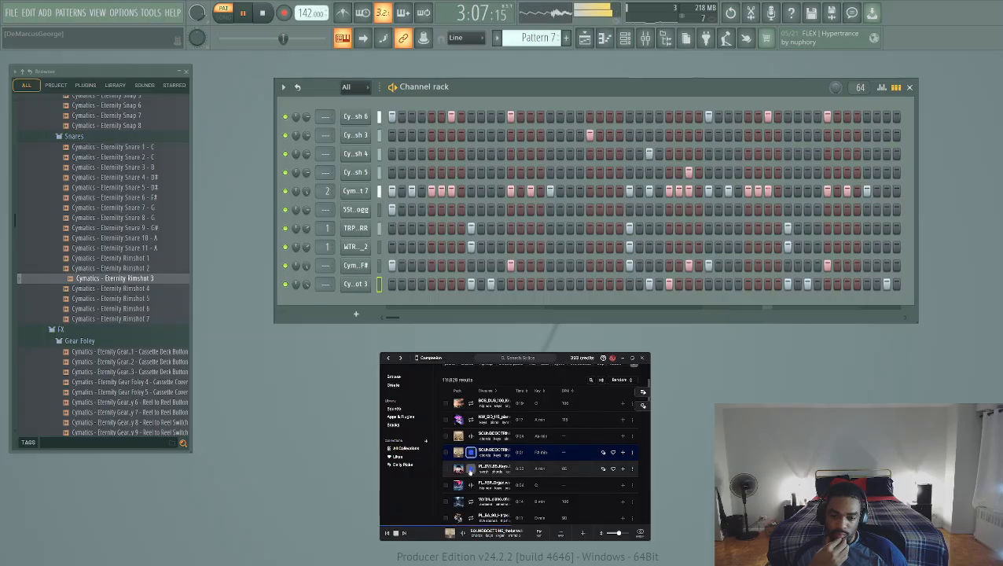
click(471, 485)
click(471, 502)
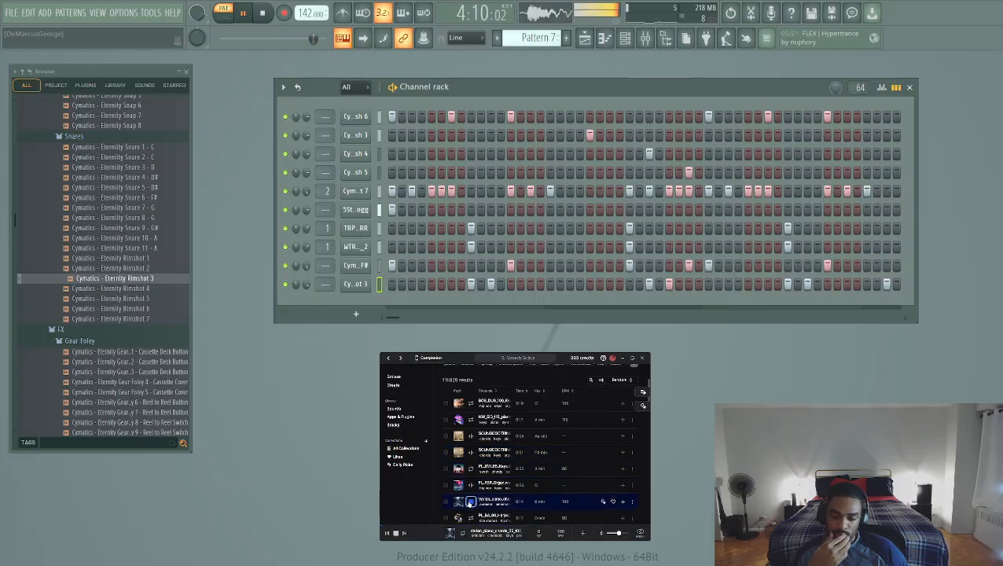
scroll(472, 502, down, 1)
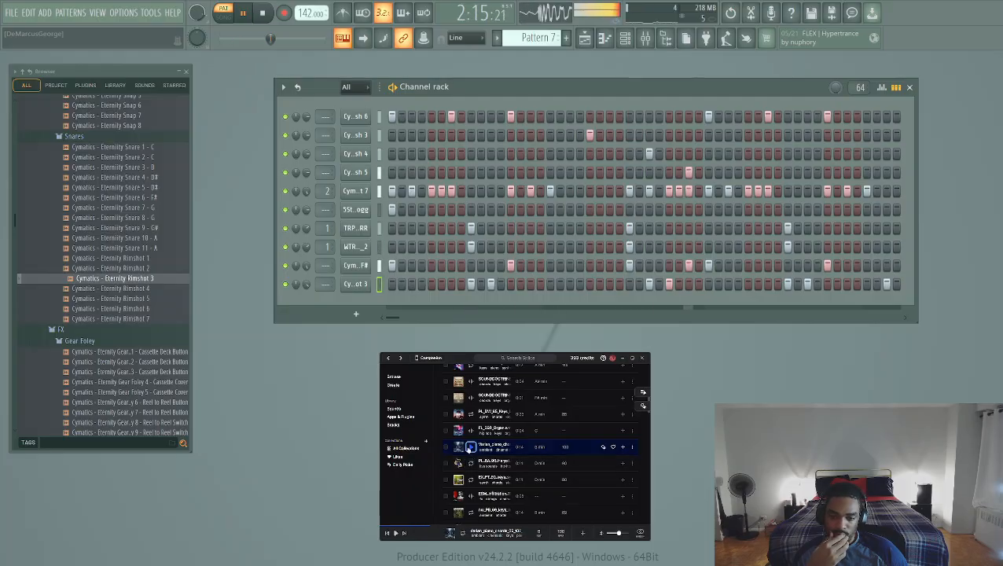
Audition the Keys samples below the piano chords loop and replay the EX_FT_90 keys synth loop over the beat
click(471, 464)
click(471, 480)
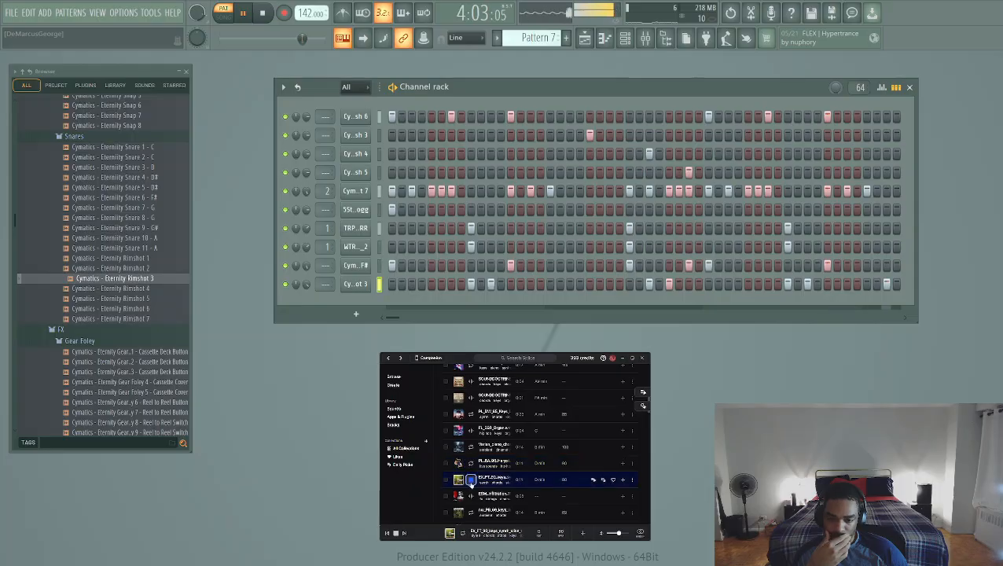
scroll(473, 454, down, 1)
click(471, 441)
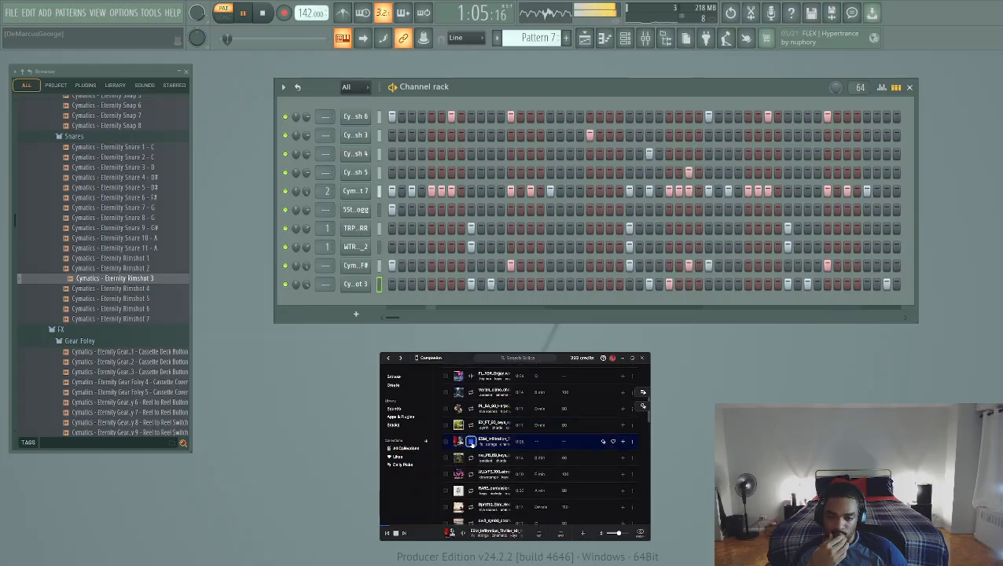
click(471, 424)
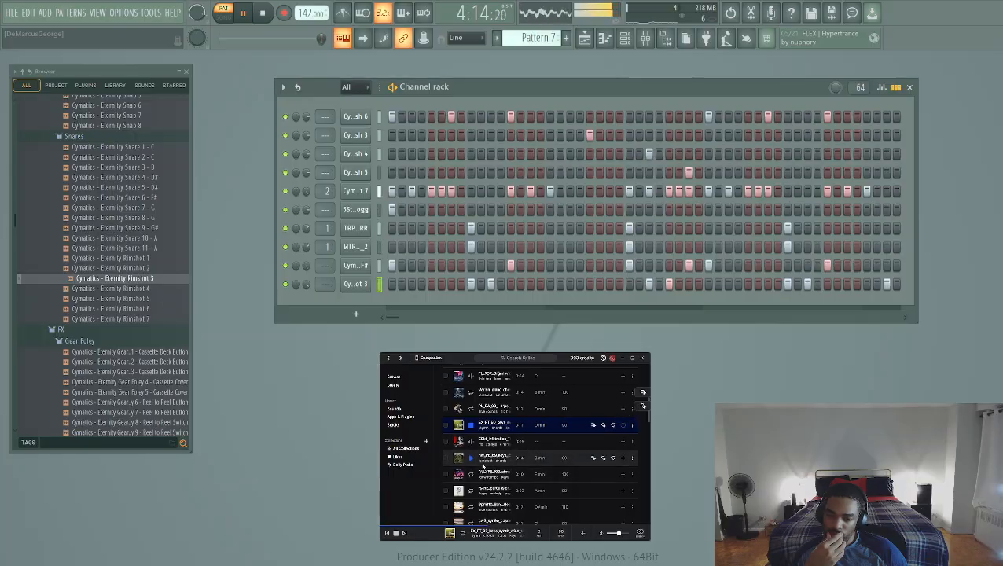
Continue auditioning Keys samples over the beat, down to the 90 BPM synth loop above the electric piano one-shot
click(471, 457)
click(471, 473)
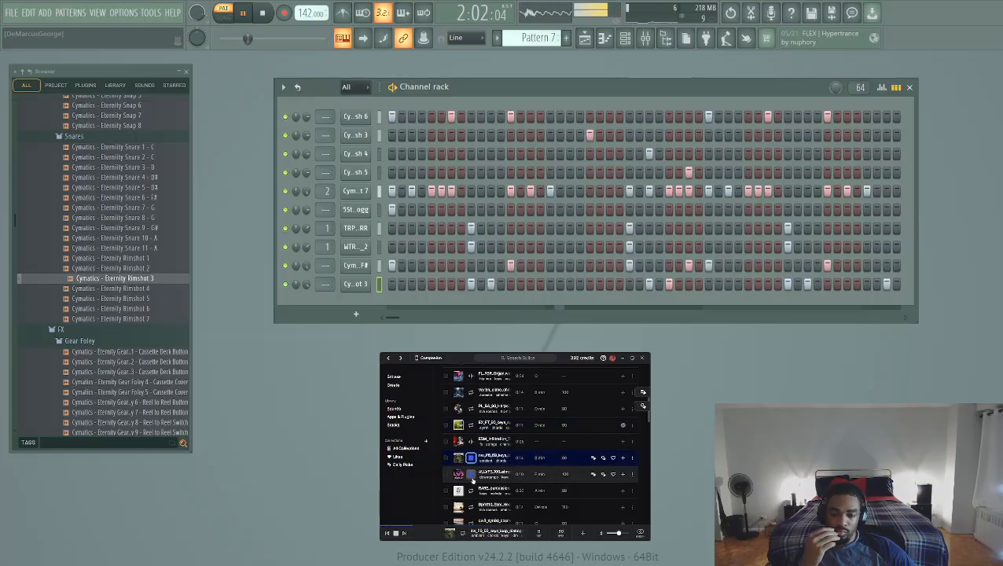
click(471, 490)
scroll(471, 488, down, 2)
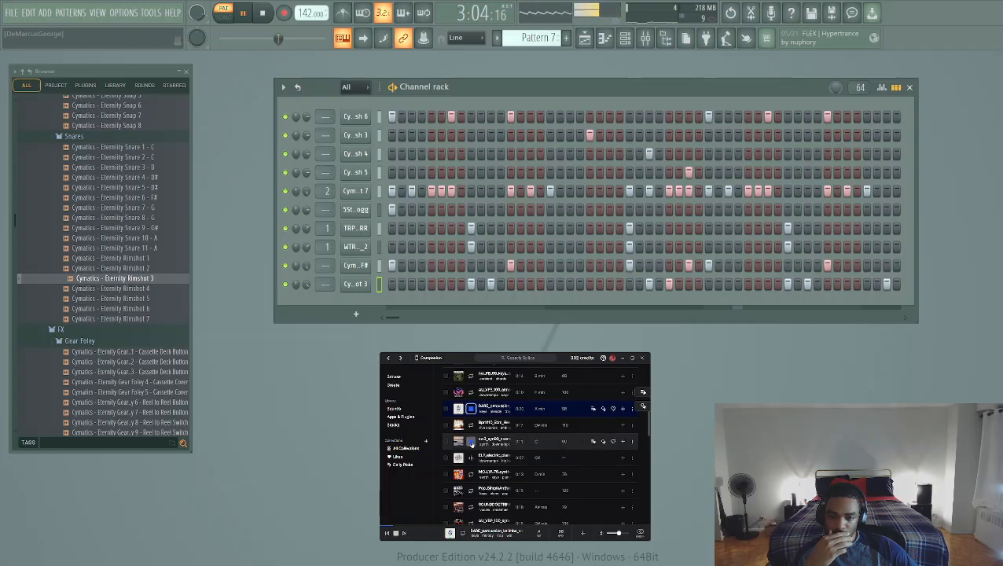
click(470, 426)
click(471, 441)
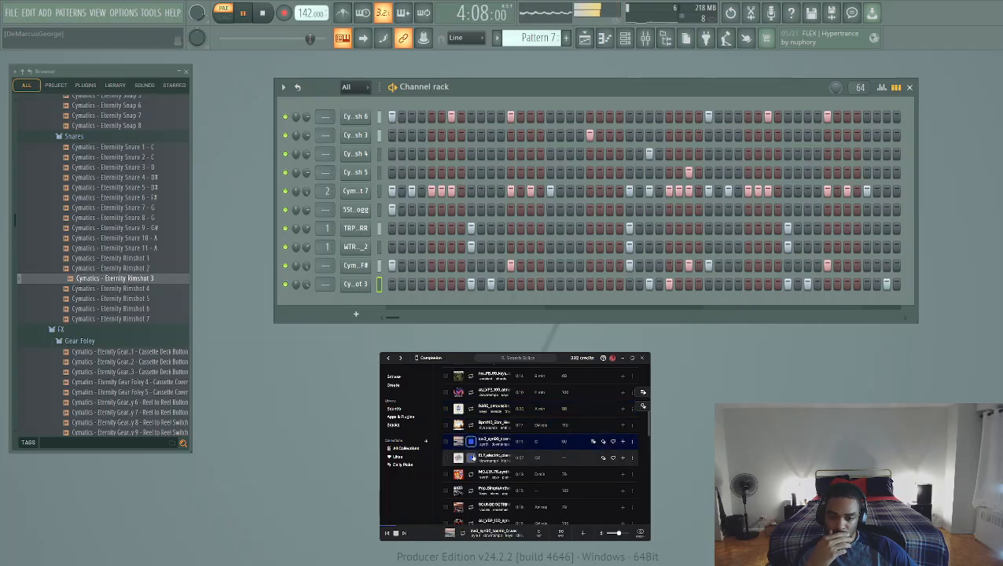
Audition the electric piano one-shot and the MO_LW_76 synth loop, replaying the synth loop over the beat
click(471, 458)
click(471, 474)
scroll(475, 440, down, 3)
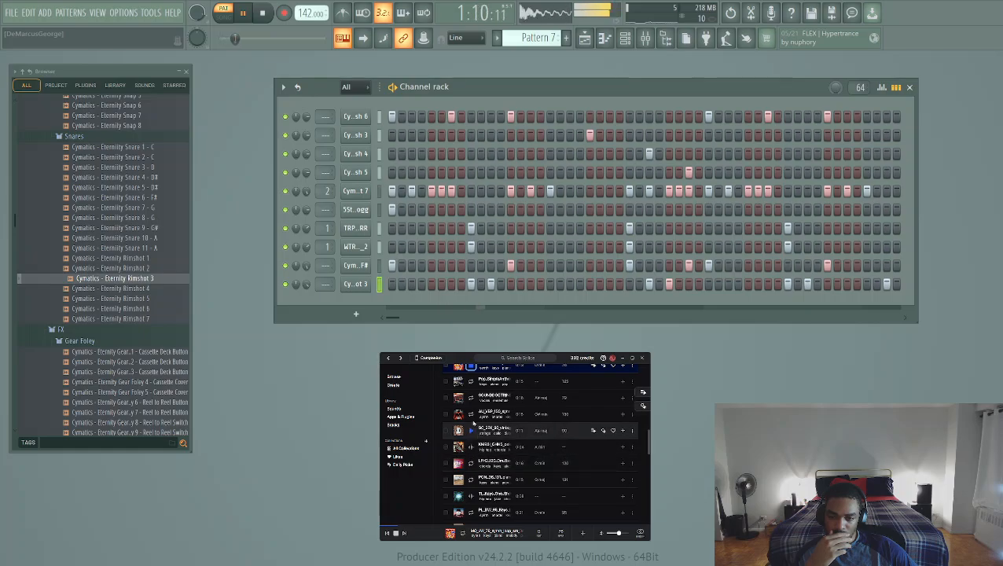
scroll(479, 409, up, 2)
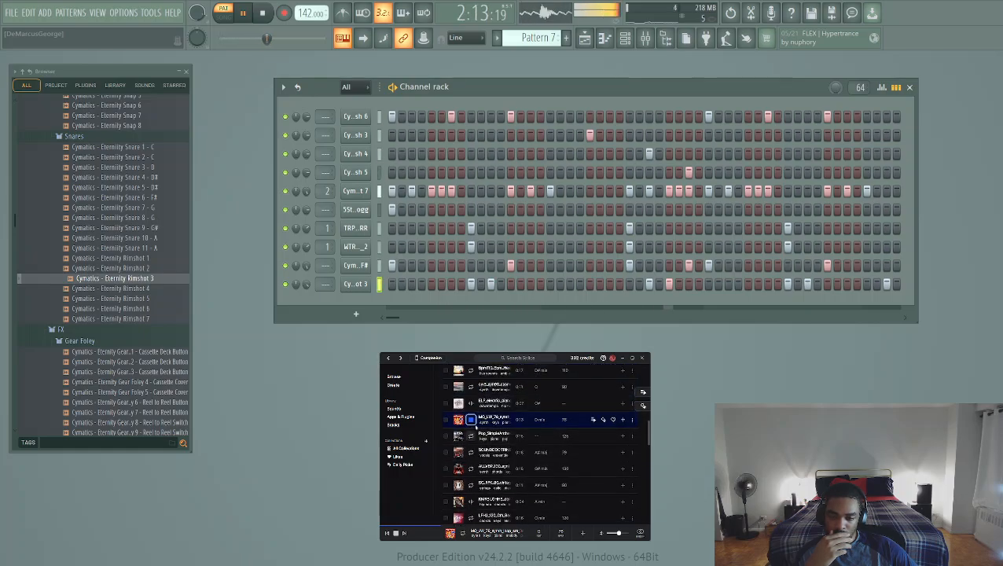
double_click(469, 423)
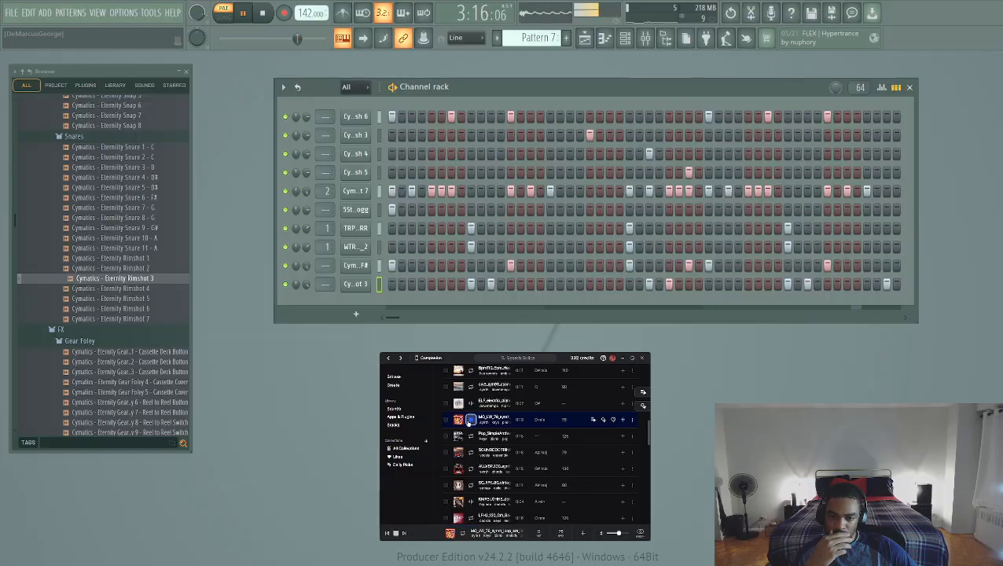
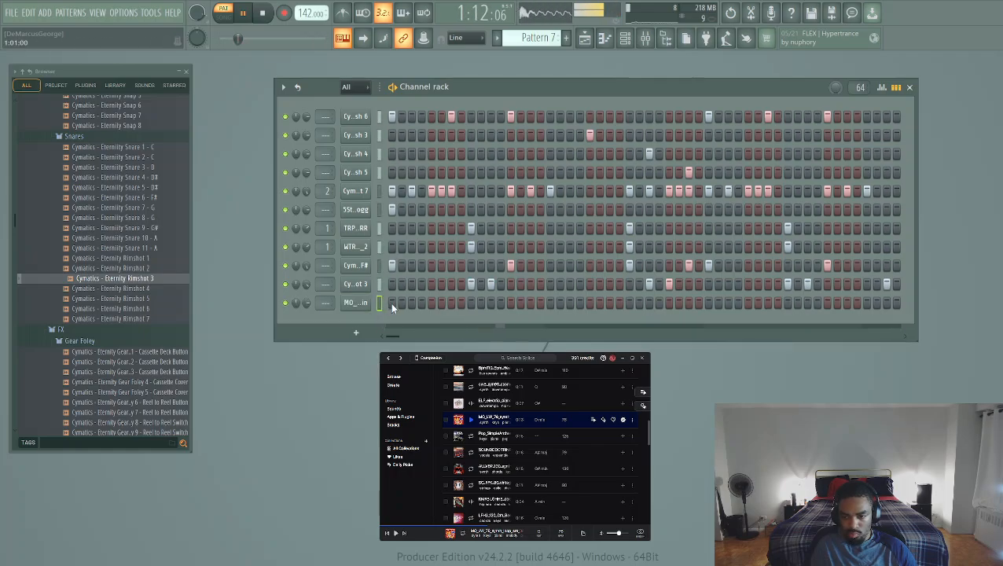
Try Stretch mode and an adjusted stretch time on the MO_LW_76 synth loop channel, and undo adding the channel
click(355, 303)
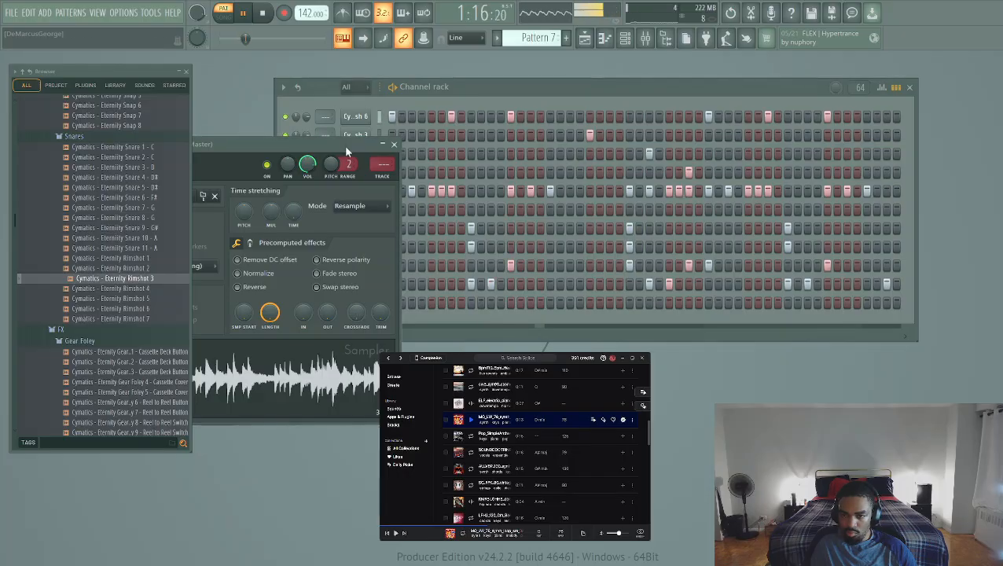
drag(344, 144, 559, 139)
click(575, 239)
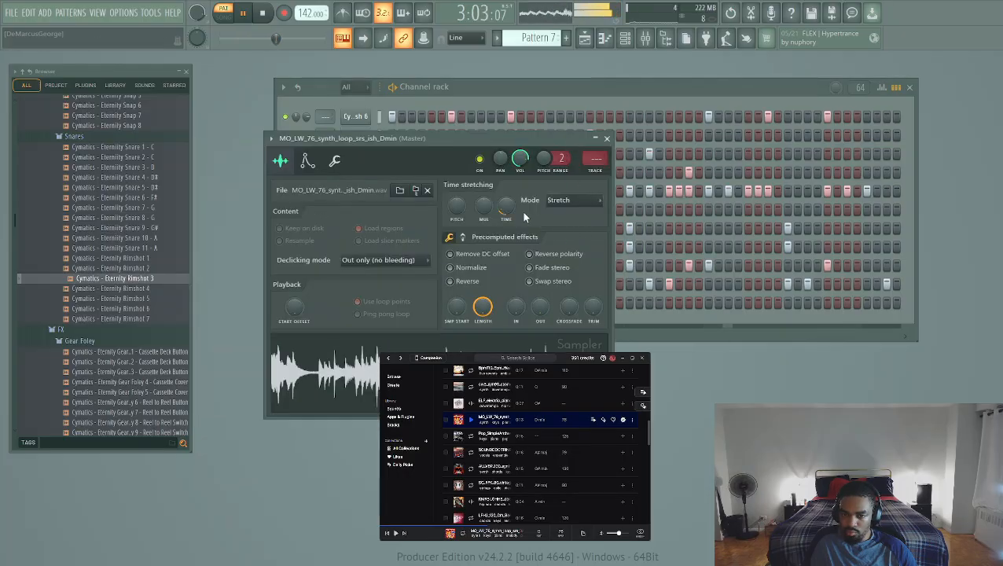
drag(506, 206, 507, 190)
key(space)
key(space)
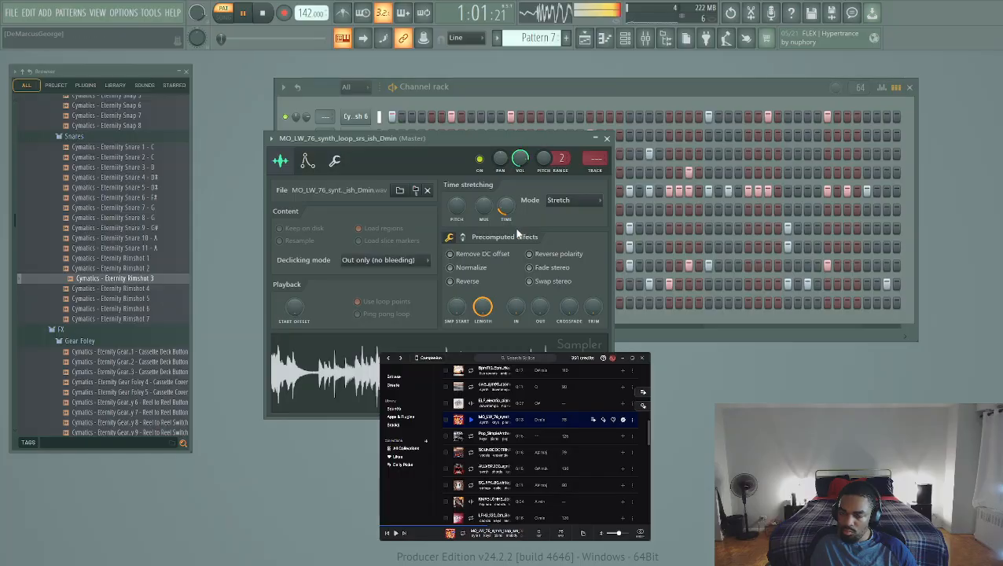
click(608, 139)
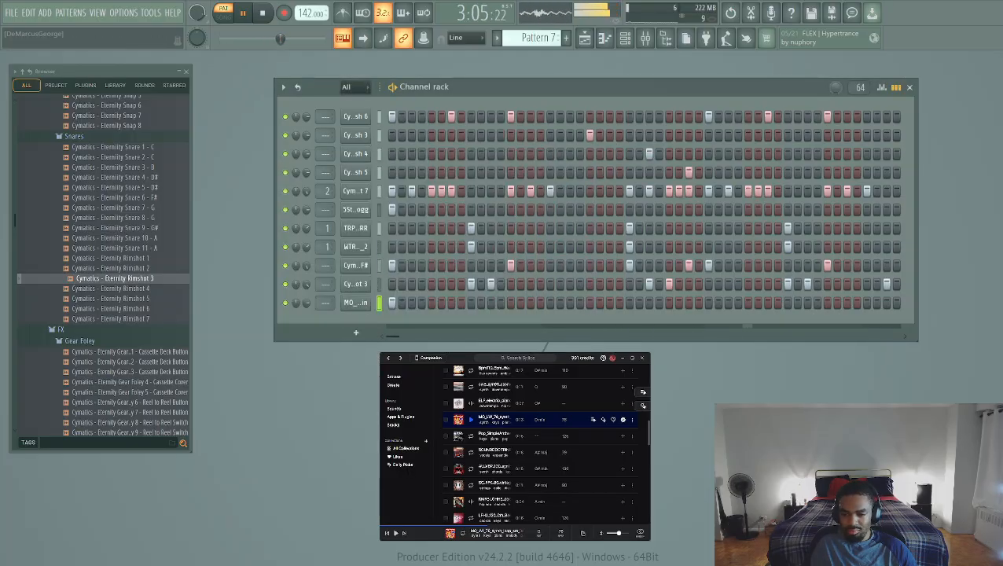
key(ctrl+z)
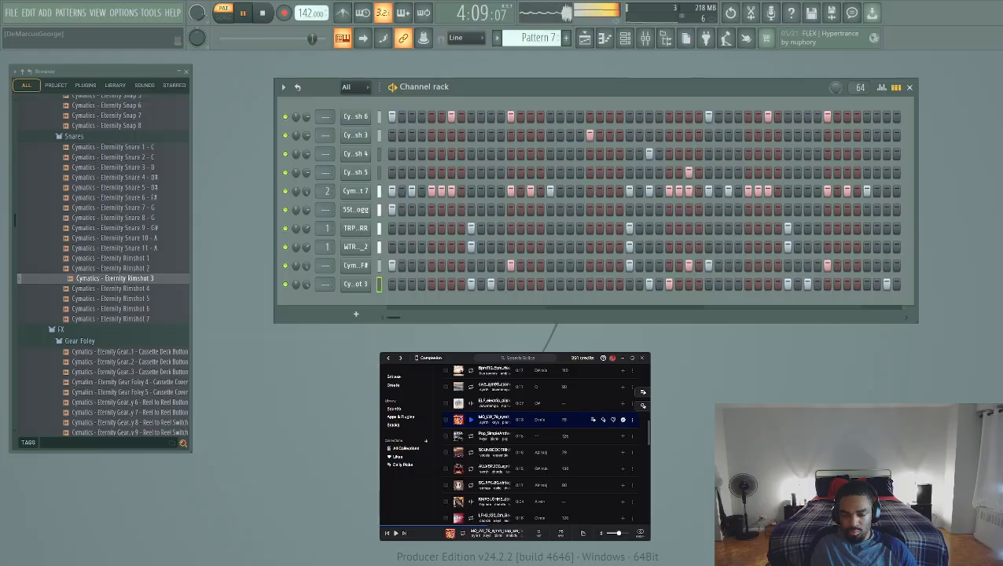
Audition the Keys samples further down over the beat and get the 120 BPM C minor basement piano loop
click(474, 486)
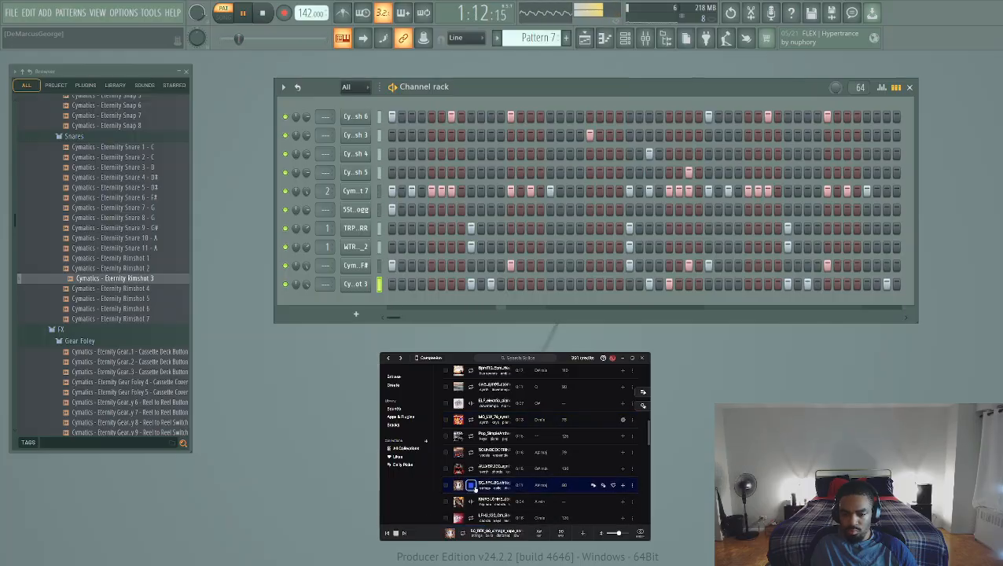
click(477, 502)
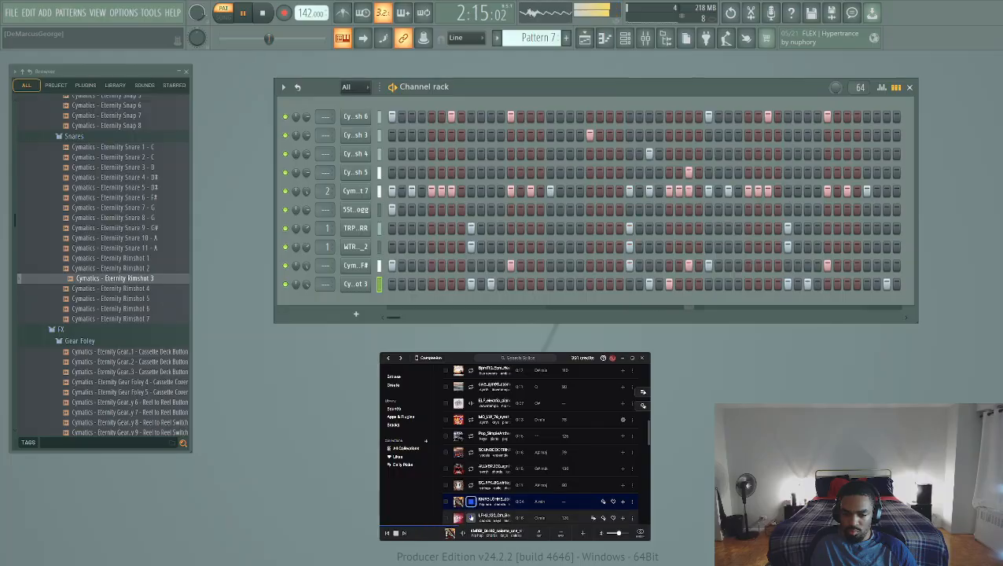
click(472, 518)
scroll(473, 515, down, 4)
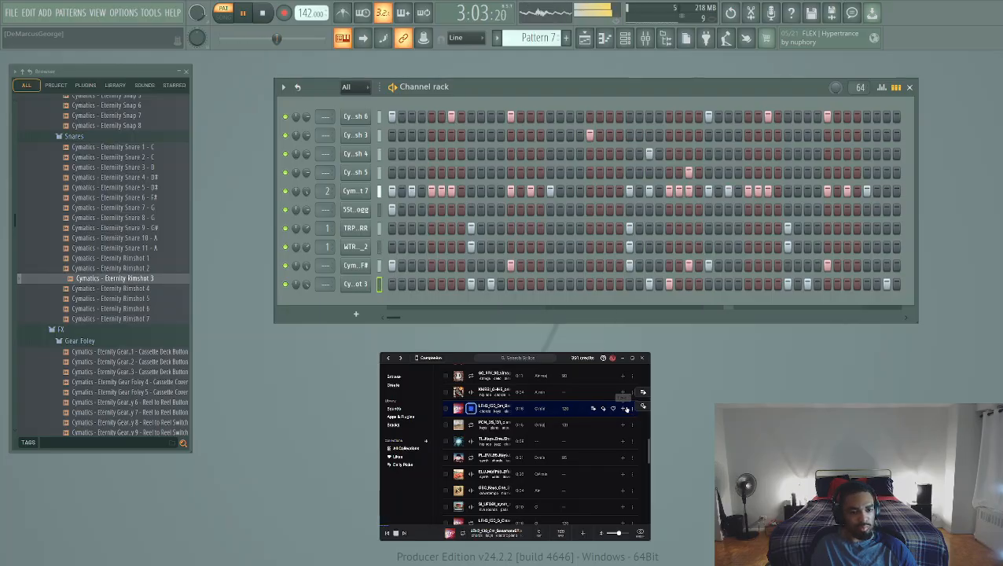
click(623, 409)
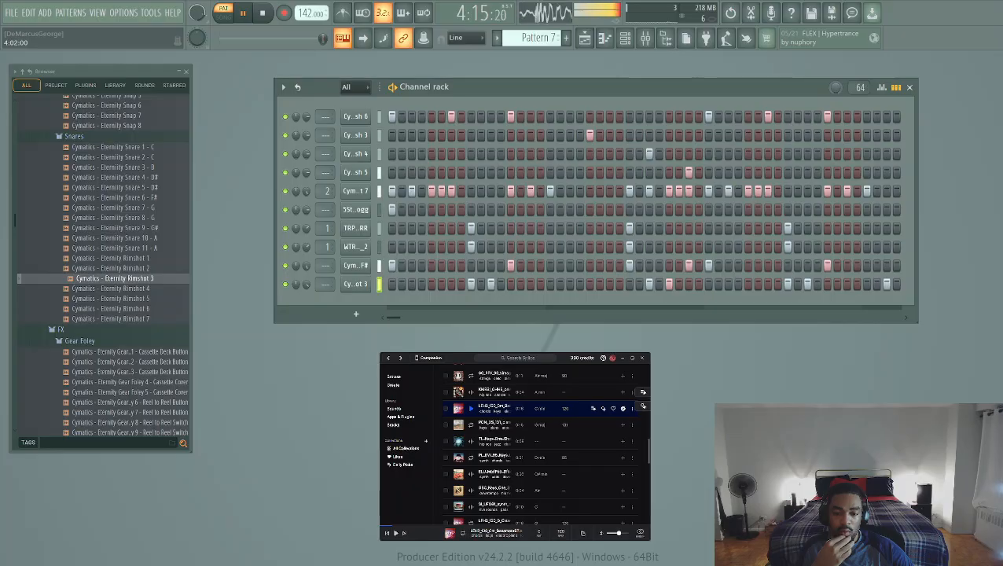
Add the basement piano loop as a new channel at the end of the rack, trigger it on step 1, and restart playback
drag(488, 408, 396, 317)
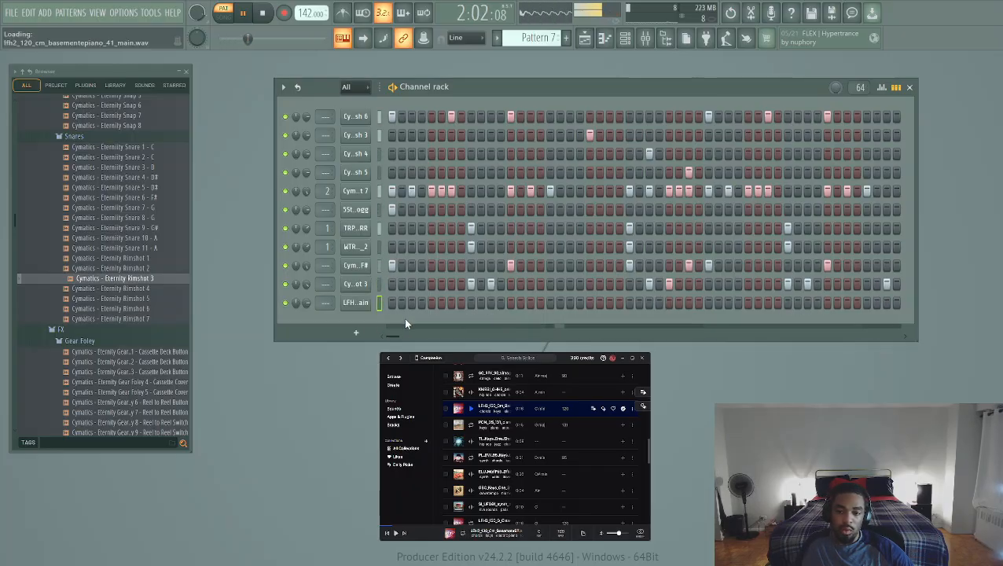
click(393, 306)
key(space)
key(space)
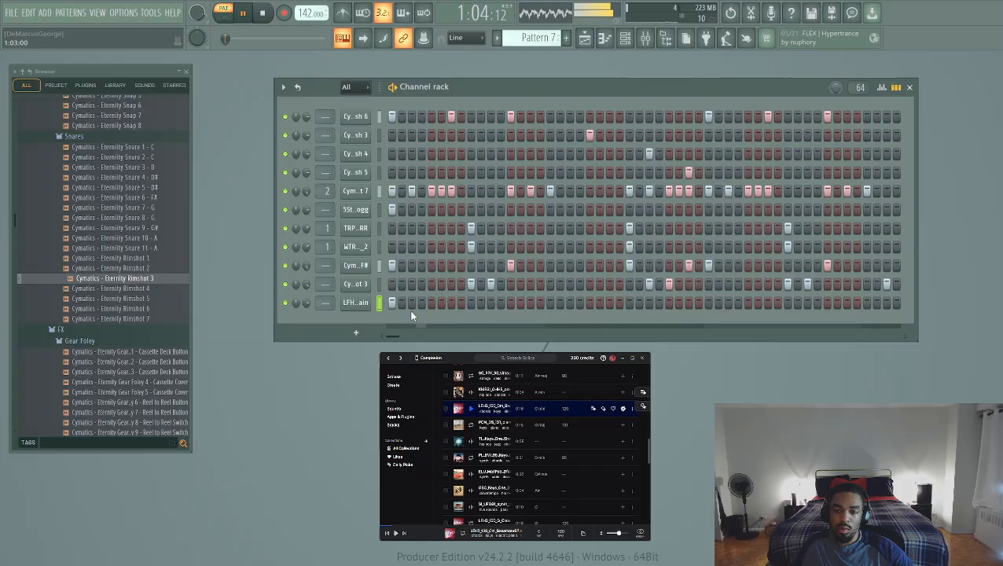
Try Stretch mode with an adjusted stretch time on the basement piano loop channel and close its settings
click(355, 303)
click(378, 223)
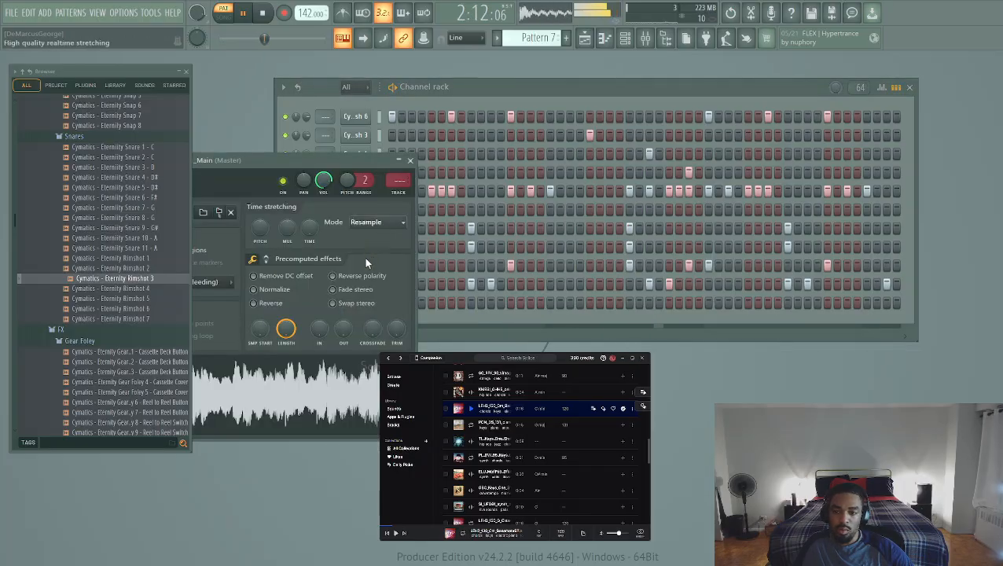
click(366, 258)
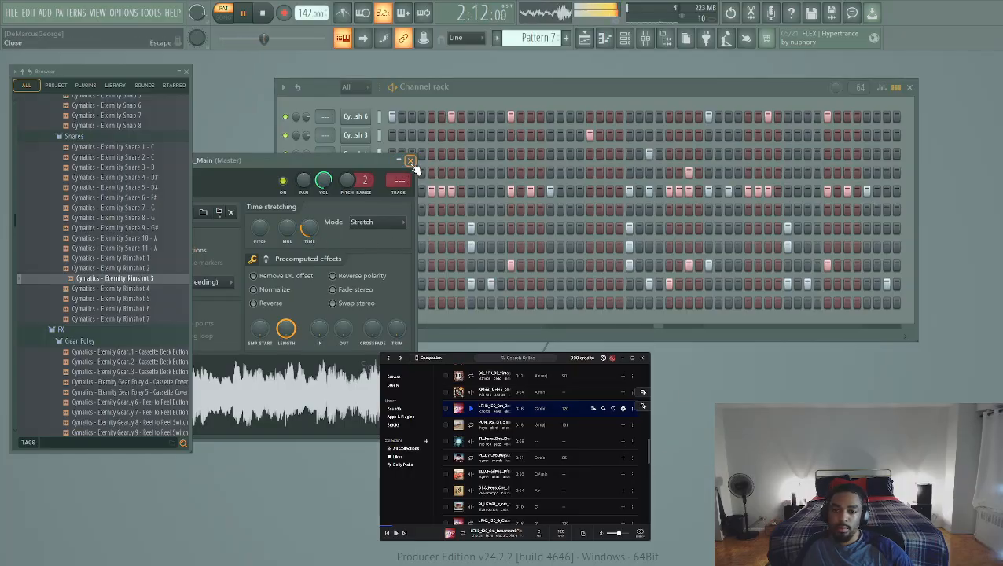
key(space)
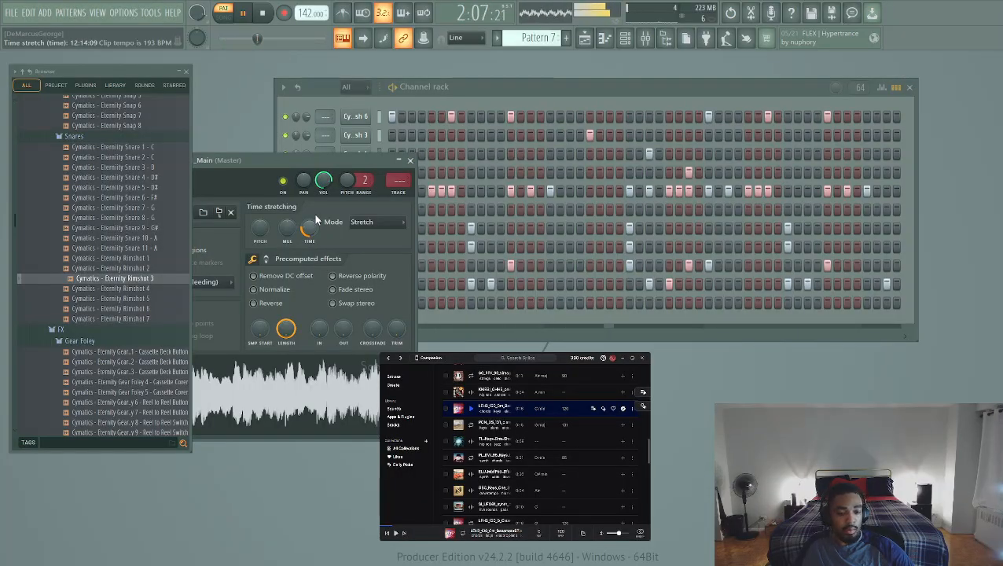
click(410, 160)
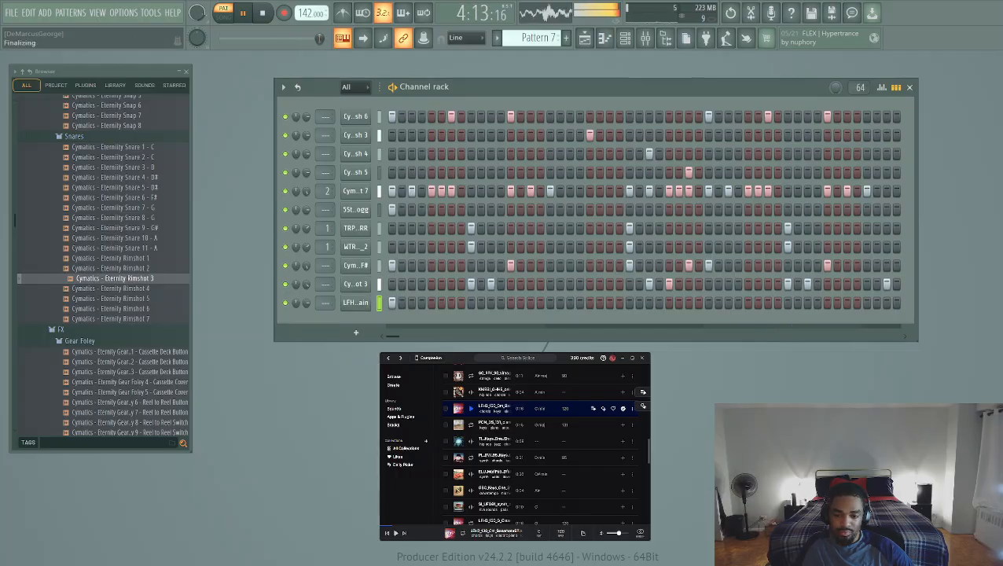
Clone the basement piano loop channel, undo the clone, and undo adding the original loop channel
key(alt+c)
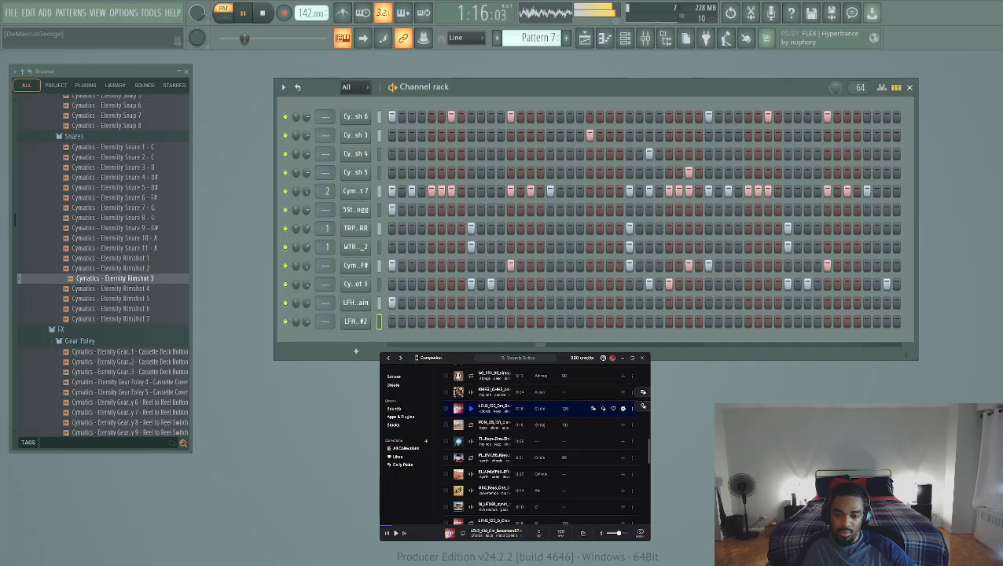
key(ctrl+z)
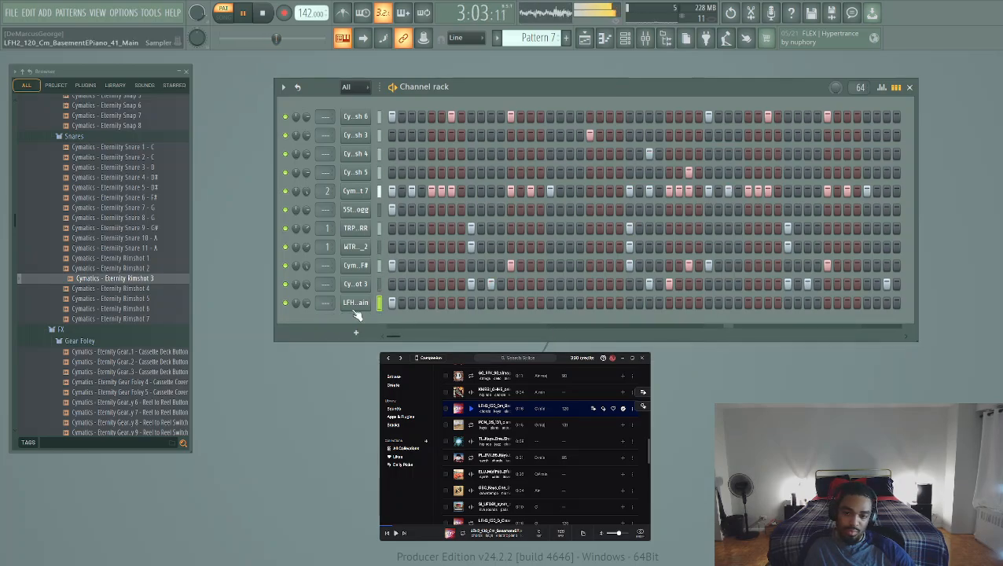
key(ctrl+z)
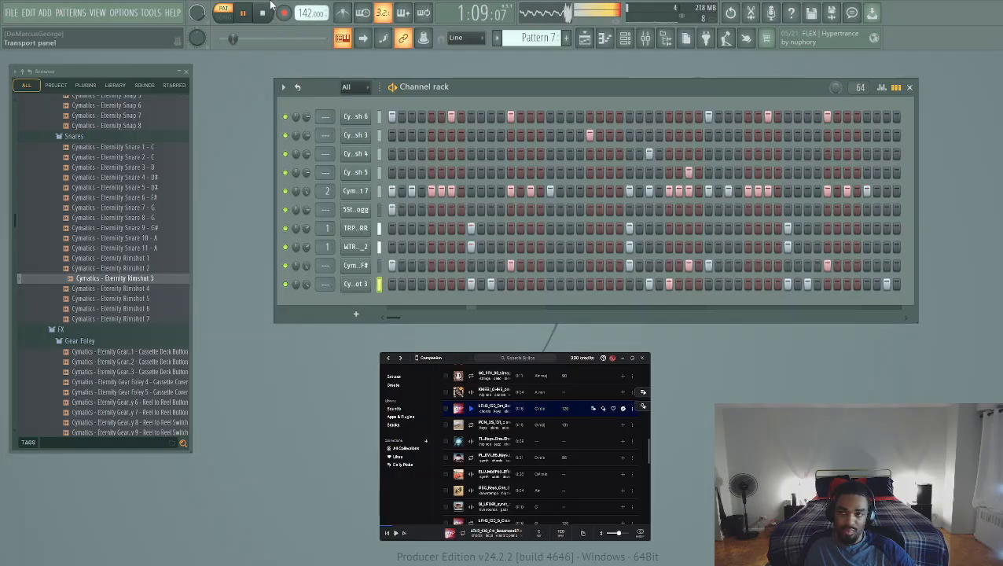
Stop the beat and restart its playback from the beginning of the pattern
click(269, 12)
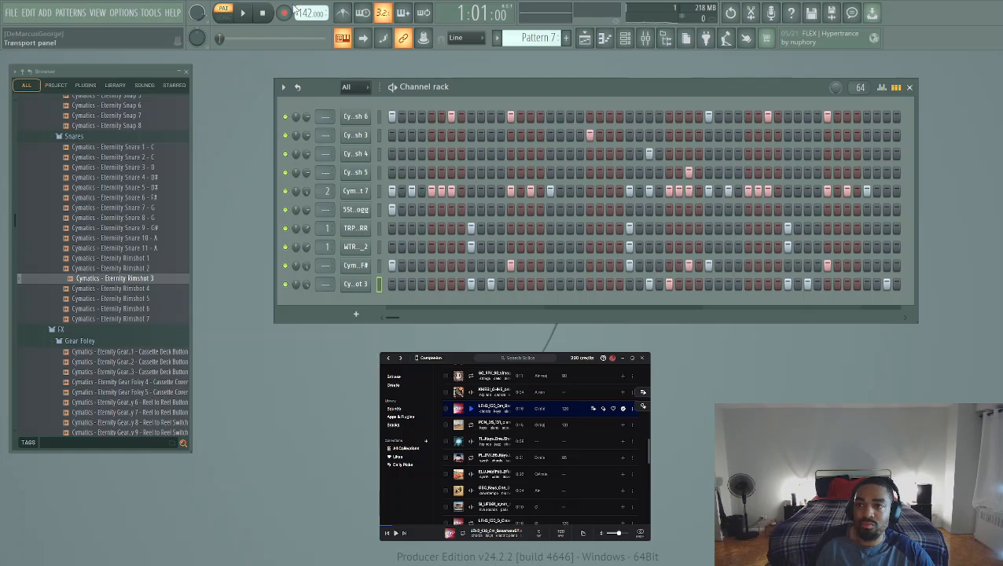
click(242, 13)
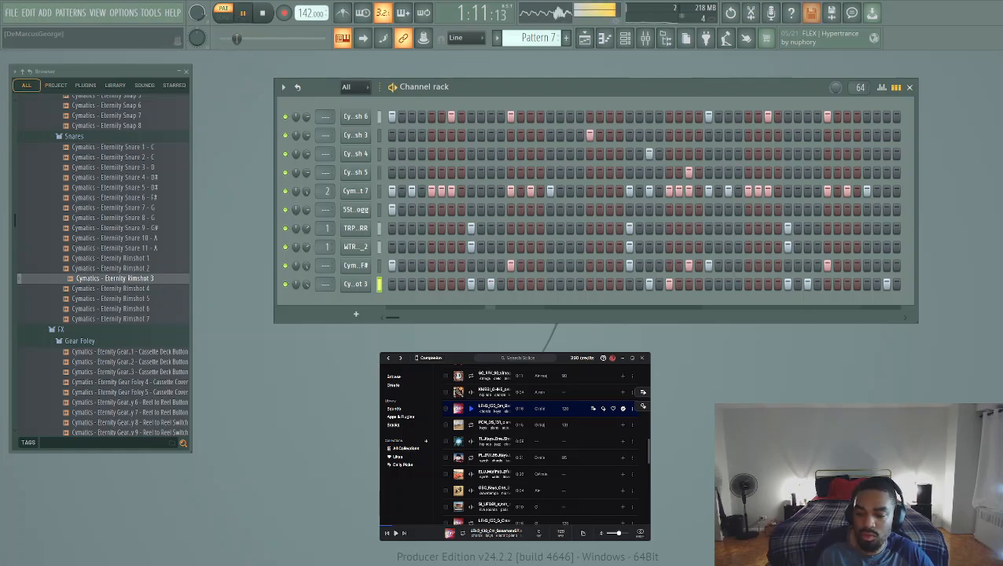
drag(229, 38, 283, 38)
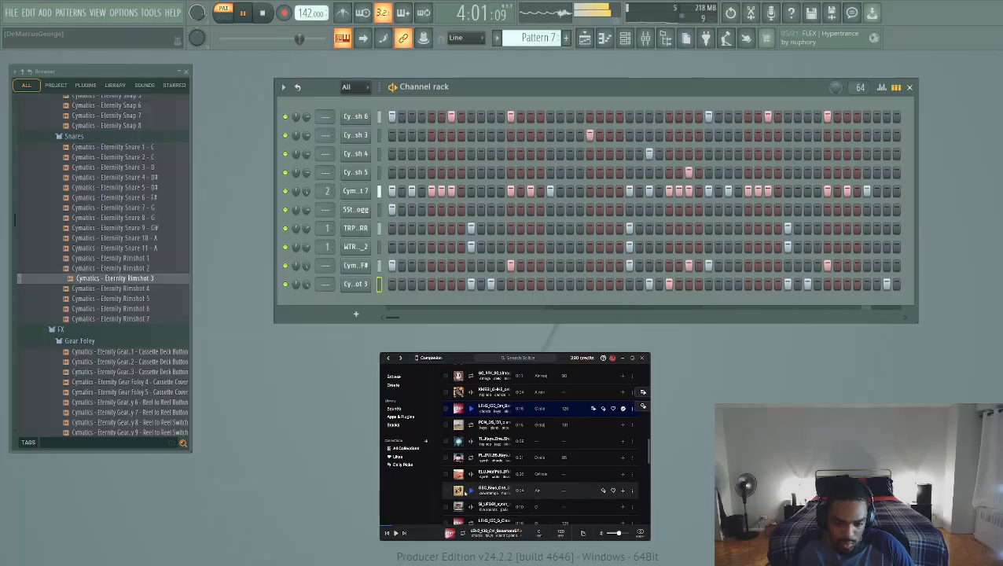
Audition the Keys samples below the basement piano loop over the beat, down to the C minor piano one-shot
click(471, 491)
click(471, 507)
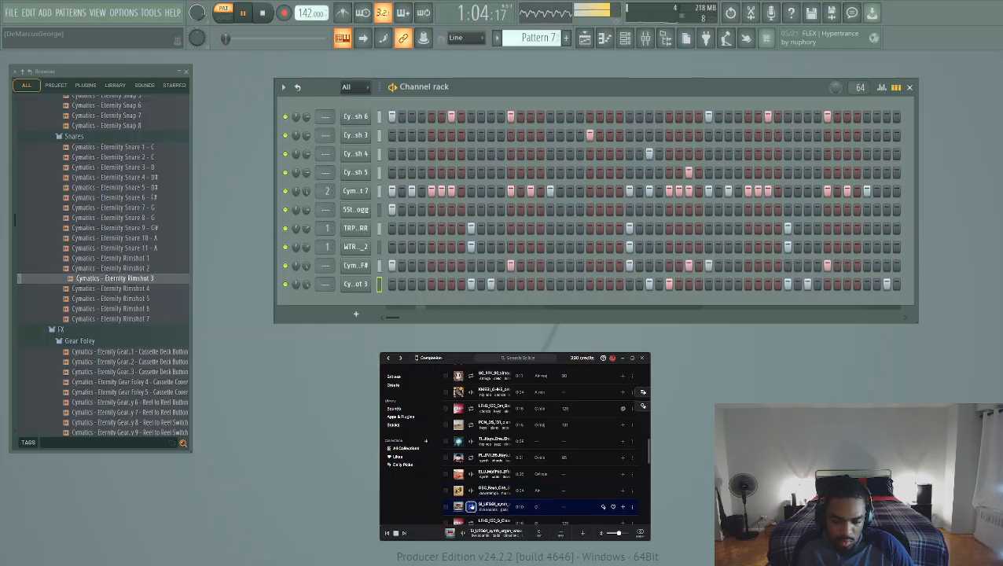
scroll(471, 505, down, 5)
click(471, 402)
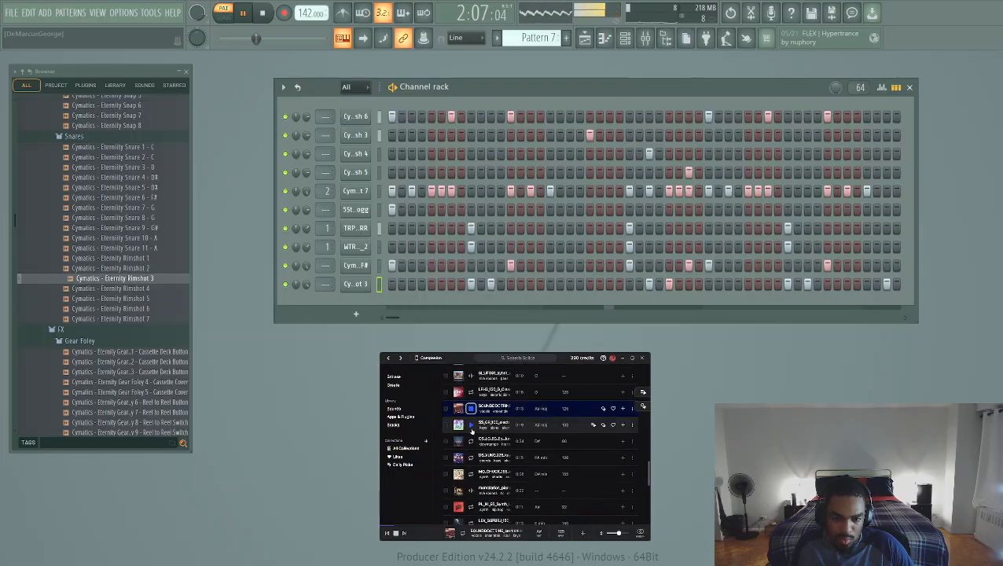
scroll(471, 438, up, 1)
click(471, 441)
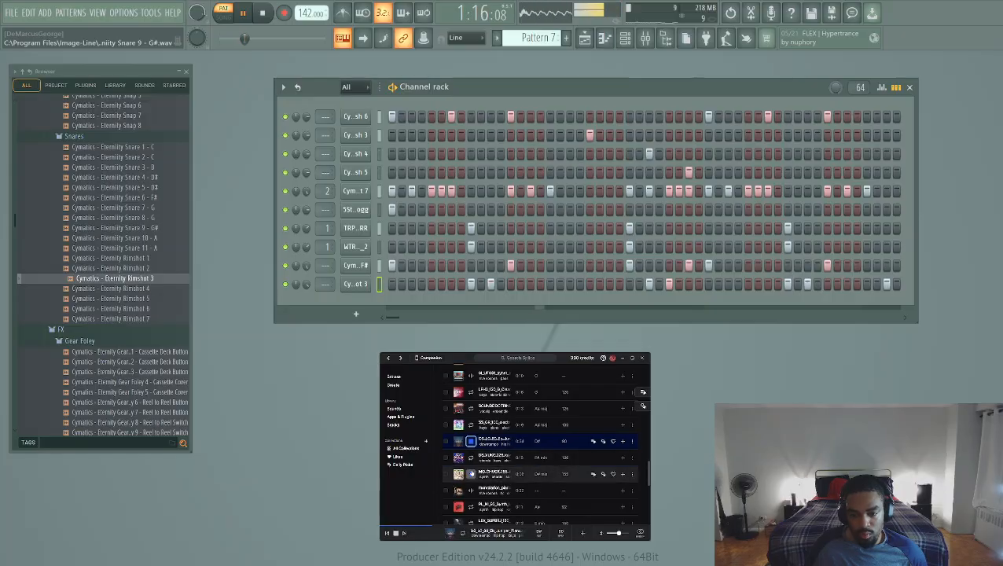
click(470, 474)
click(471, 458)
click(471, 490)
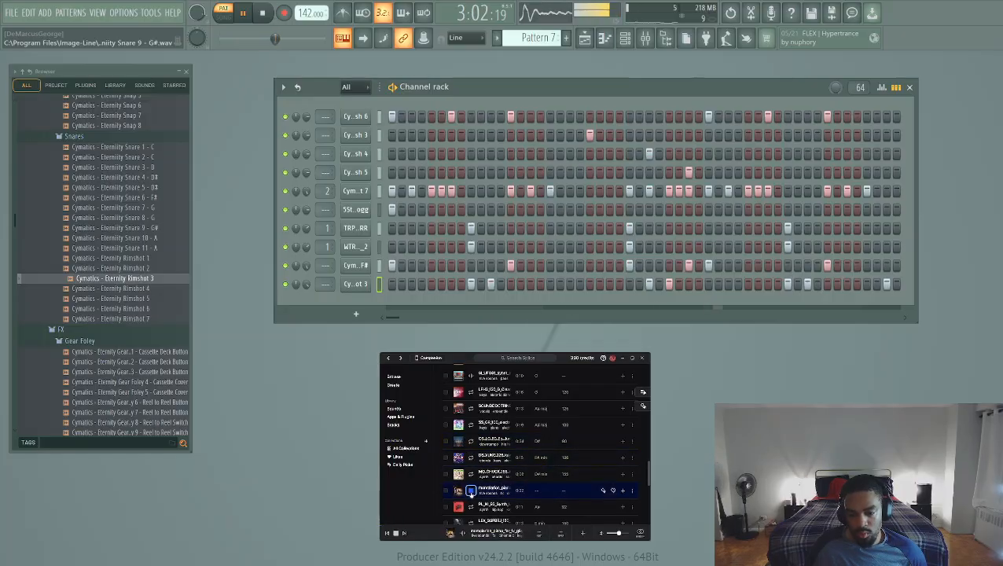
scroll(470, 471, down, 2)
click(470, 425)
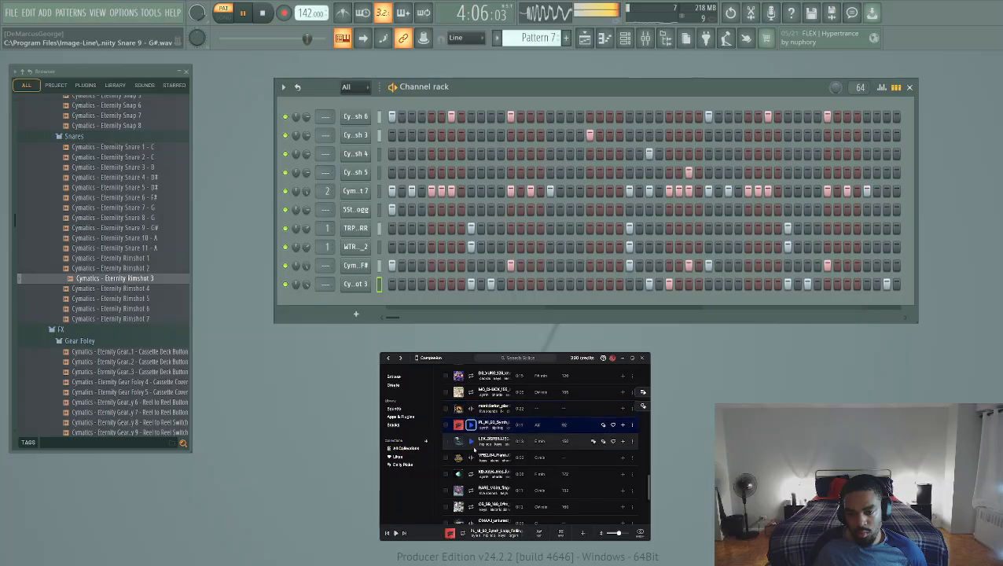
click(470, 441)
click(471, 458)
Audition the remaining Keys samples near the end of the results page over the beat
scroll(471, 458, down, 2)
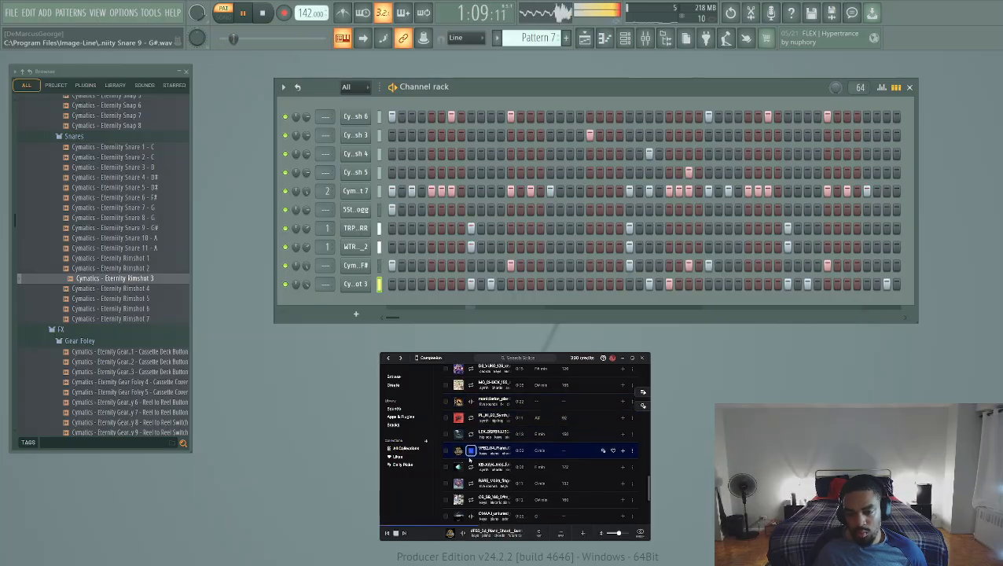
click(471, 447)
click(471, 463)
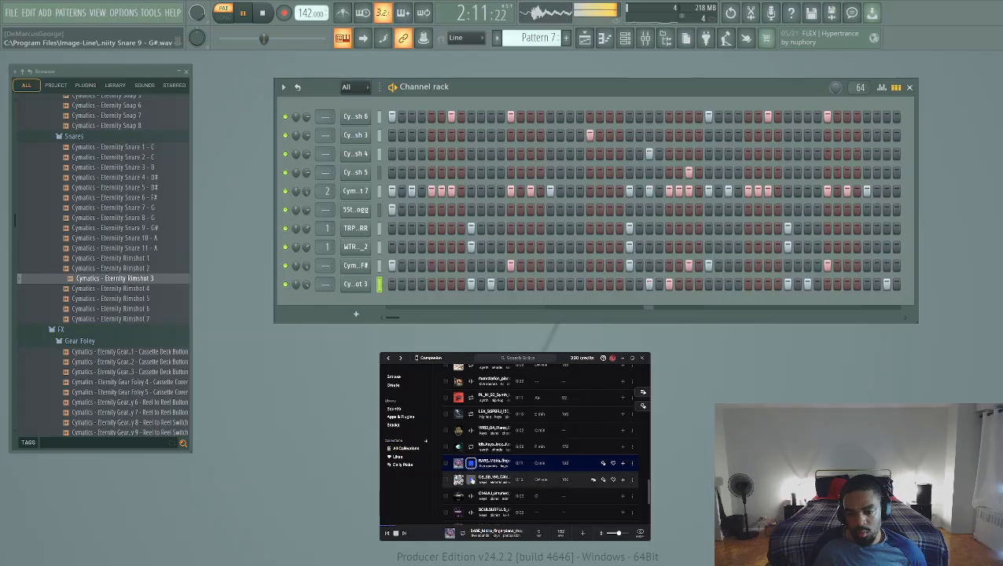
click(470, 479)
scroll(471, 478, down, 2)
click(470, 468)
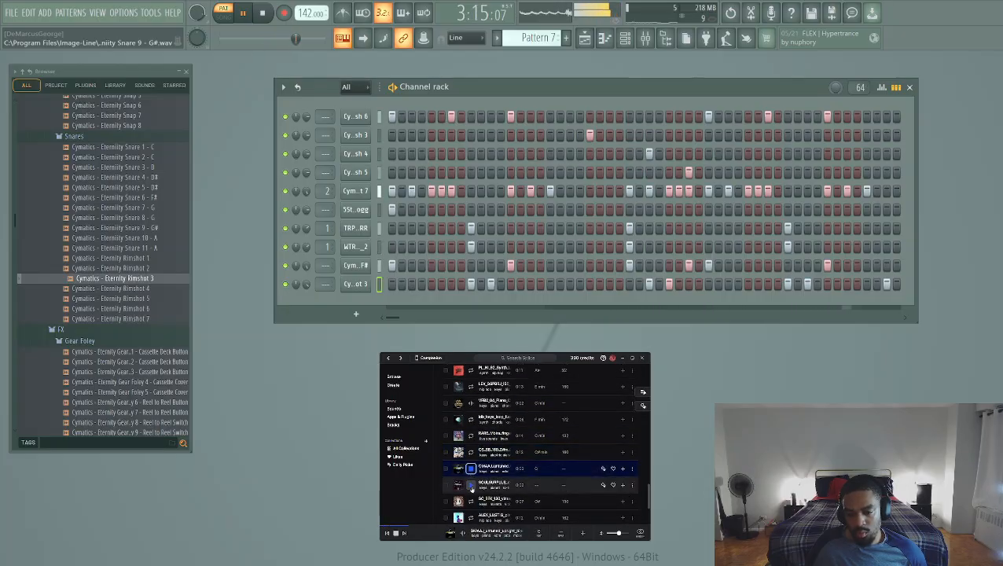
click(471, 484)
scroll(471, 488, down, 1)
click(471, 471)
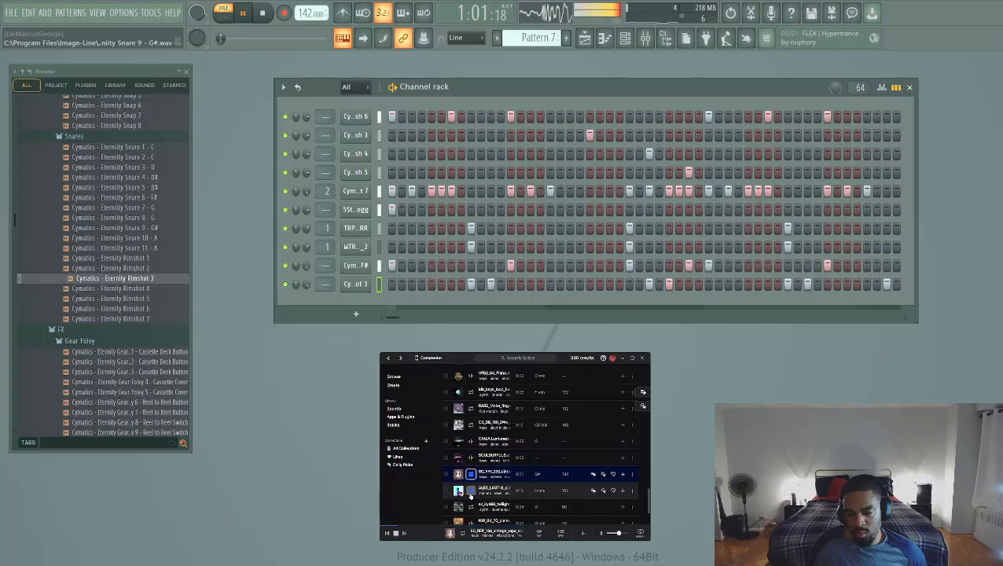
click(470, 487)
scroll(470, 496, down, 3)
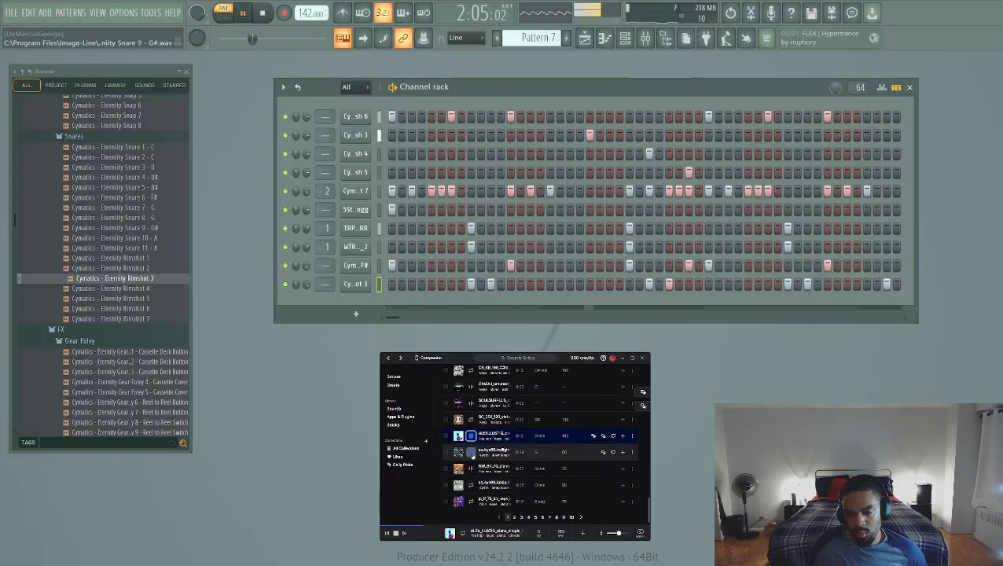
click(471, 454)
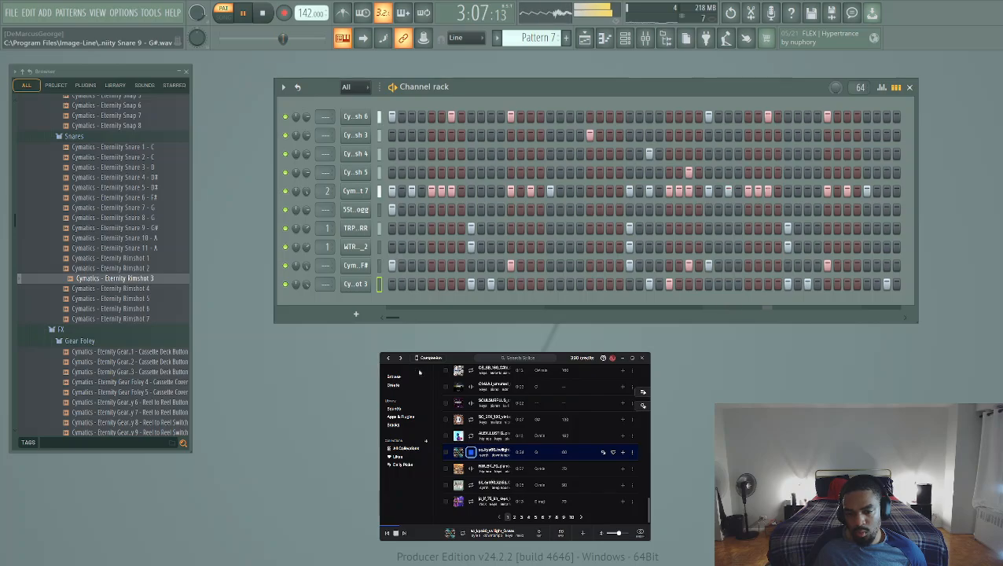
click(471, 469)
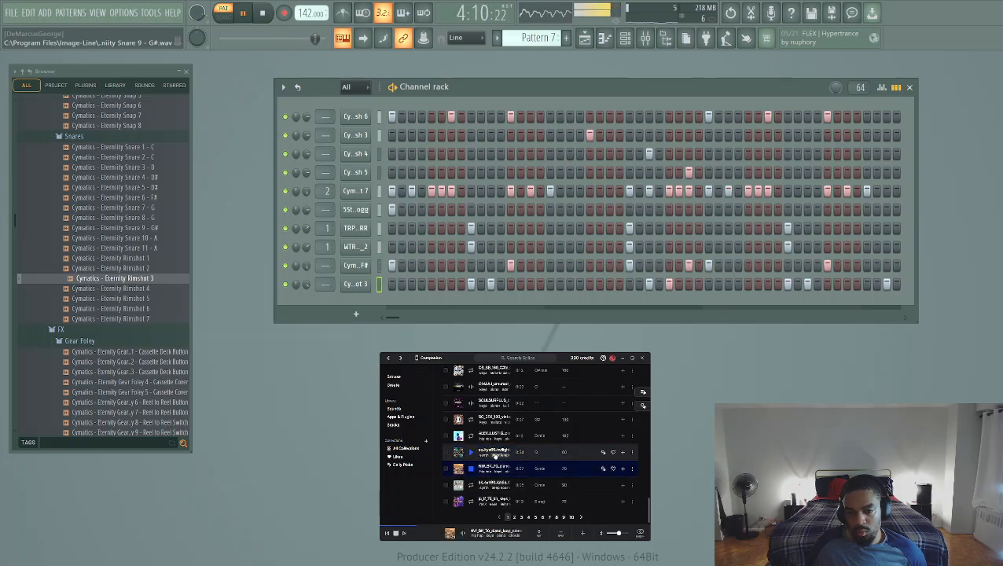
Reshuffle the randomly sorted Keys results and audition the first seven samples over the beat
click(495, 455)
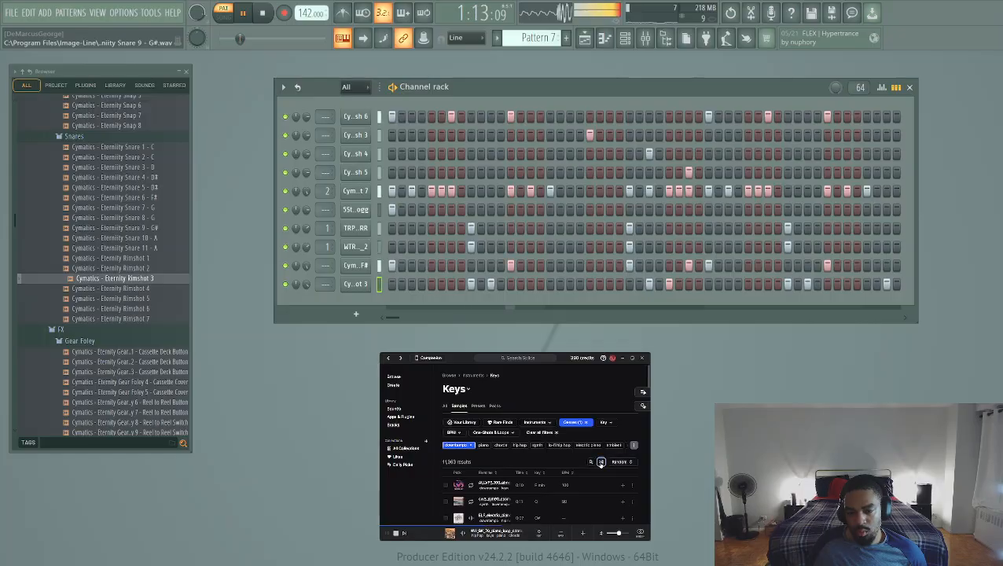
click(601, 462)
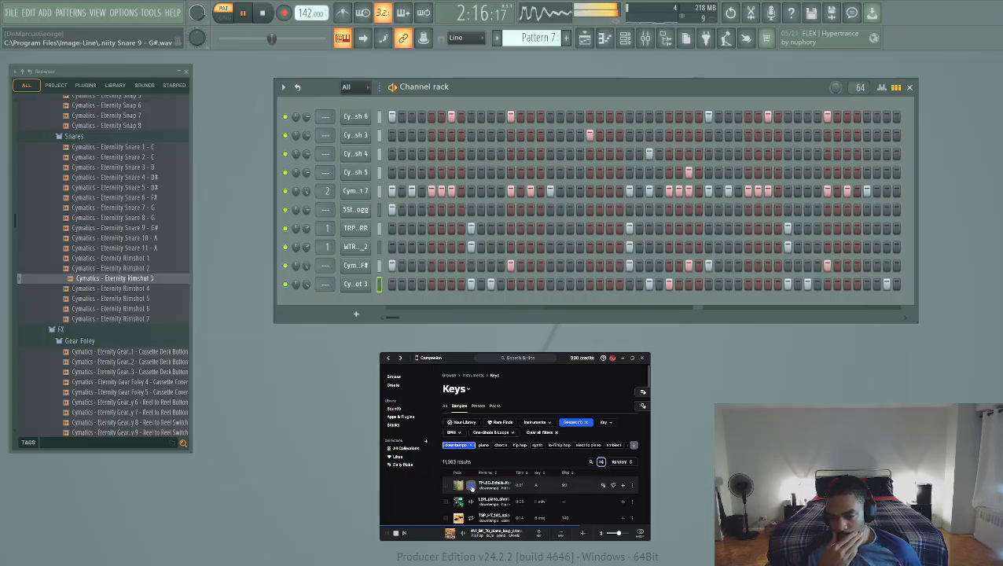
click(473, 486)
scroll(471, 472, down, 2)
click(470, 446)
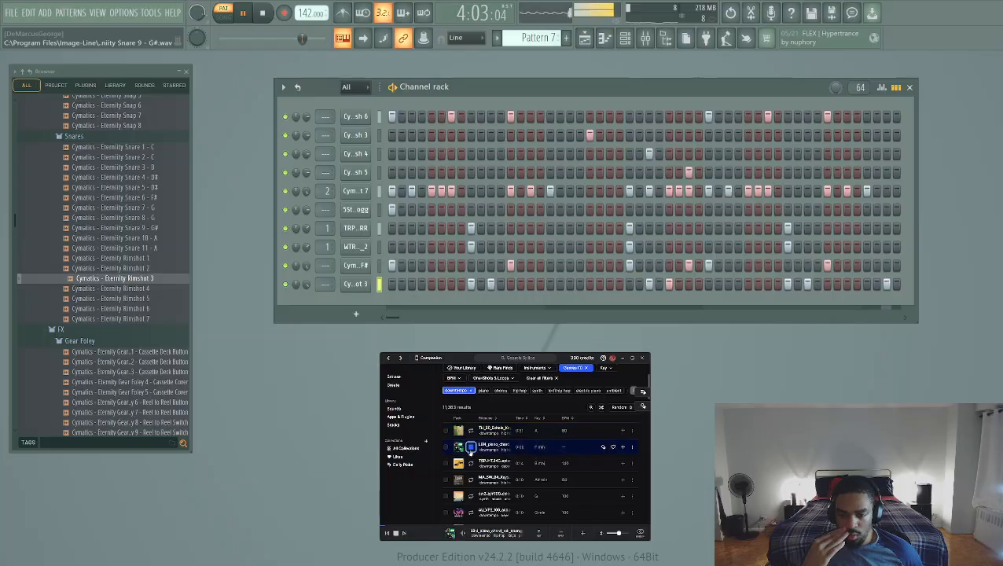
click(471, 463)
click(471, 480)
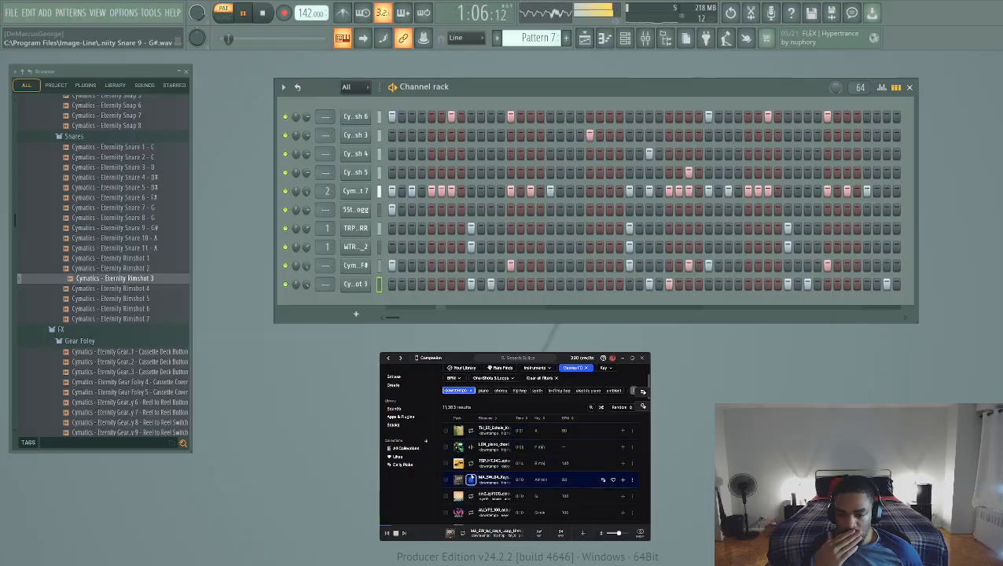
click(471, 463)
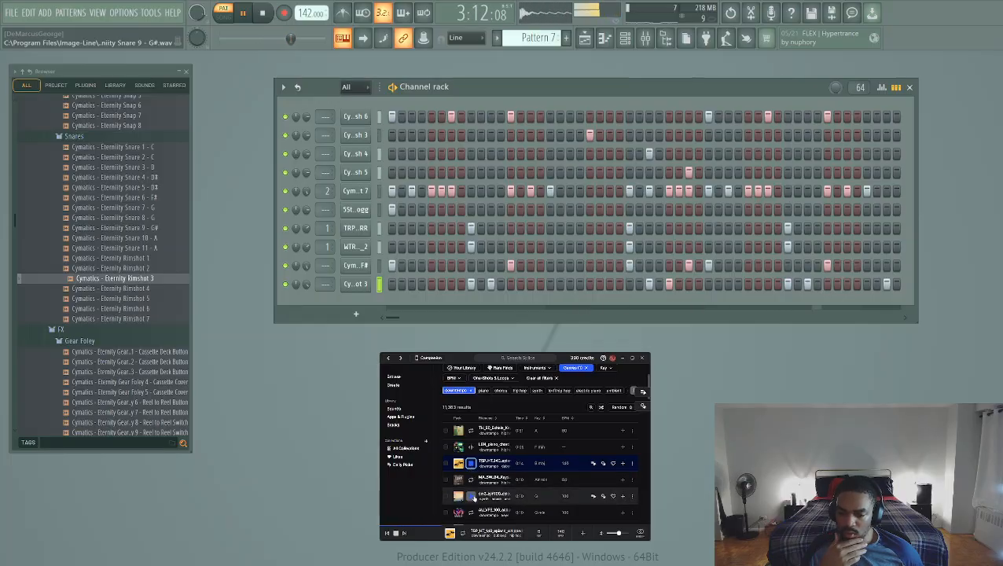
click(471, 496)
scroll(471, 479, down, 1)
click(471, 457)
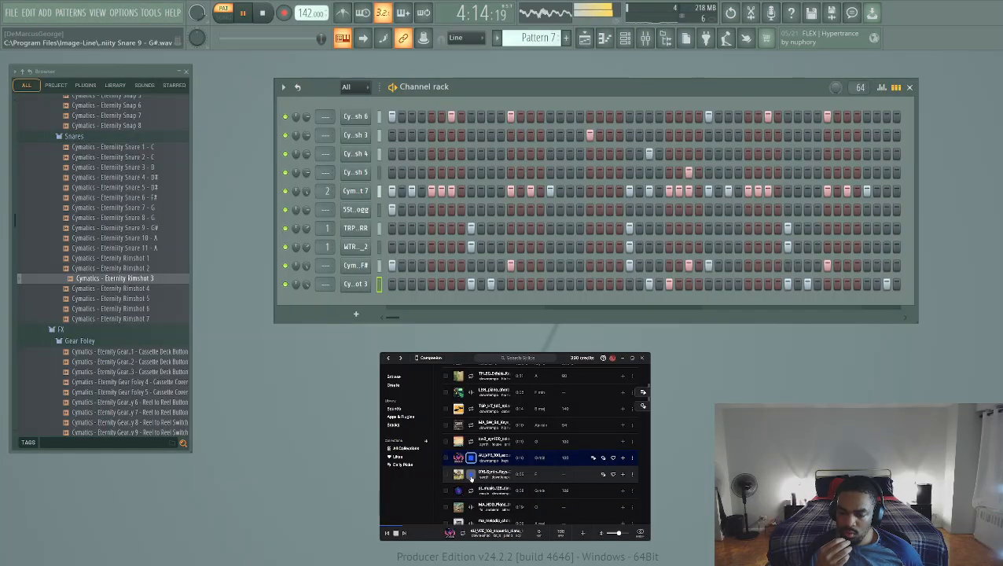
click(470, 475)
Compare the synth keys one-shot with the music take keys loop below it over the beat, and get both samples
scroll(471, 456, down, 3)
click(473, 408)
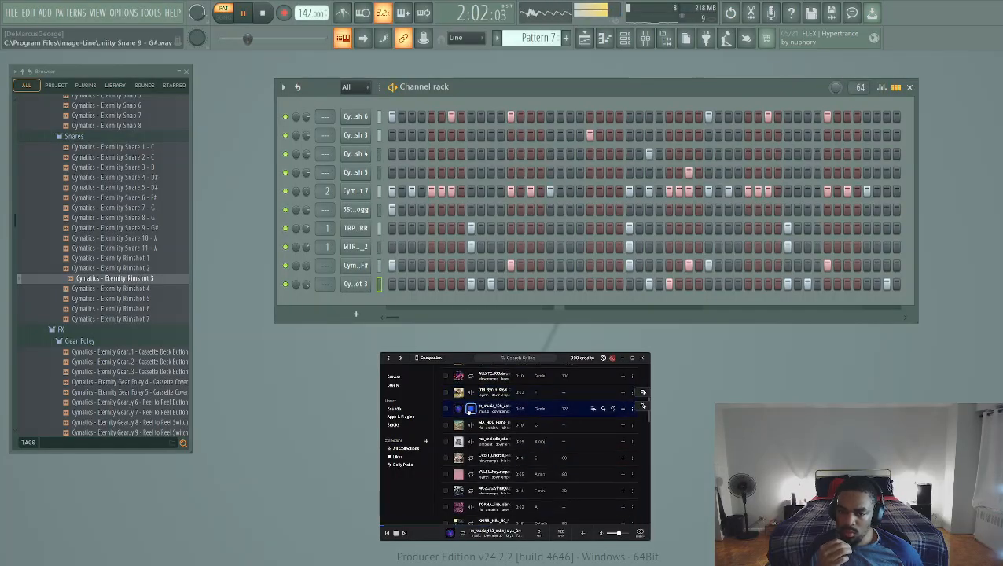
key(Down)
click(471, 408)
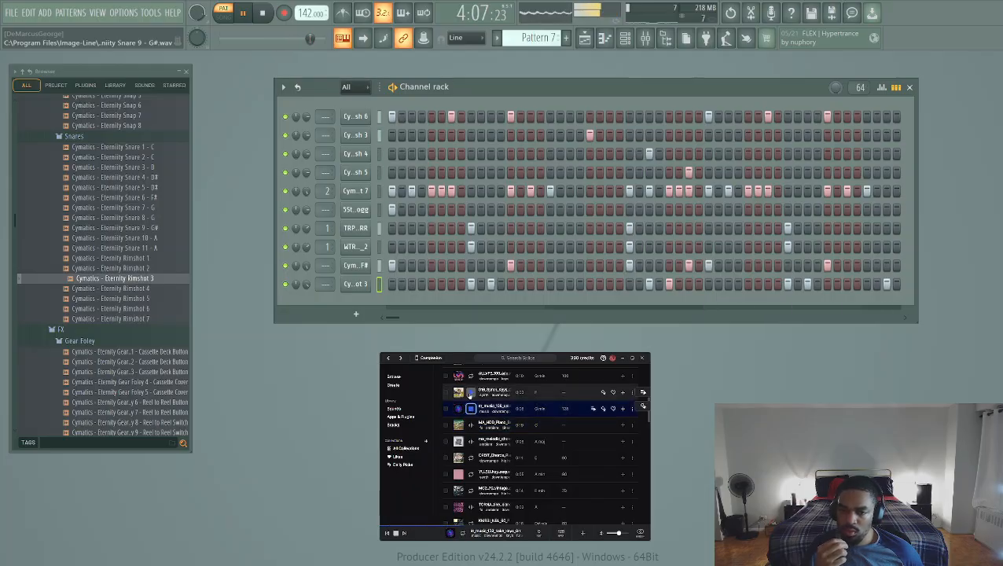
click(470, 393)
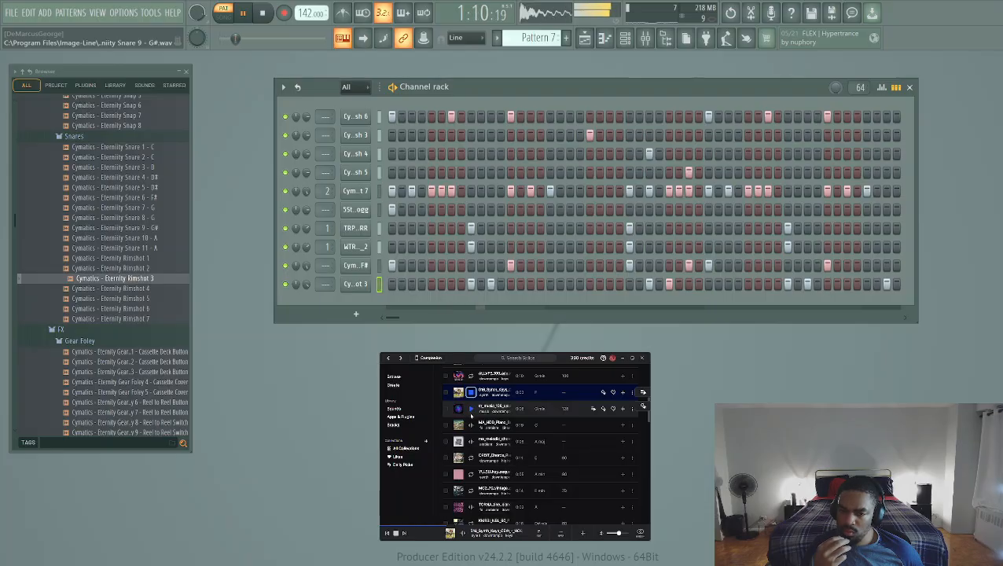
click(470, 409)
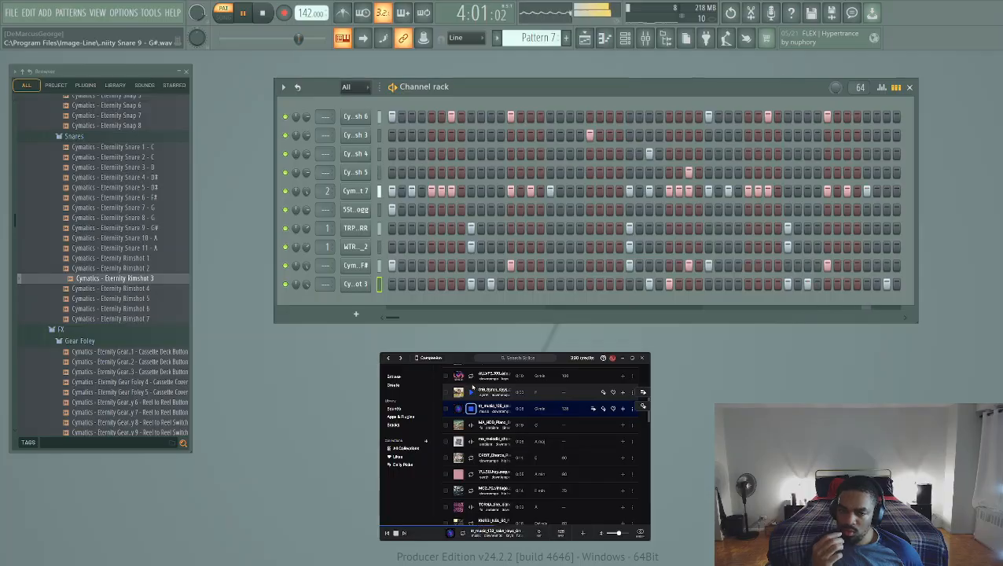
click(474, 393)
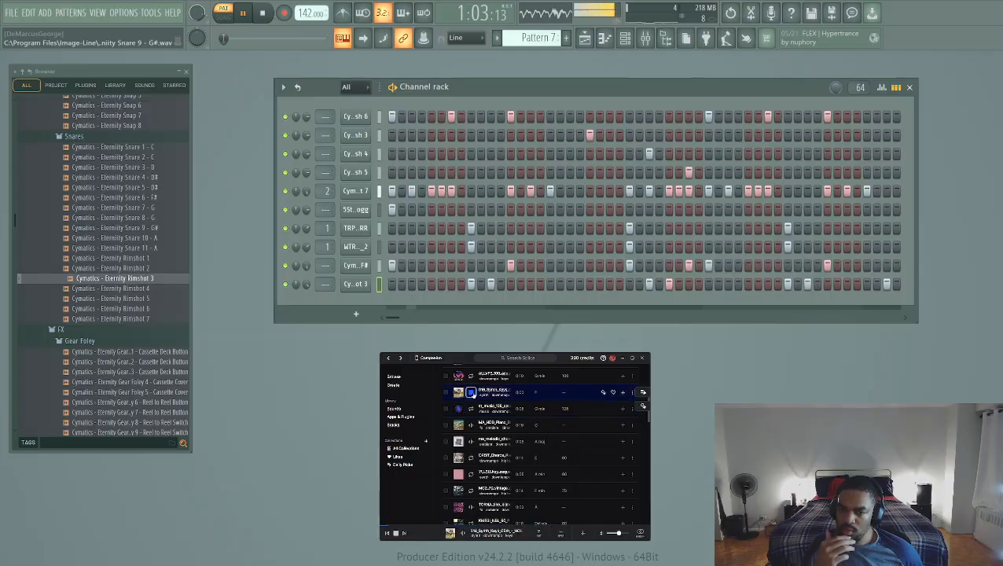
click(472, 408)
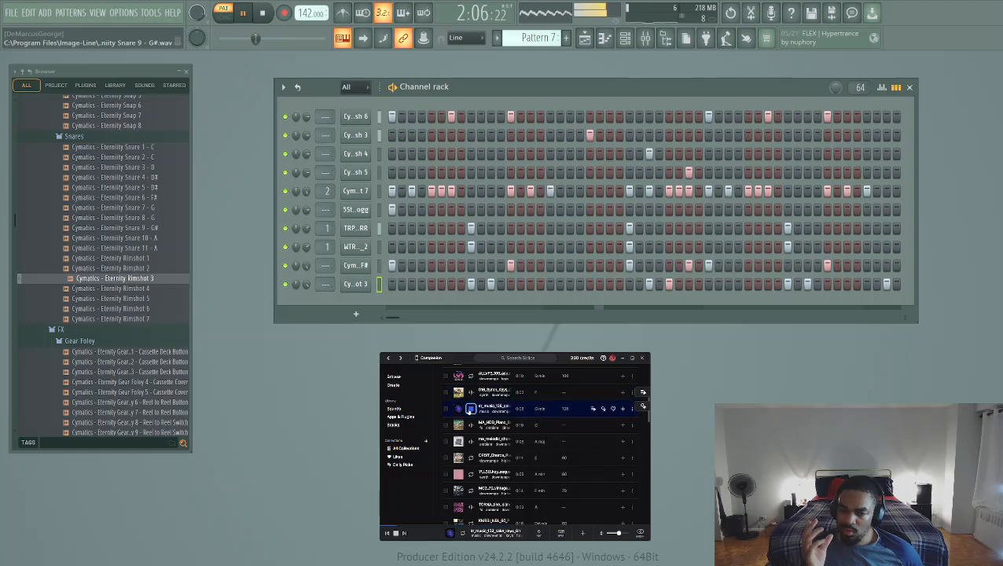
click(622, 409)
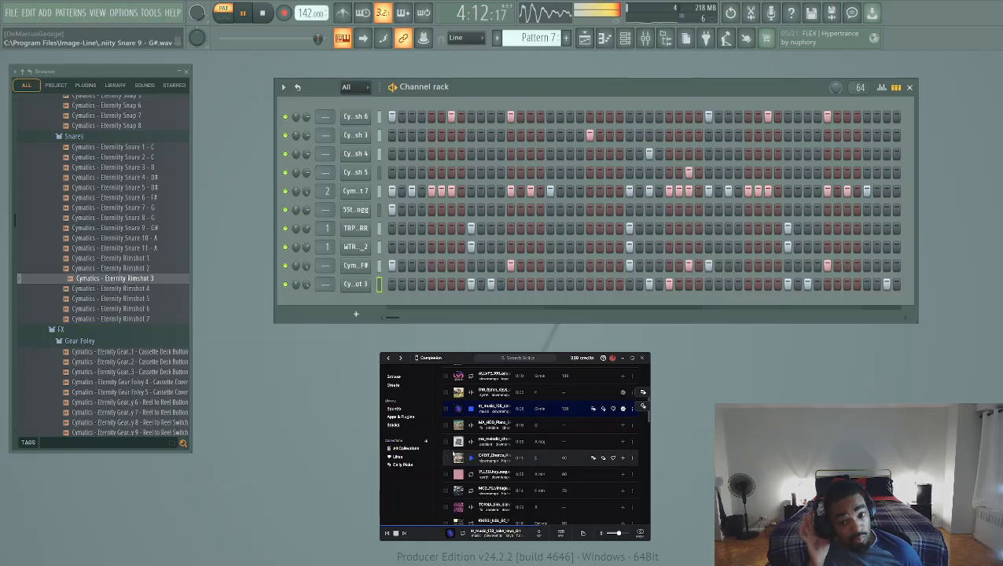
Audition the Keys samples below the music take keys loop over the beat and get the sc_kys80_twilight loop
click(471, 441)
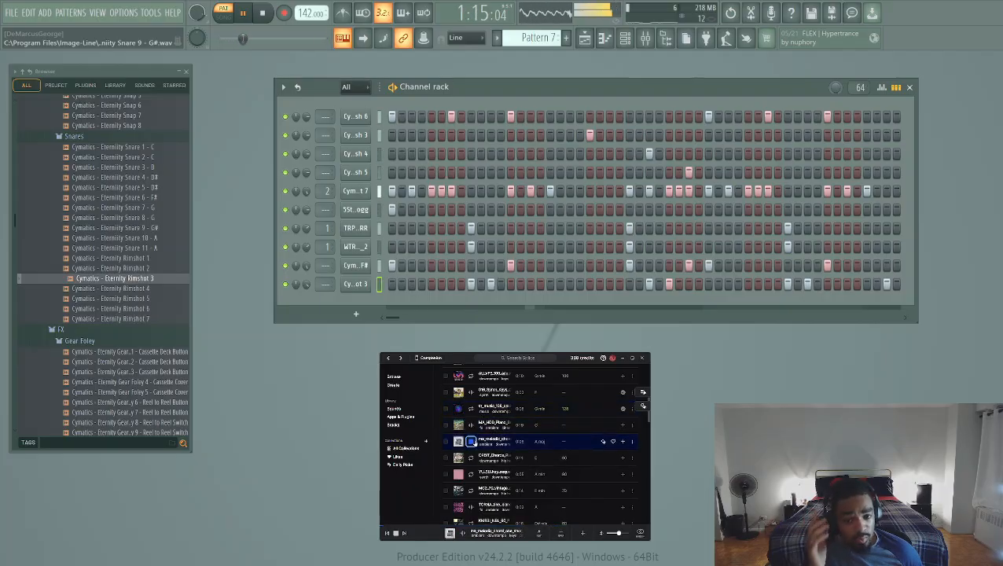
click(471, 458)
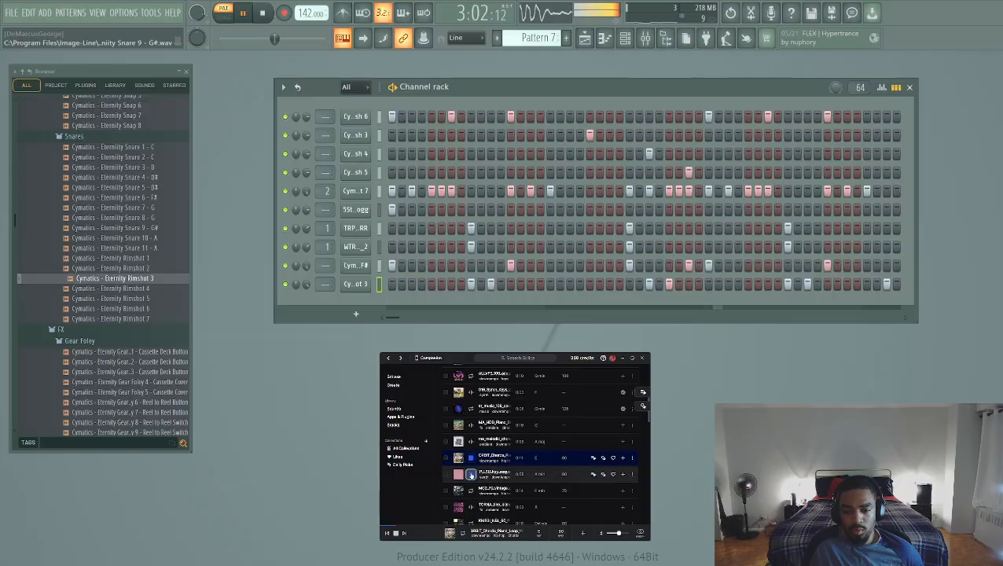
click(471, 474)
scroll(474, 471, down, 1)
key(Down)
key(Down)
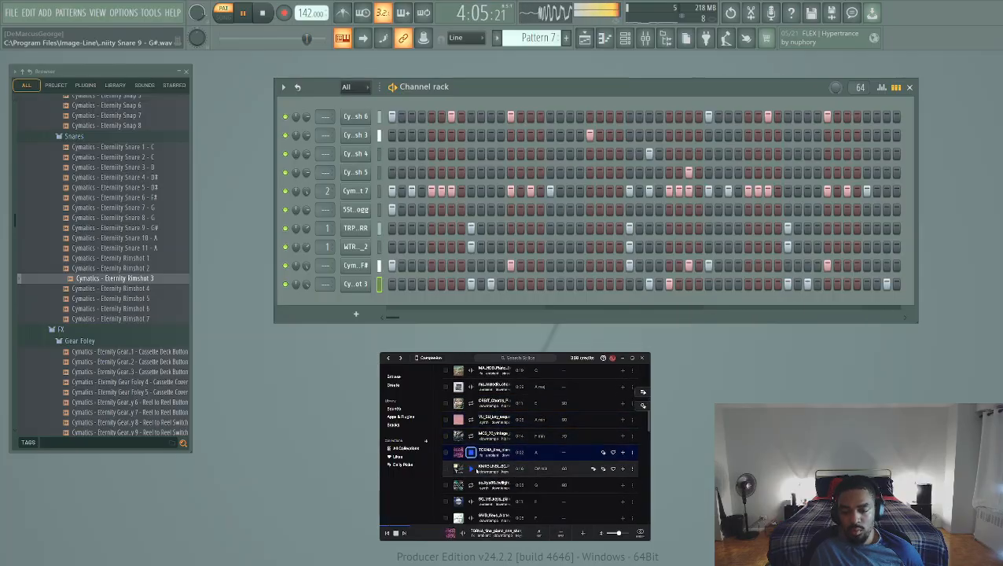
key(Down)
key(Down)
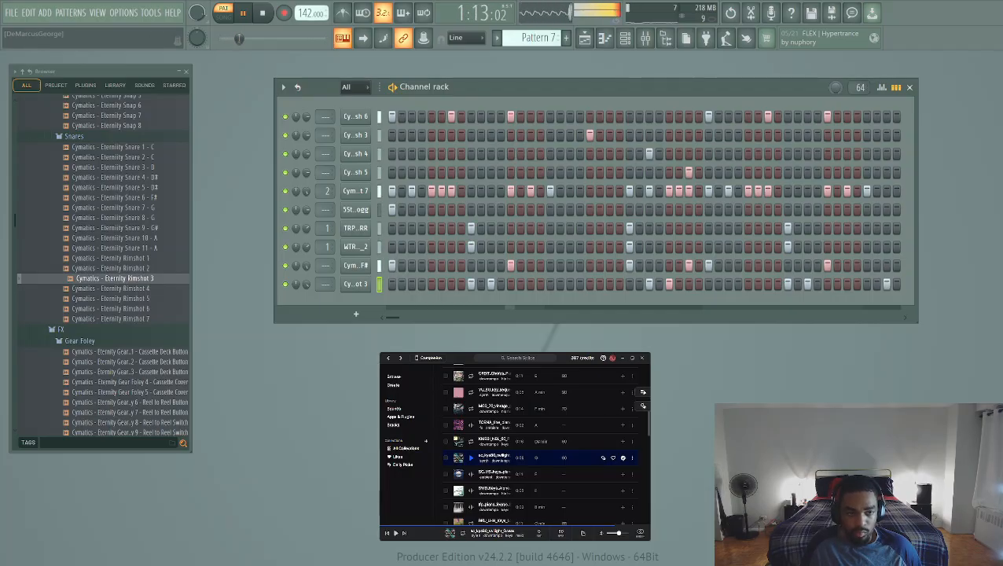
Add the twilight keys loop as a new channel in the Channel rack and adjust its time stretching in Stretch mode
click(622, 358)
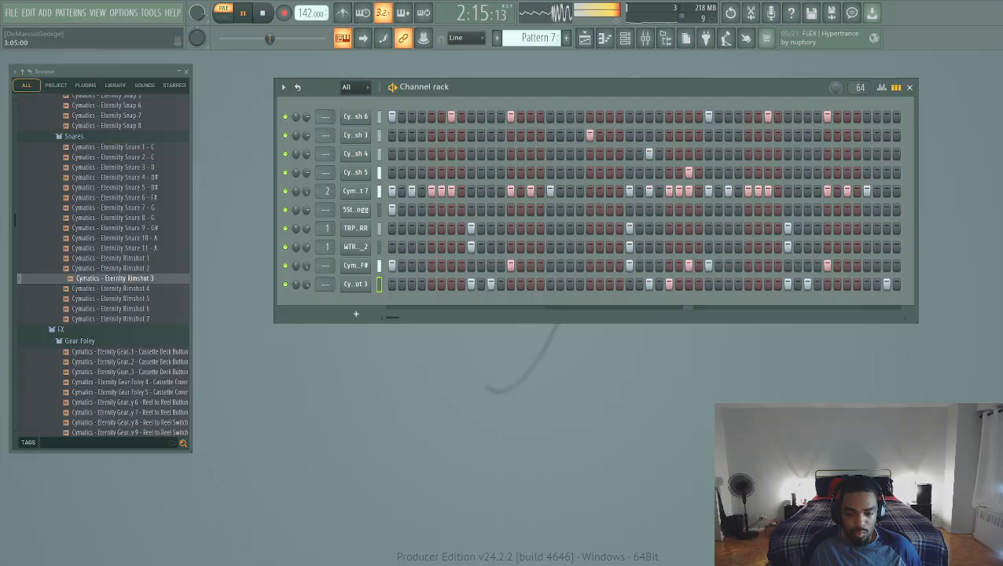
drag(622, 358, 405, 339)
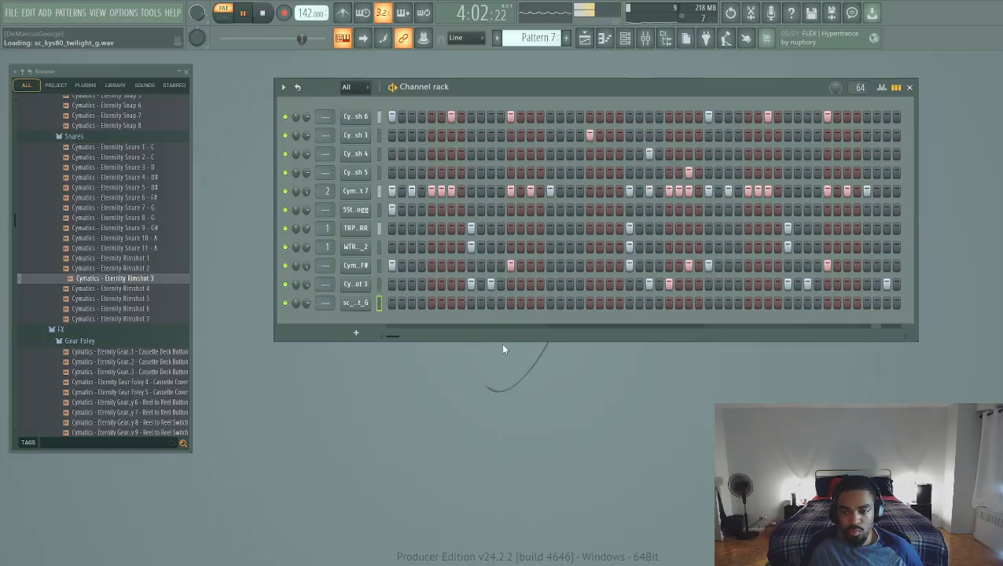
click(365, 303)
key(space)
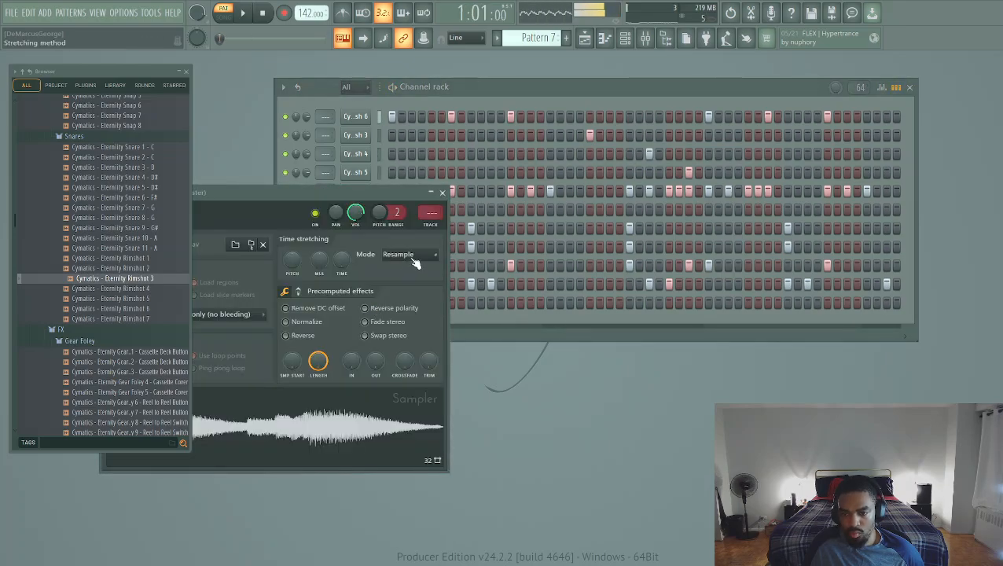
click(420, 290)
drag(342, 260, 342, 252)
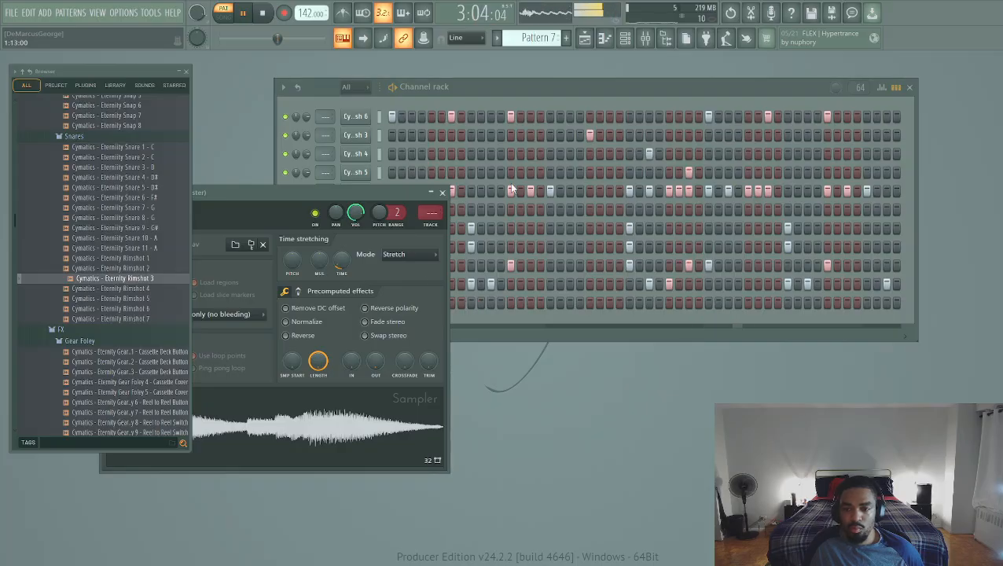
click(442, 193)
Sequence the twilight channel with a C5 note on the first step, F5 at the start of bar 4 and D#5 halfway through bar 4
drag(580, 336, 597, 336)
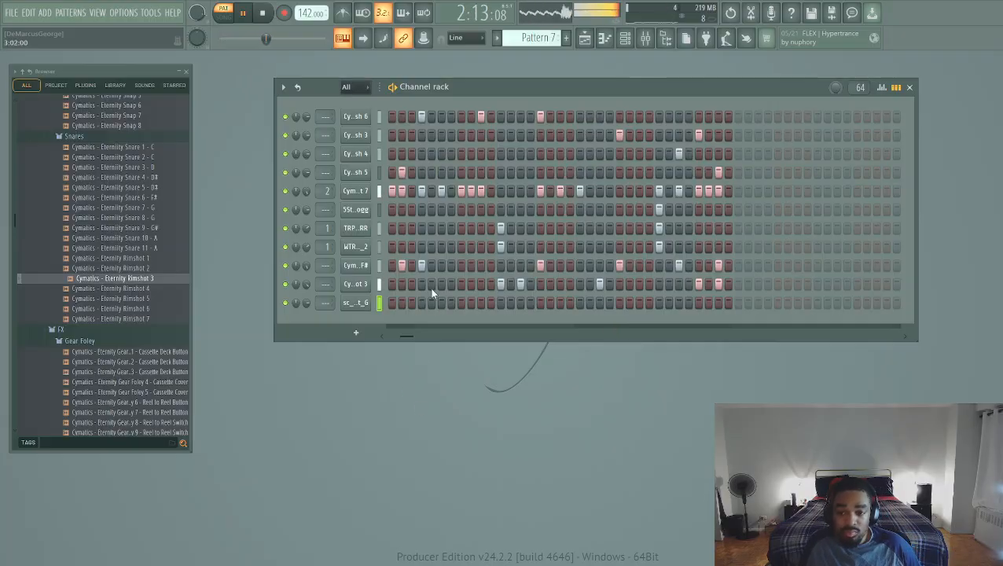
drag(437, 335, 377, 331)
click(605, 38)
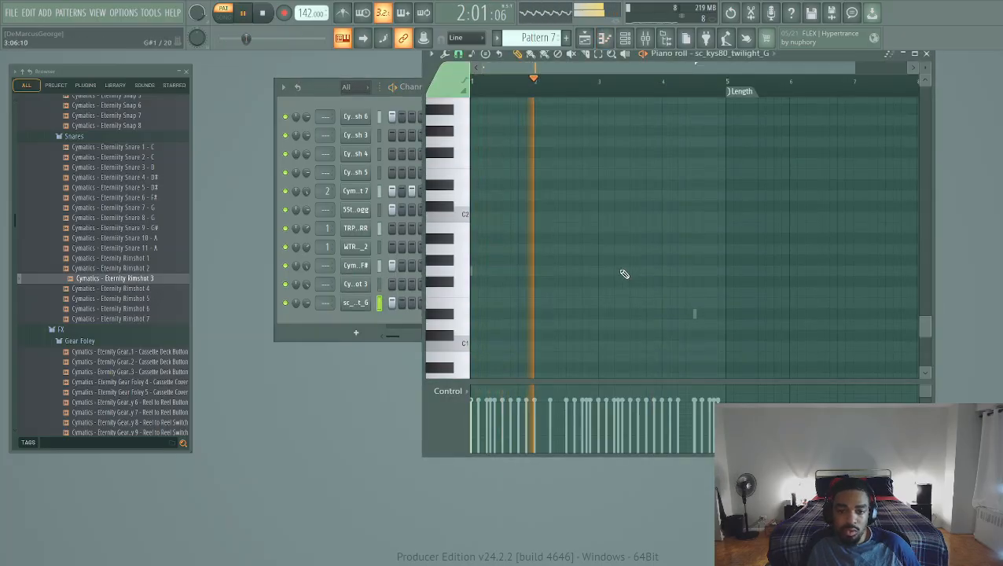
scroll(637, 267, up, 8)
scroll(641, 268, up, 2)
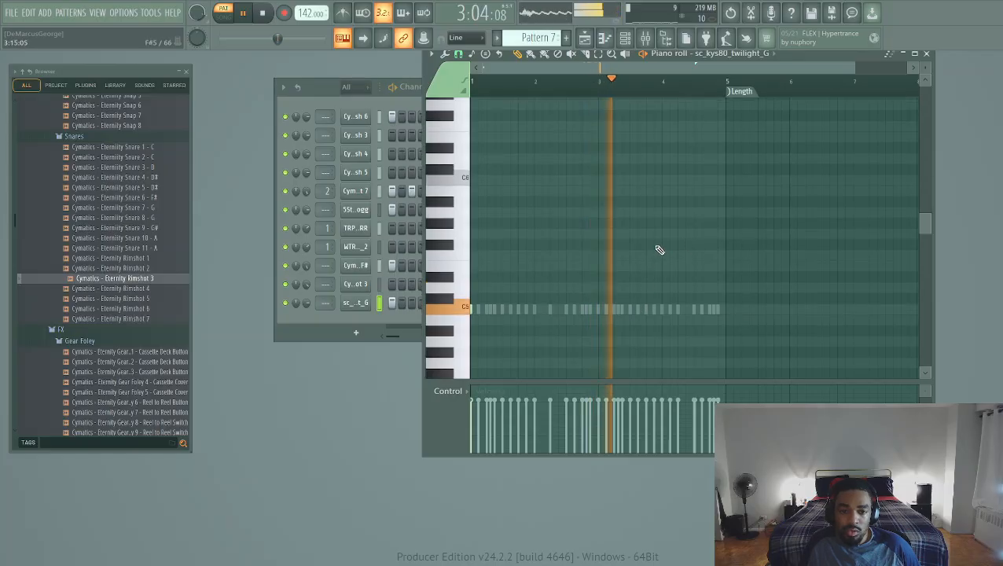
click(664, 255)
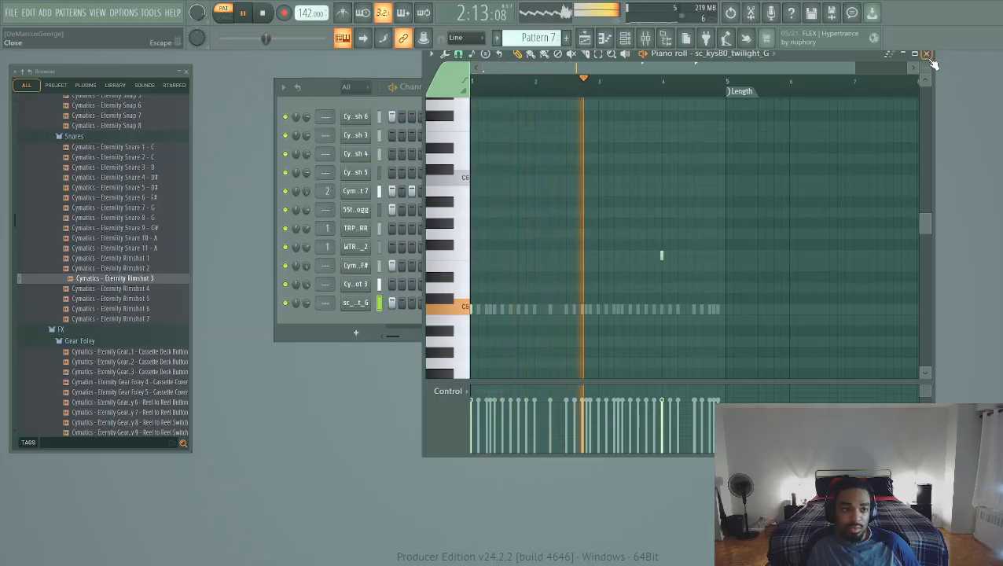
click(694, 276)
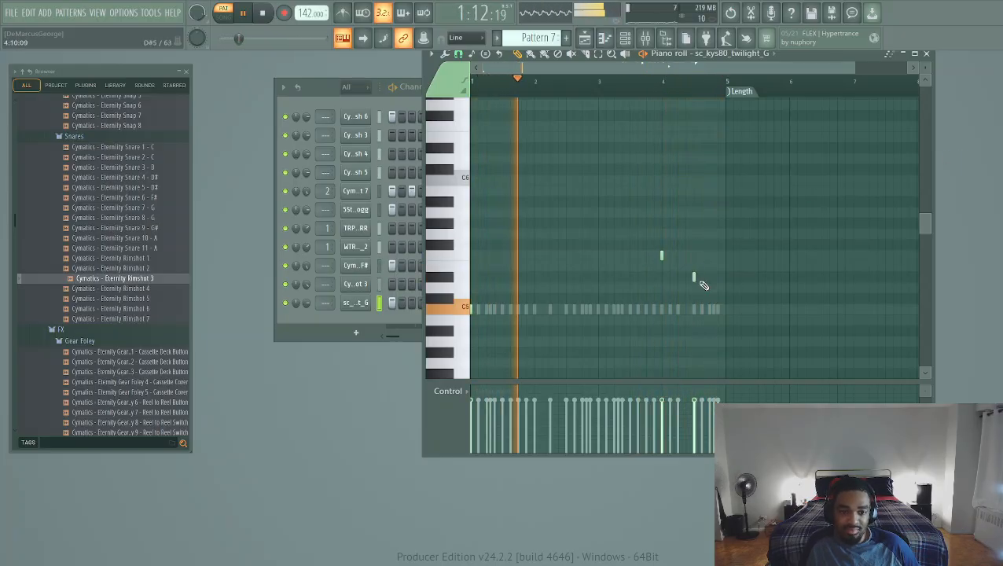
click(926, 53)
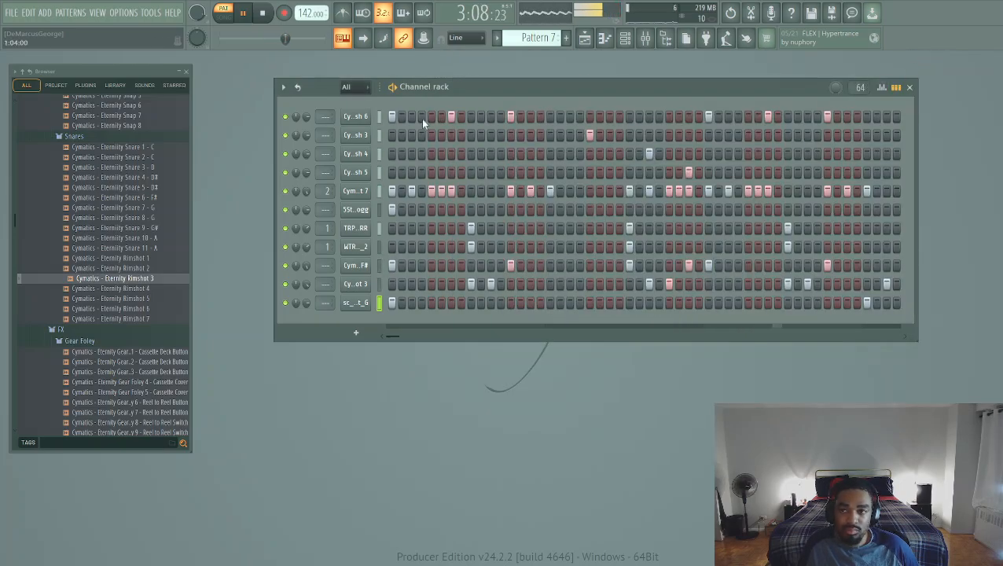
Set the tempo to 138 BPM and the twilight channel's volume to 83%
drag(305, 12, 305, 16)
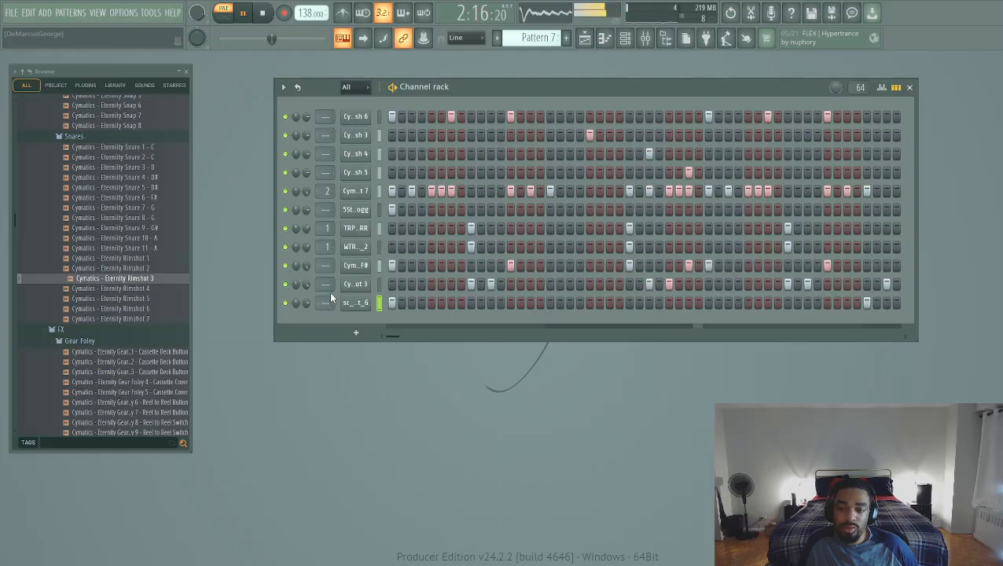
drag(307, 305, 307, 300)
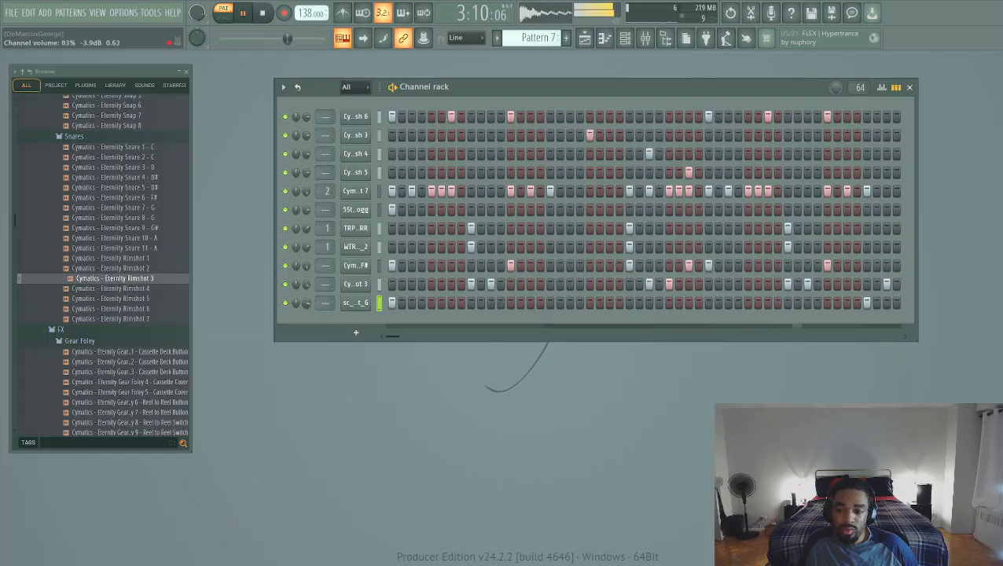
click(350, 305)
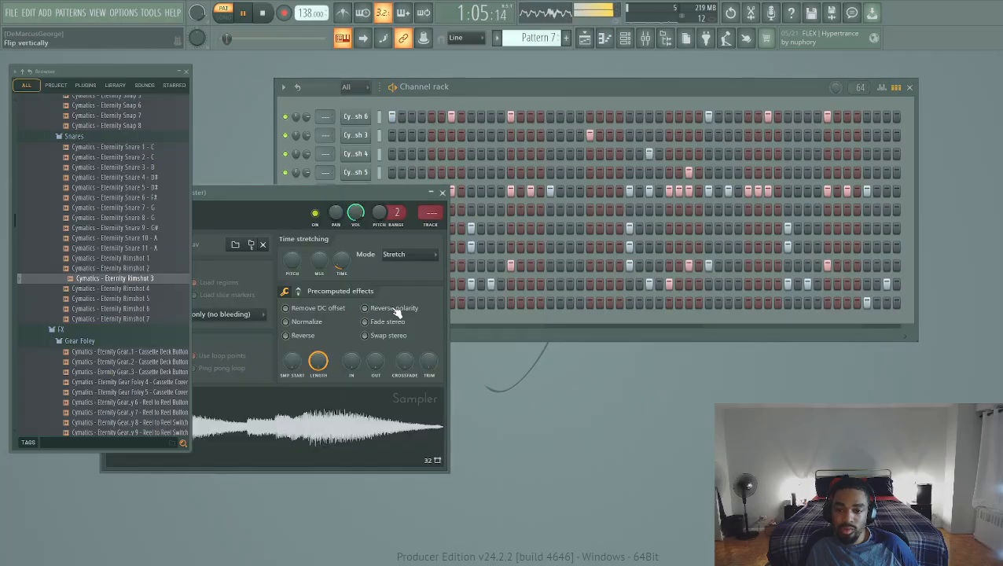
click(442, 193)
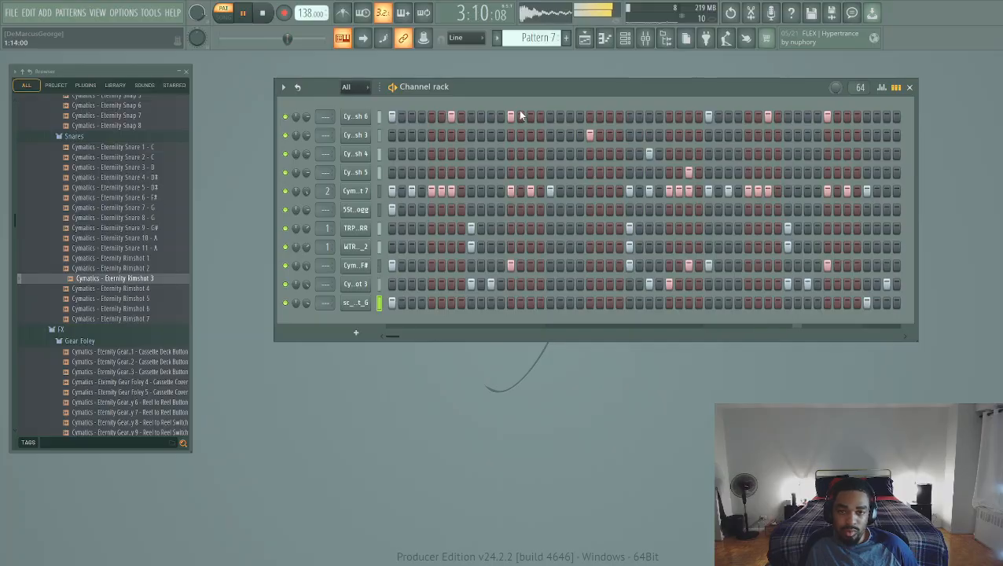
Clone Pattern 7 as Pattern 8 and audition the Keys samples below the twilight loop in Splice over the beat
click(583, 177)
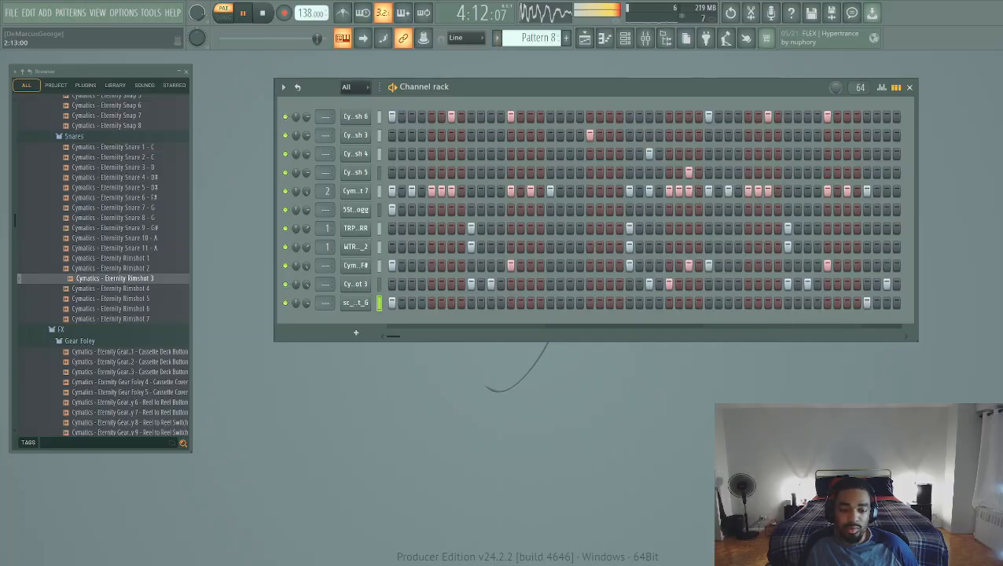
scroll(459, 475, down, 1)
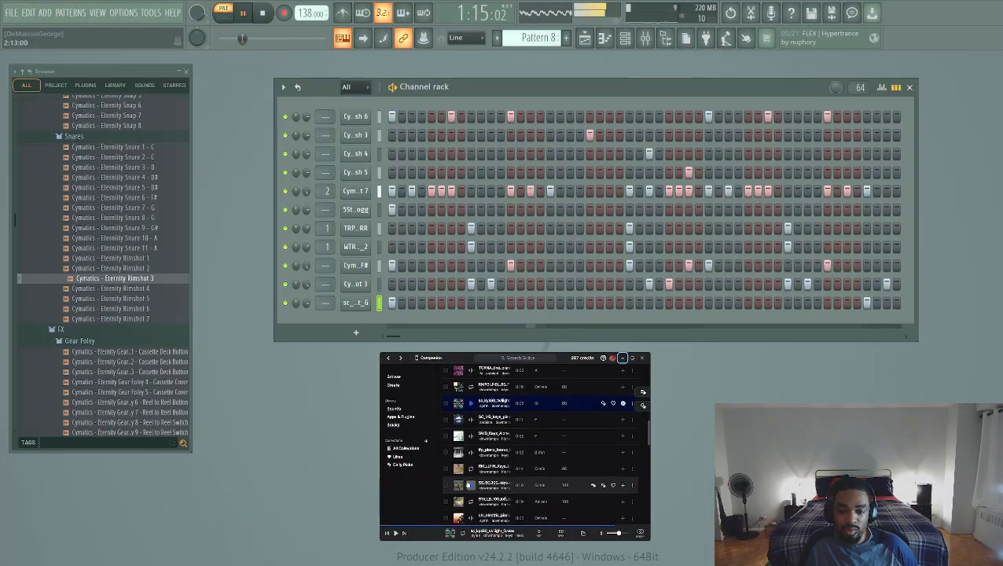
click(470, 471)
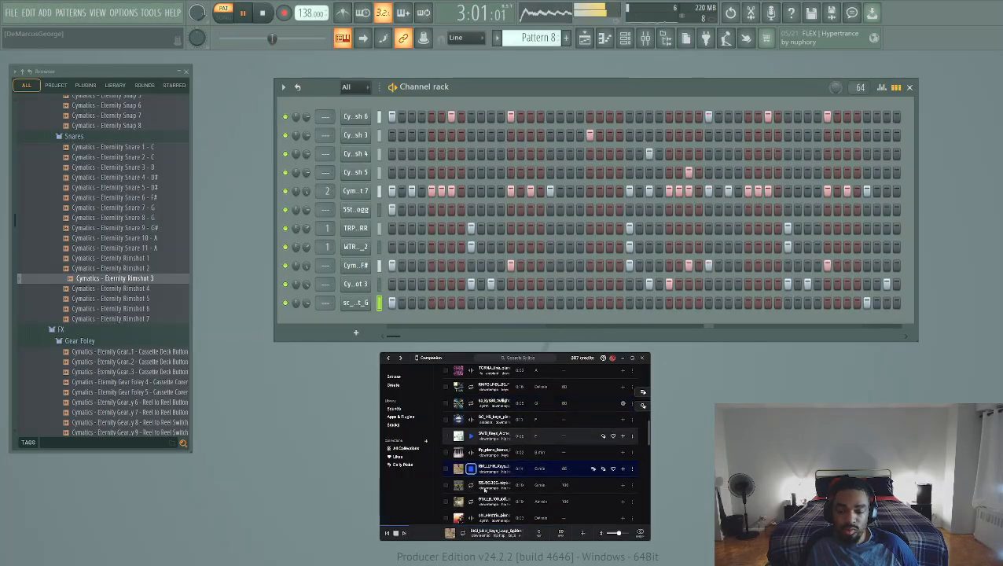
click(469, 487)
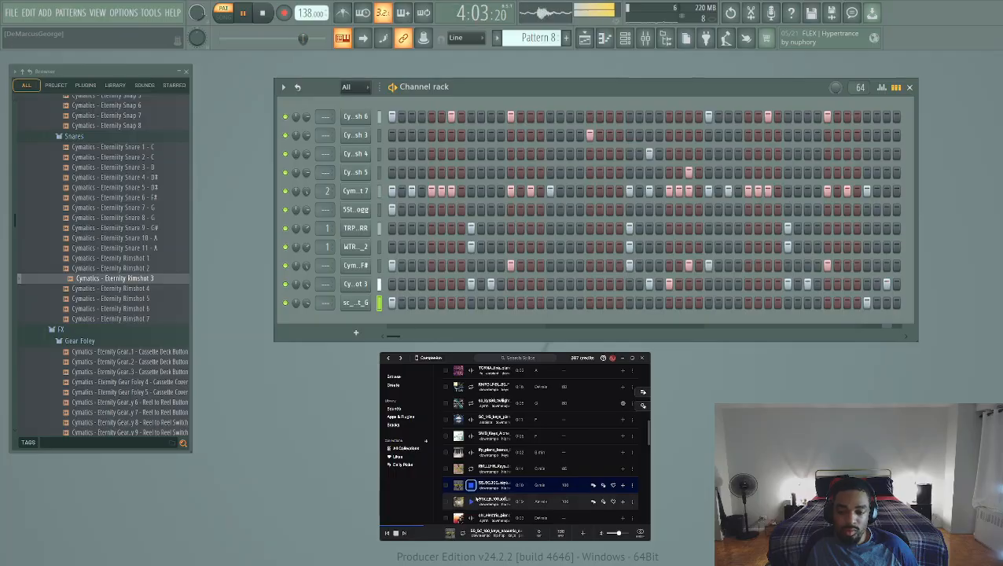
click(474, 501)
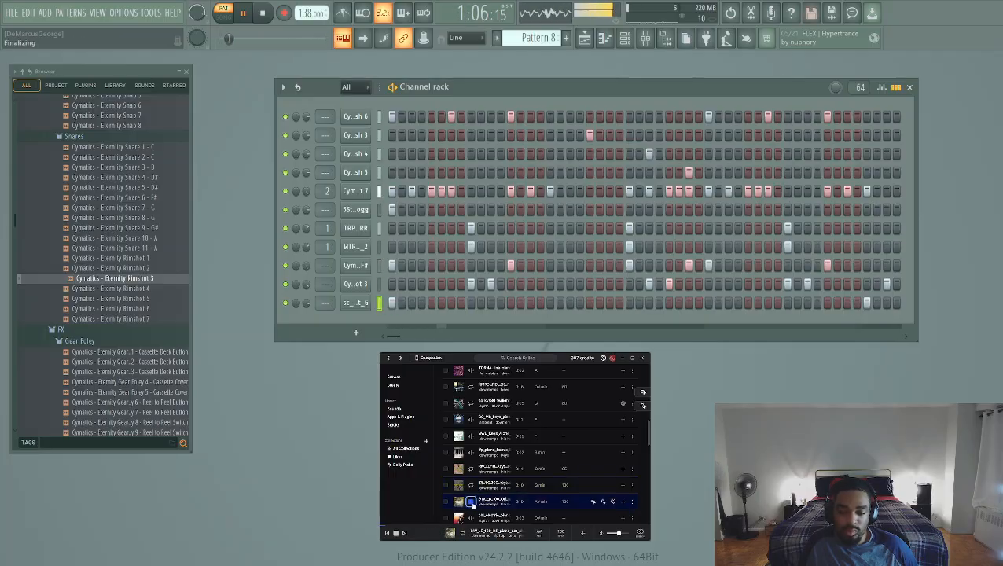
scroll(472, 519, down, 1)
click(471, 505)
scroll(472, 495, down, 2)
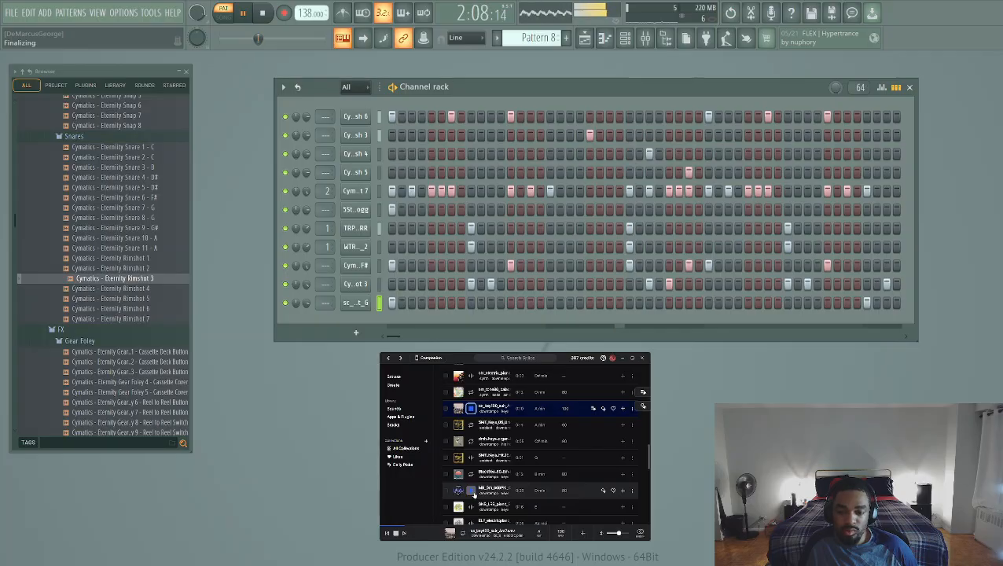
Browse the Splice instrument categories and open the full list of FX samples
click(387, 377)
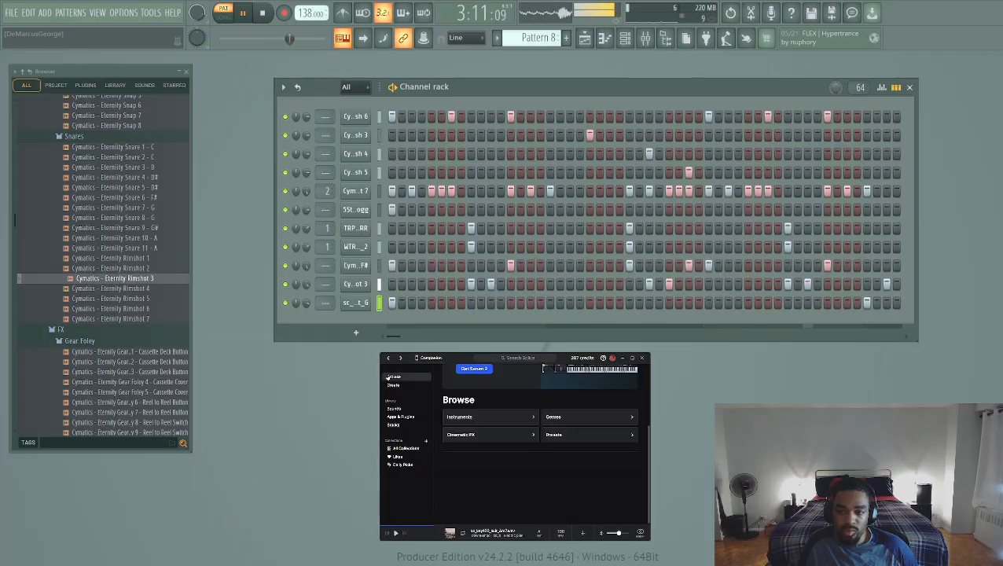
scroll(554, 463, down, 6)
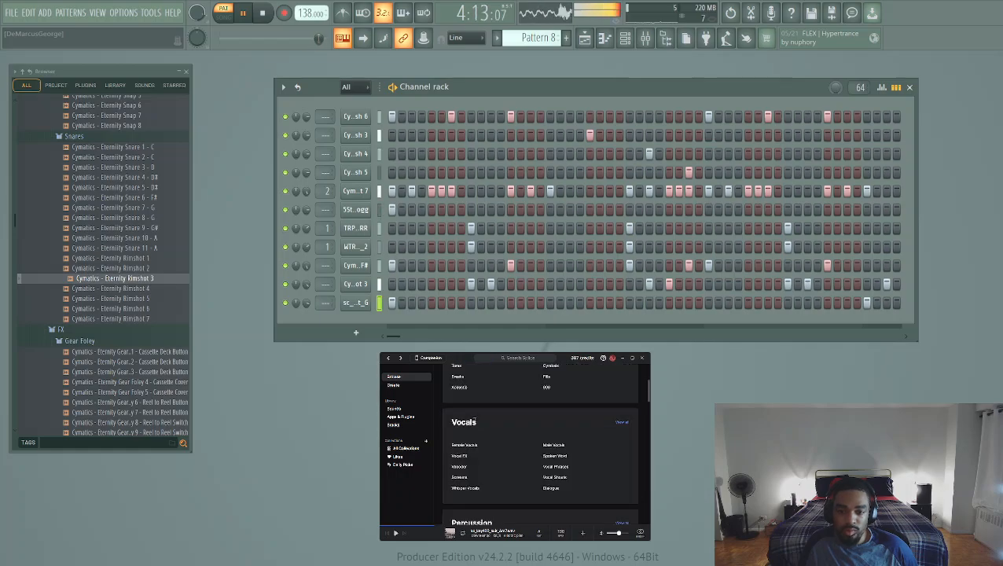
scroll(556, 475, down, 8)
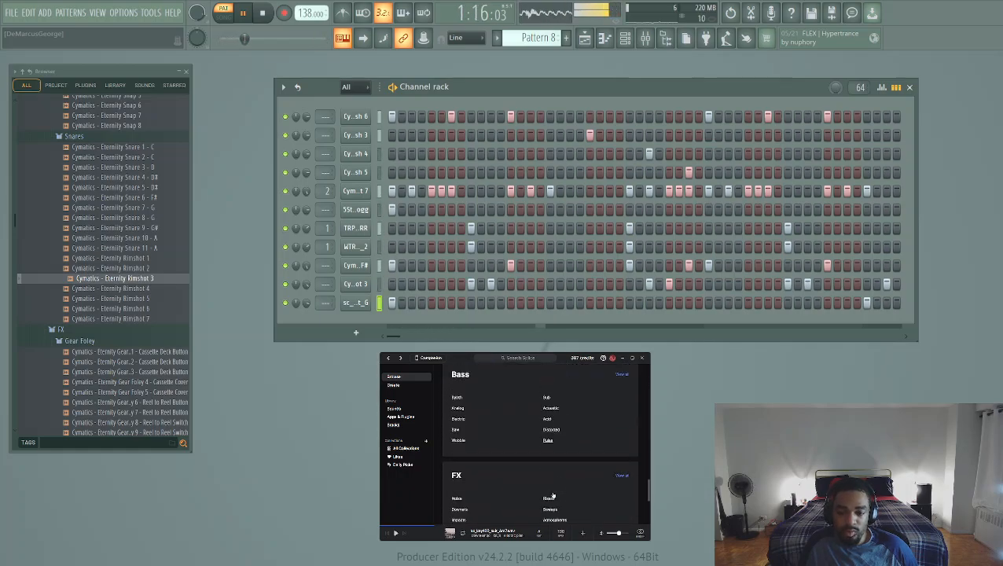
scroll(590, 456, up, 1)
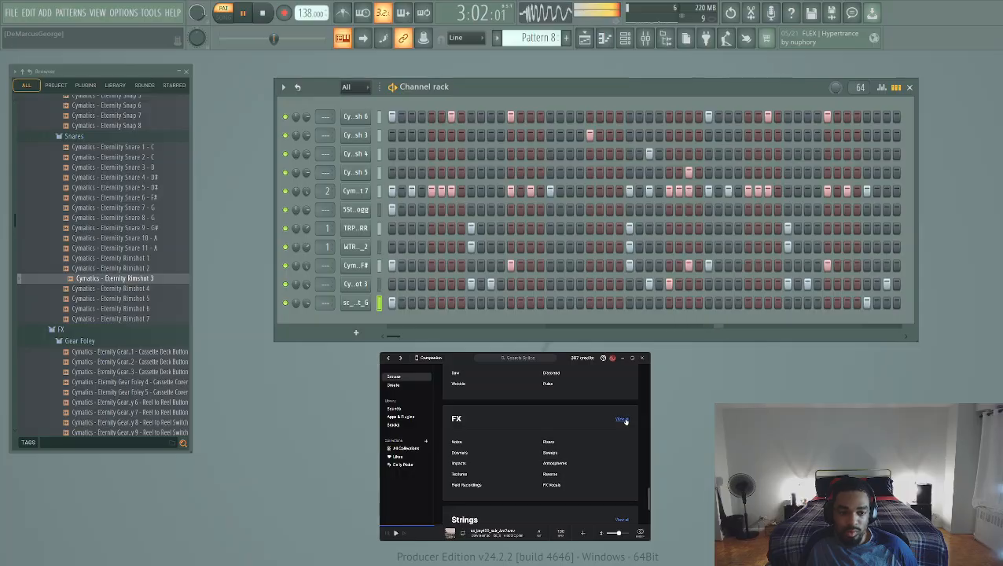
click(623, 421)
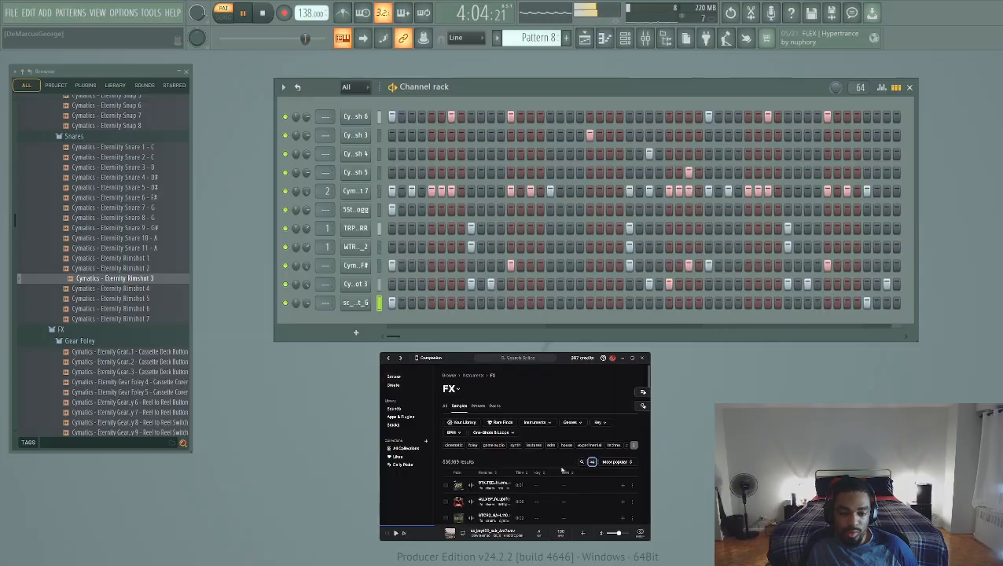
Audition the top FX sample in Splice and reshuffle the results in random order, previewing the new first result over the beat
click(470, 486)
scroll(535, 464, down, 1)
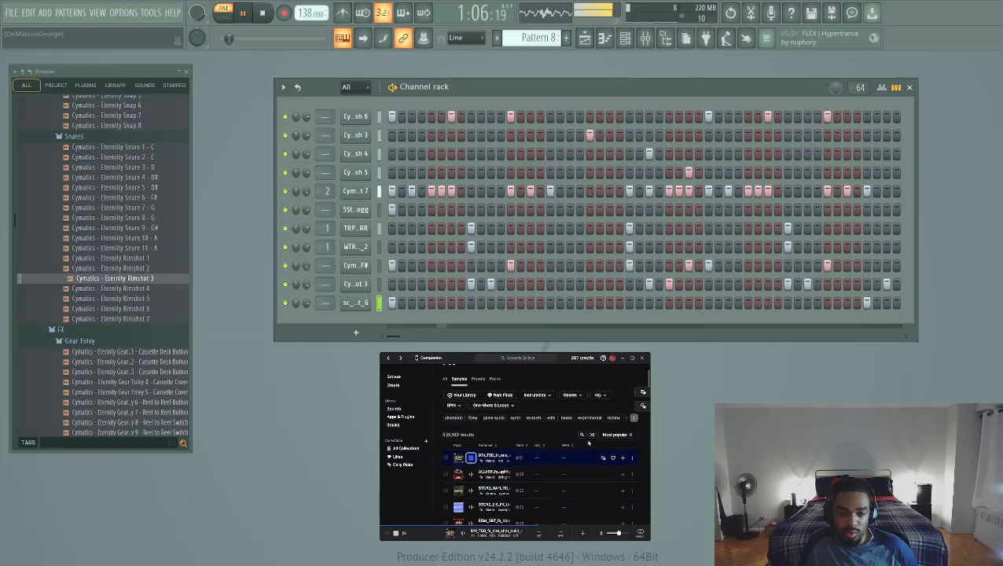
scroll(590, 437, up, 1)
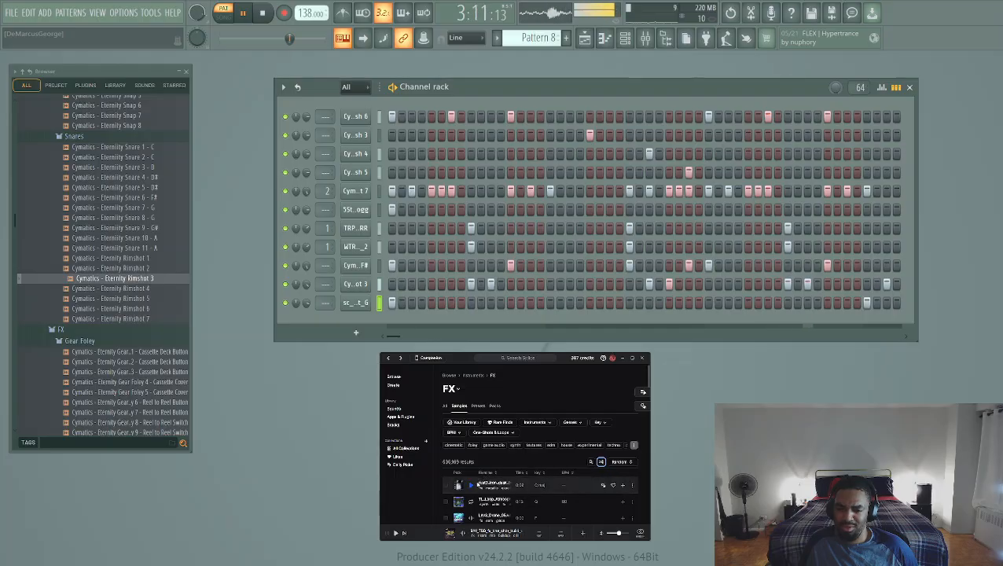
click(601, 461)
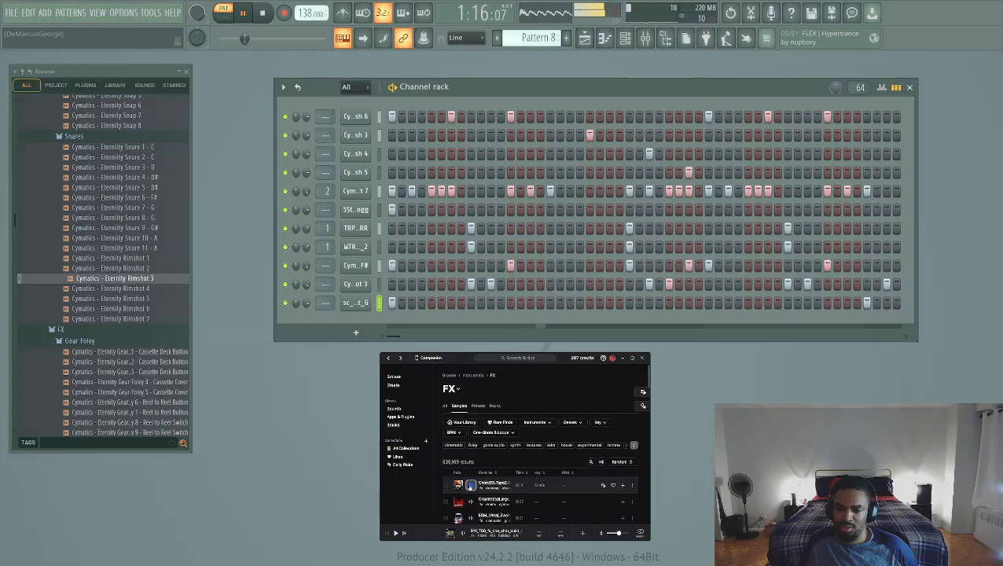
click(471, 484)
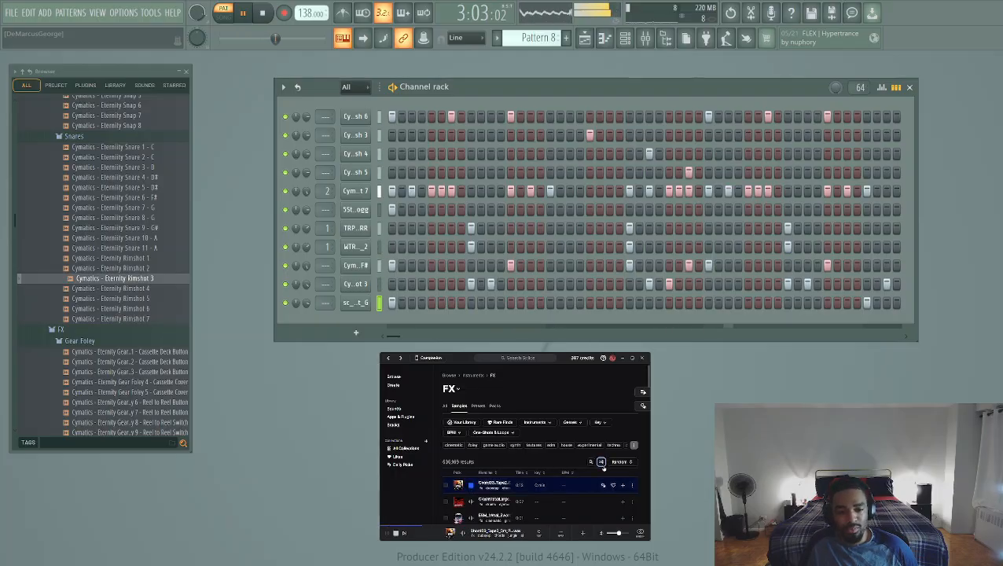
click(601, 462)
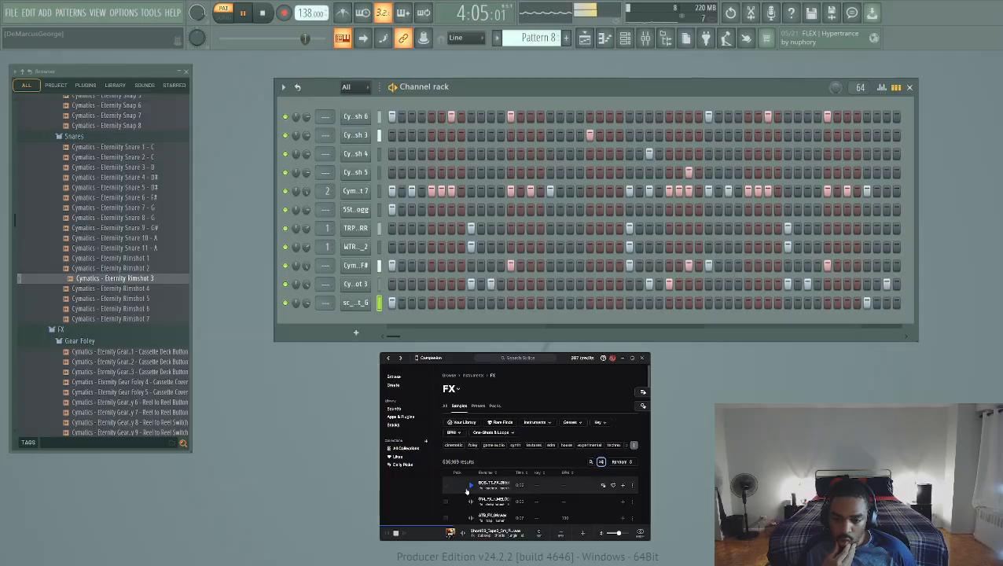
Audition the FX samples near the start of the shuffled list one after another over the playing beat
click(471, 448)
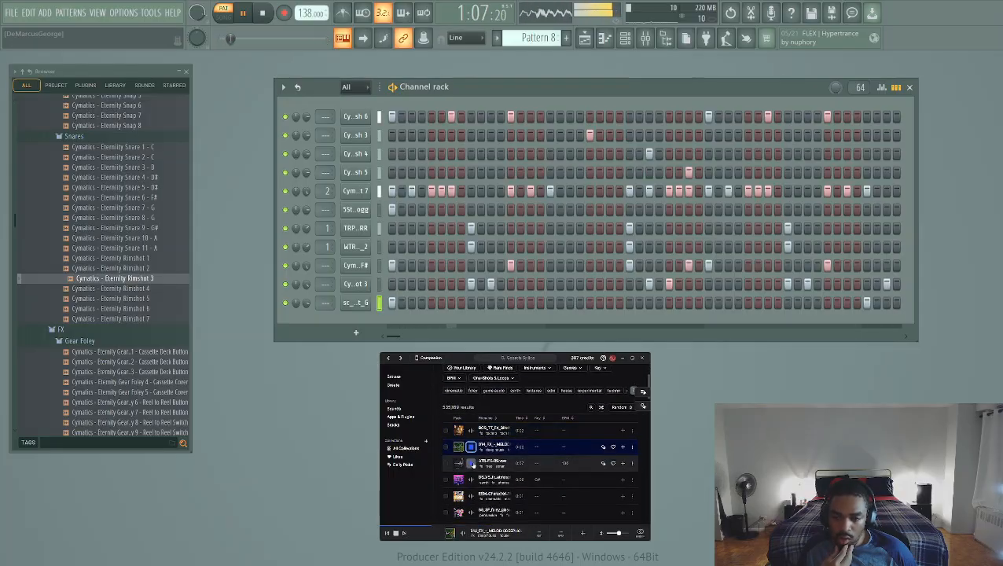
click(472, 463)
click(472, 480)
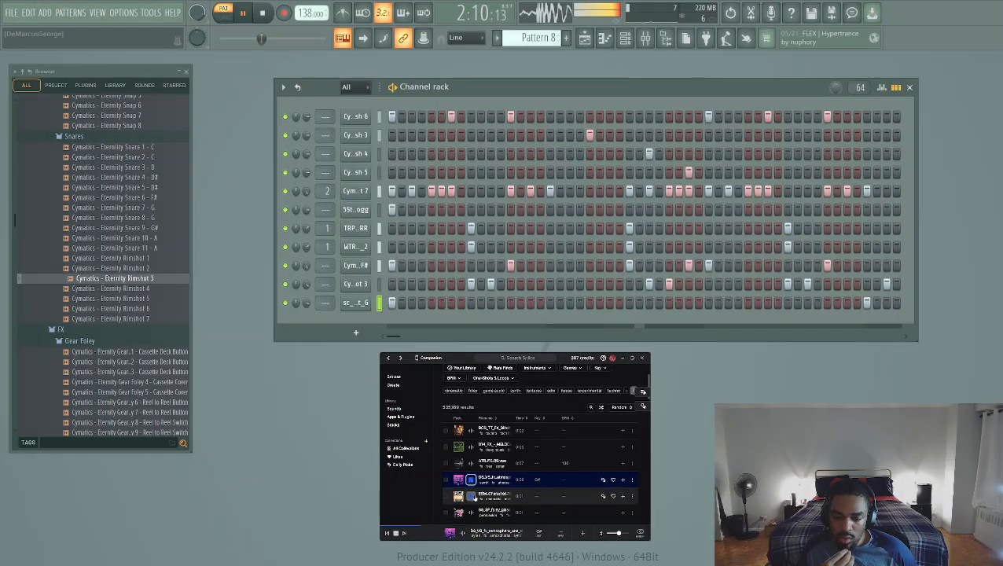
click(472, 497)
scroll(474, 496, down, 1)
click(472, 484)
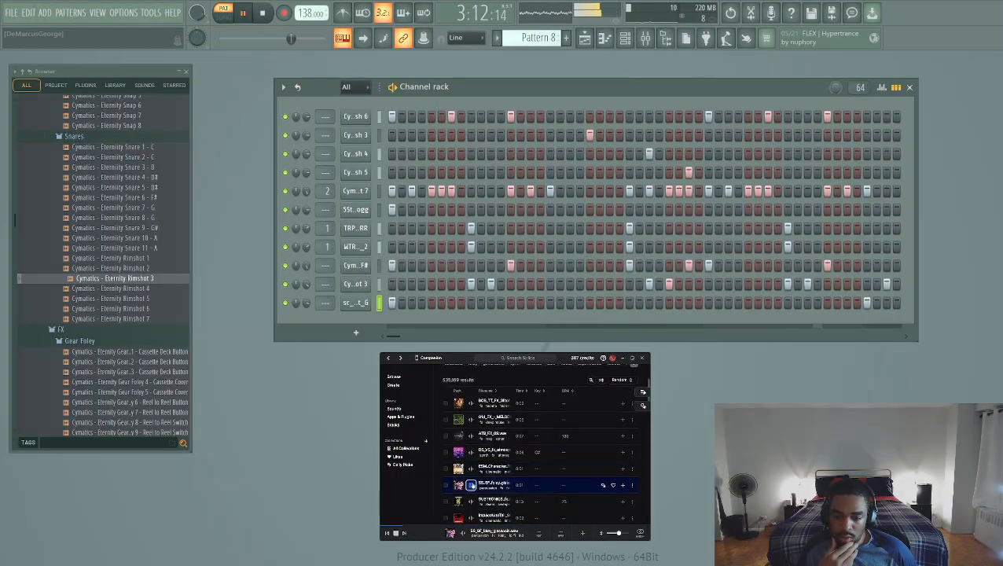
scroll(472, 480, down, 2)
click(472, 474)
click(473, 490)
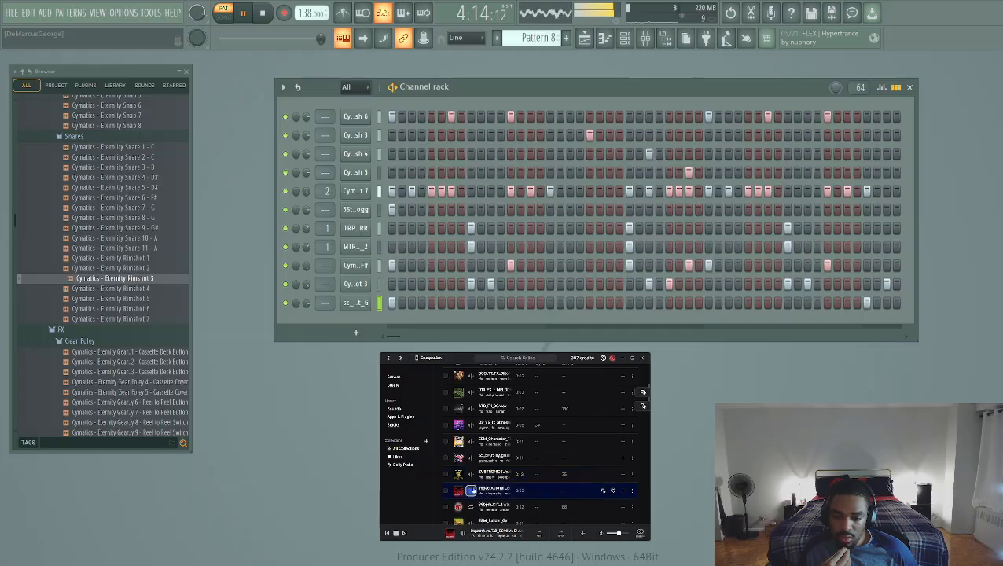
click(472, 506)
scroll(473, 503, down, 3)
Audition the FX samples from the GLITCH_GFX sound onward, replay the sword sample for comparison and stop the preview
click(472, 437)
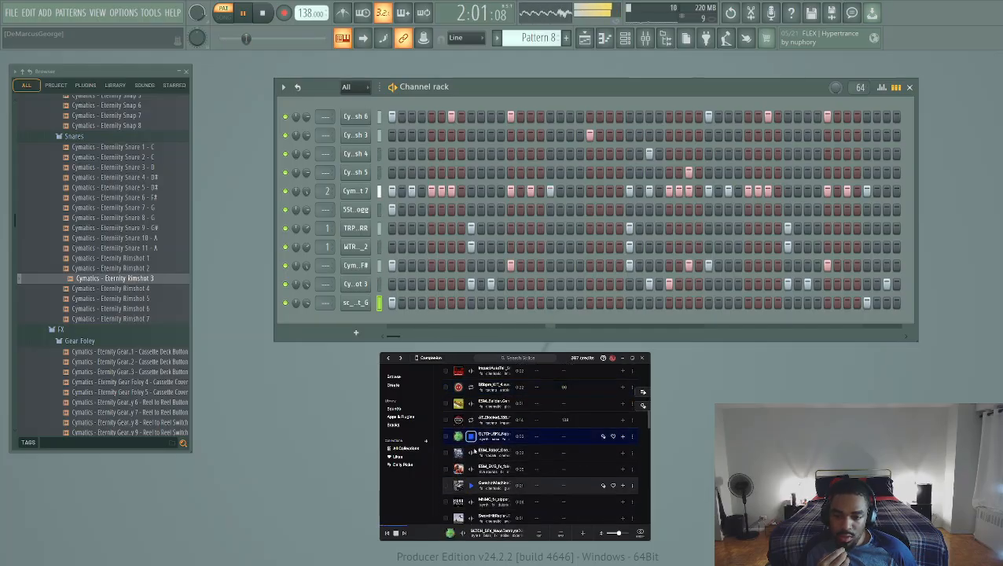
click(471, 453)
click(471, 469)
click(472, 485)
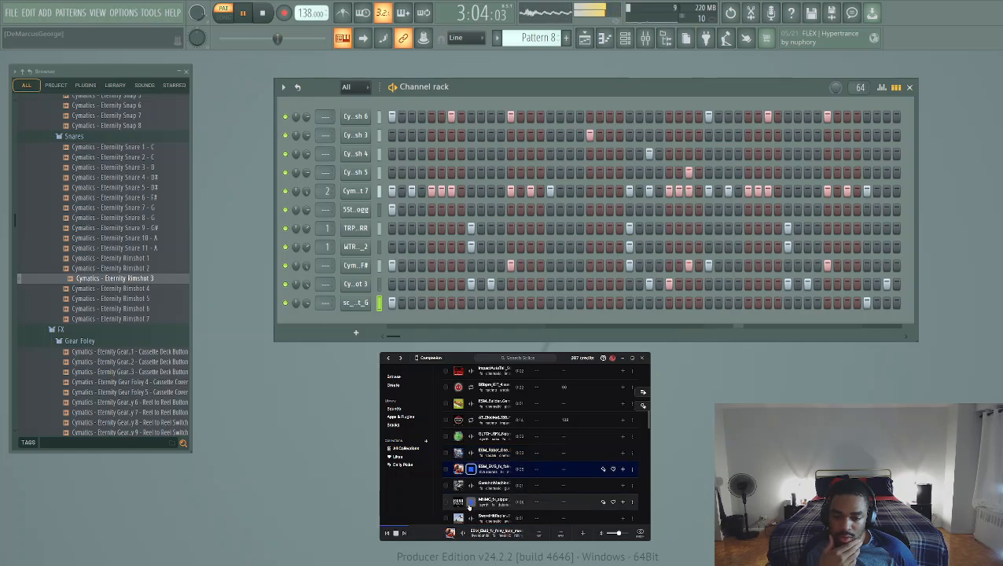
click(472, 502)
scroll(472, 472, down, 3)
click(470, 464)
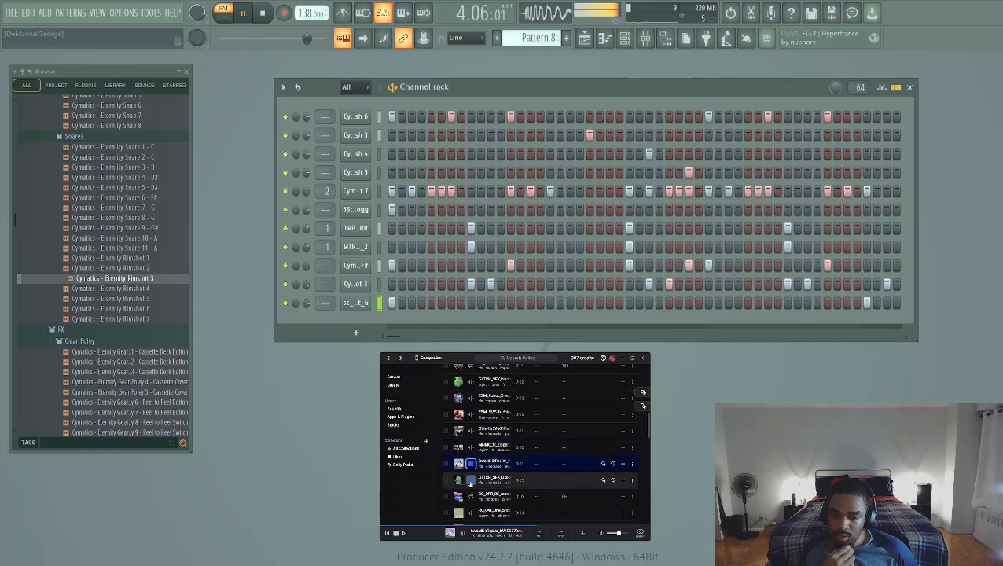
click(472, 479)
click(471, 496)
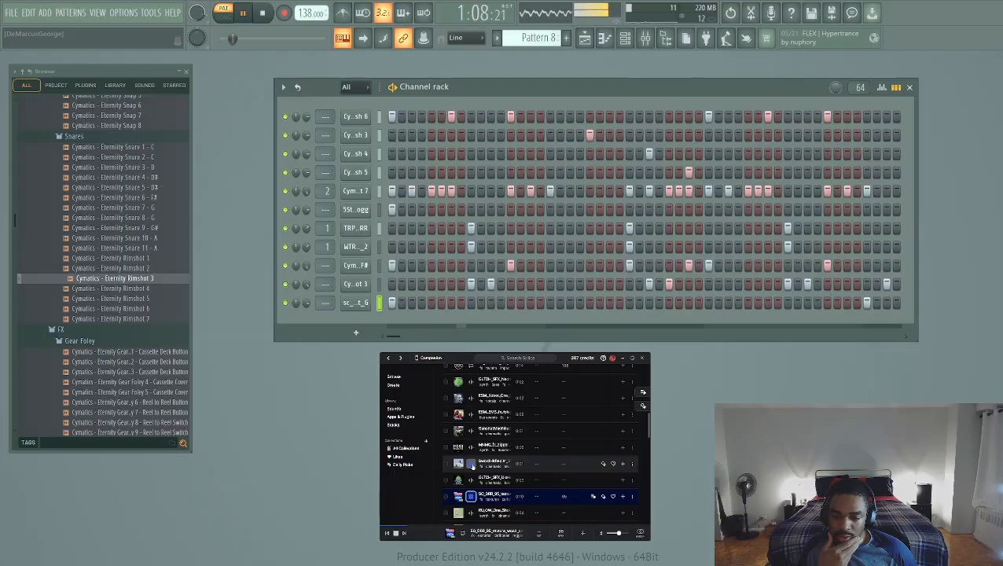
click(471, 464)
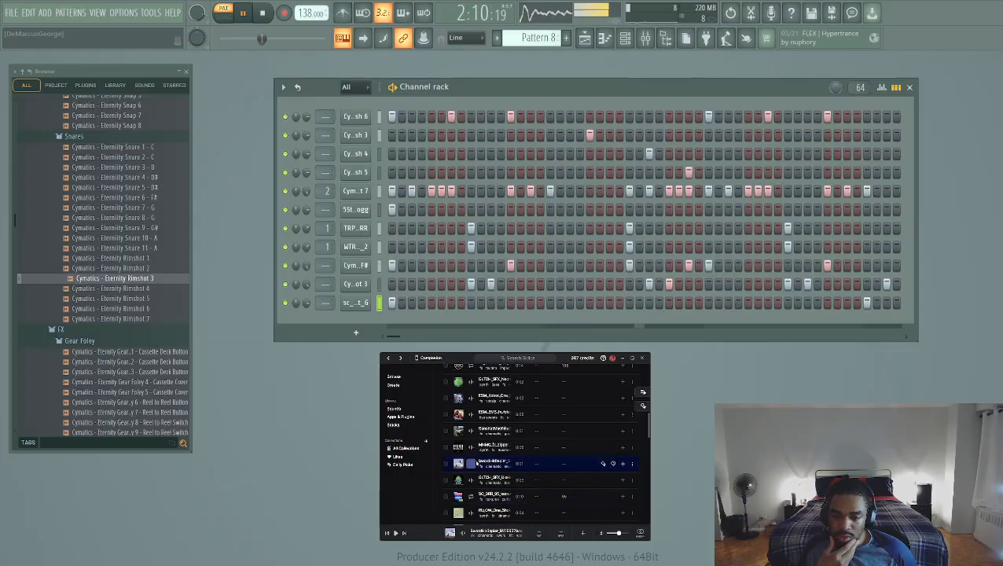
click(470, 511)
scroll(464, 503, down, 3)
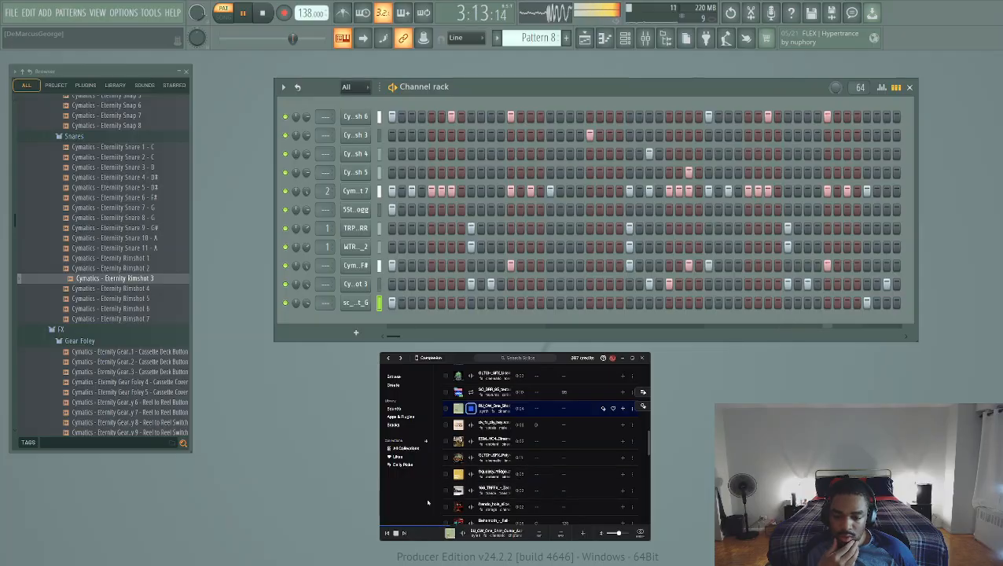
key(space)
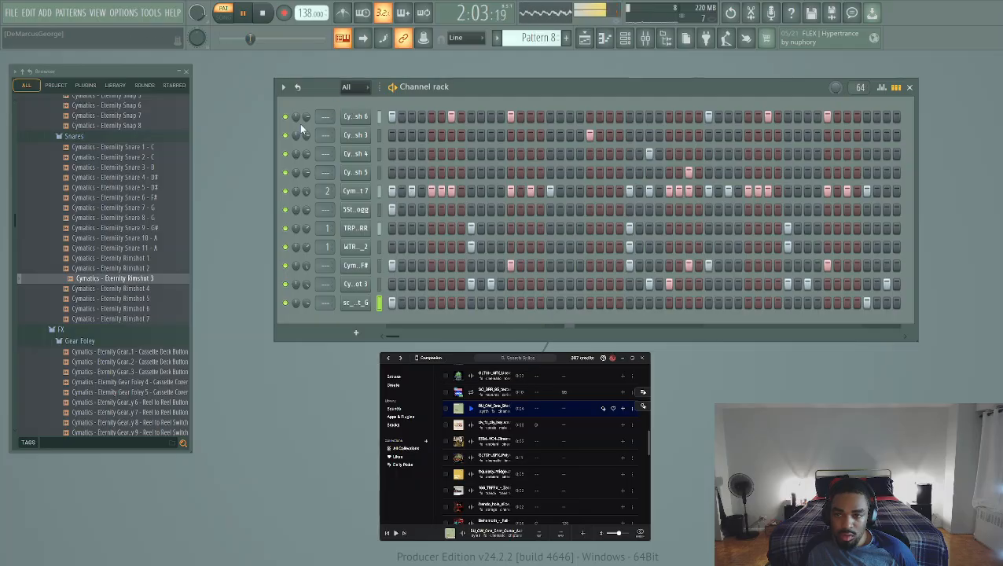
Audition further FX samples down to the ESM_Character voice one-shot and add that sample to the Splice library
click(470, 474)
click(472, 490)
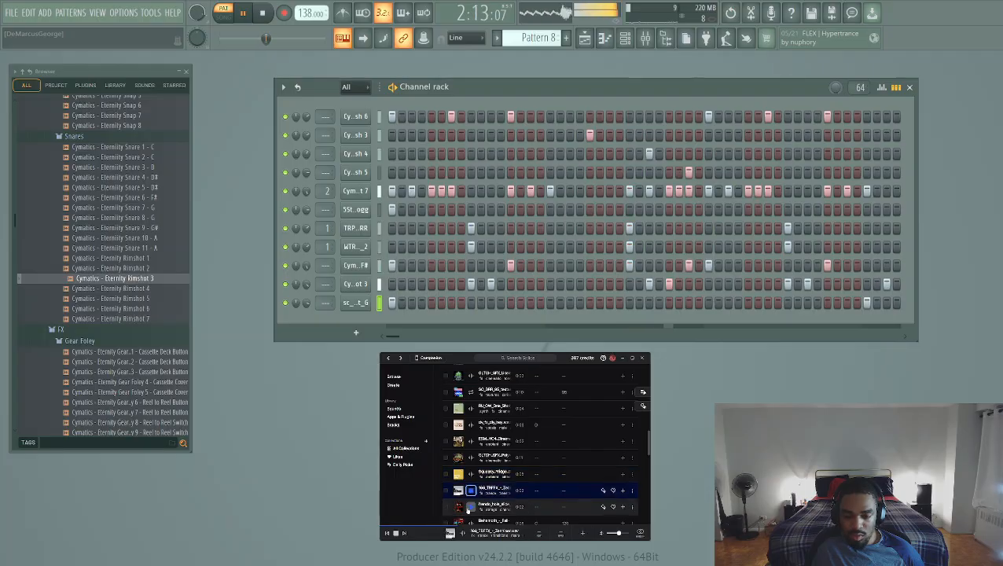
click(472, 507)
scroll(473, 496, down, 3)
scroll(471, 454, up, 1)
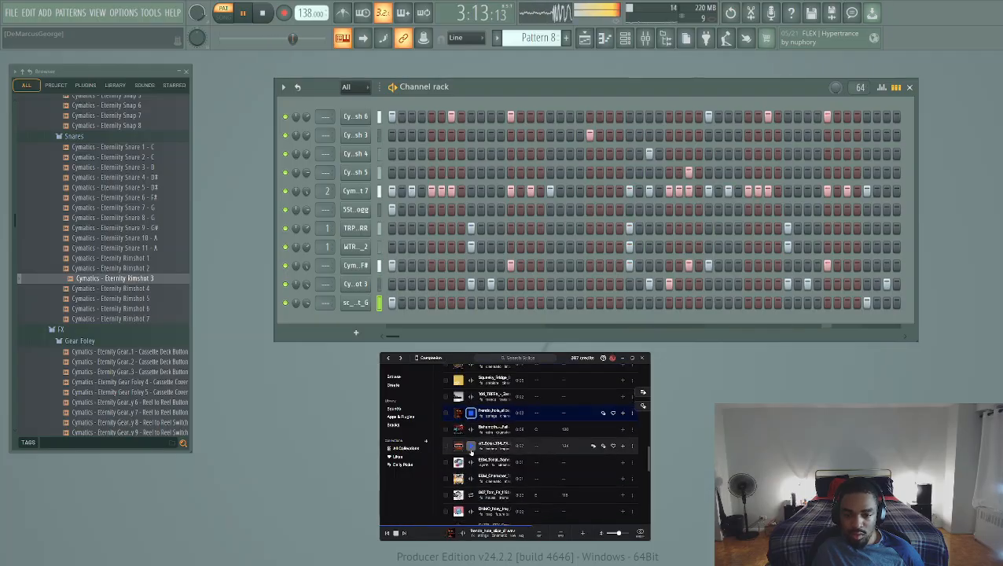
click(472, 447)
click(471, 462)
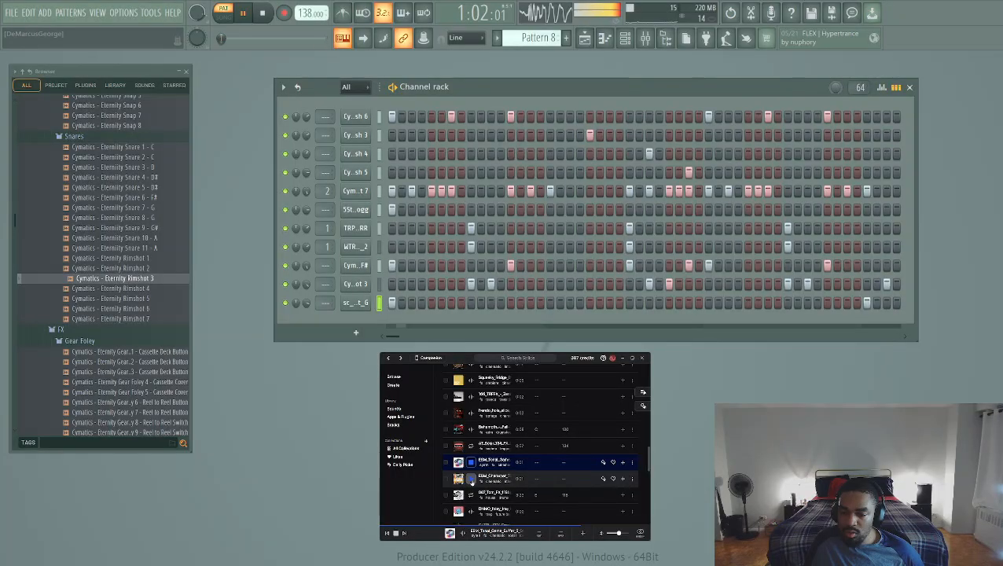
click(471, 478)
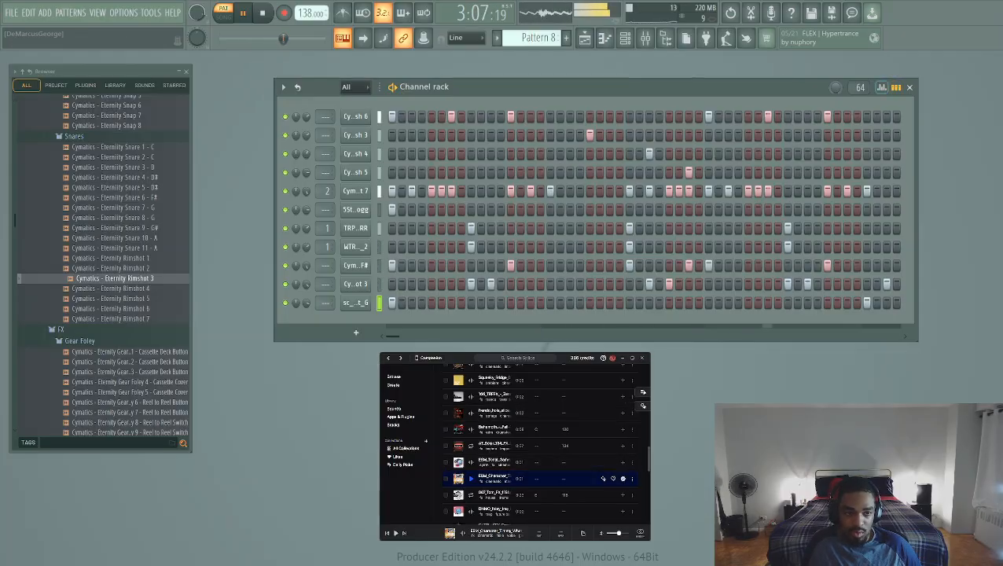
Load the ESM_Character voice sample as a new channel at the end of the Channel rack and place a hit on step 23
click(623, 359)
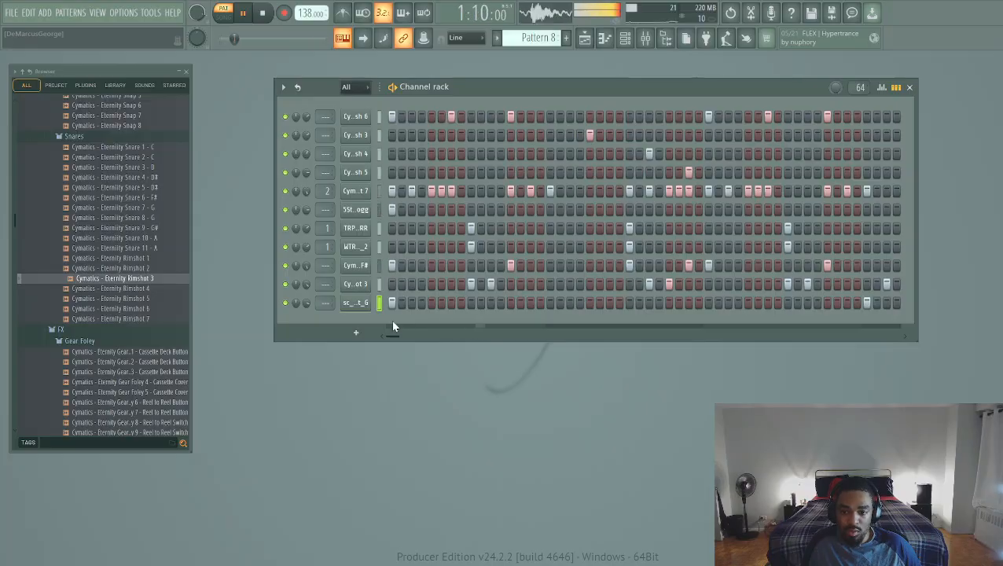
drag(623, 359, 394, 319)
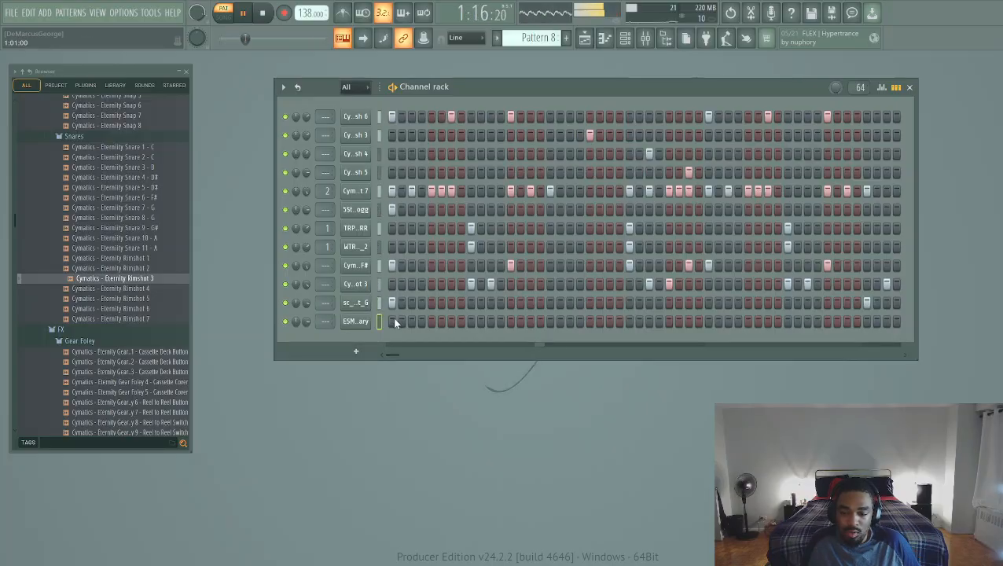
click(609, 320)
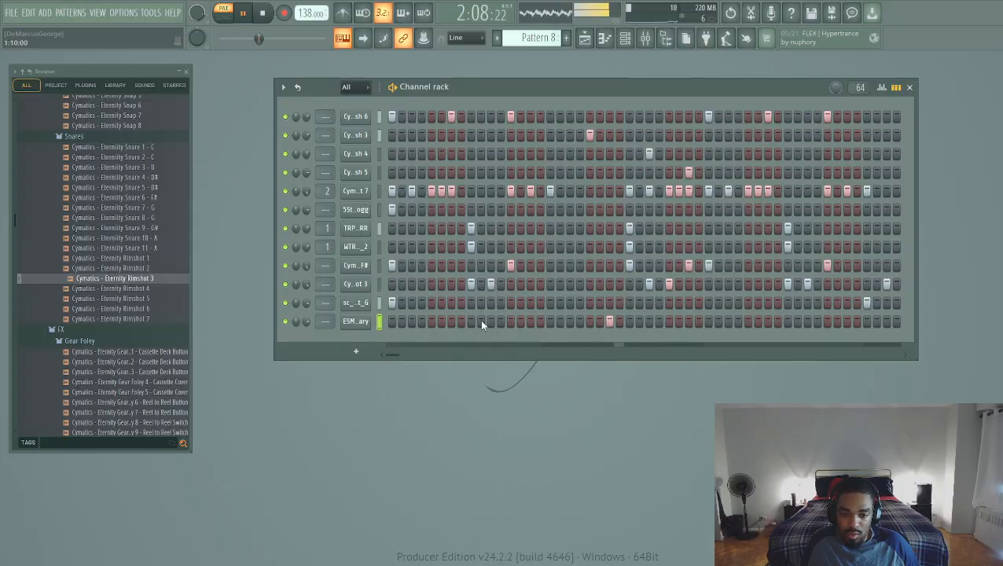
Set the voice sample's time stretching mode to Stretch and turn down its channel volume
click(366, 323)
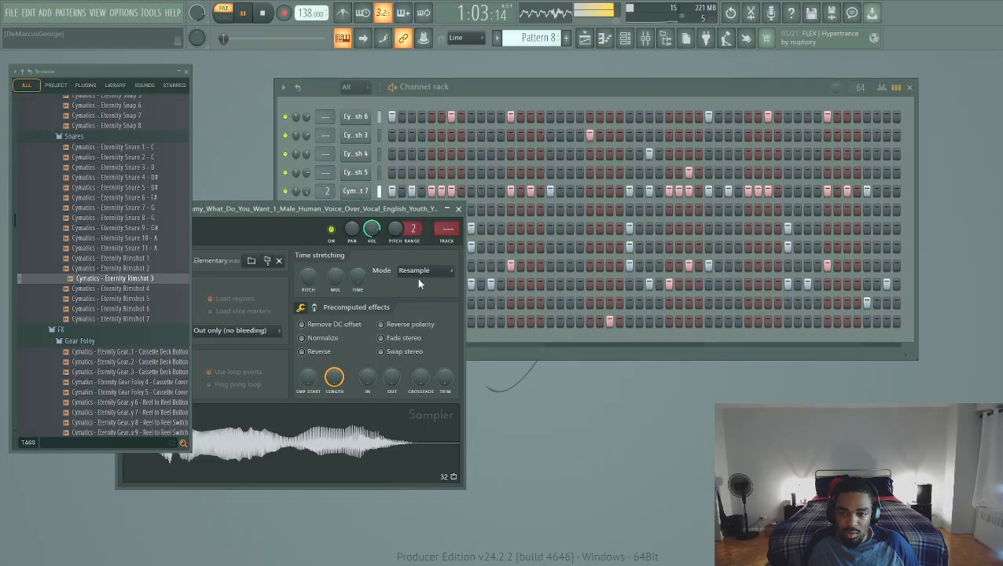
click(425, 305)
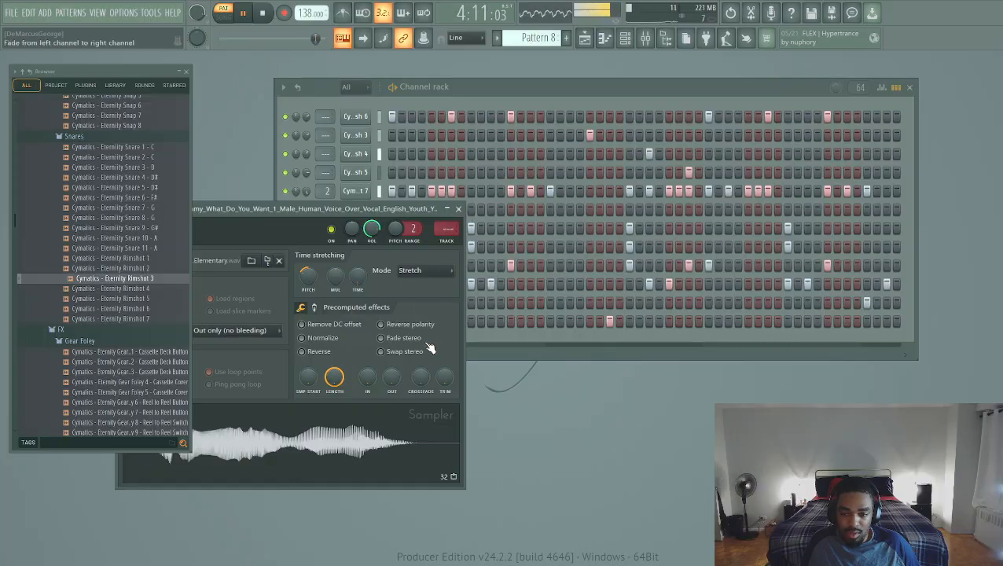
click(467, 351)
drag(307, 321, 307, 341)
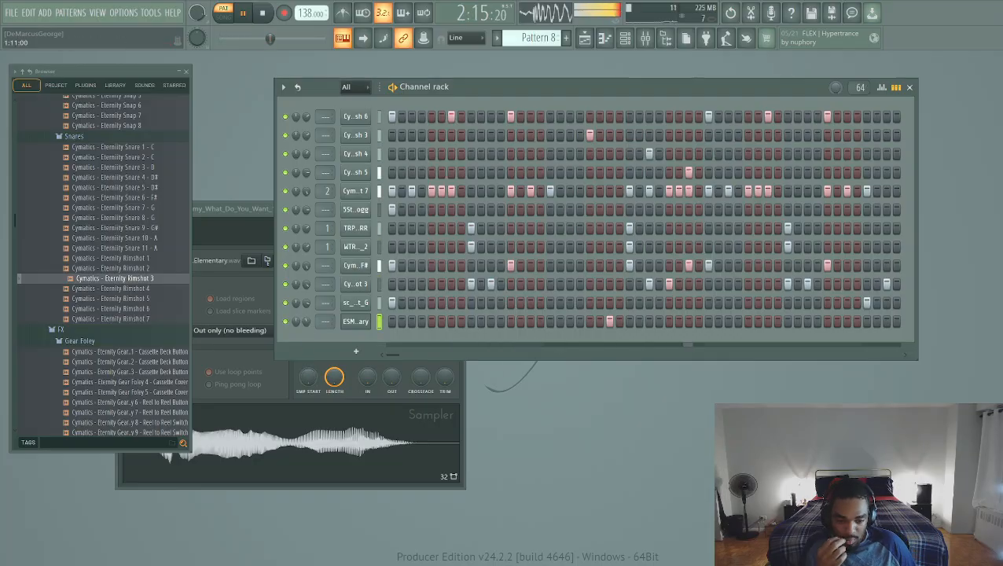
Return to Splice and audition the FX samples following the ESM_Character voice sample over the beat
key(alt+Tab)
key(Down)
key(Down)
key(Down)
key(Down)
key(Down)
key(Down)
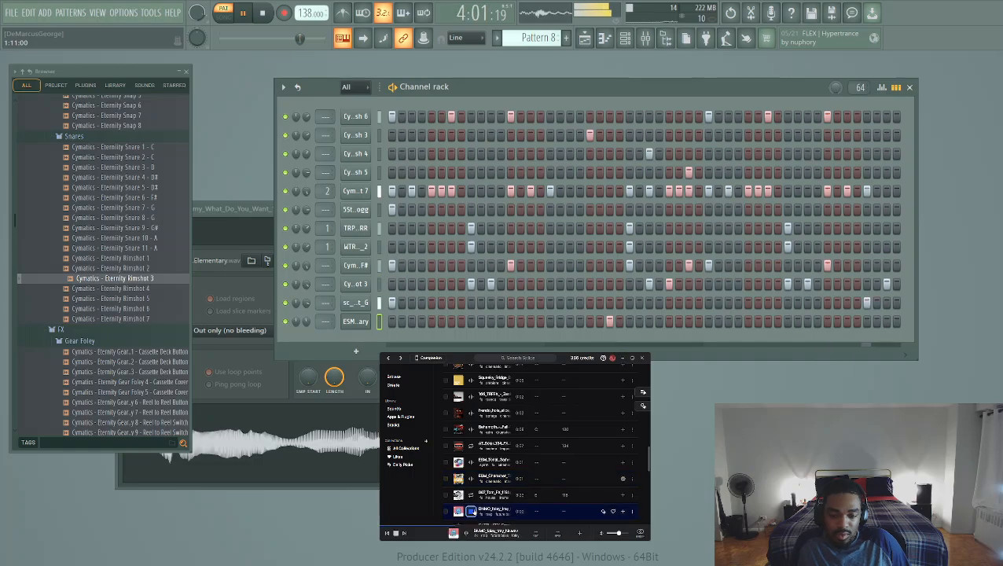
key(Down)
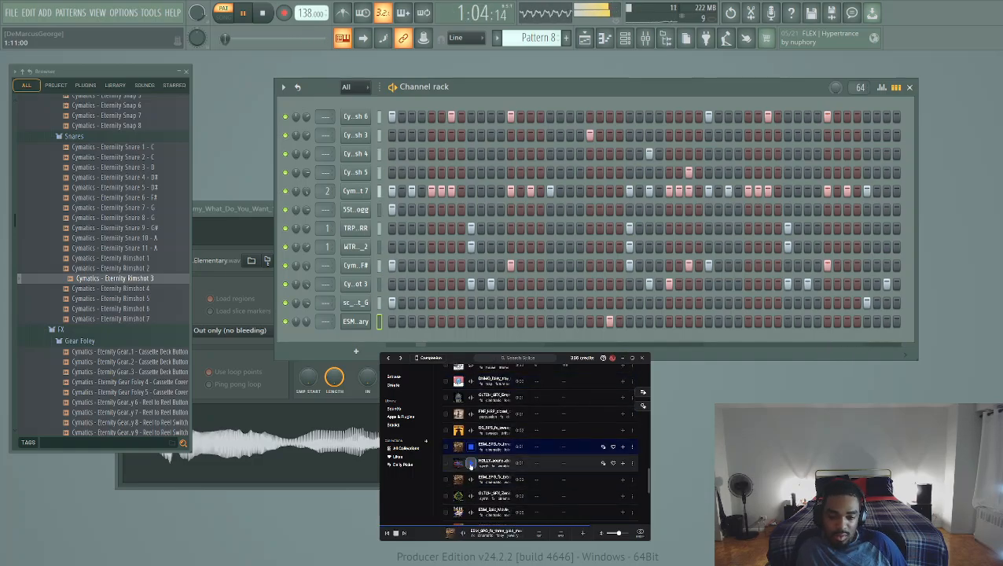
scroll(475, 512, down, 2)
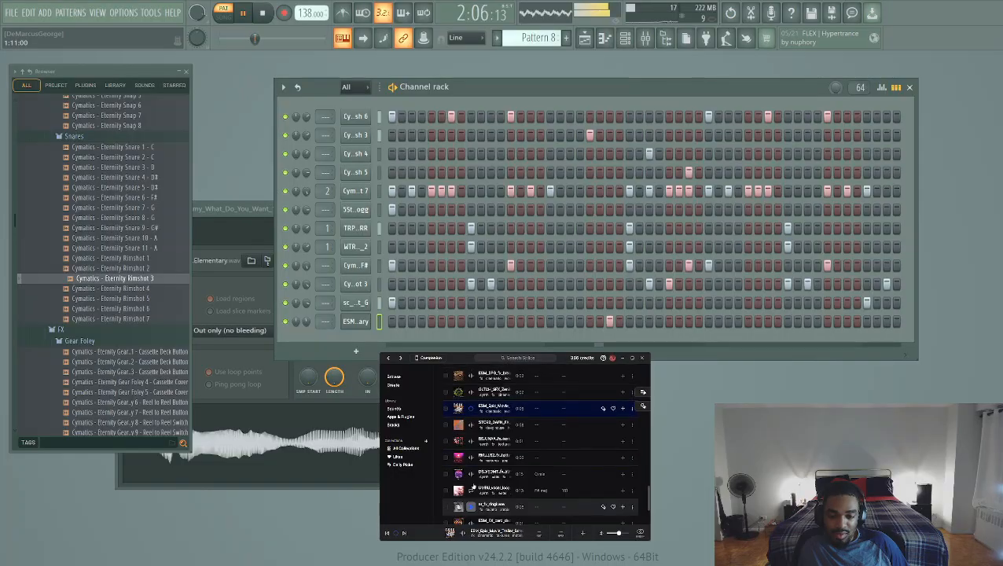
Audition the remaining FX samples on the first results page and add the second-to-last one, the ESM_SPG_fx one-shot, to the library
click(472, 441)
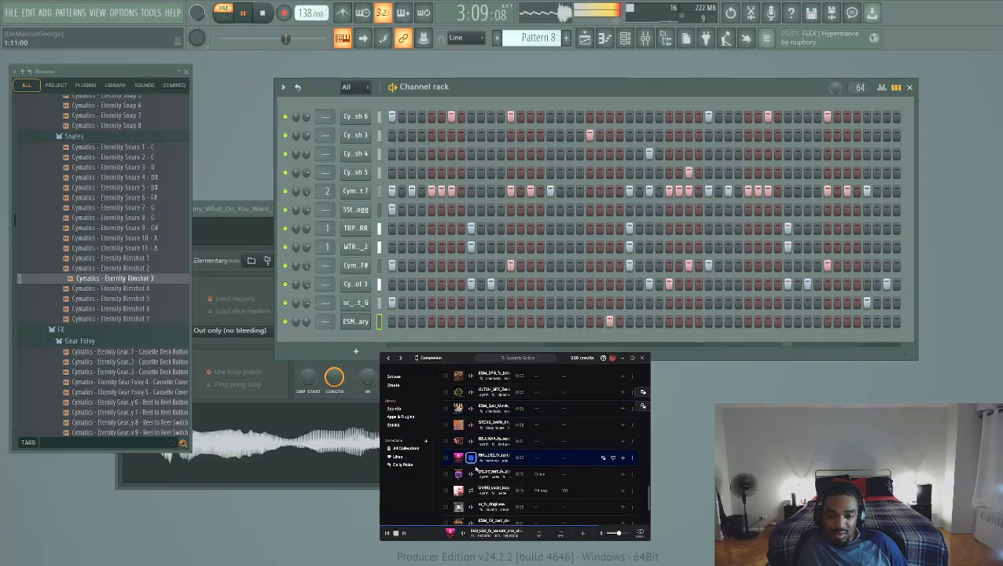
click(470, 473)
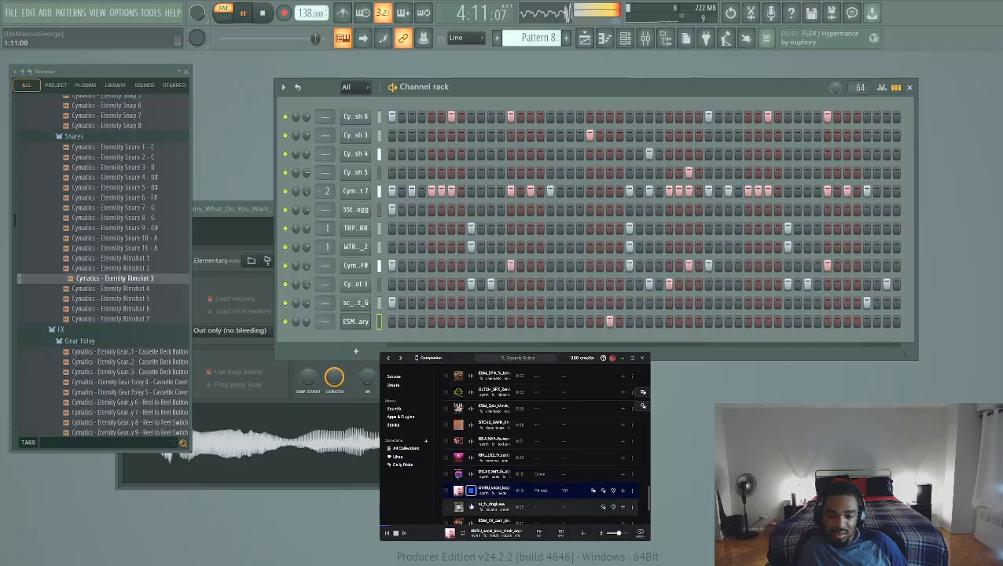
click(470, 507)
scroll(470, 507, down, 2)
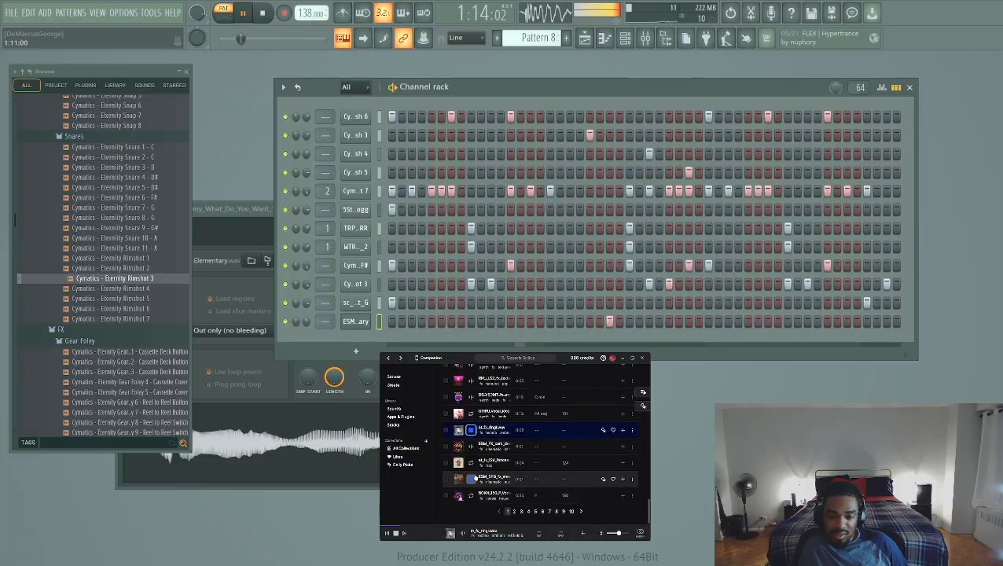
click(470, 462)
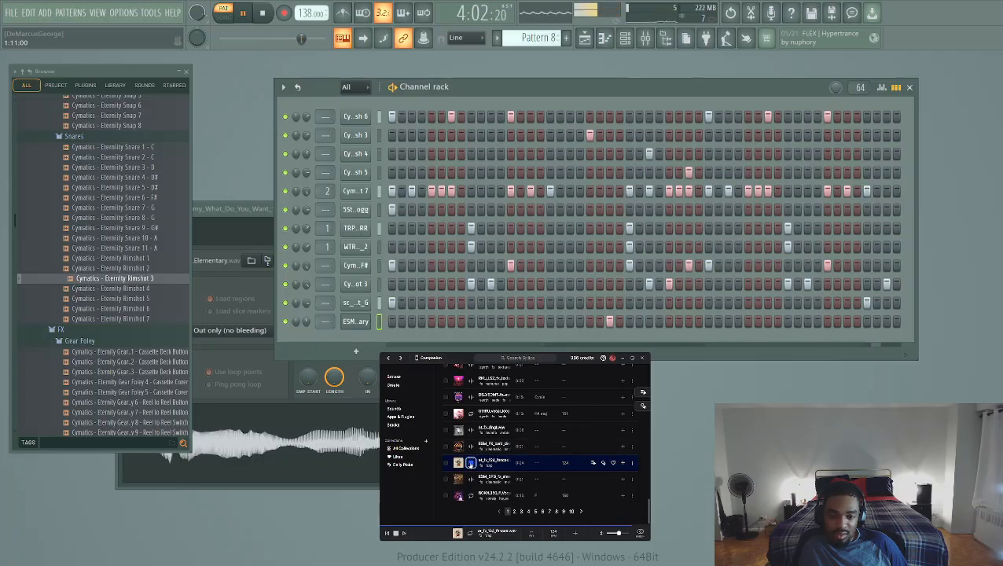
click(470, 478)
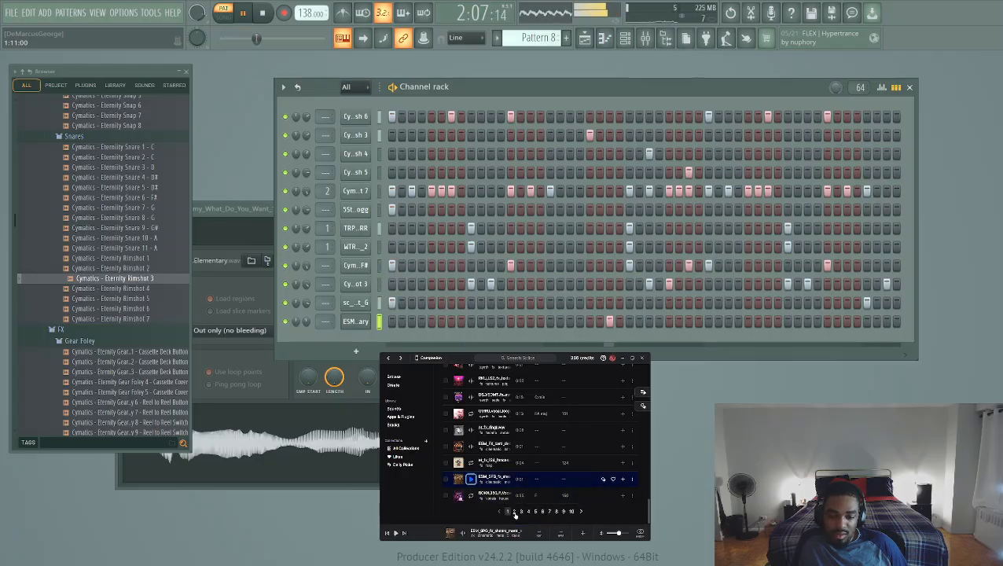
click(622, 480)
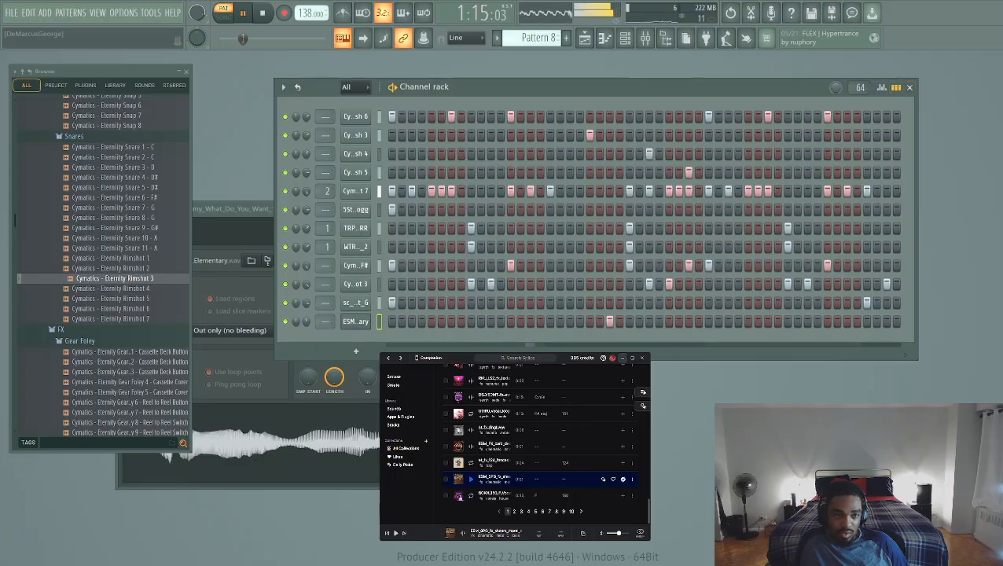
Load the downloaded ESM_SPG_fx one-shot as a new channel at the end of the Channel rack and place a hit on step 35
click(623, 358)
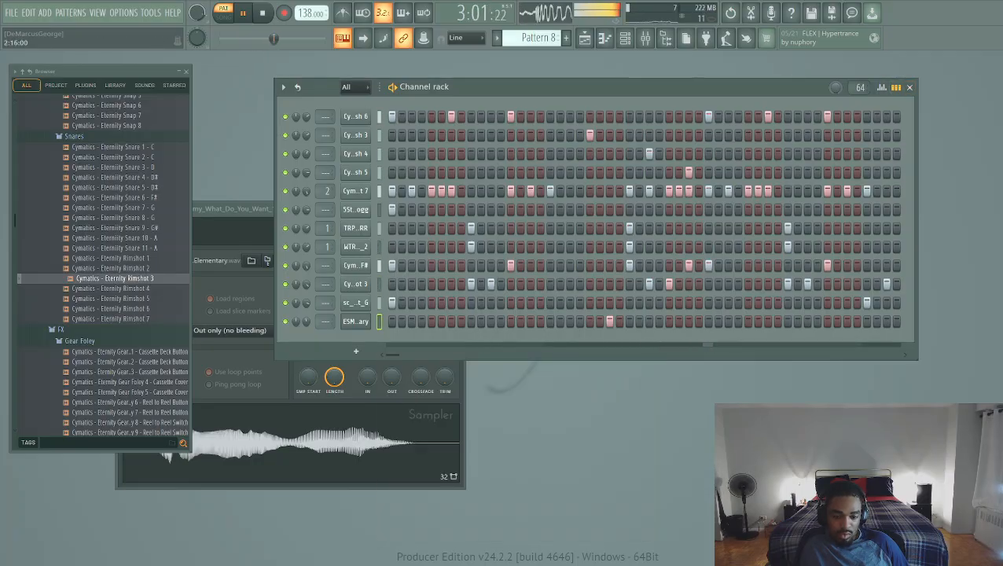
drag(623, 358, 586, 348)
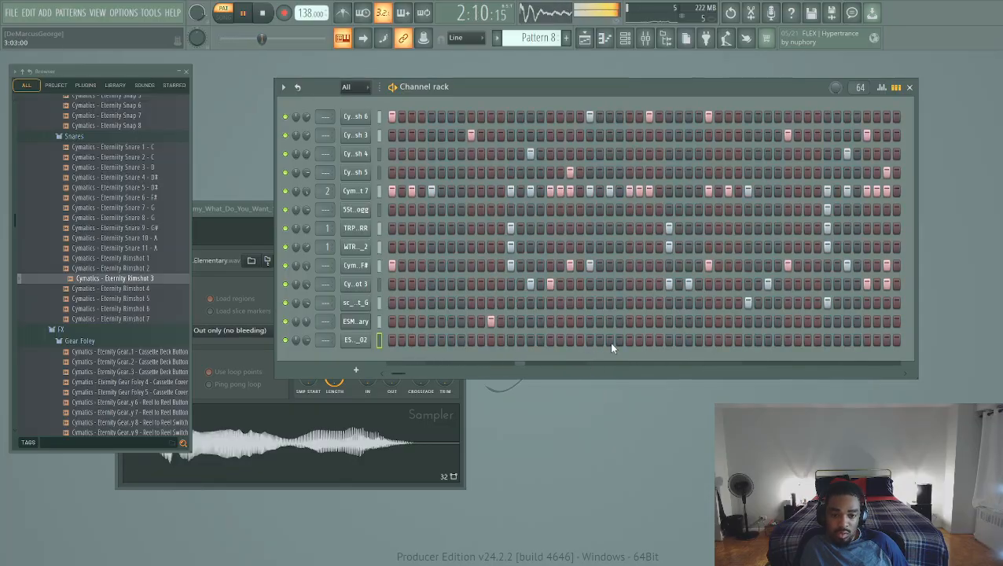
click(609, 340)
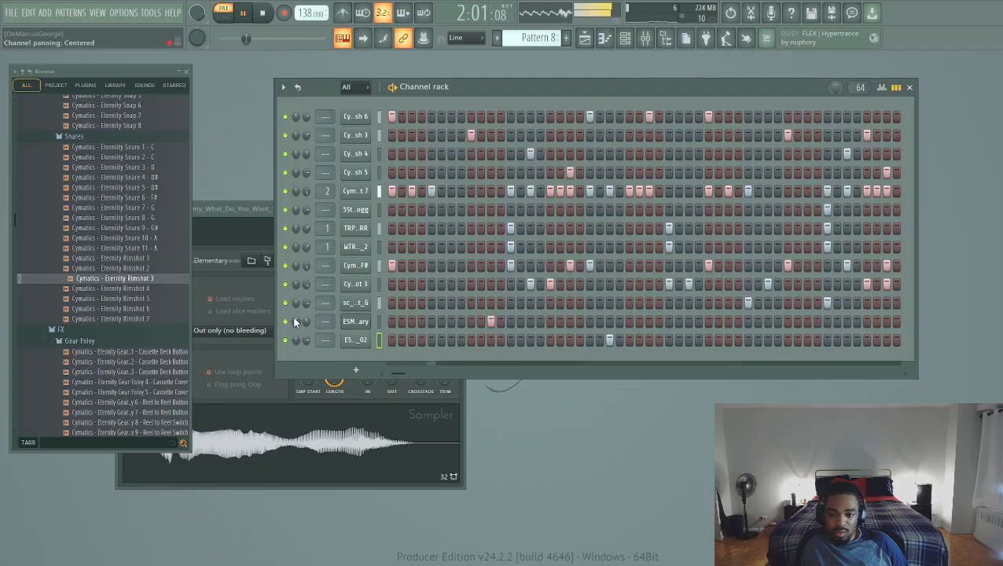
Turn the ESM_Character voice channel's volume down to 45% and stop playback
drag(307, 322, 306, 345)
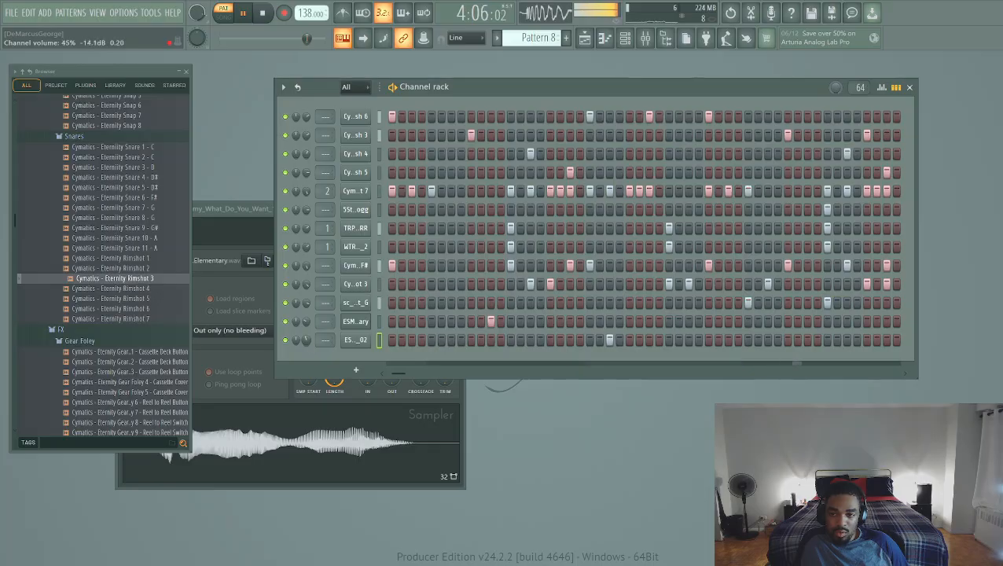
click(264, 12)
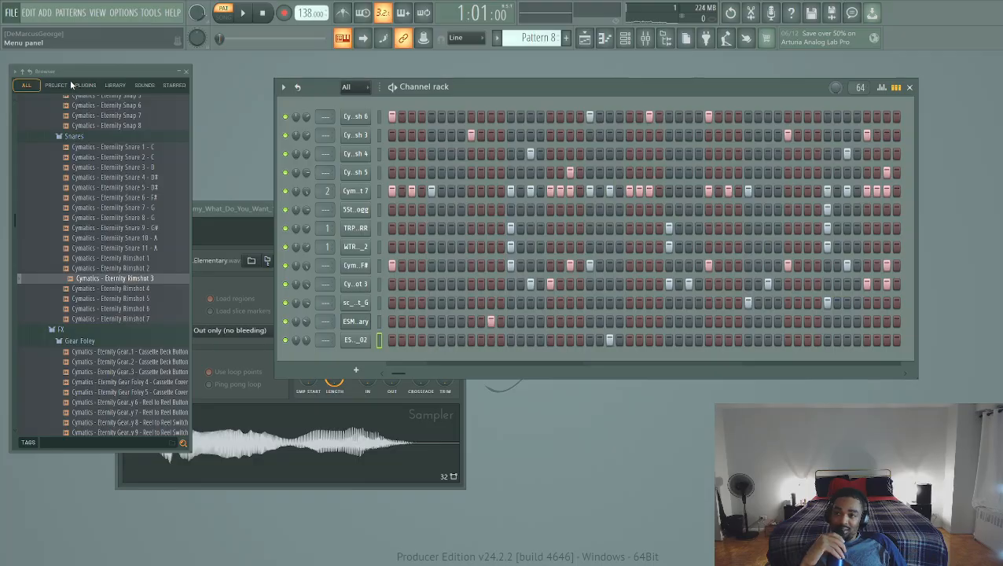
Play Pattern 8 repeatedly to review the complete beat with its added FX samples, stopping playback after each pass
click(253, 14)
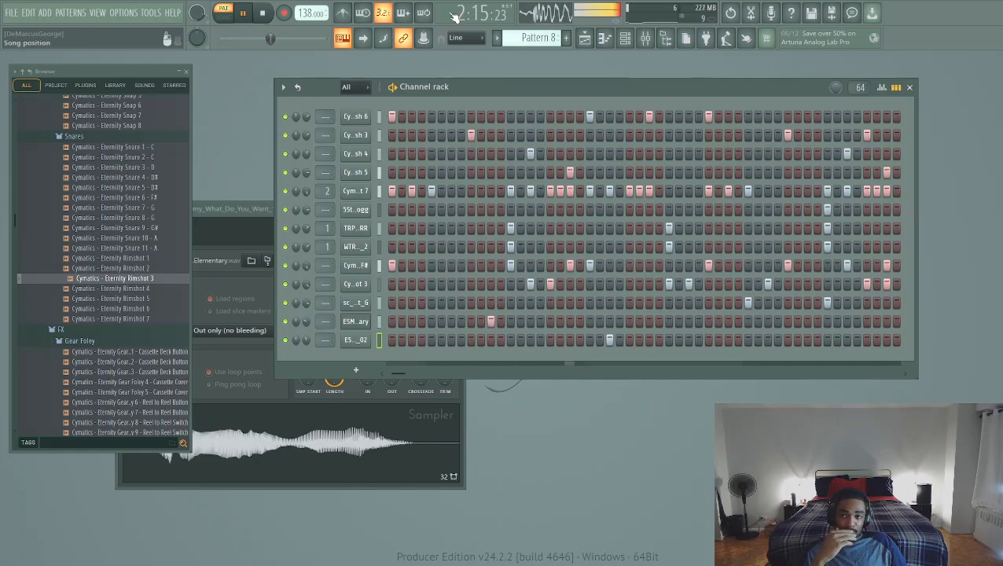
click(263, 13)
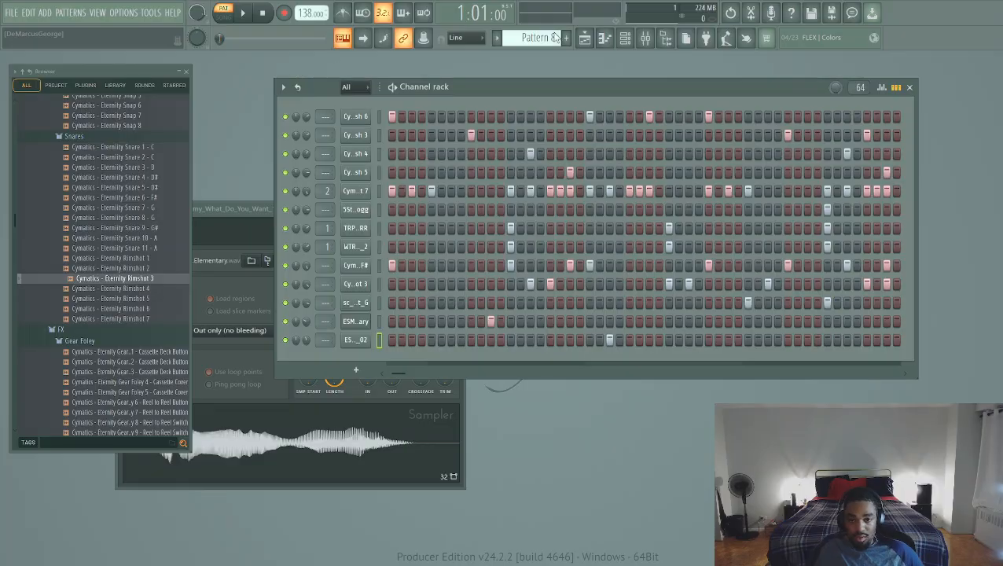
key(space)
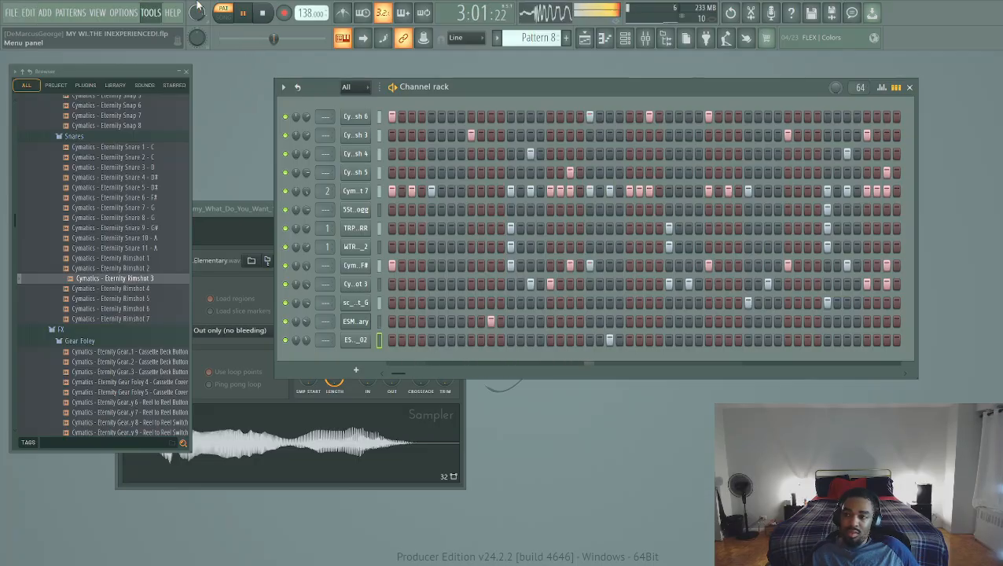
click(262, 13)
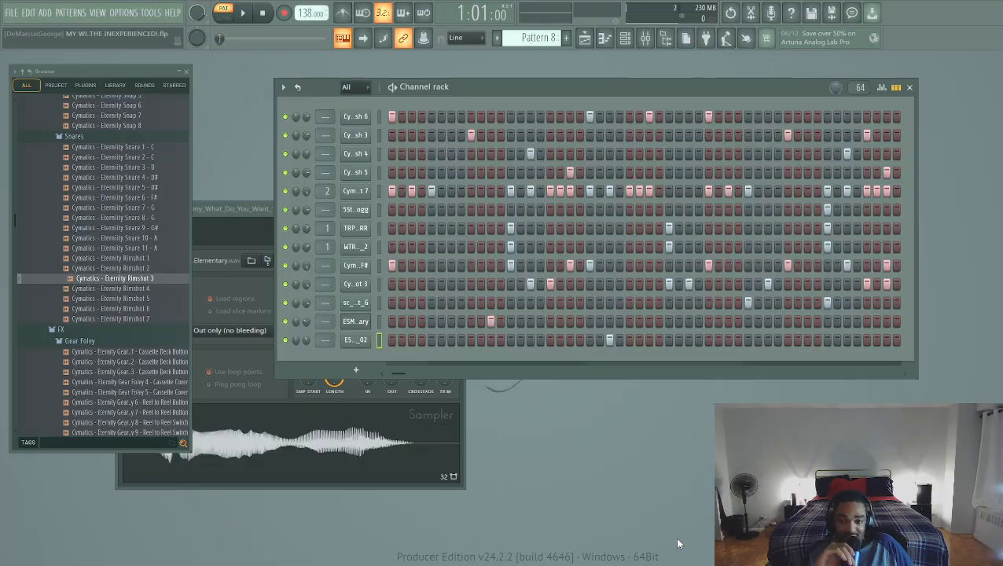
key(space)
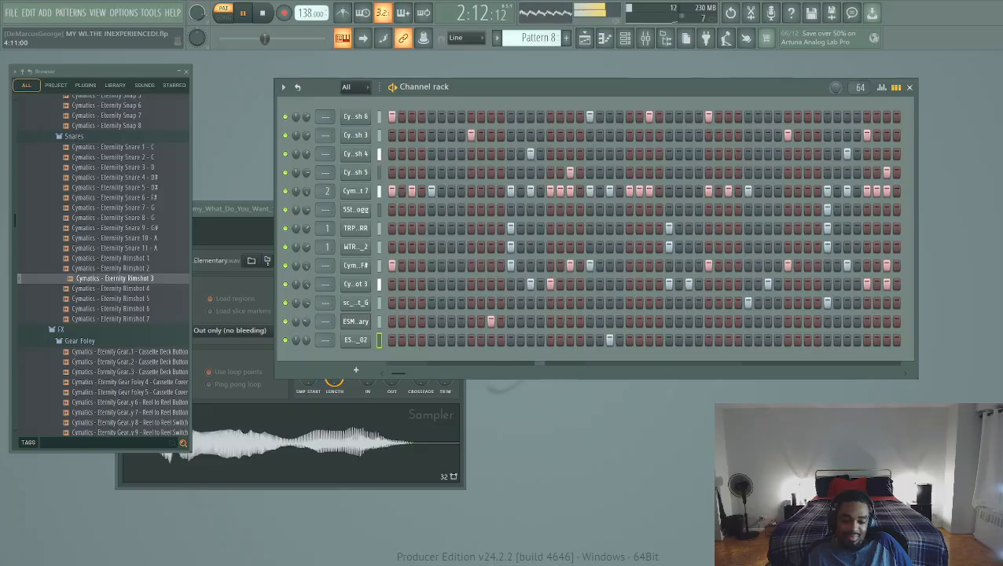
click(263, 11)
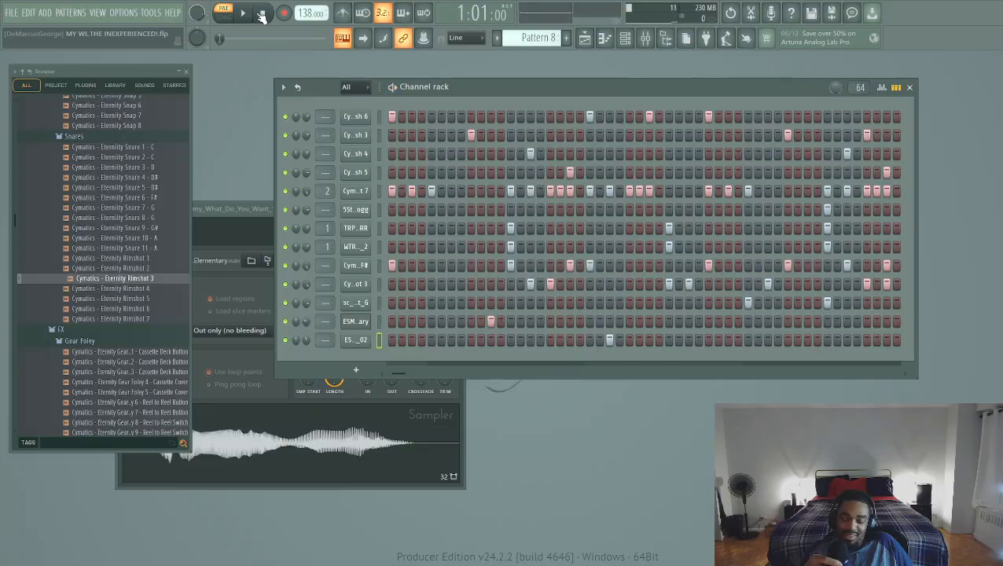